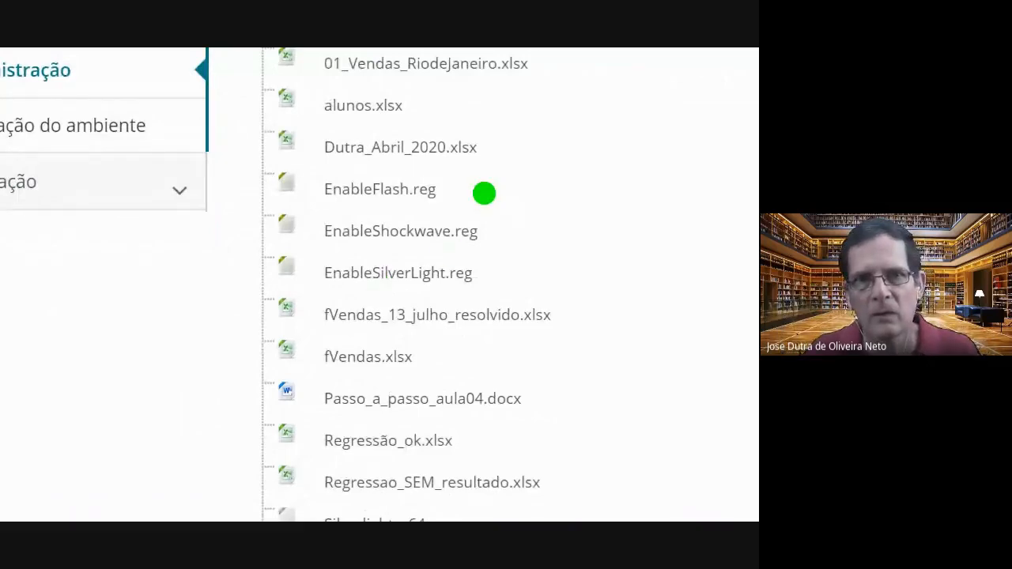
# Mark EnableFlash.reg, EnableShockwave.reg and EnableSilverLight.reg in the file list with thick green strokes beside their names
pyautogui.moveTo(456, 190); pyautogui.dragTo(546, 192)
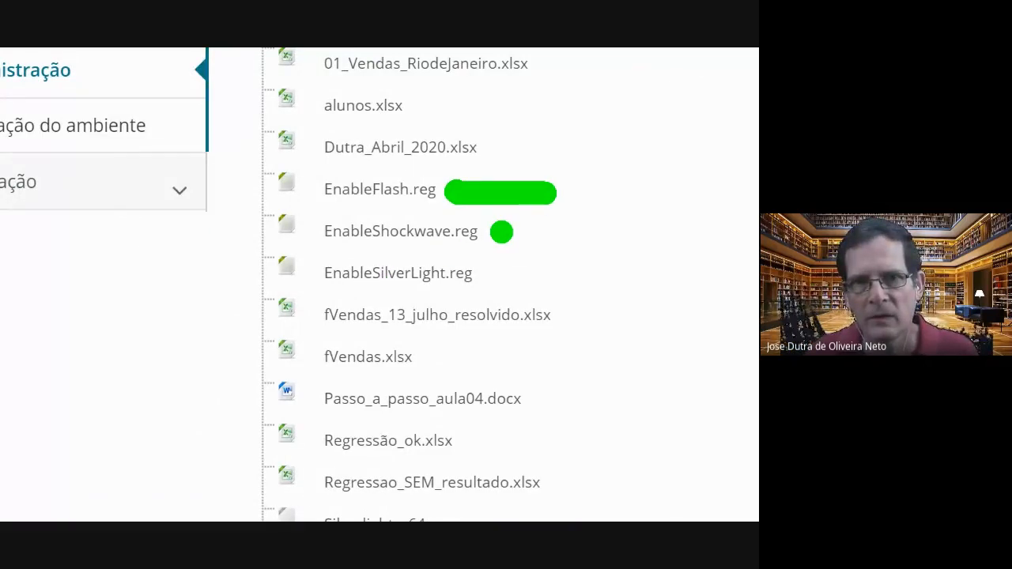
pyautogui.moveTo(502, 232); pyautogui.dragTo(656, 241)
pyautogui.moveTo(501, 281); pyautogui.dragTo(671, 282)
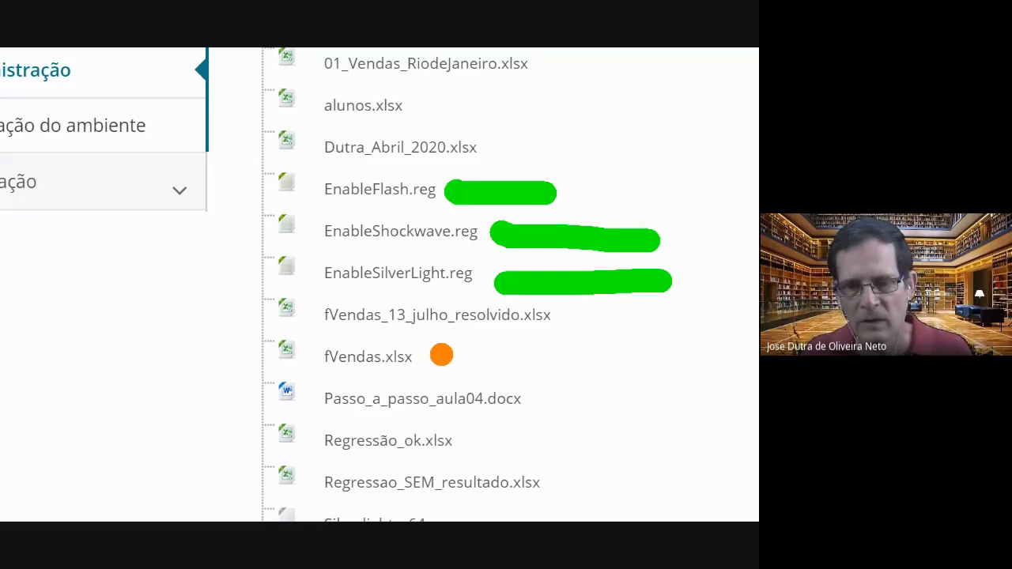
# Draw orange arrows pointing at fVendas.xlsx and fVendas_13_julho_resolvido.xlsx in the file list
pyautogui.moveTo(546, 316); pyautogui.dragTo(526, 419)
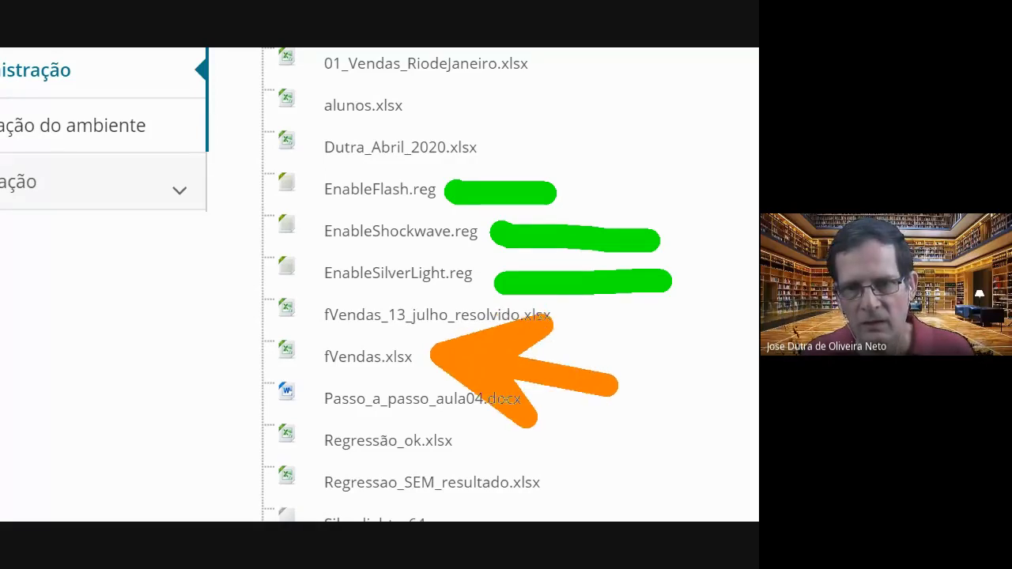
pyautogui.moveTo(506, 368); pyautogui.dragTo(625, 389)
pyautogui.moveTo(676, 285); pyautogui.dragTo(664, 381)
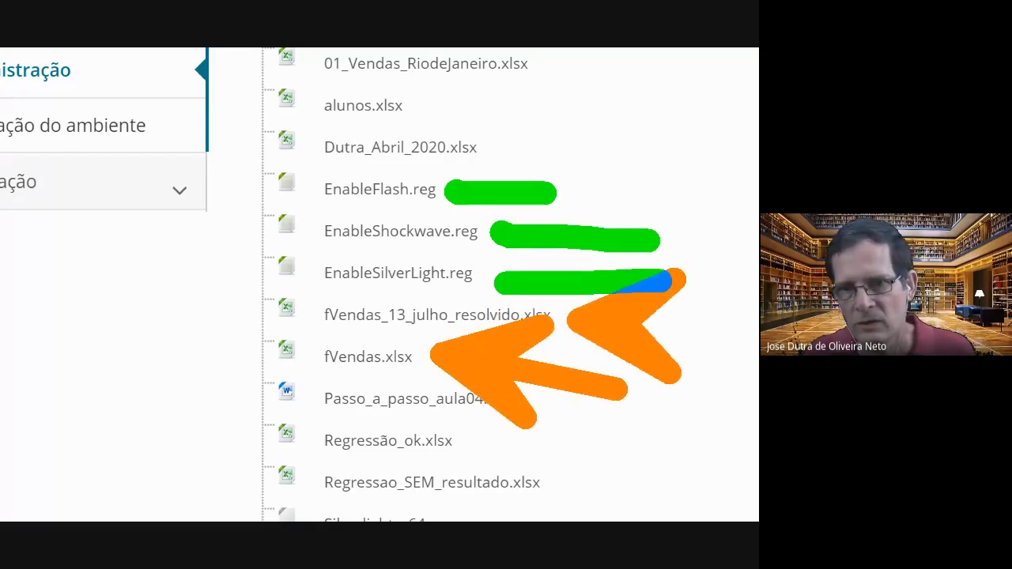
pyautogui.moveTo(582, 320); pyautogui.dragTo(756, 348)
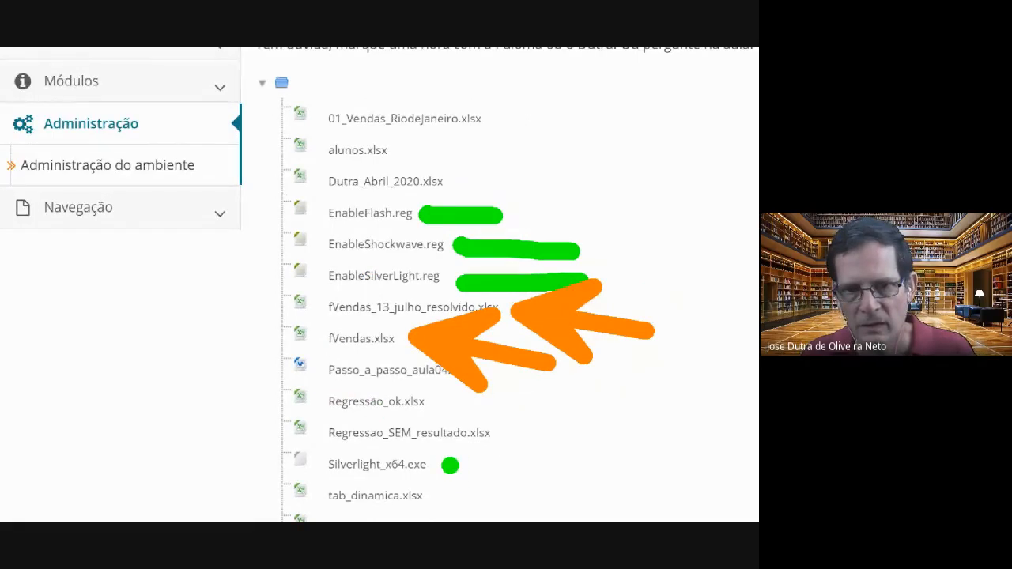
# Mark Silverlight_x64.exe with a green stroke and put green dots before it and the three Enable .reg files
pyautogui.moveTo(451, 465); pyautogui.dragTo(581, 463)
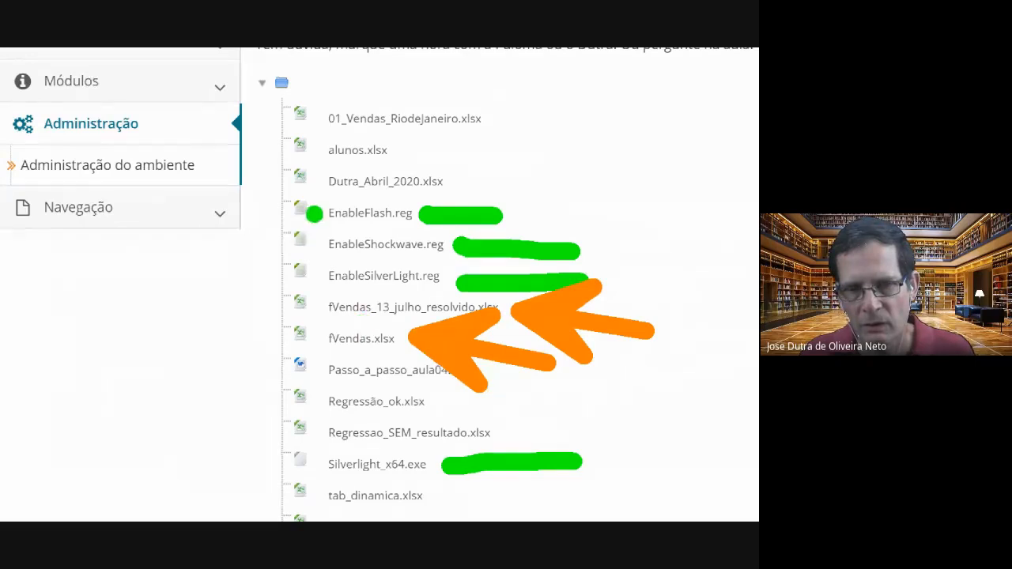
pyautogui.click(314, 215)
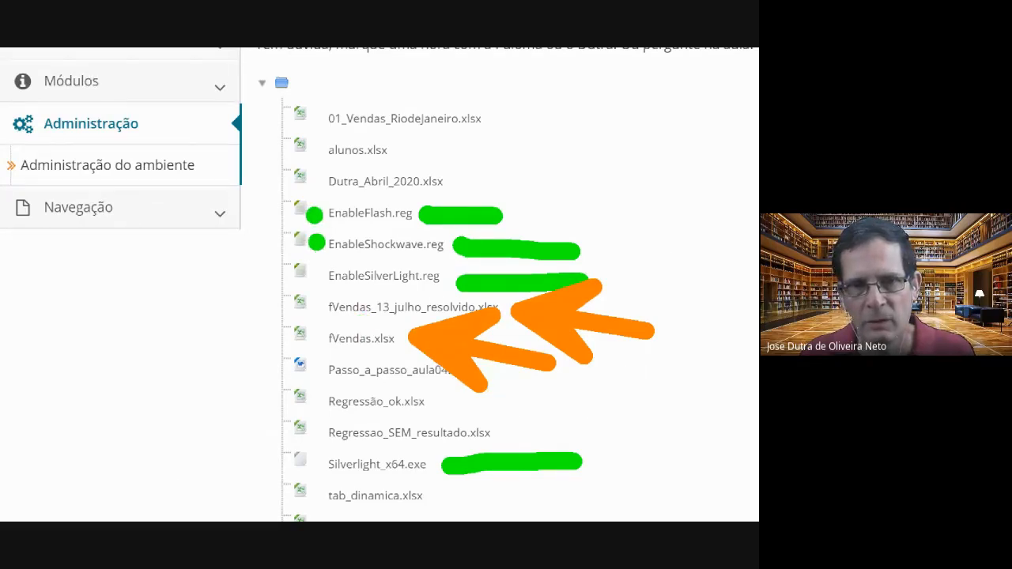
pyautogui.click(315, 247)
pyautogui.click(315, 278)
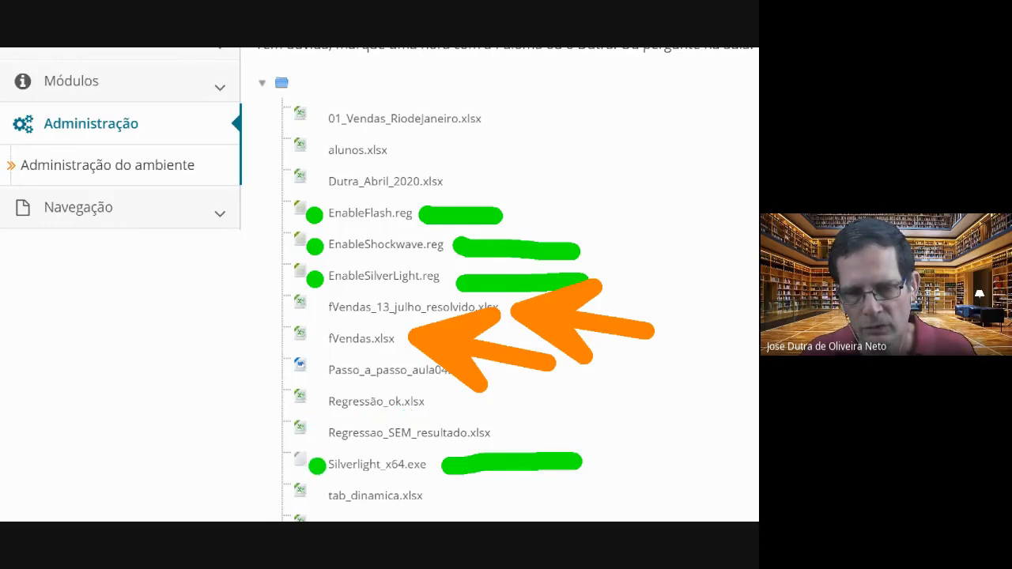
pyautogui.click(317, 466)
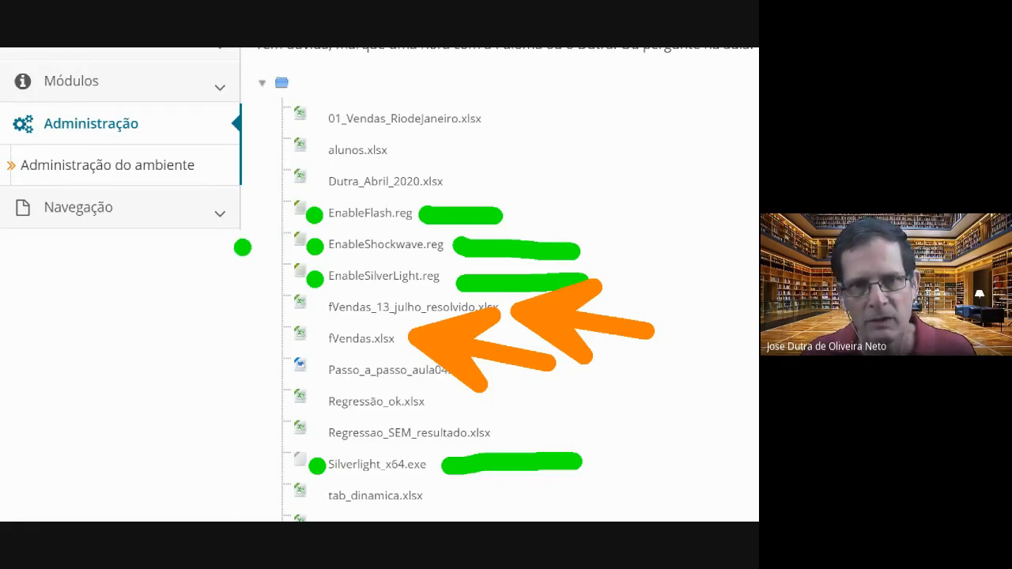
# Draw slanted green strokes leading to the three Enable .reg files and Silverlight_x64.exe, and clear all screen annotations
pyautogui.moveTo(242, 245); pyautogui.dragTo(299, 218)
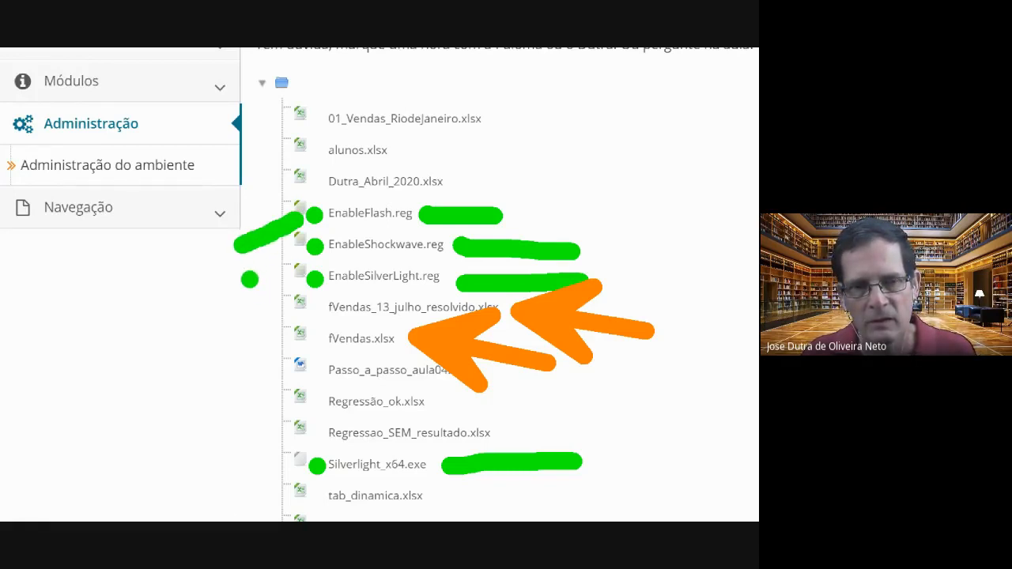
pyautogui.moveTo(255, 280); pyautogui.dragTo(304, 251)
pyautogui.moveTo(273, 309)
pyautogui.mouseDown()
pyautogui.moveTo(267, 315)
pyautogui.moveTo(305, 283)
pyautogui.mouseUp()
pyautogui.moveTo(245, 492); pyautogui.dragTo(295, 473)
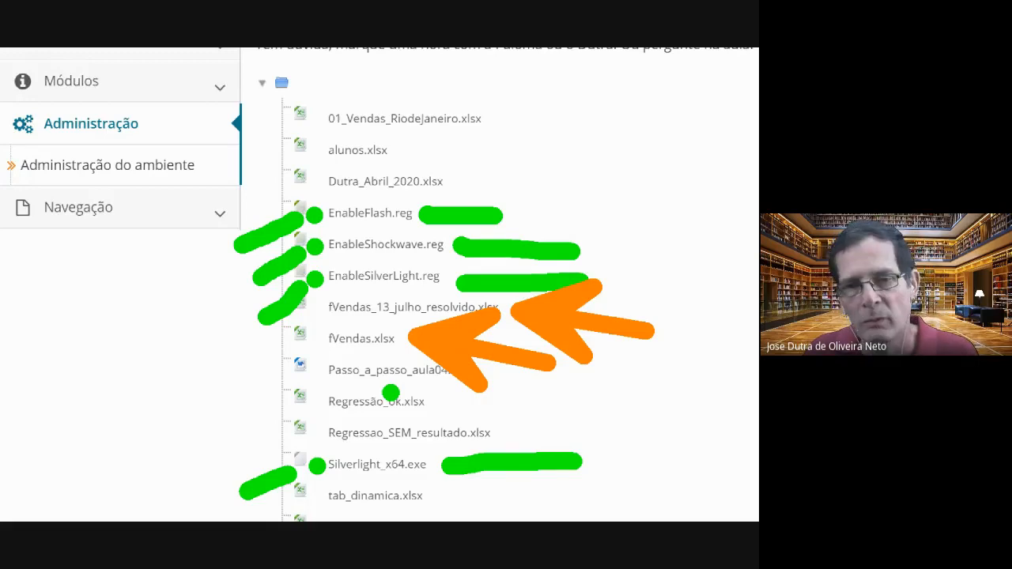
pyautogui.press('Escape')
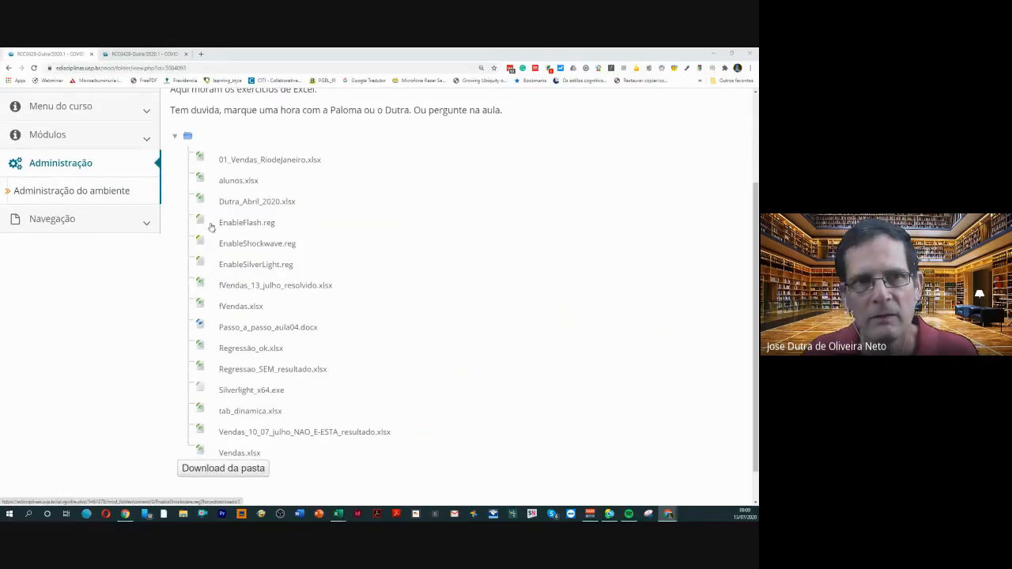
# Open the 13 July 2020 class post and mark its installation files with green arrows and the Power View tutorial link in orange
pyautogui.scroll(3, 211, 227)
pyautogui.click(145, 54)
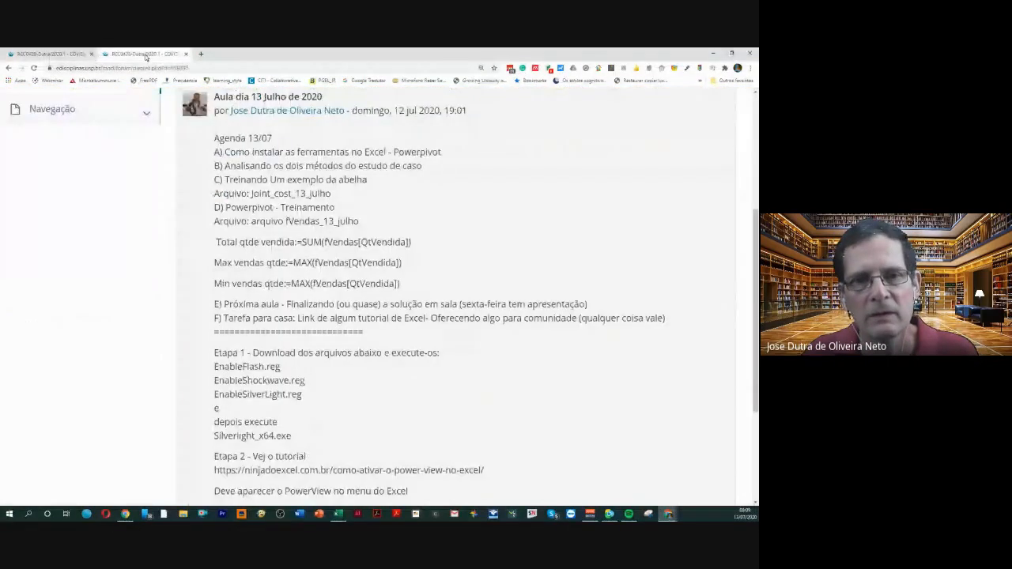
pyautogui.scroll(-2, 237, 238)
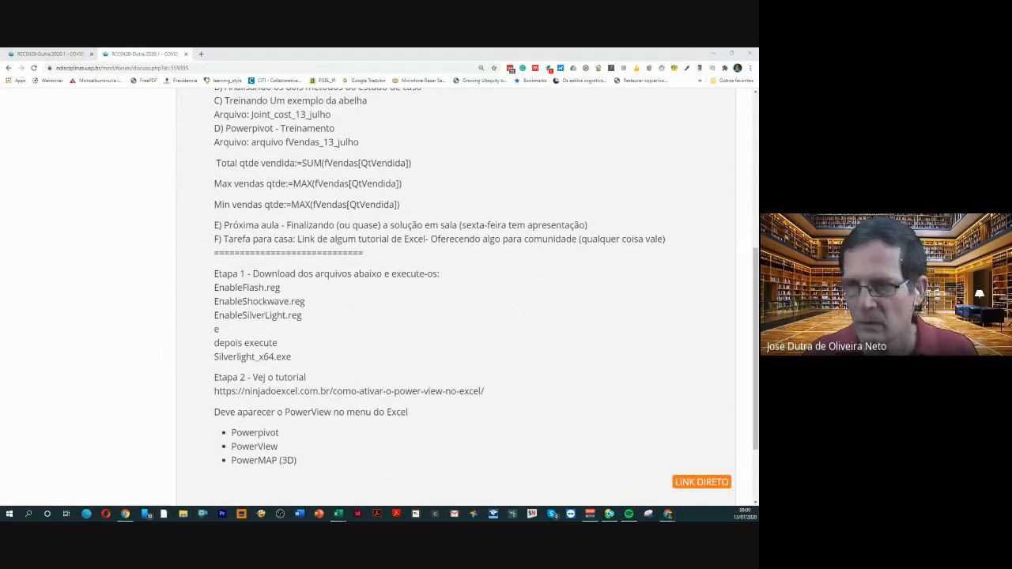
pyautogui.click(441, 329)
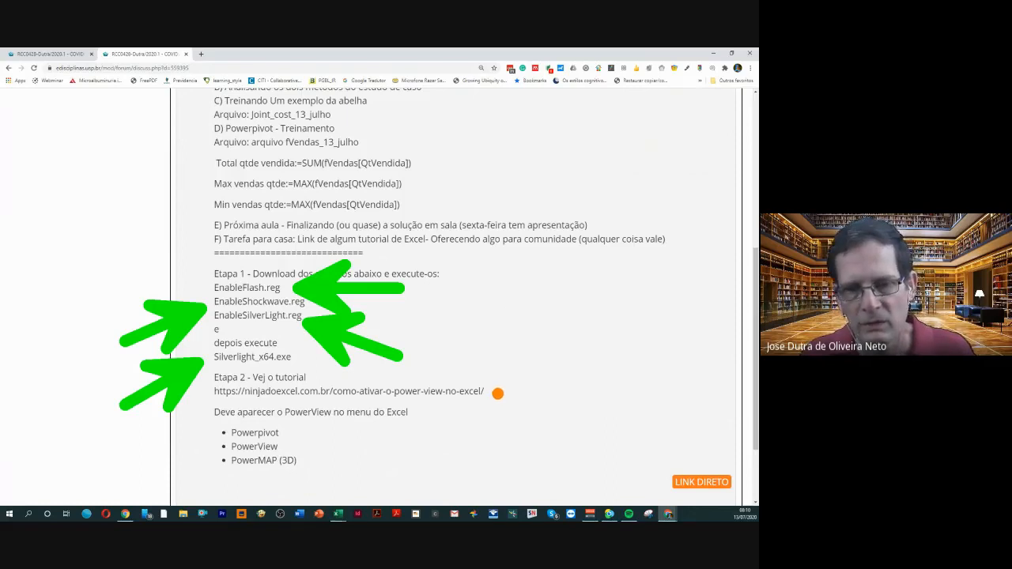
pyautogui.moveTo(498, 393); pyautogui.dragTo(690, 393)
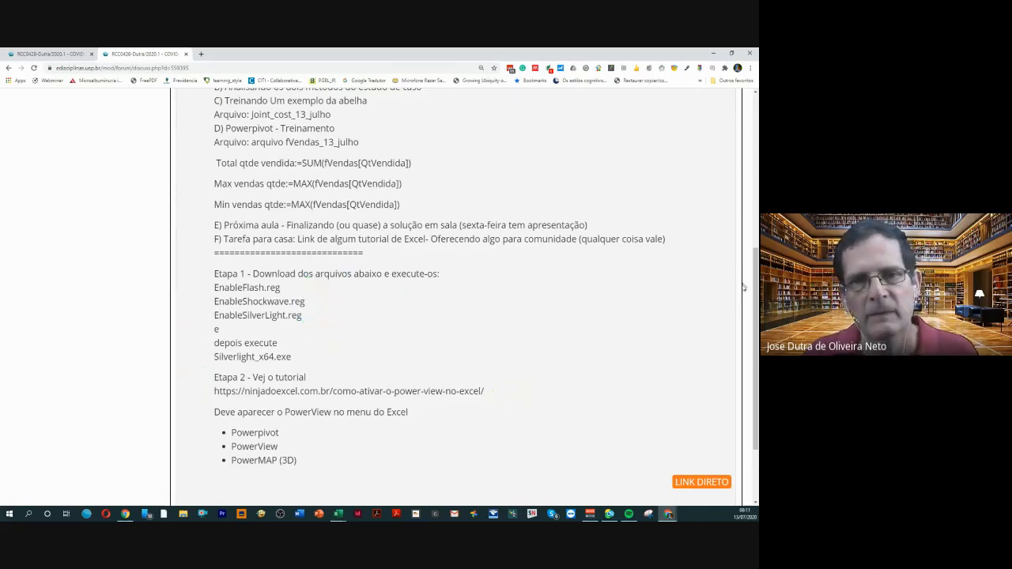
# Look over the 13 July class post once more and open the RCC0428 course page from it
pyautogui.scroll(3, 662, 276)
pyautogui.scroll(2, 583, 259)
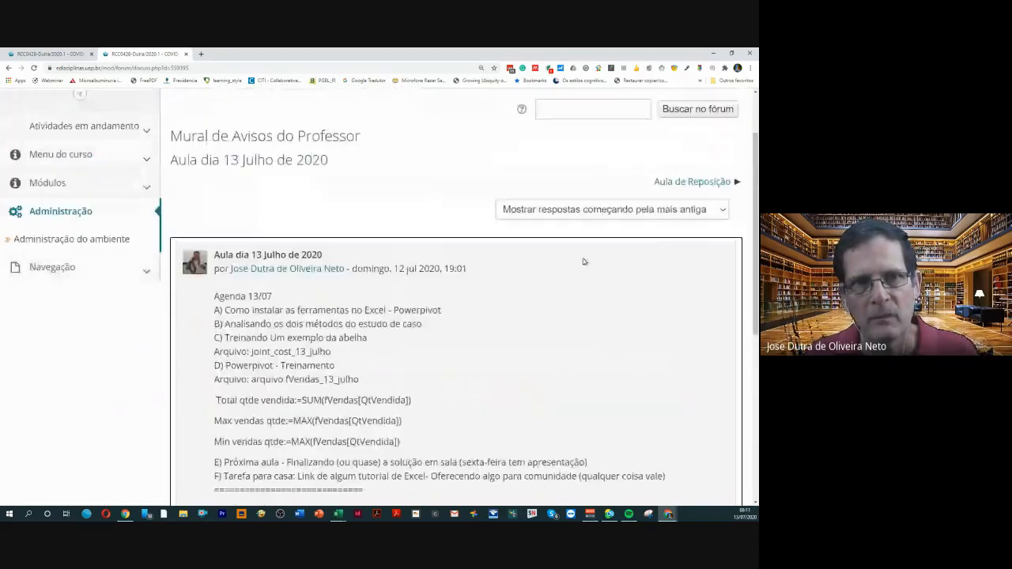
pyautogui.scroll(1, 474, 265)
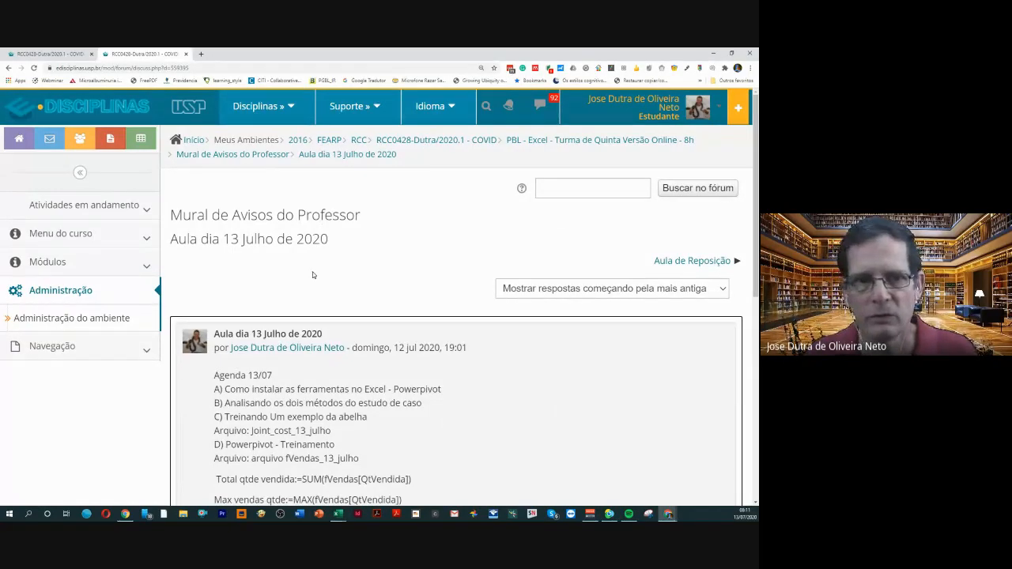
pyautogui.scroll(-2, 313, 277)
pyautogui.scroll(-3, 332, 268)
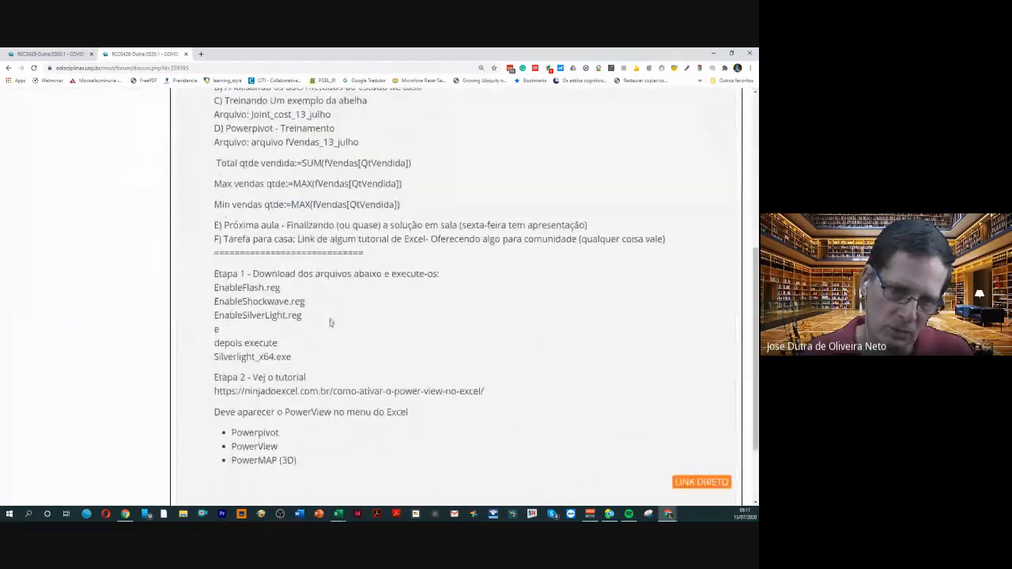
pyautogui.scroll(5, 332, 316)
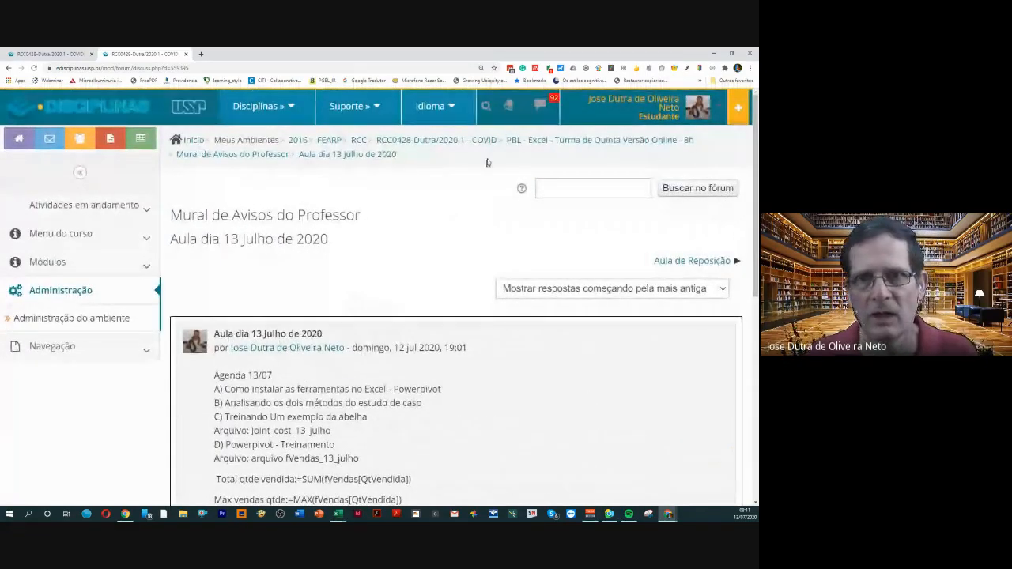
pyautogui.click(476, 141)
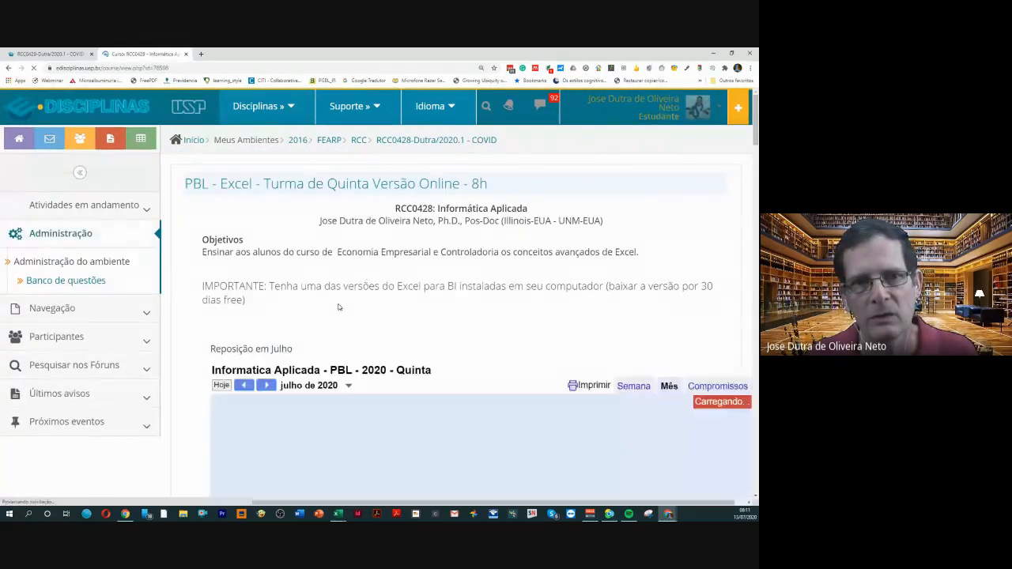
# Open the Ferramentas e recursos page of the course and, from it, the Mural de Avisos do Professor
pyautogui.scroll(-10, 338, 305)
pyautogui.scroll(-6, 339, 305)
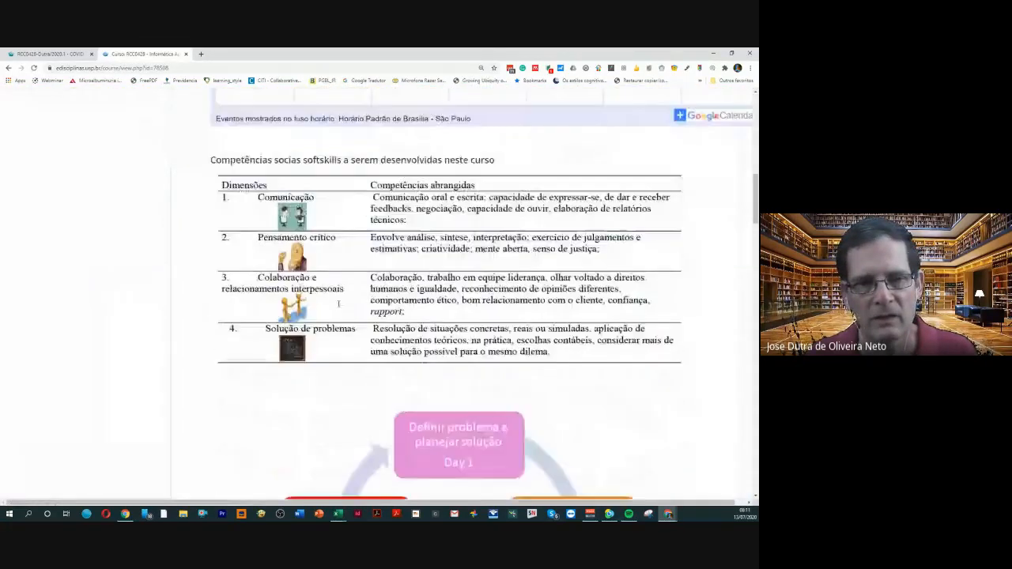
pyautogui.scroll(-1, 337, 303)
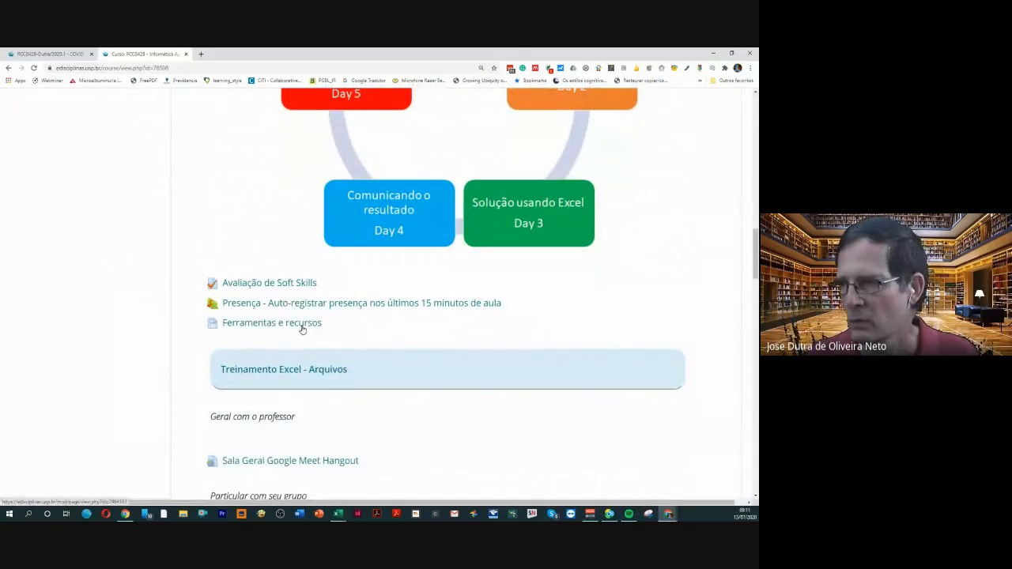
pyautogui.click(302, 329)
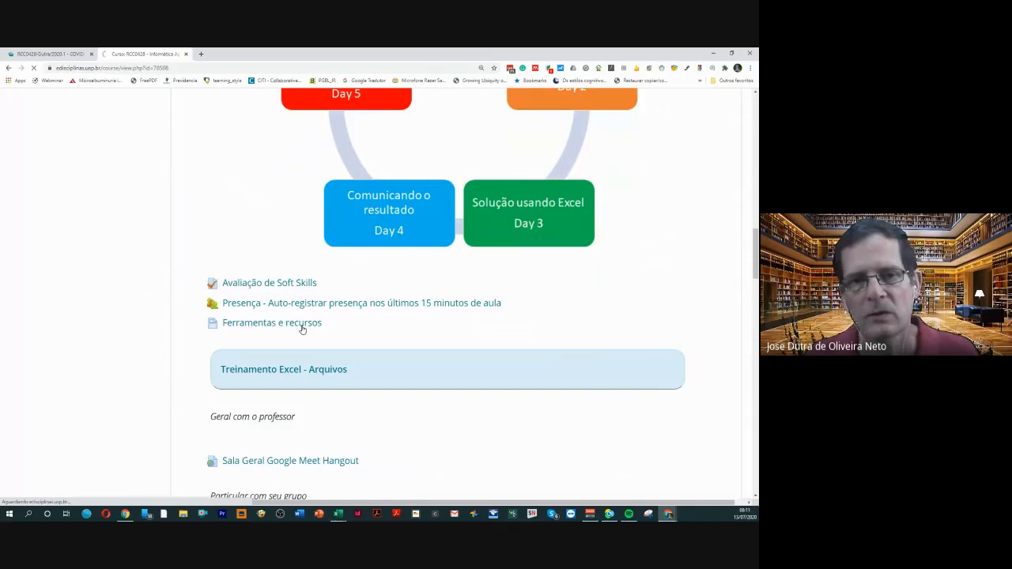
pyautogui.scroll(-3, 300, 327)
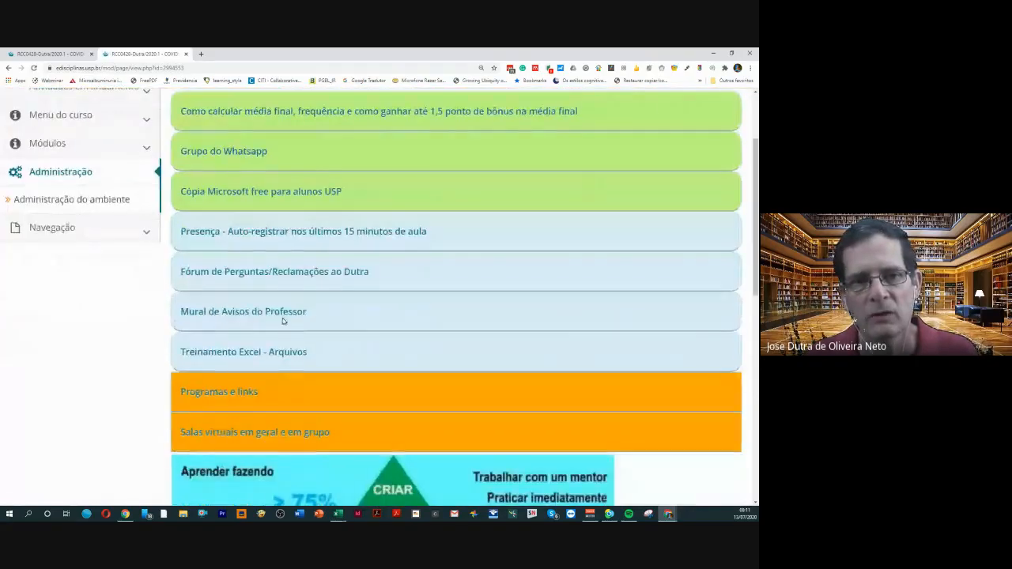
pyautogui.click(275, 313)
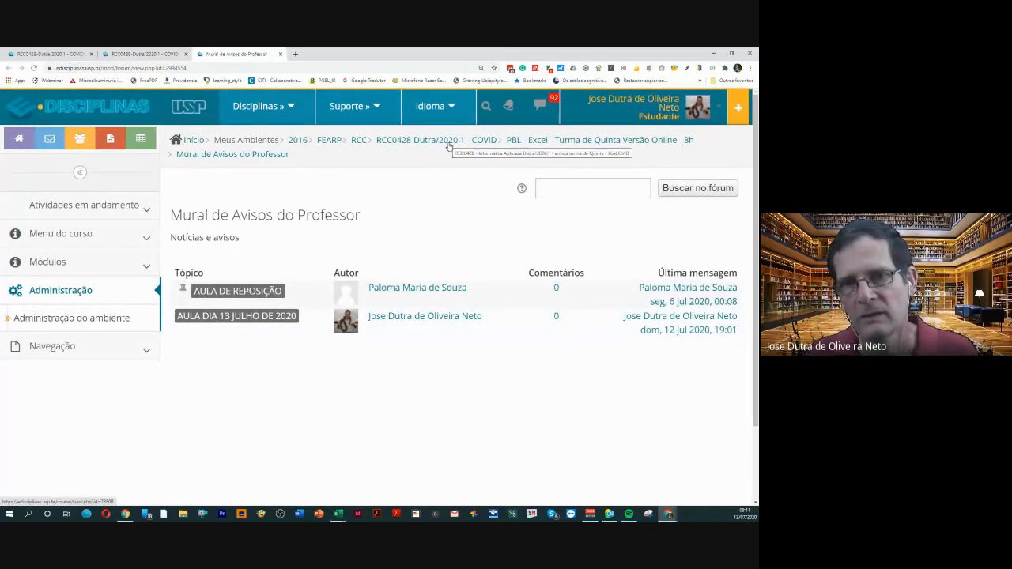
# Return to the RCC0428 course page and review its objectives, Excel version requirement and July 2020 class calendar
pyautogui.click(448, 141)
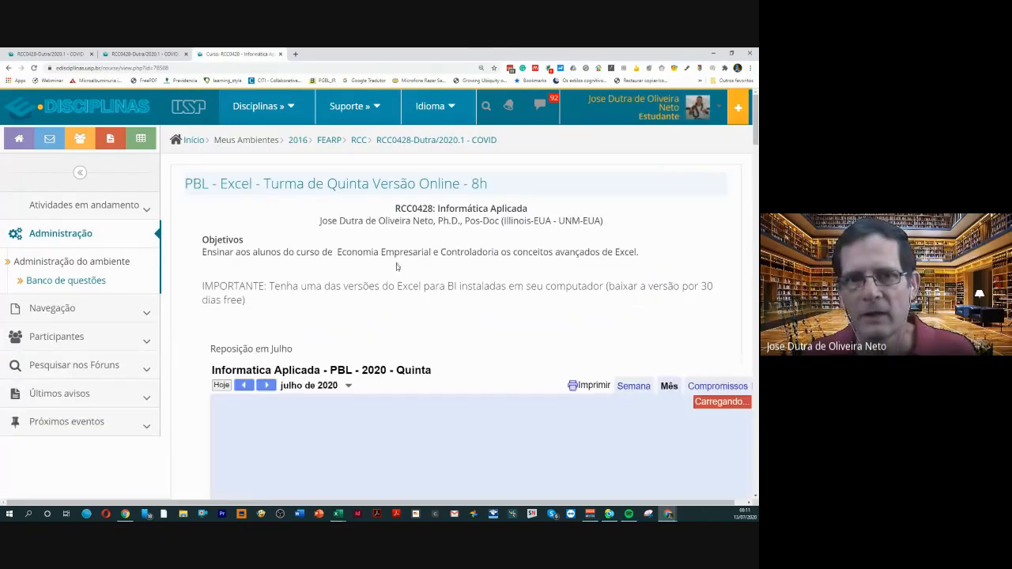
pyautogui.scroll(-4, 397, 267)
pyautogui.scroll(3, 397, 269)
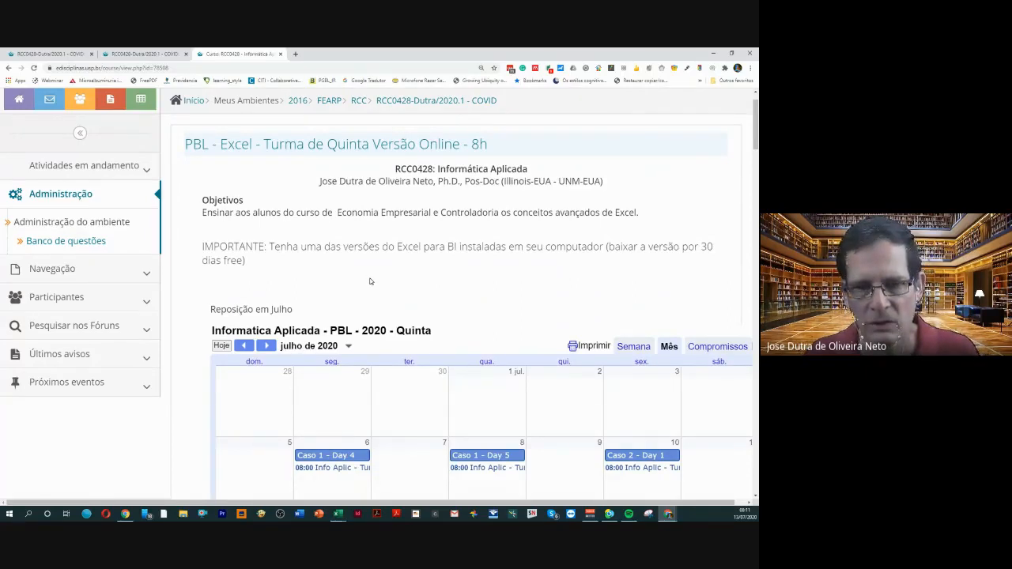
pyautogui.scroll(-1, 370, 282)
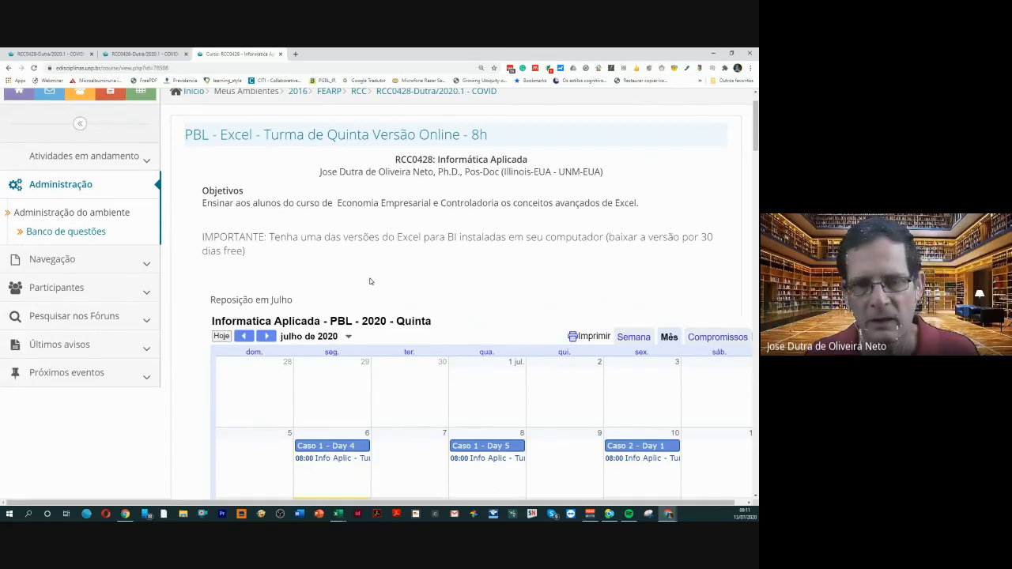
pyautogui.scroll(1, 370, 281)
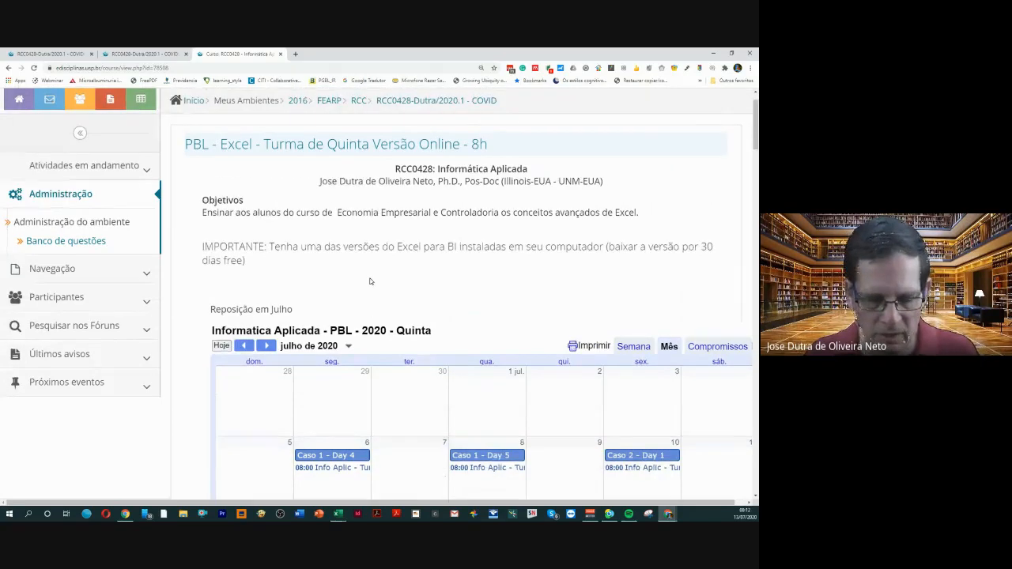
pyautogui.scroll(1, 370, 281)
pyautogui.scroll(-1, 369, 281)
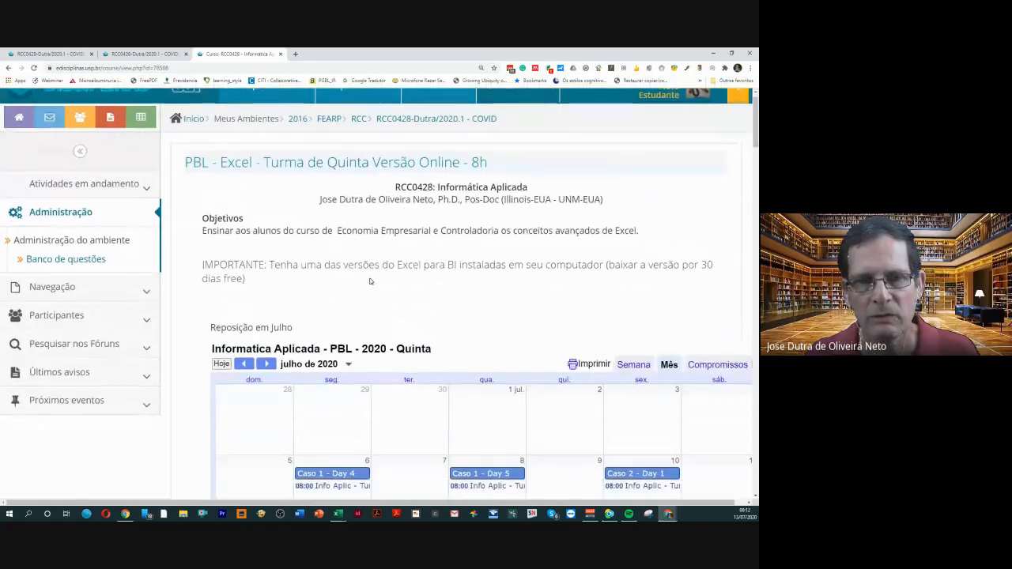
pyautogui.scroll(-3, 369, 282)
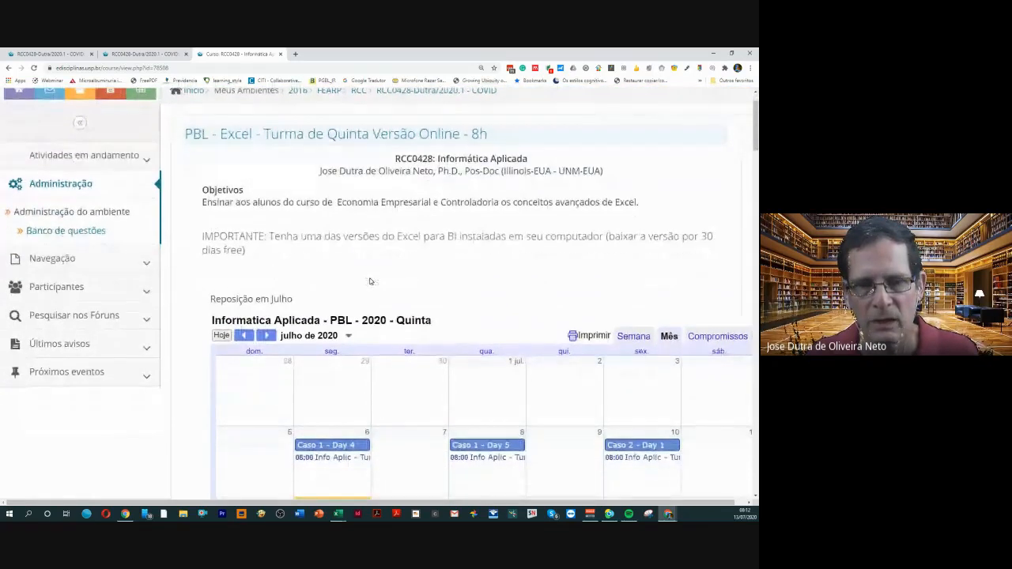
pyautogui.scroll(-1, 370, 281)
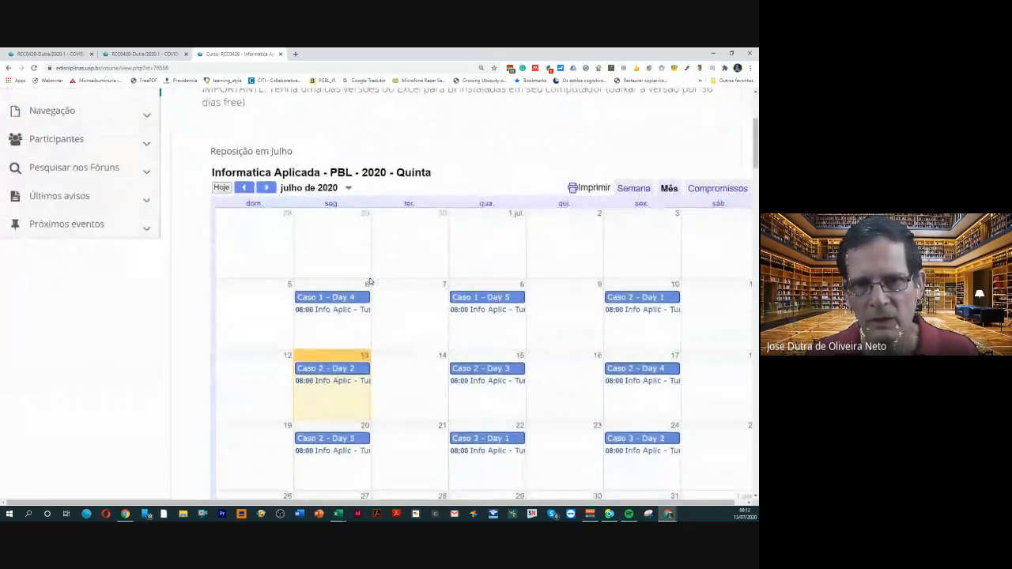
pyautogui.scroll(4, 369, 282)
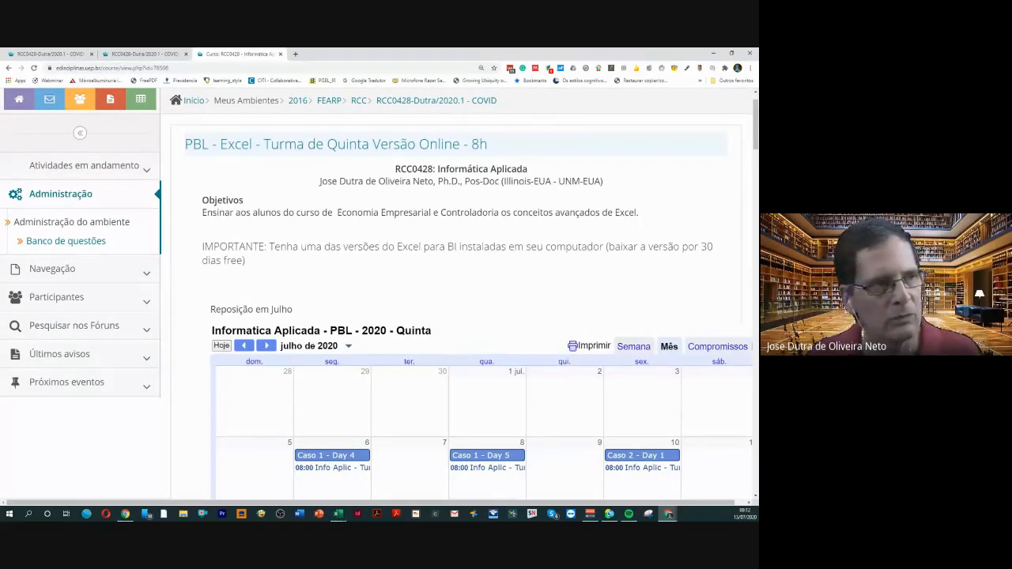
# Switch to Excel to check the Joint_cost_13_julho workbook and return to the course page in the browser
pyautogui.hotkey('alt', 'Tab')
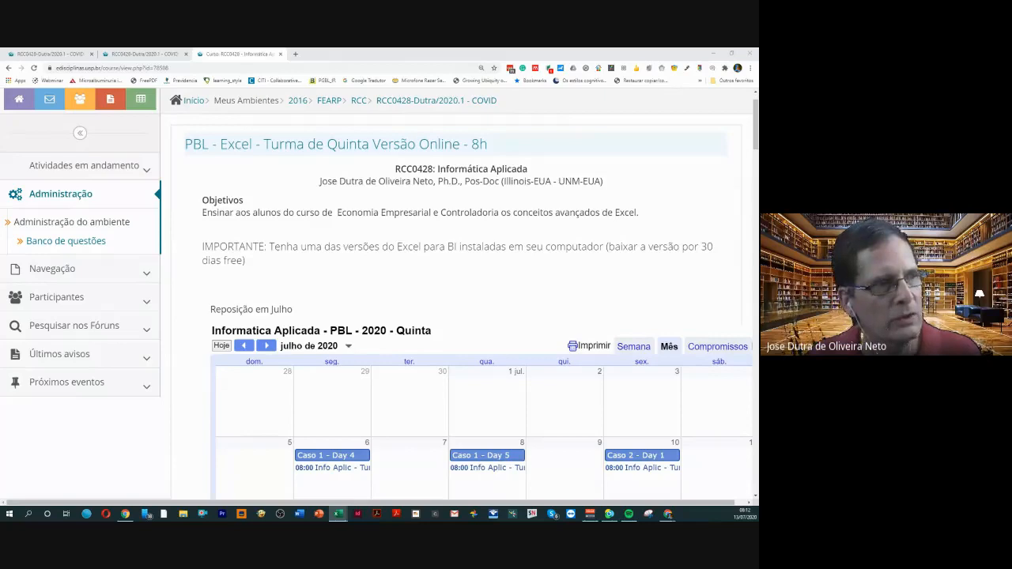
pyautogui.moveTo(2, 207); pyautogui.dragTo(402, 233)
pyautogui.click(496, 231)
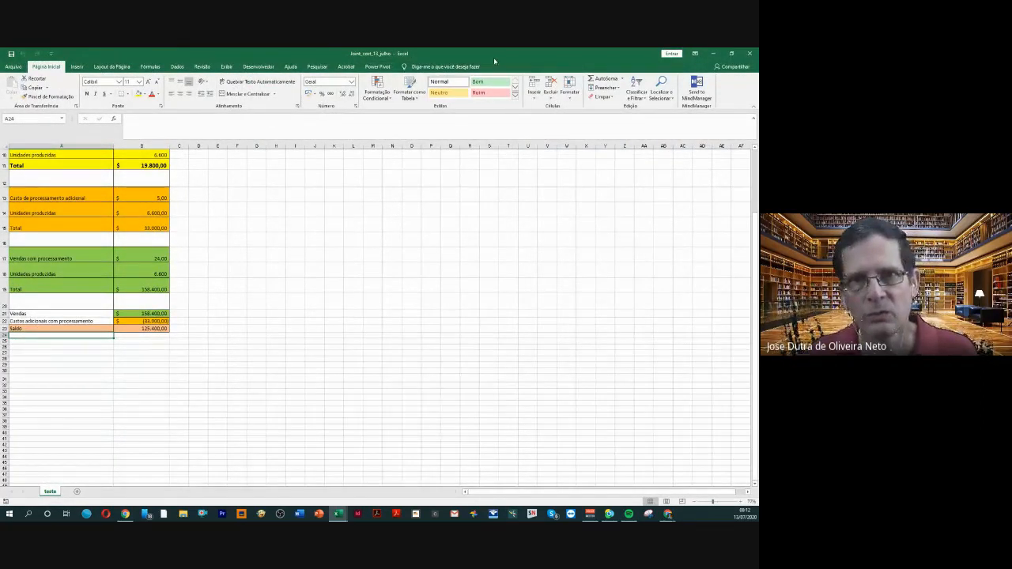
pyautogui.moveTo(494, 57); pyautogui.dragTo(0, 164)
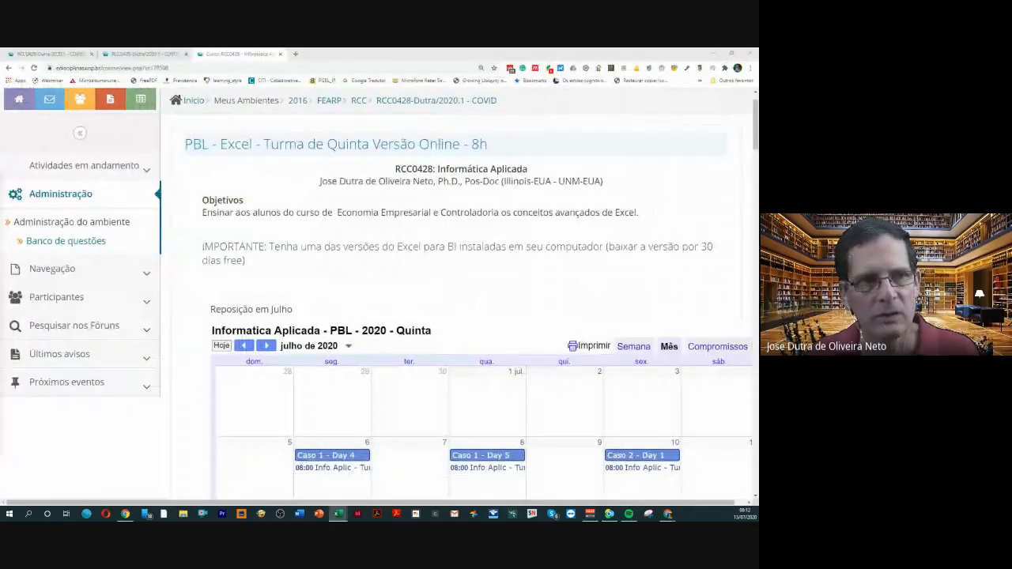
# Open the Treinamento Excel - Arquivos folder in the Day 2 section and look through its list of exercise files
pyautogui.scroll(-7, 366, 259)
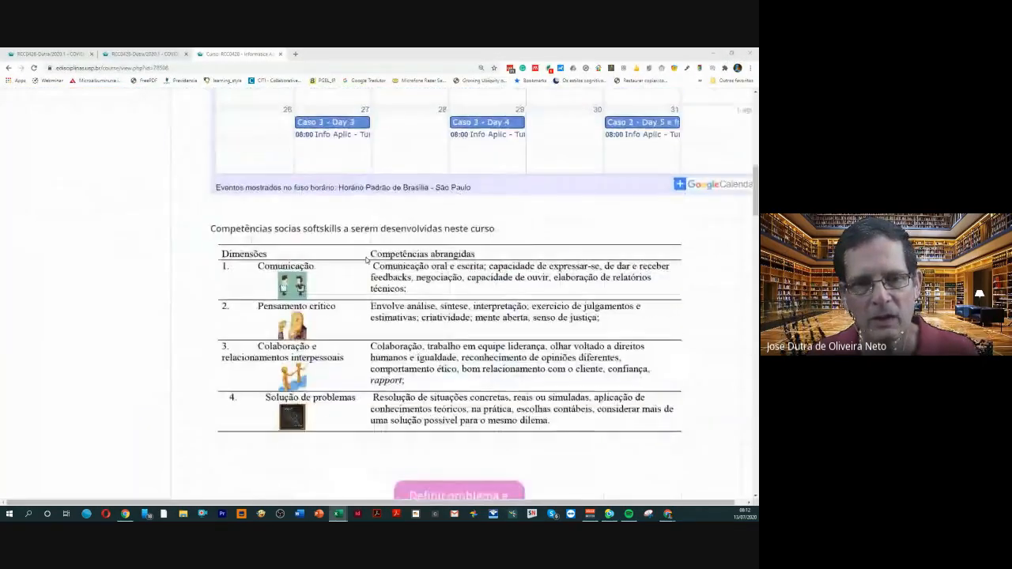
pyautogui.scroll(-15, 367, 259)
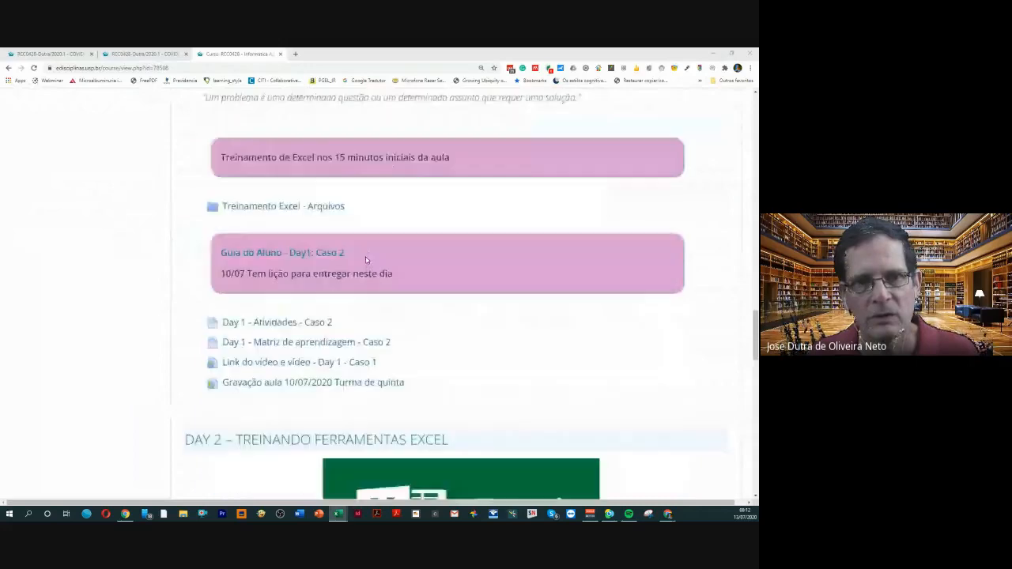
pyautogui.scroll(-4, 366, 258)
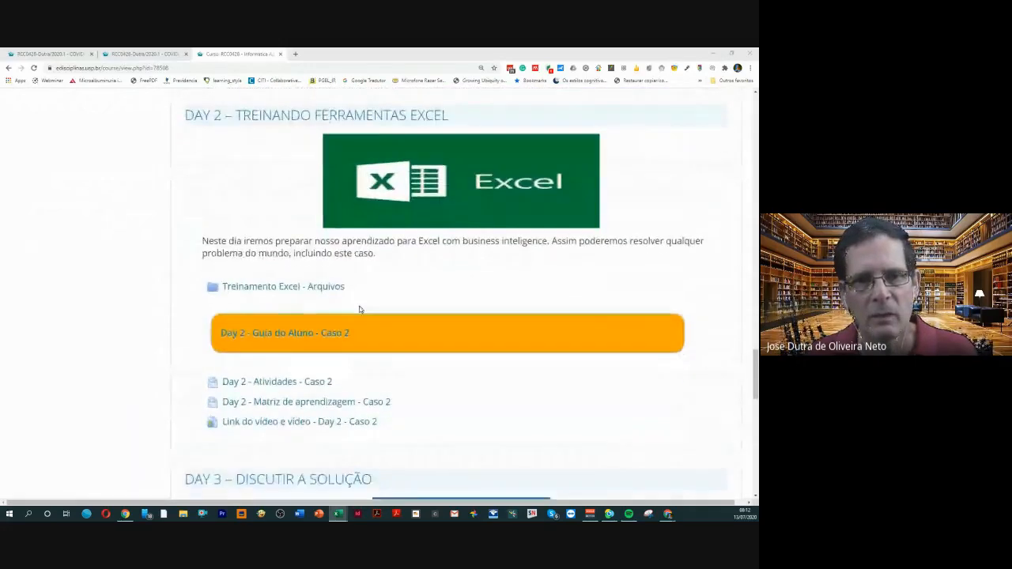
pyautogui.scroll(-1, 359, 310)
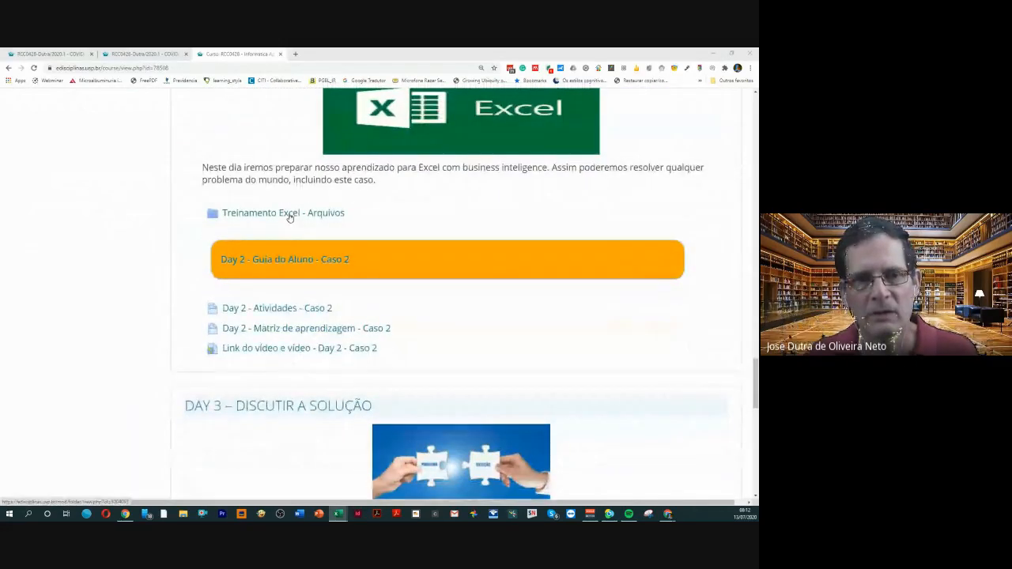
pyautogui.click(290, 213)
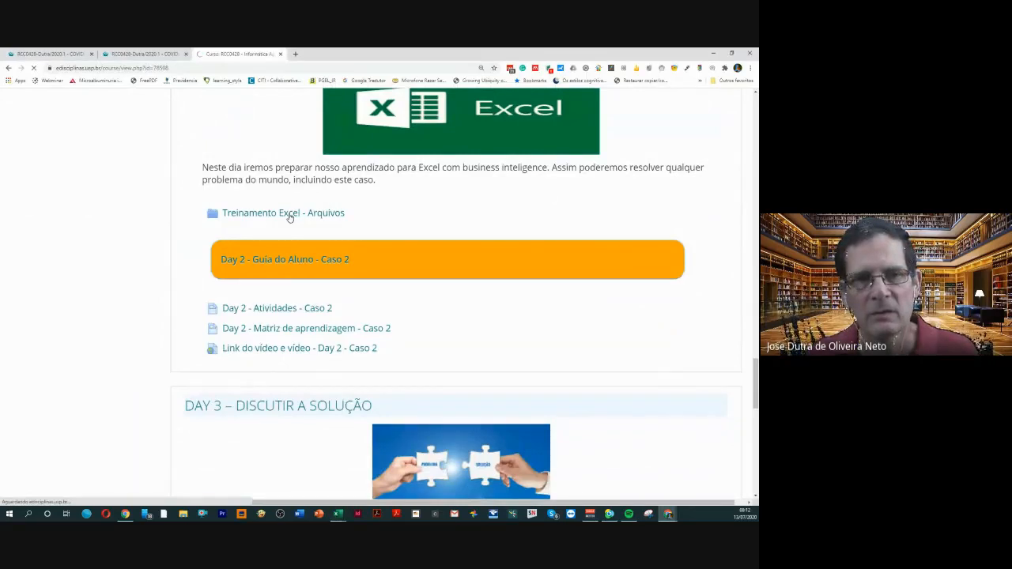
pyautogui.scroll(-1, 309, 316)
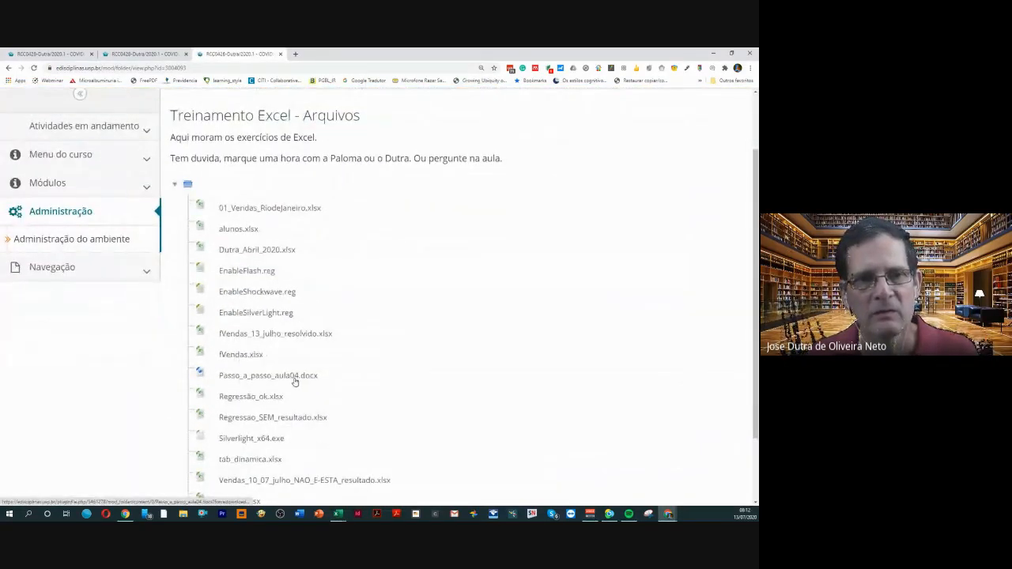
pyautogui.scroll(-1, 294, 382)
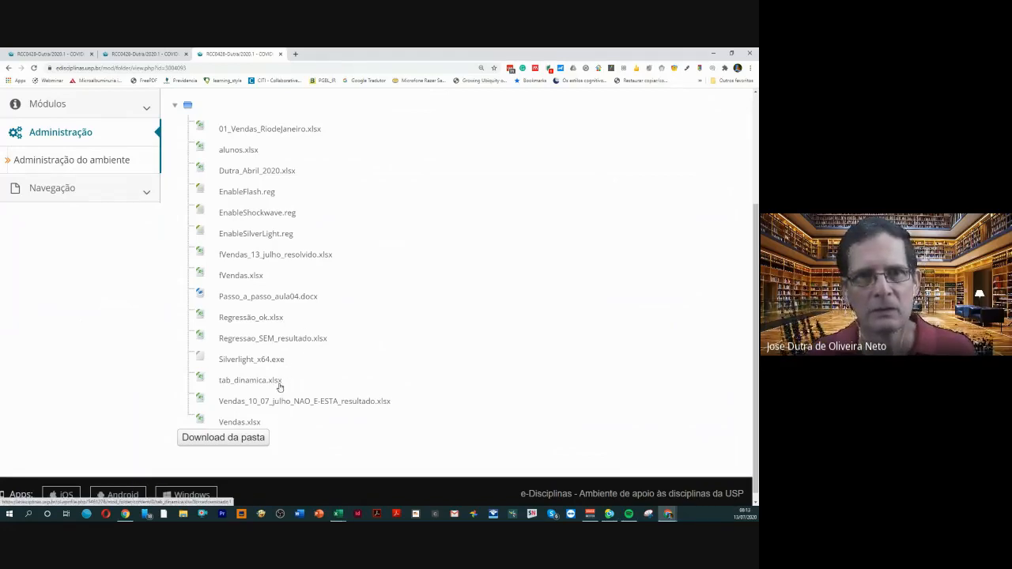
pyautogui.scroll(-1, 278, 387)
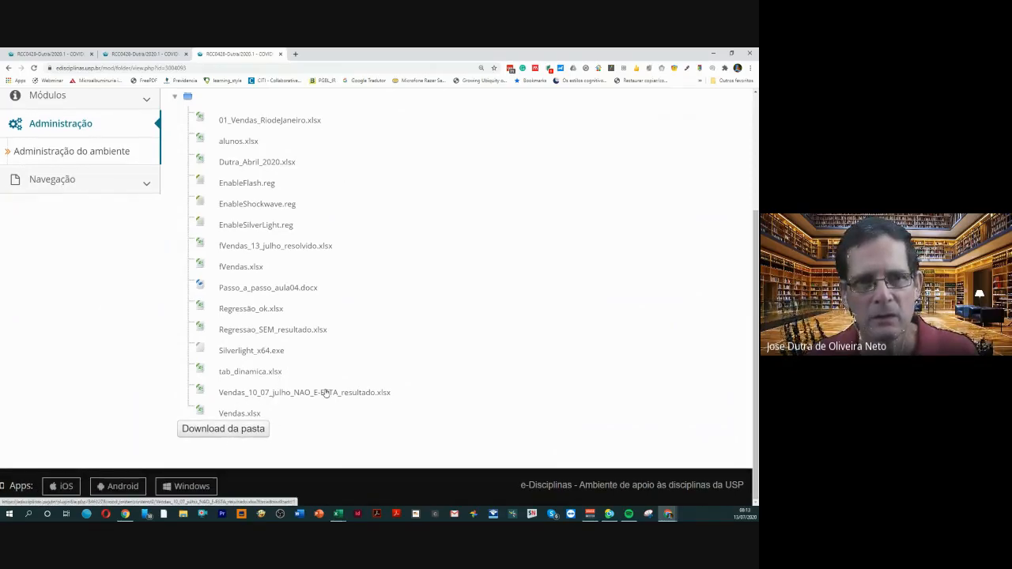
pyautogui.scroll(1, 327, 367)
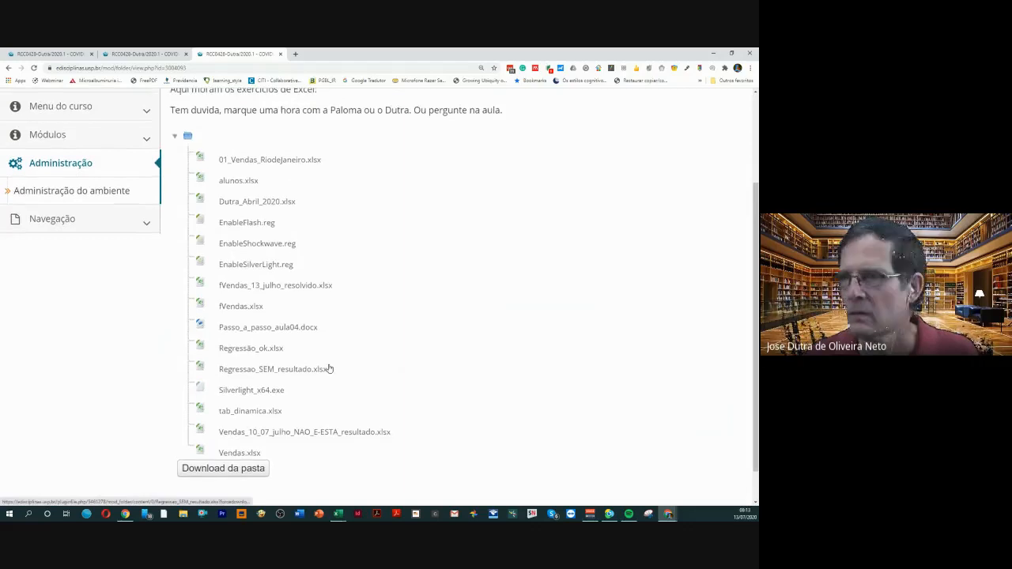
# Leave the student view of the site by returning to the account's normal role
pyautogui.scroll(3, 351, 363)
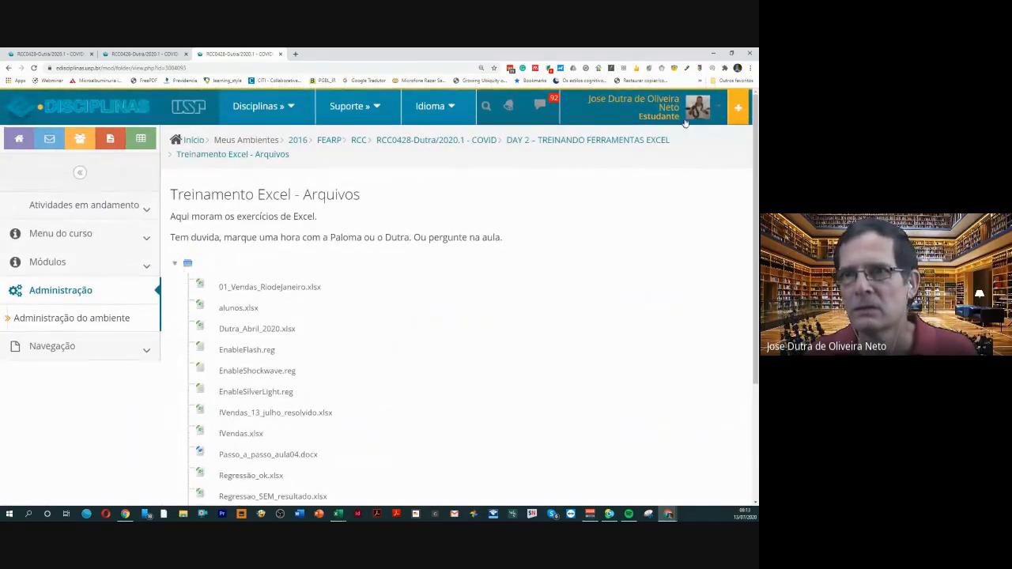
pyautogui.click(707, 108)
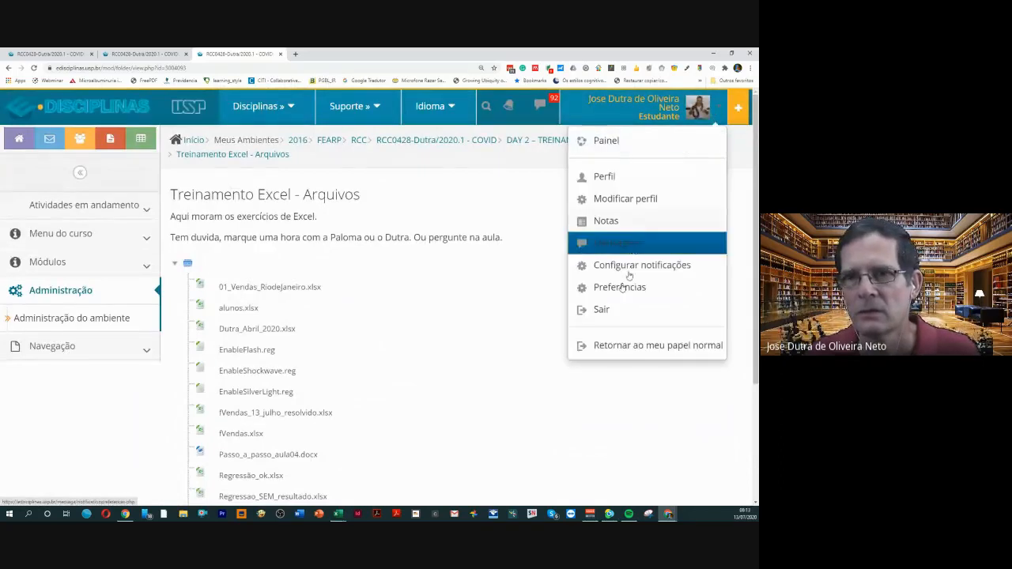
pyautogui.click(613, 341)
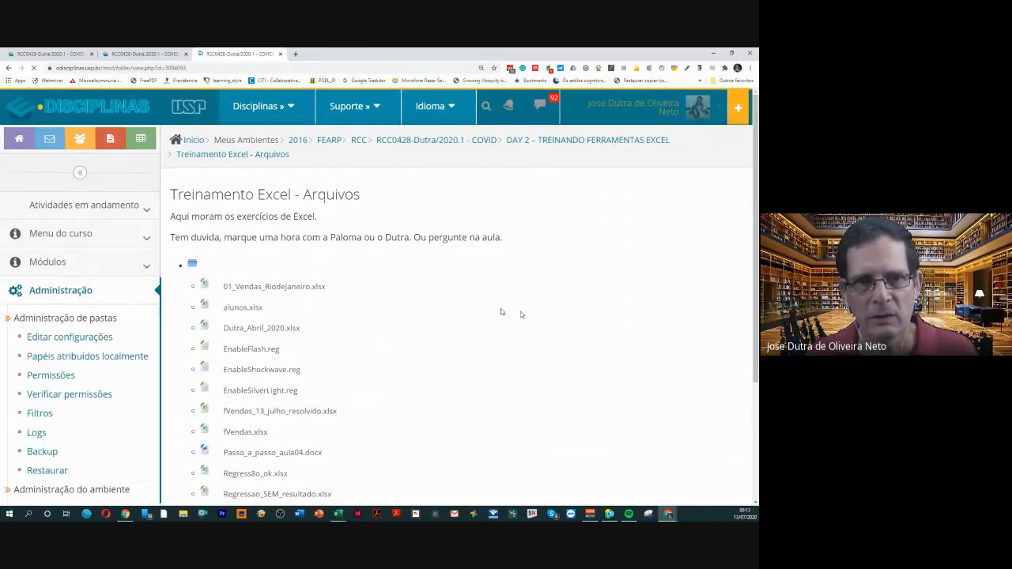
# Check the folder's file list again and go back to the RCC0428-Dutra/2020.1 - COVID course page
pyautogui.scroll(-2, 372, 297)
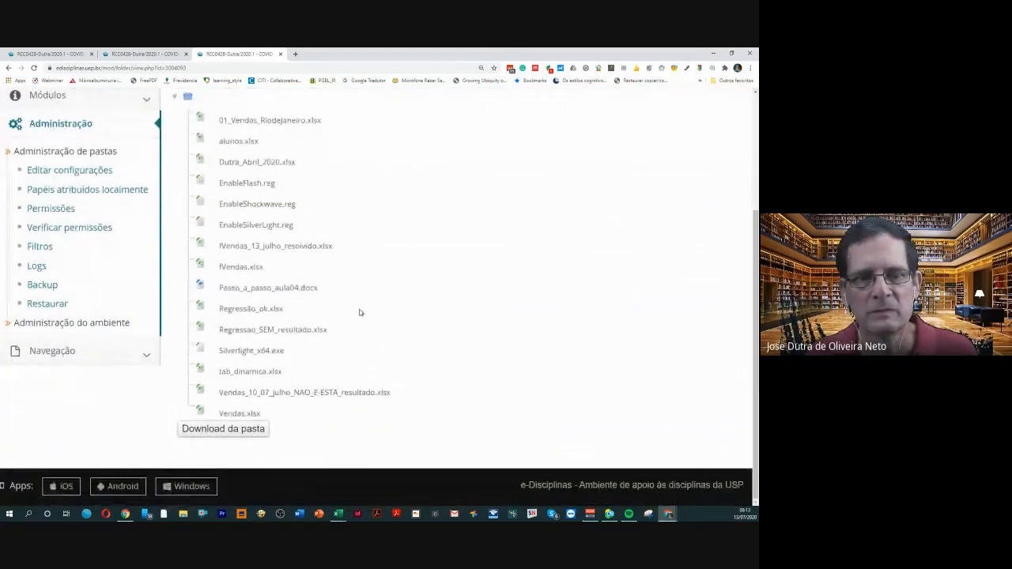
pyautogui.scroll(2, 359, 313)
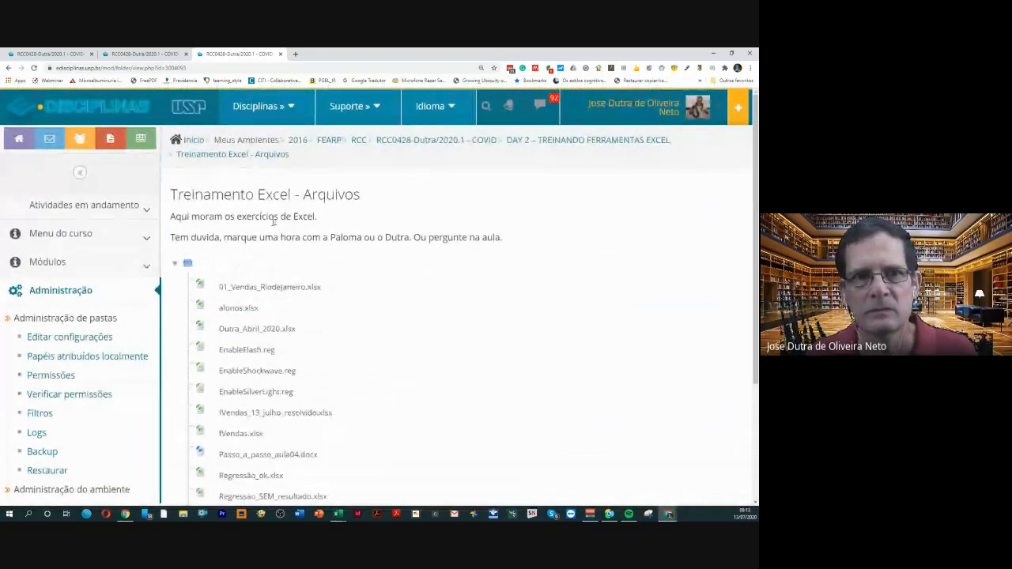
pyautogui.click(475, 142)
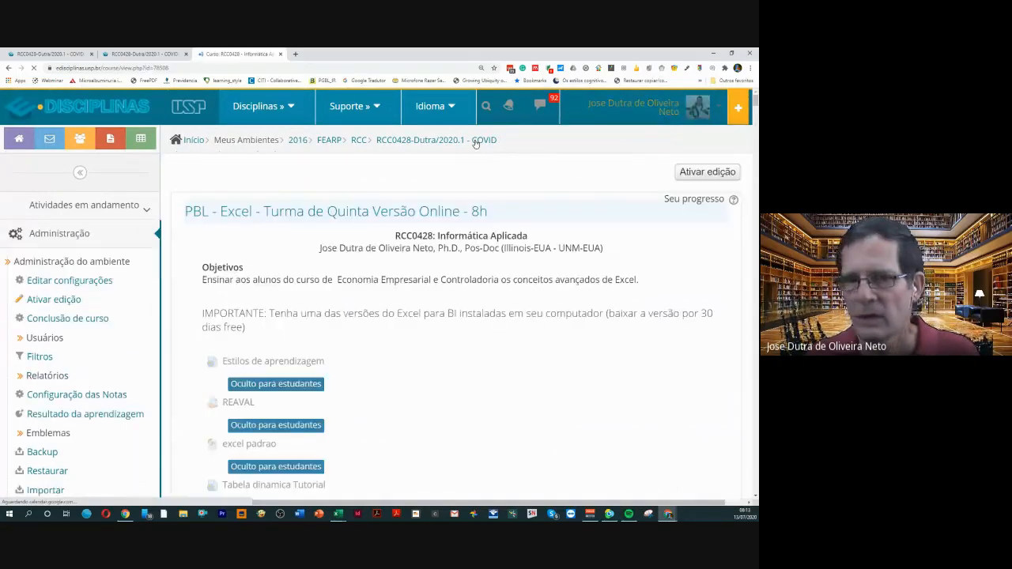
# Find the Day 2 section of the course page and open its Treinamento Excel - Arquivos folder again
pyautogui.scroll(-4, 366, 324)
pyautogui.scroll(-7, 367, 322)
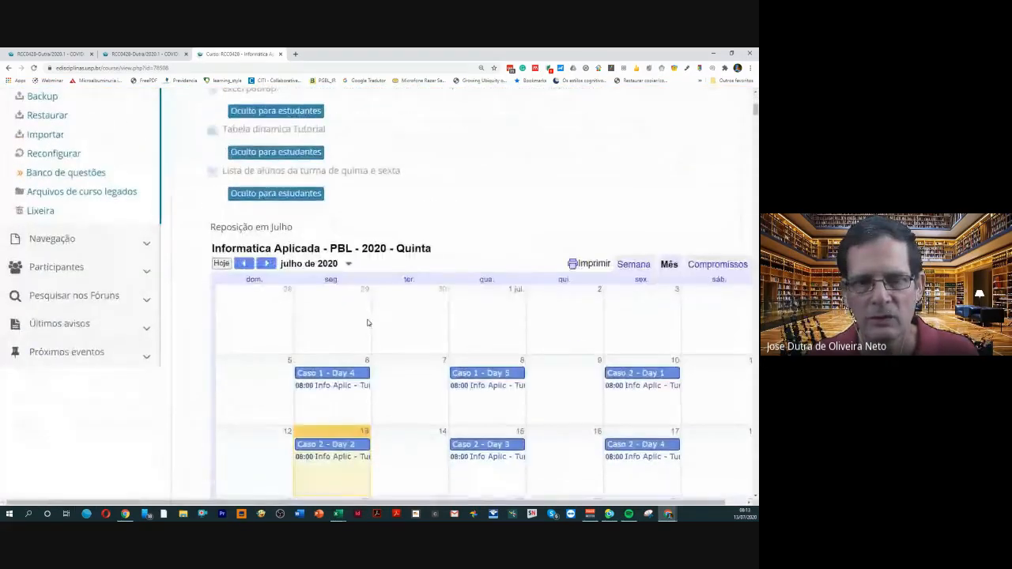
pyautogui.scroll(-10, 367, 321)
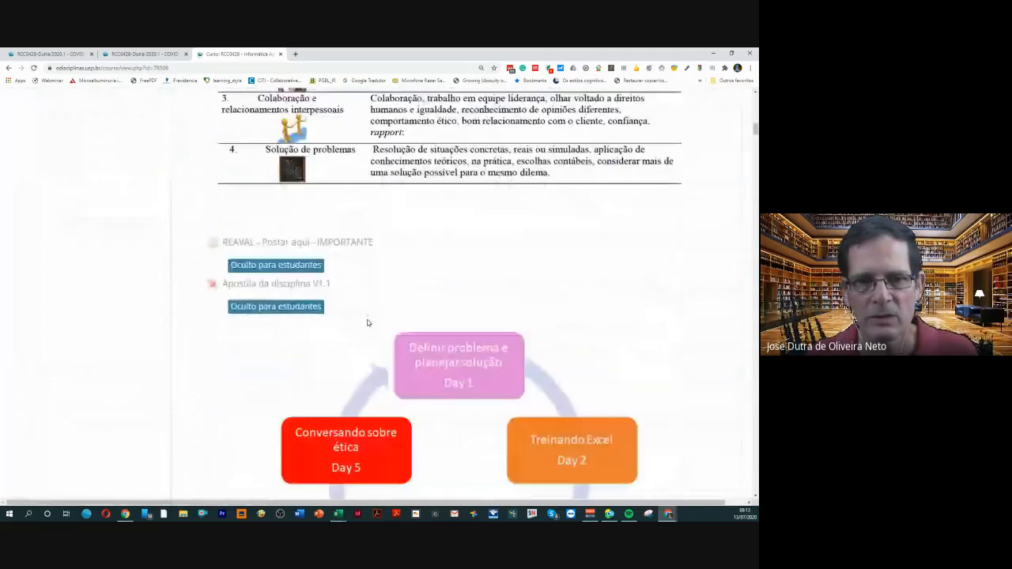
pyautogui.scroll(-10, 367, 319)
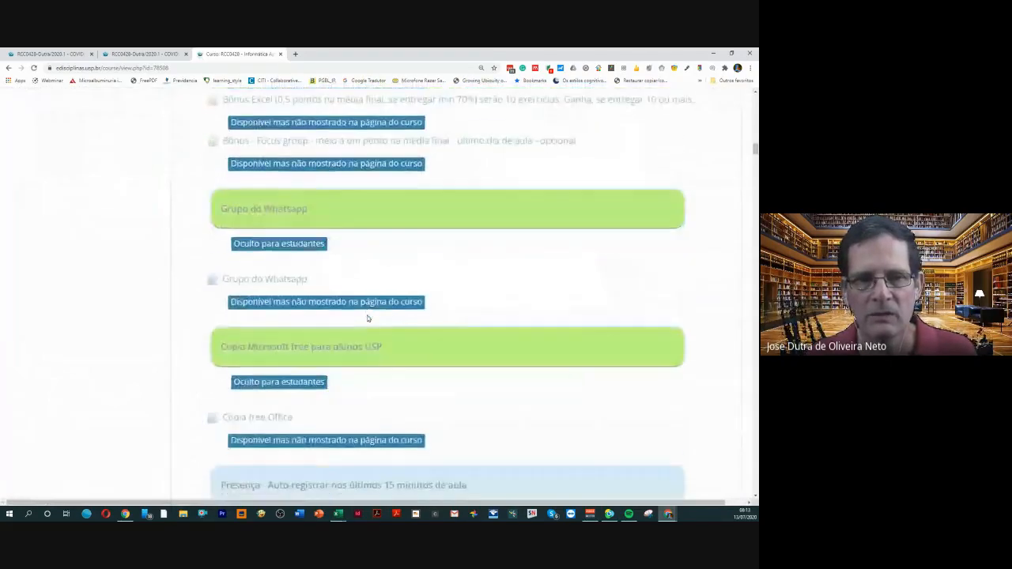
pyautogui.scroll(-10, 367, 319)
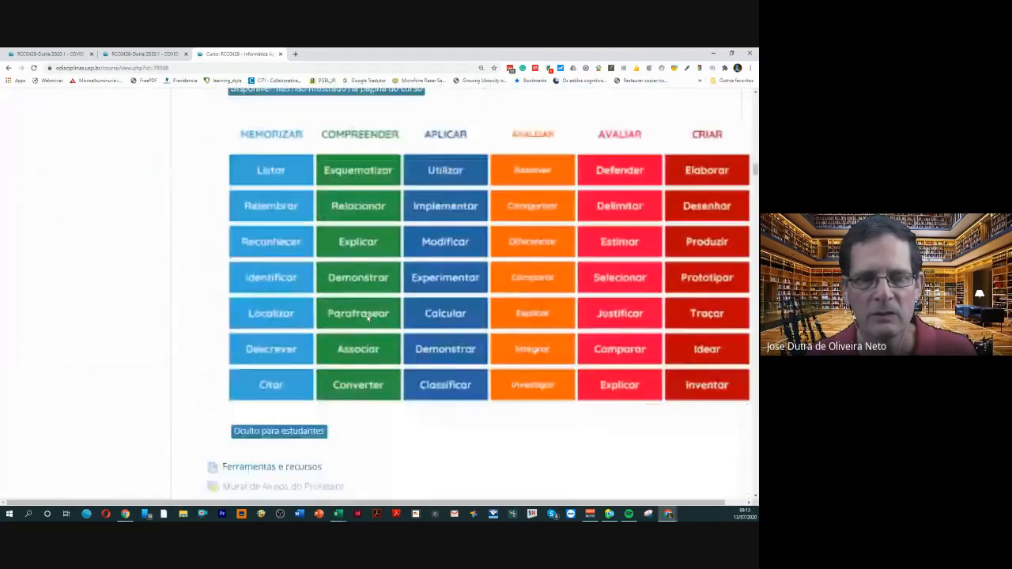
pyautogui.scroll(-10, 367, 319)
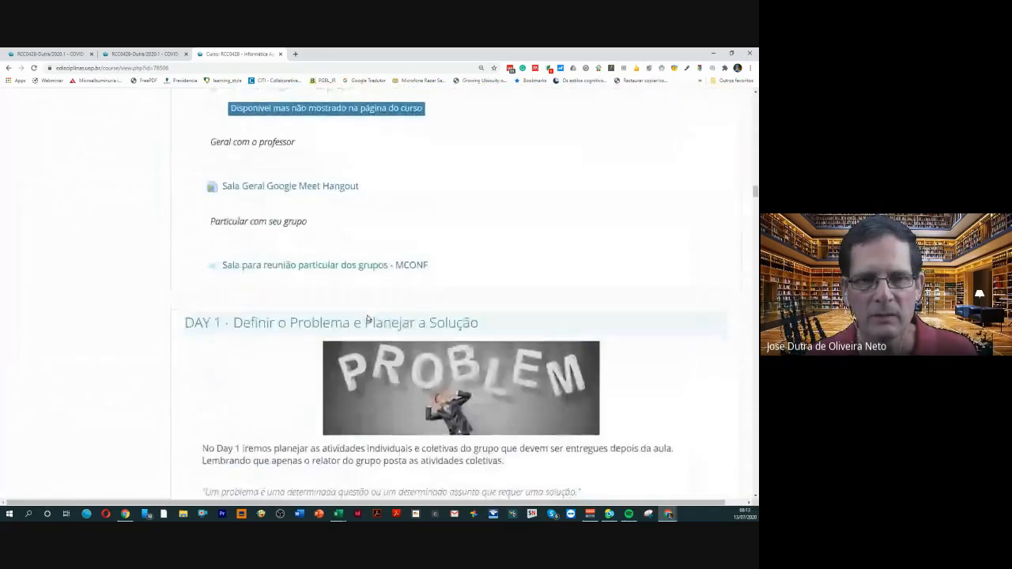
pyautogui.scroll(-10, 367, 319)
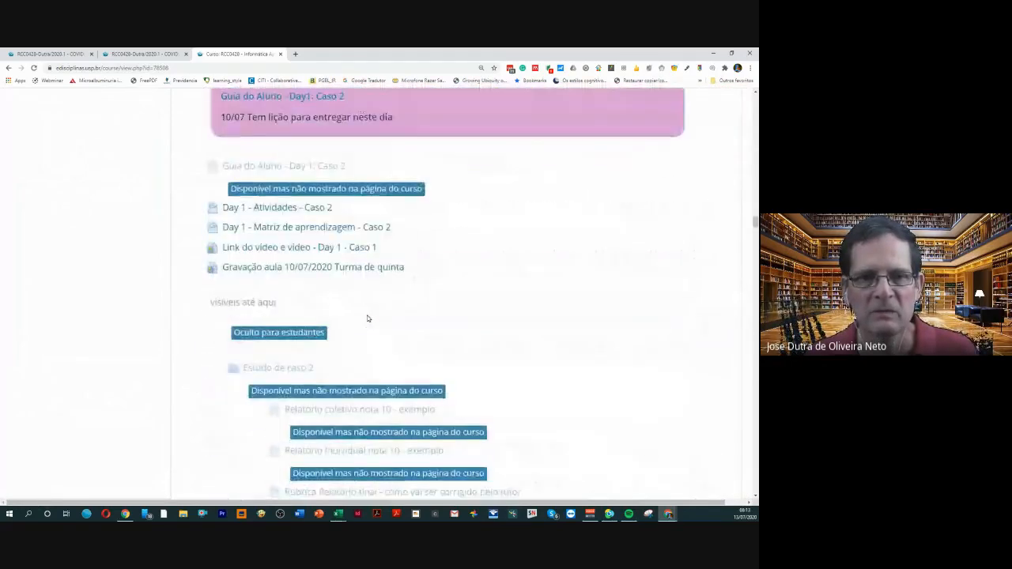
pyautogui.scroll(-10, 367, 318)
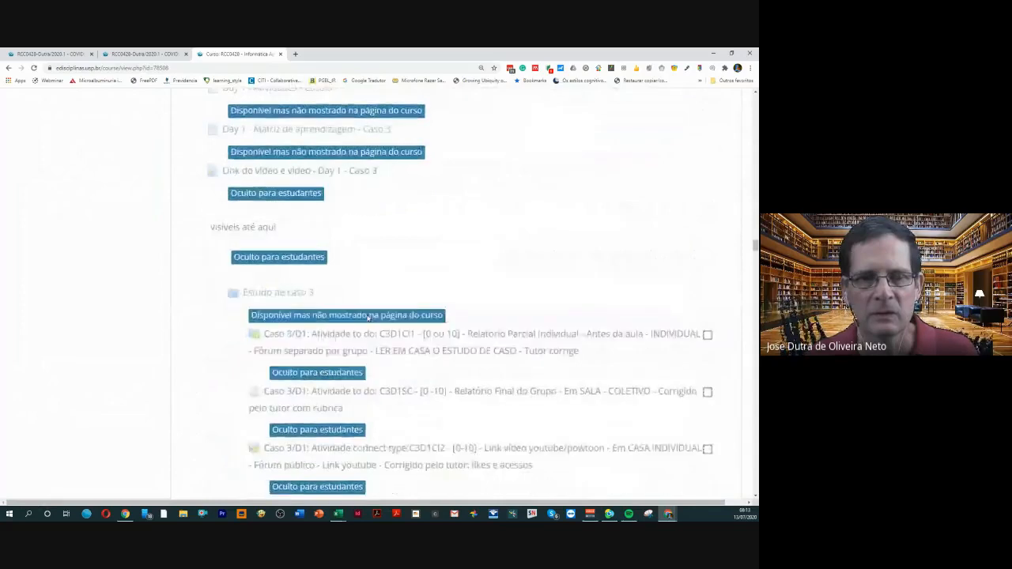
pyautogui.scroll(-3, 367, 319)
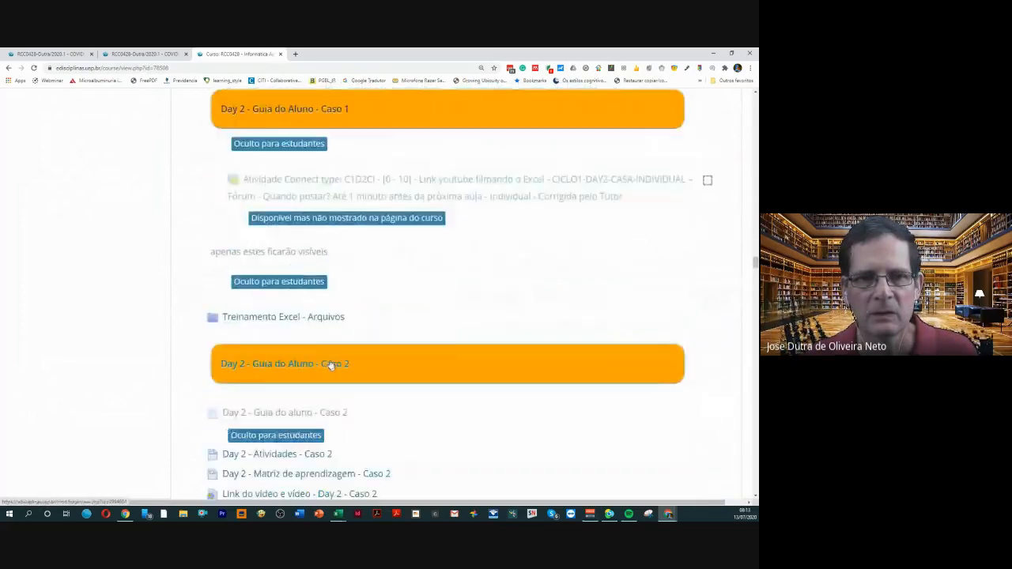
pyautogui.click(328, 318)
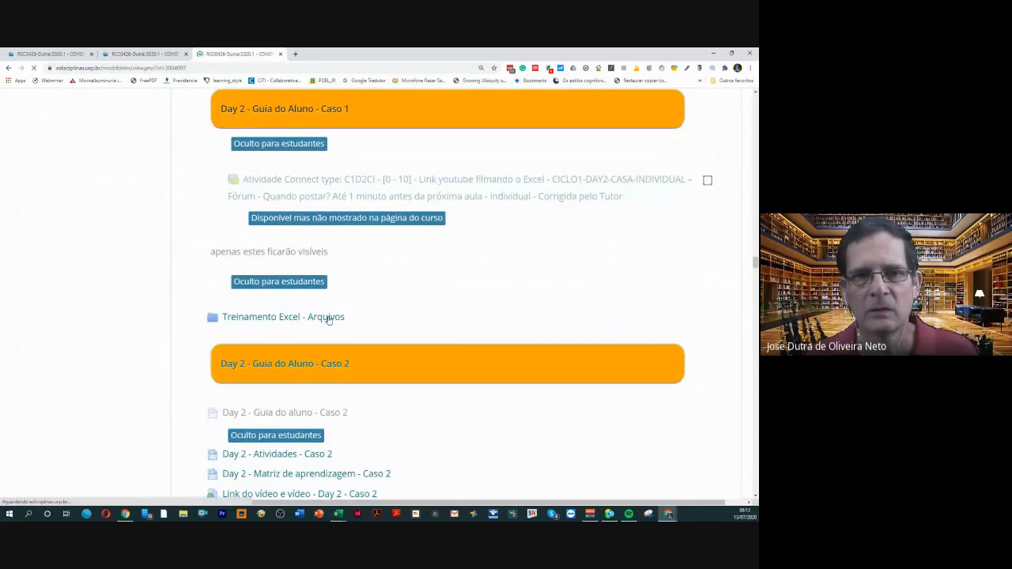
# Open the settings of the Treinamento Excel - Arquivos folder for editing
pyautogui.scroll(-3, 350, 351)
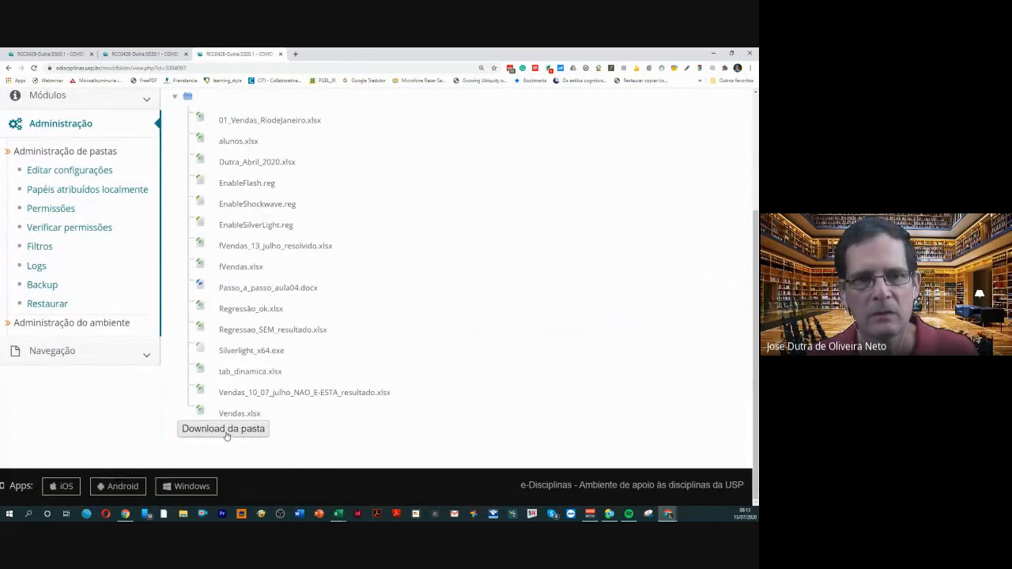
pyautogui.scroll(3, 159, 372)
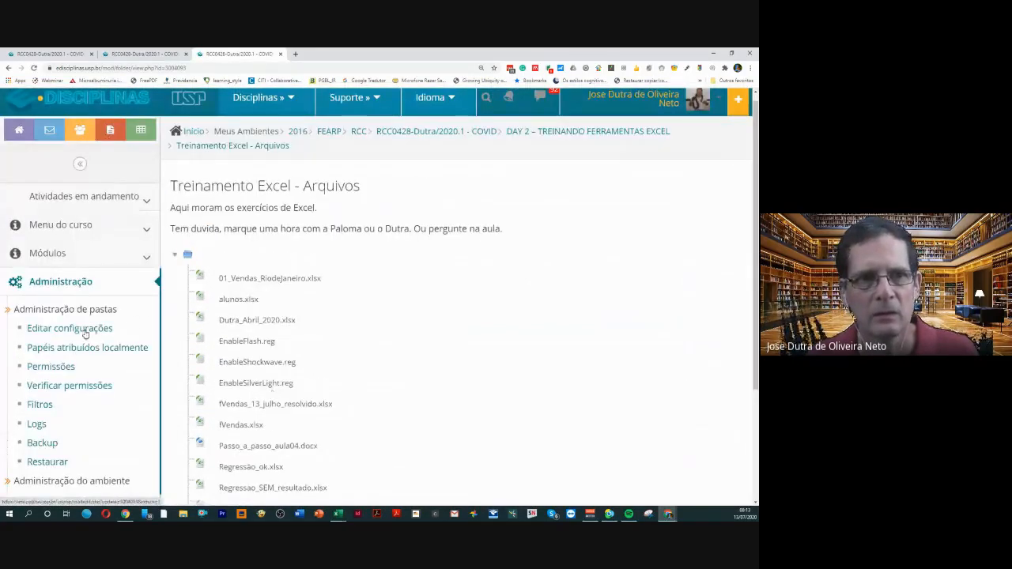
pyautogui.click(146, 345)
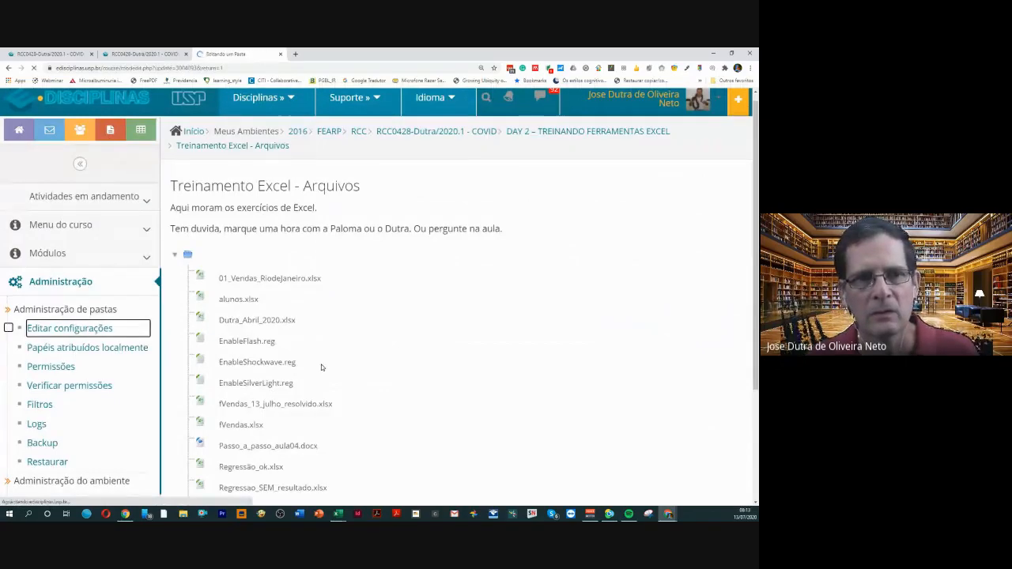
# Upload the Joint_cost_13_julho workbook from the desktop to the folder's files
pyautogui.scroll(-6, 321, 360)
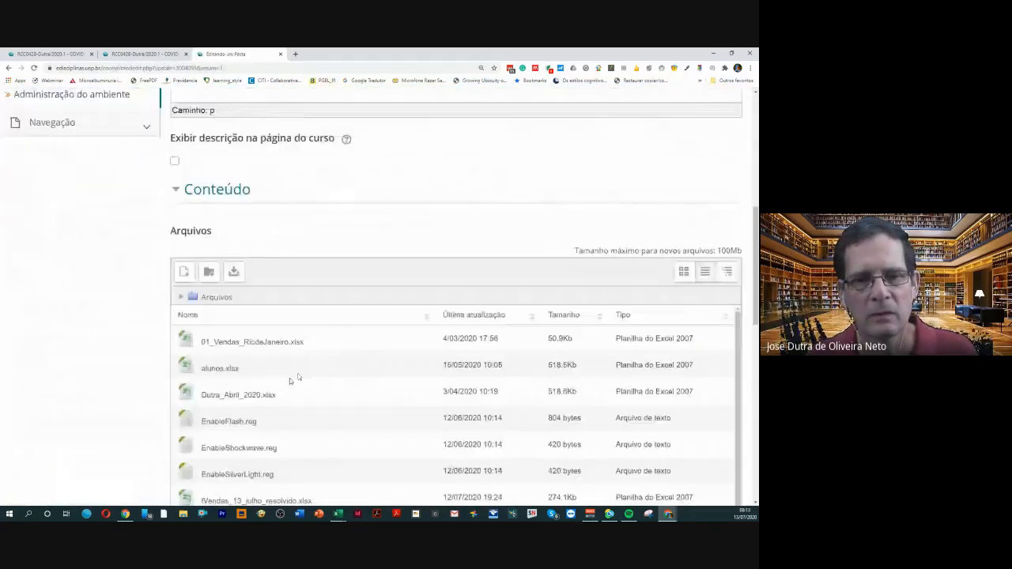
pyautogui.scroll(-2, 289, 378)
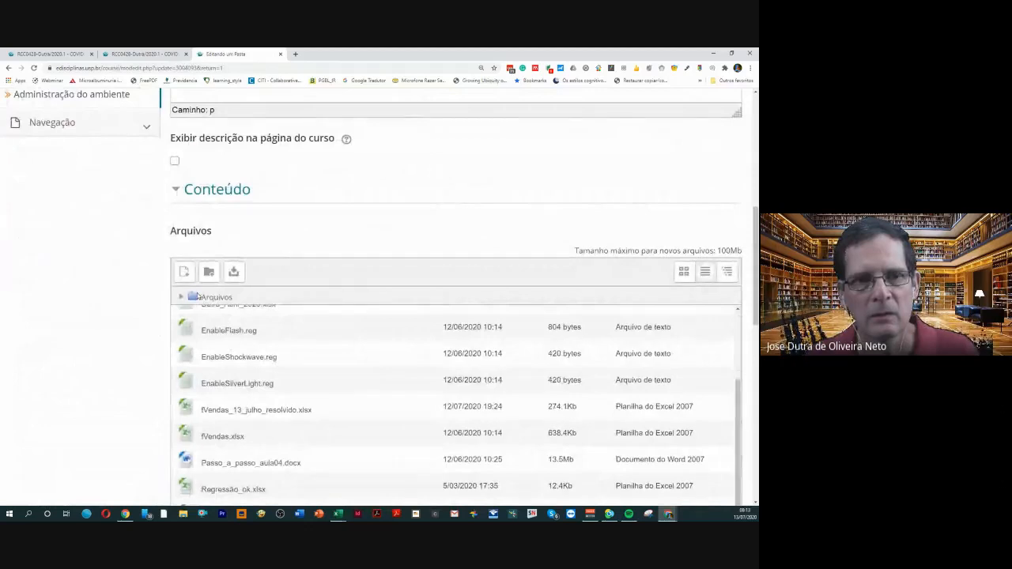
pyautogui.click(184, 271)
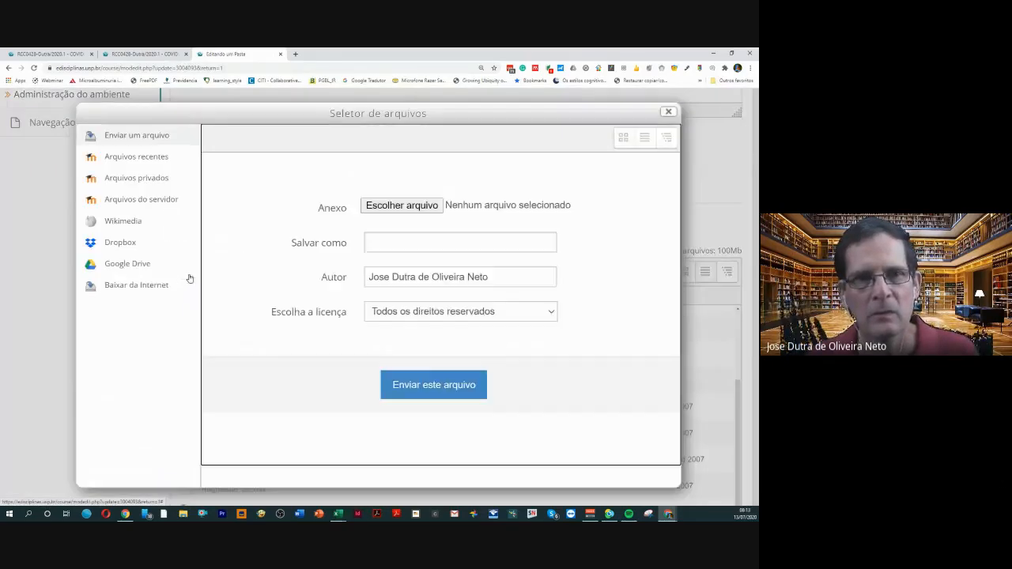
pyautogui.click(395, 209)
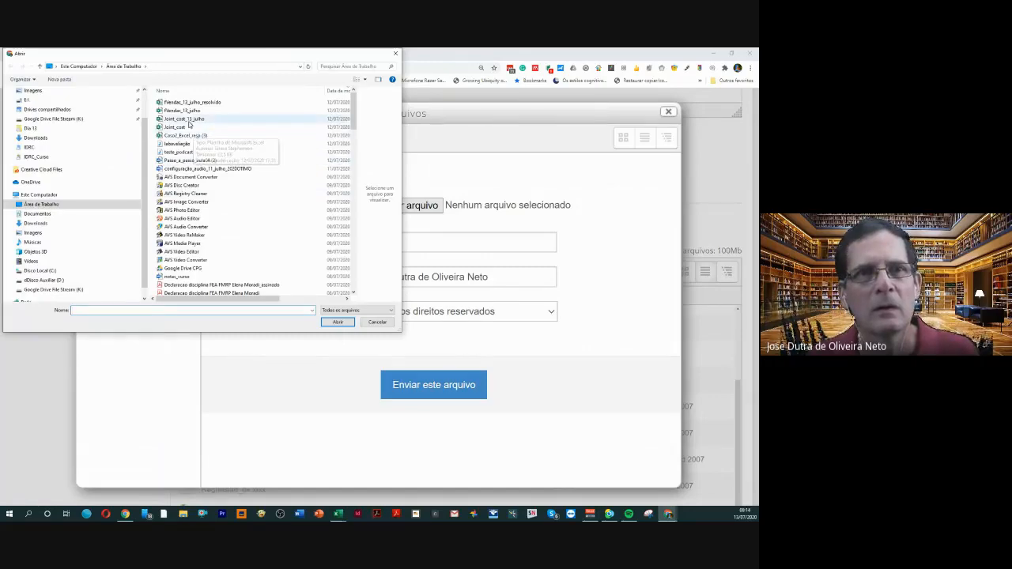
pyautogui.click(188, 120)
pyautogui.doubleClick(188, 121)
pyautogui.click(408, 384)
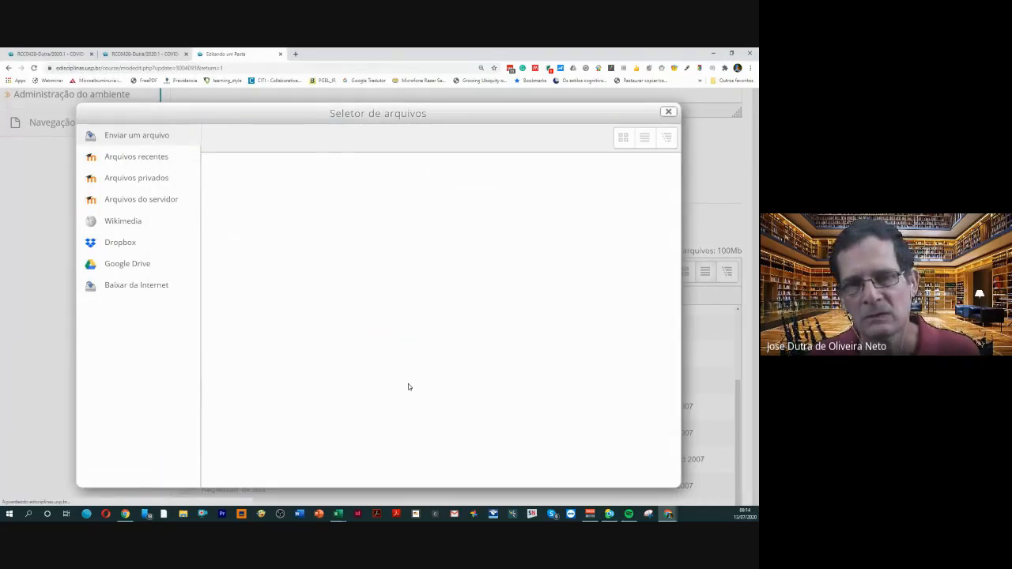
# Save the Treinamento Excel - Arquivos folder settings and return to the course page
pyautogui.scroll(-8, 464, 299)
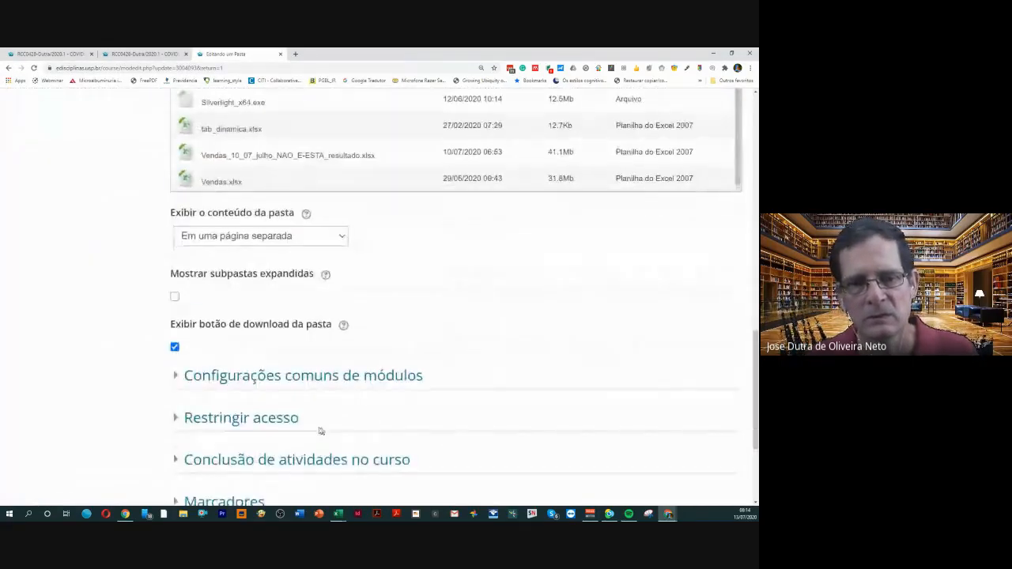
pyautogui.click(250, 391)
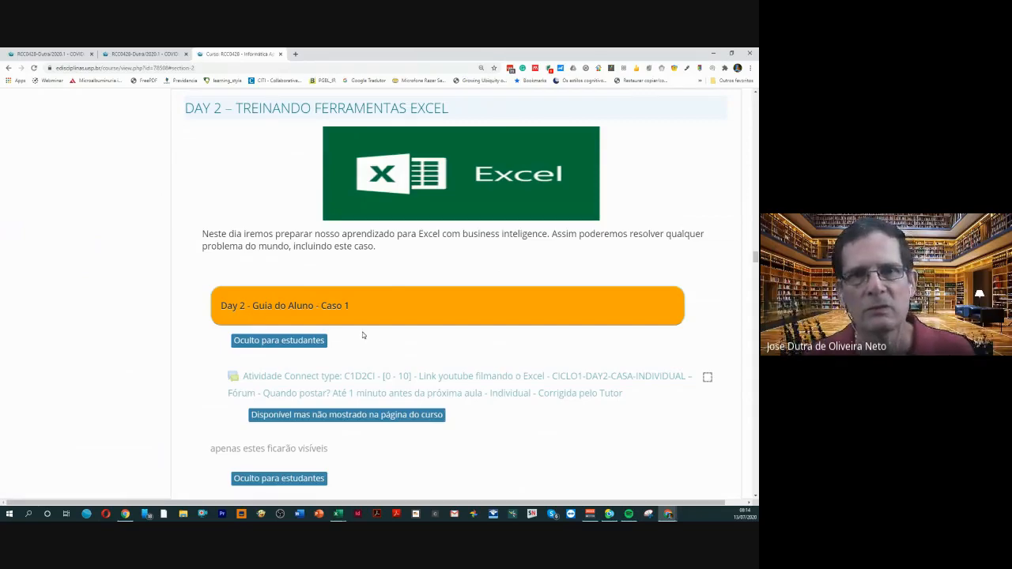
# Switch the role on the course page to Estudante to see the course as students do
pyautogui.scroll(5, 622, 220)
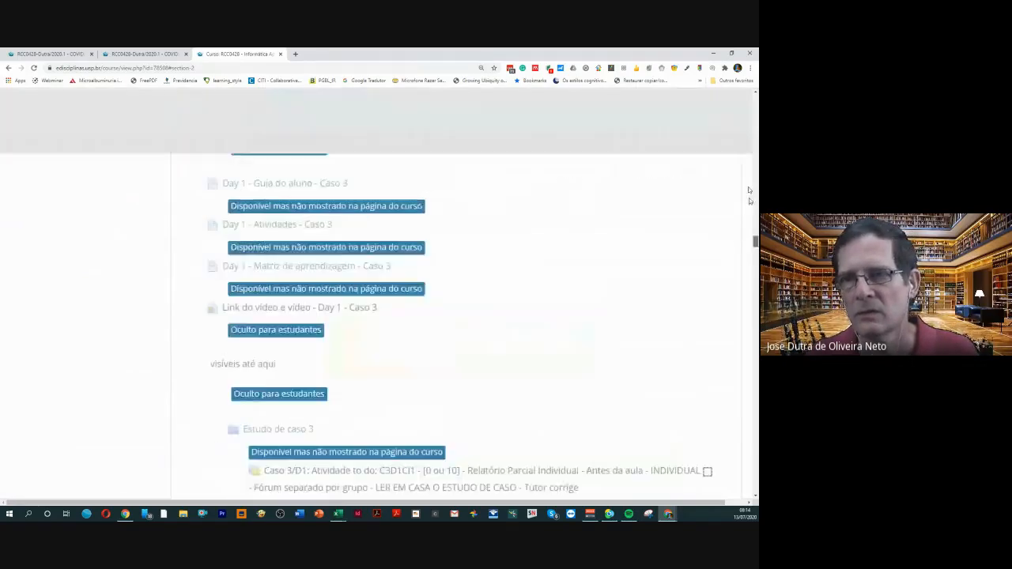
pyautogui.scroll(15, 748, 186)
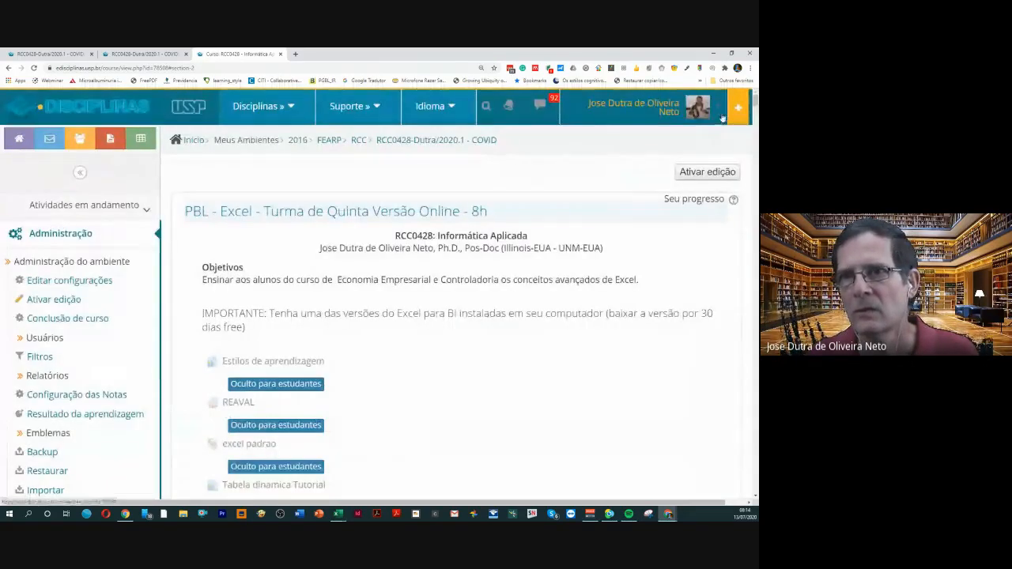
pyautogui.click(722, 118)
pyautogui.click(604, 347)
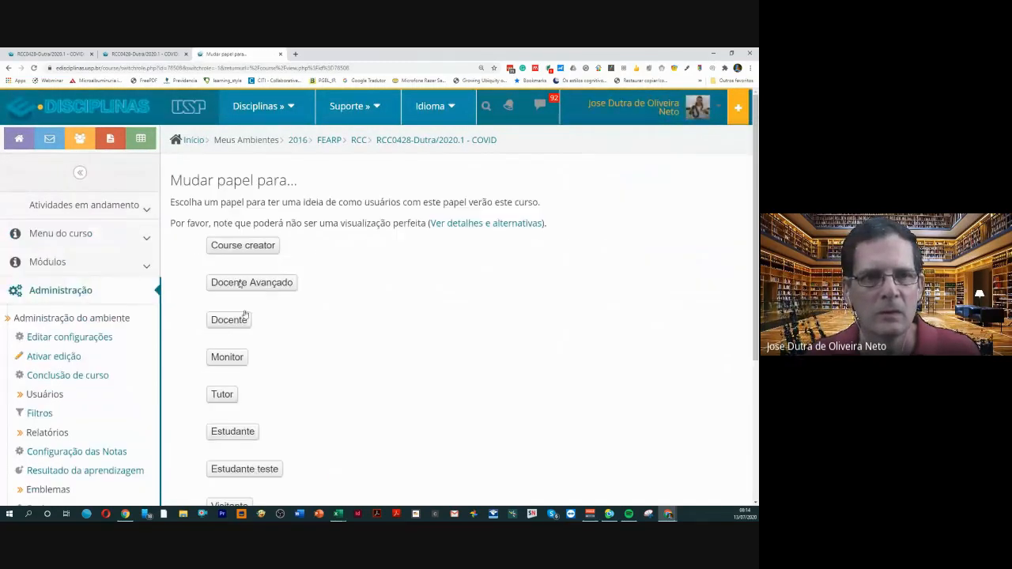
pyautogui.click(224, 435)
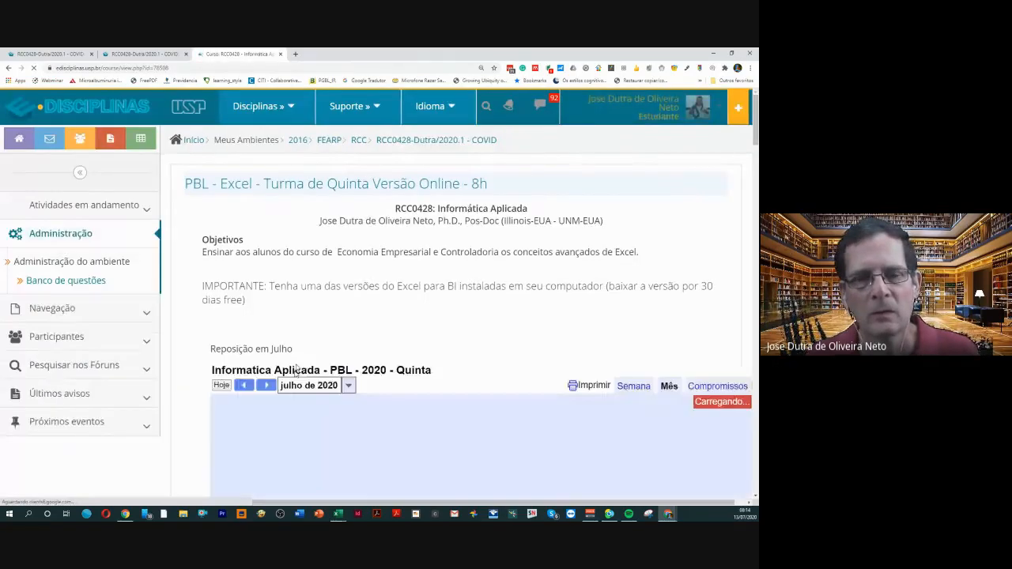
# Find the Day 2 section with the Treinamento Excel - Arquivos folder in the student view of the course
pyautogui.scroll(-3, 294, 372)
pyautogui.scroll(-15, 298, 363)
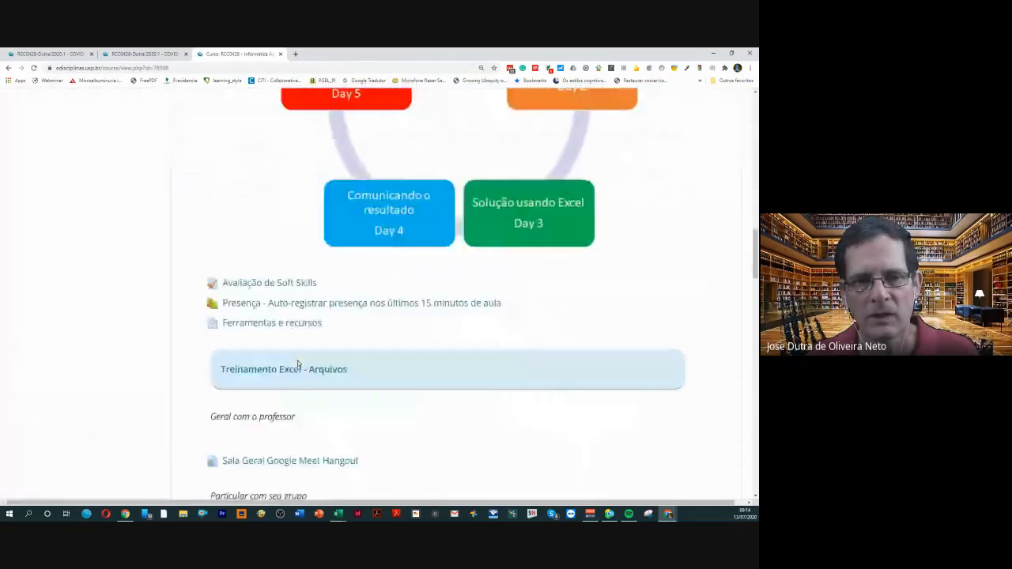
pyautogui.scroll(-10, 298, 363)
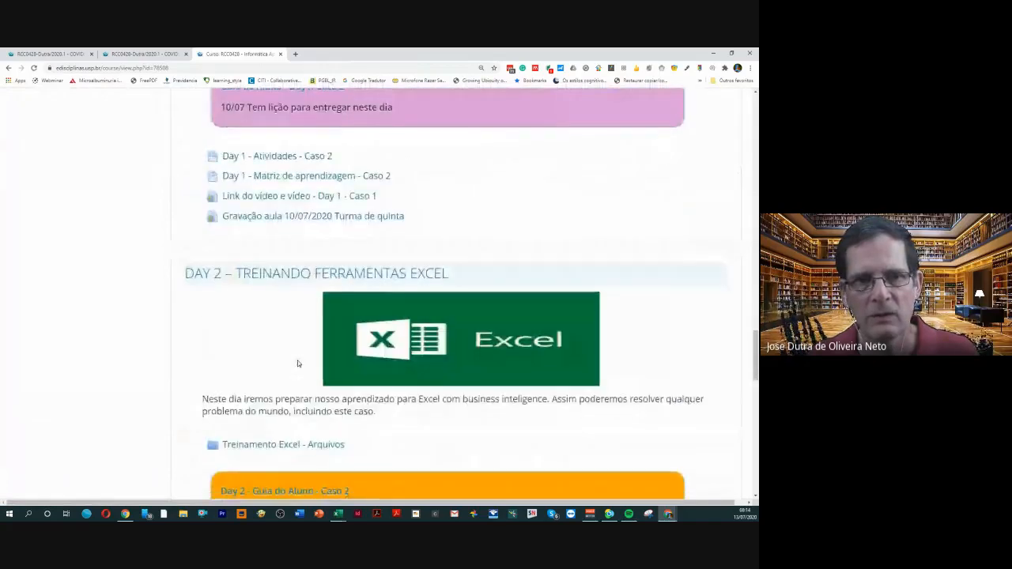
pyautogui.scroll(1, 308, 356)
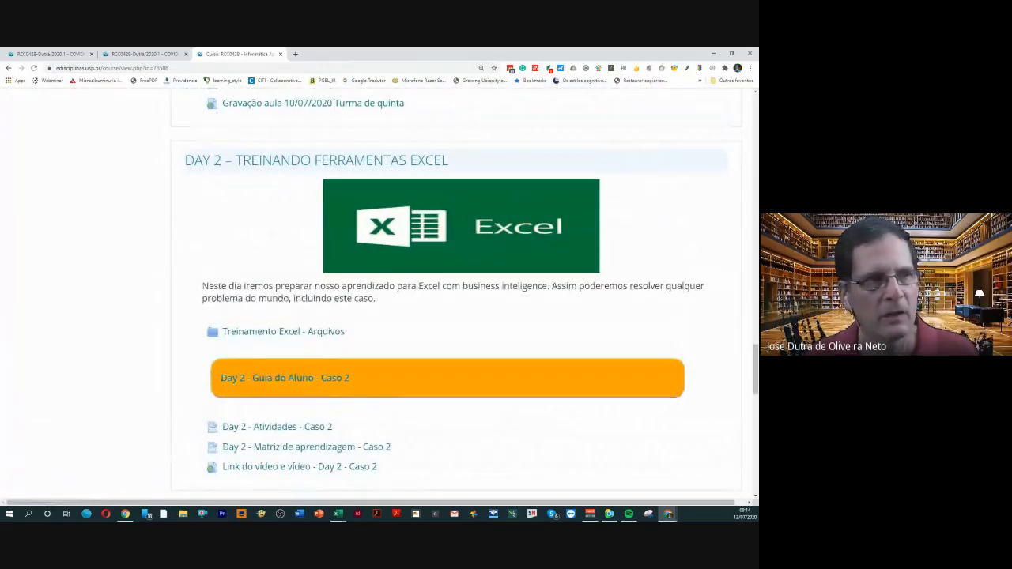
# Switch to the Joint_cost_13_julho workbook in Excel, maximize its window and show the top of the cost summary
pyautogui.moveTo(0, 184); pyautogui.dragTo(567, 116)
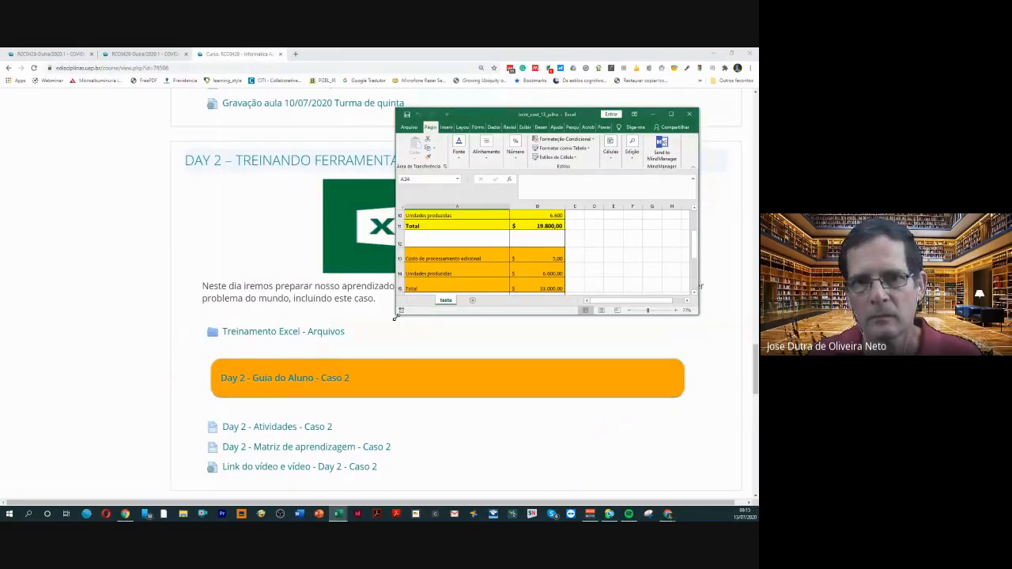
pyautogui.moveTo(395, 314); pyautogui.dragTo(31, 483)
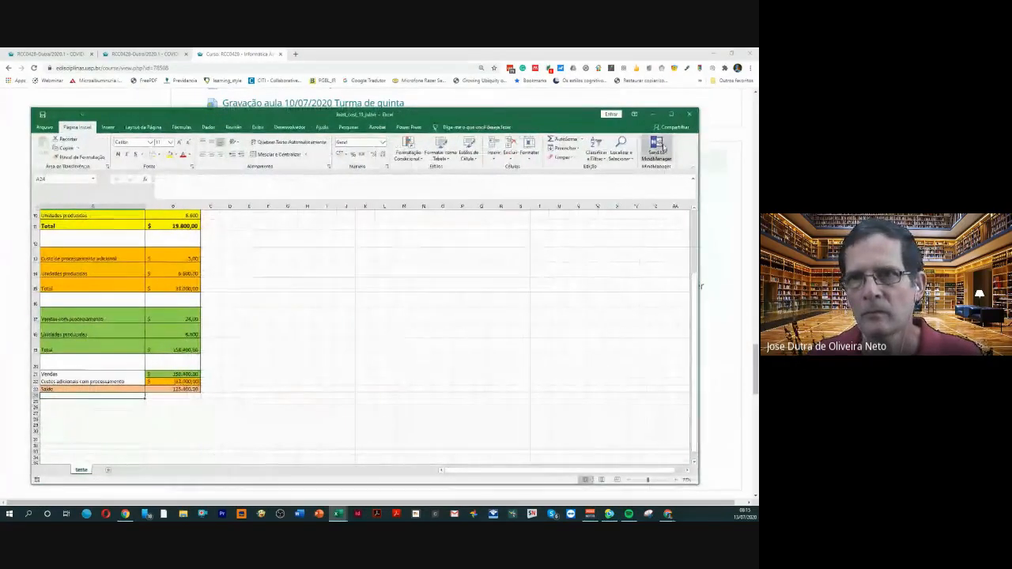
pyautogui.click(672, 115)
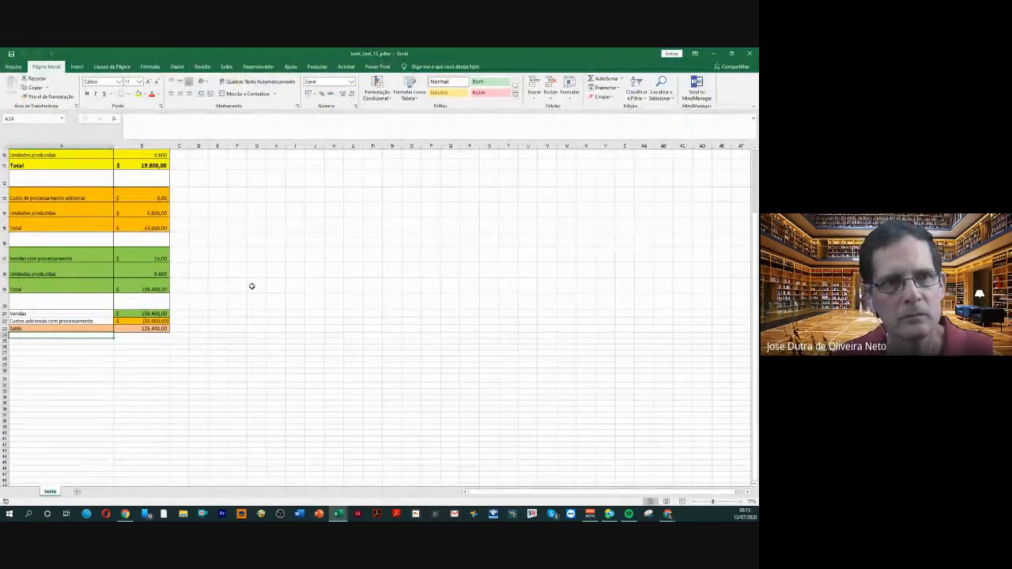
pyautogui.scroll(3, 252, 286)
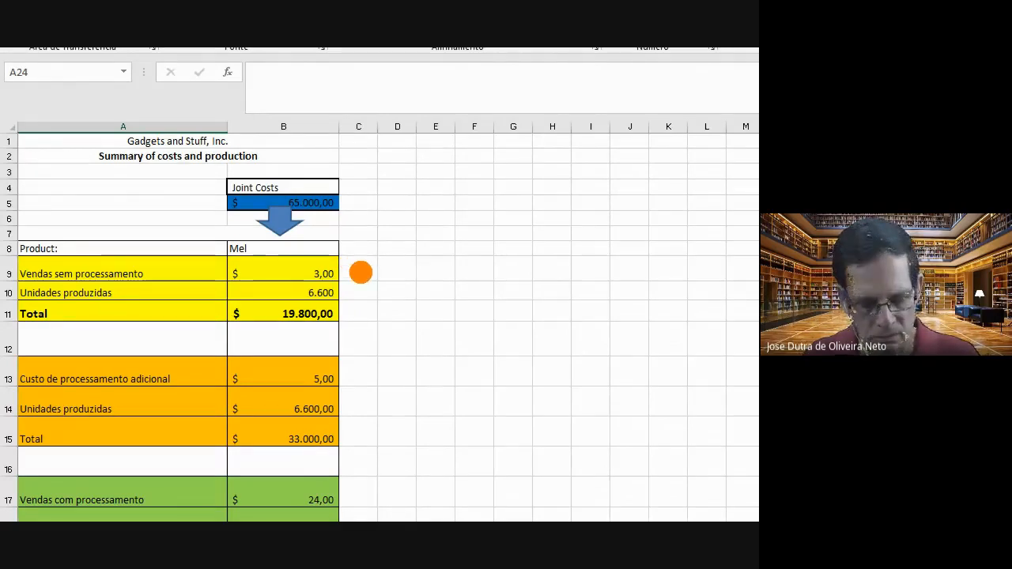
# Draw an orange arrow at Vendas sem processamento, blue arrows at Custo de processamento adicional and Vendas com processamento, and a blue dot beside the orange block's Total
pyautogui.moveTo(360, 272); pyautogui.dragTo(716, 273)
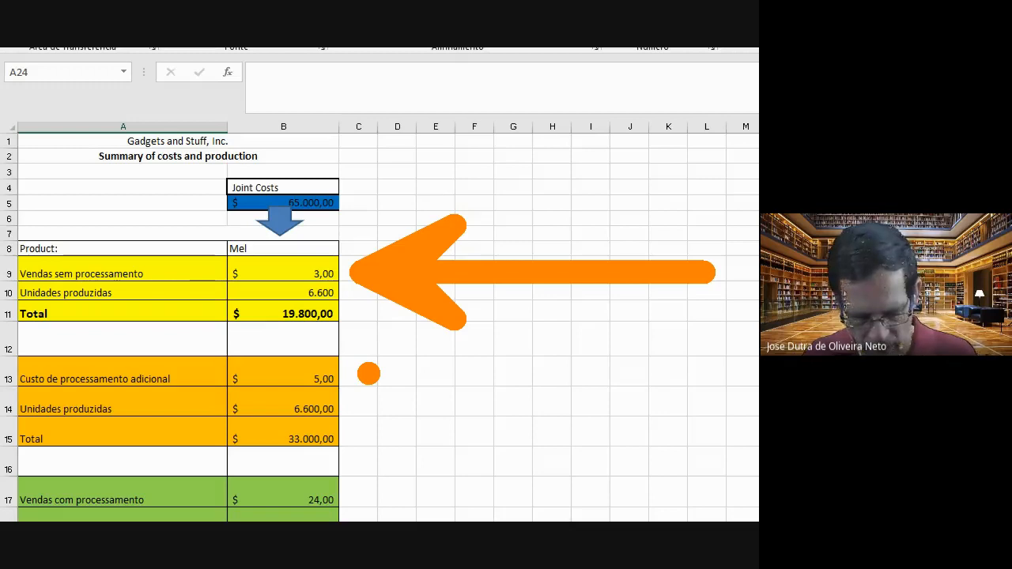
pyautogui.press('b')
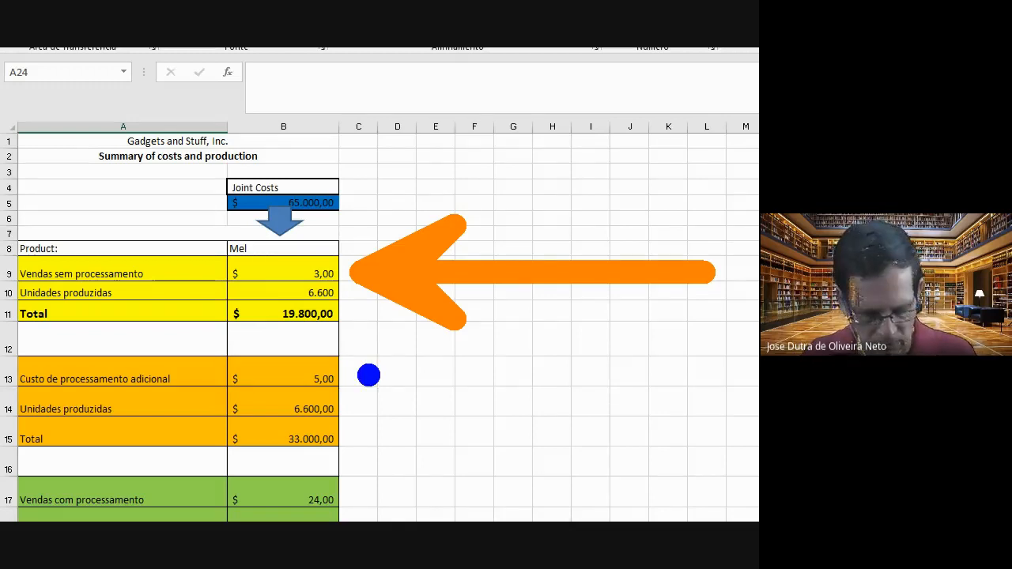
pyautogui.moveTo(368, 376); pyautogui.dragTo(633, 373)
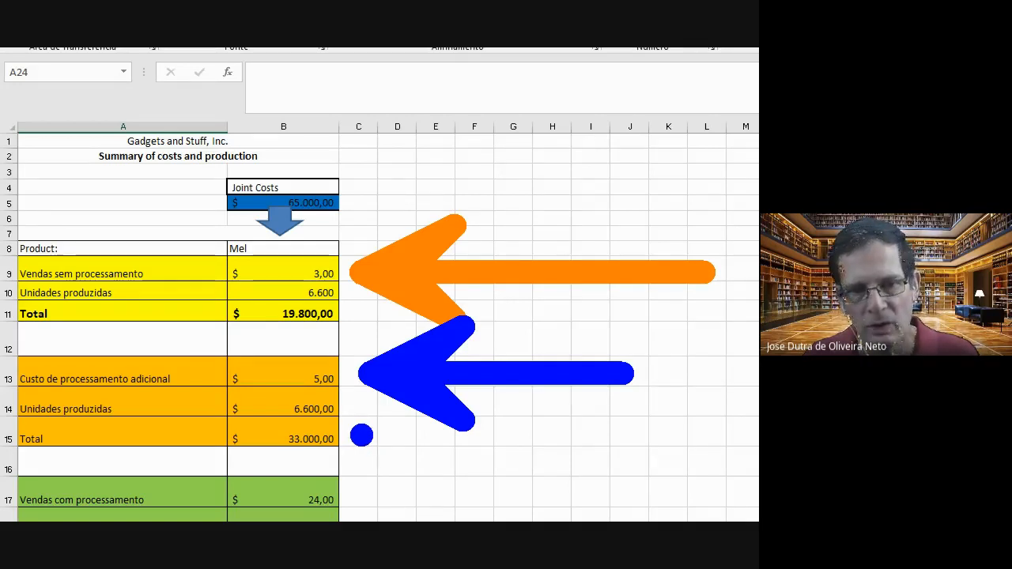
pyautogui.click(361, 436)
pyautogui.scroll(-3, 440, 436)
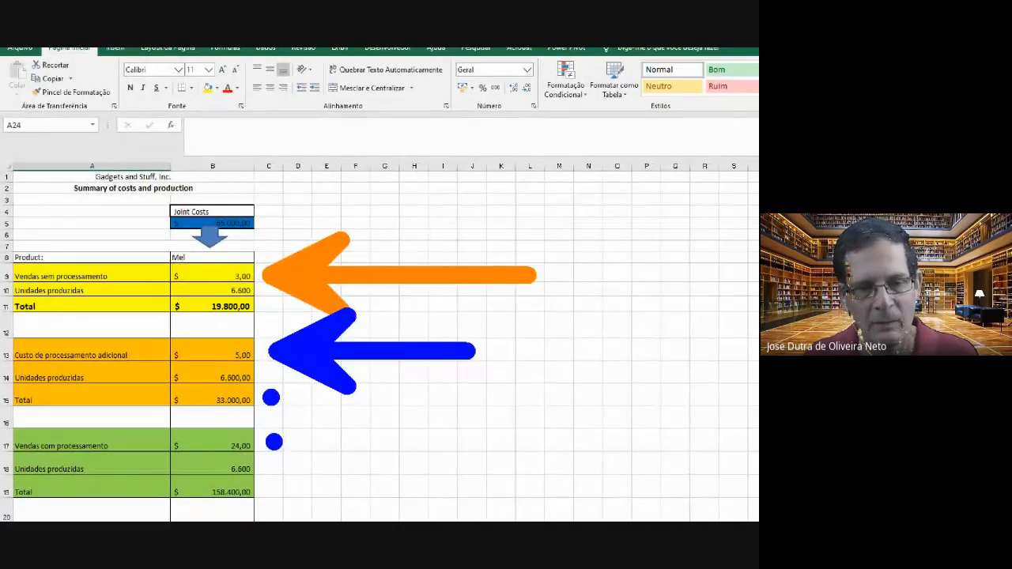
pyautogui.moveTo(274, 442); pyautogui.dragTo(522, 448)
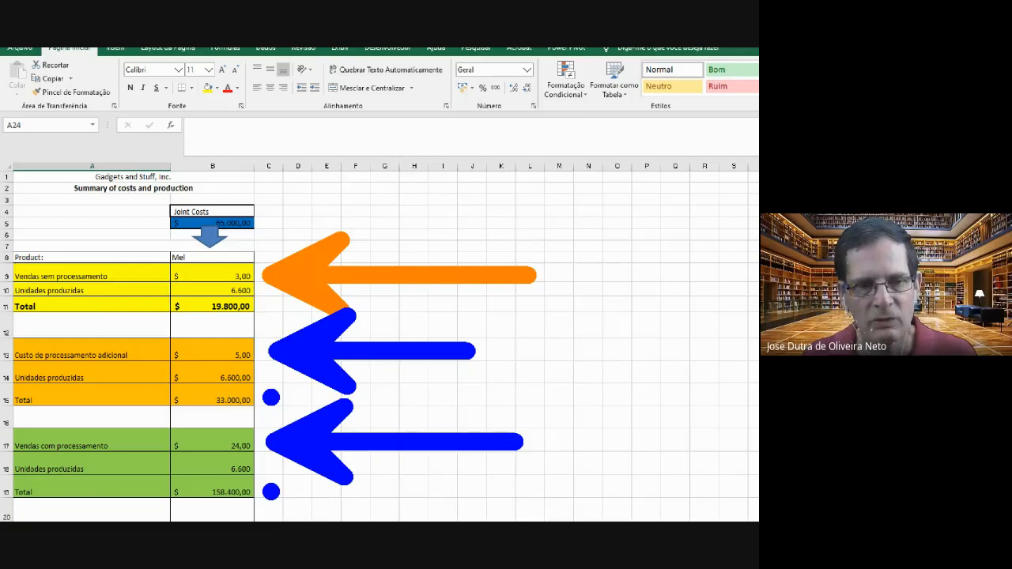
# Mark a row of blue dots beside the green block's Total in row 19 and leave the screen-drawing mode
pyautogui.click(271, 492)
pyautogui.click(297, 492)
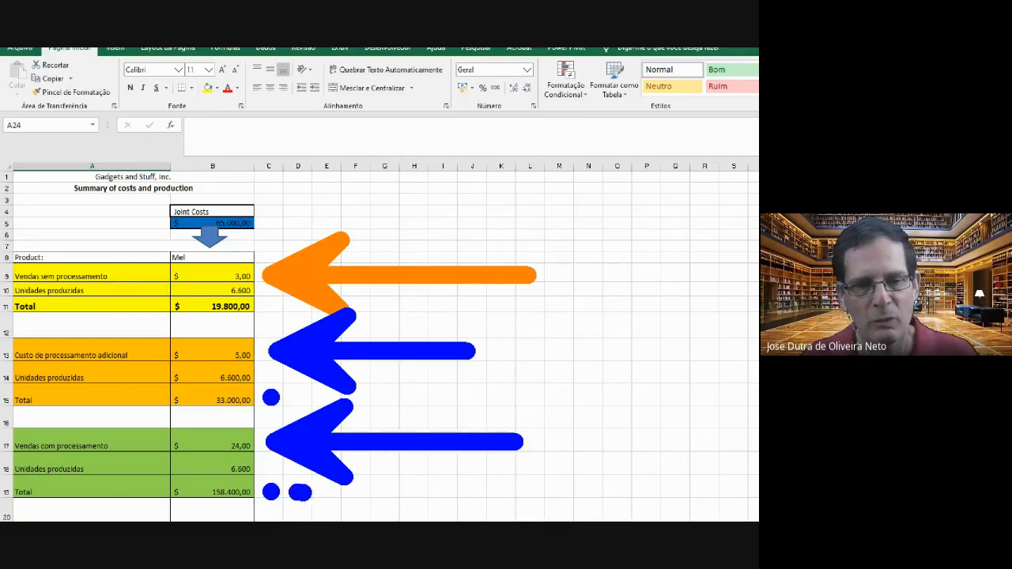
pyautogui.click(325, 492)
pyautogui.click(351, 495)
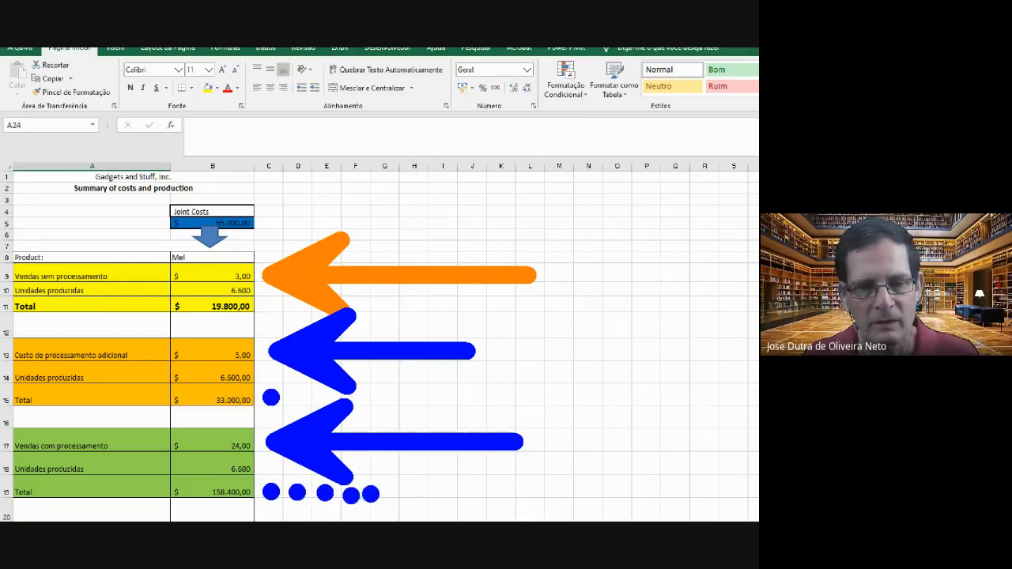
pyautogui.click(384, 495)
pyautogui.click(412, 495)
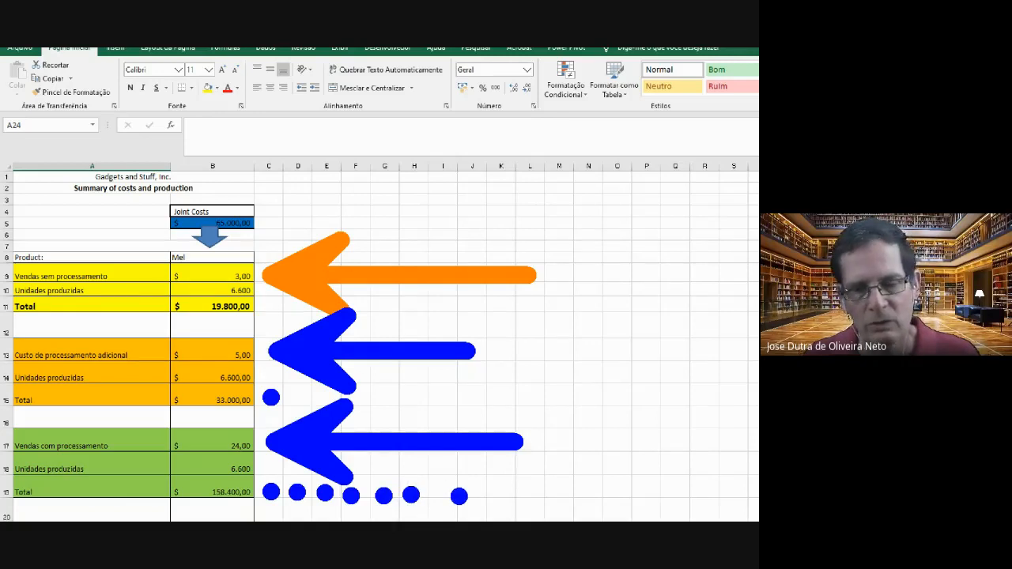
pyautogui.click(448, 495)
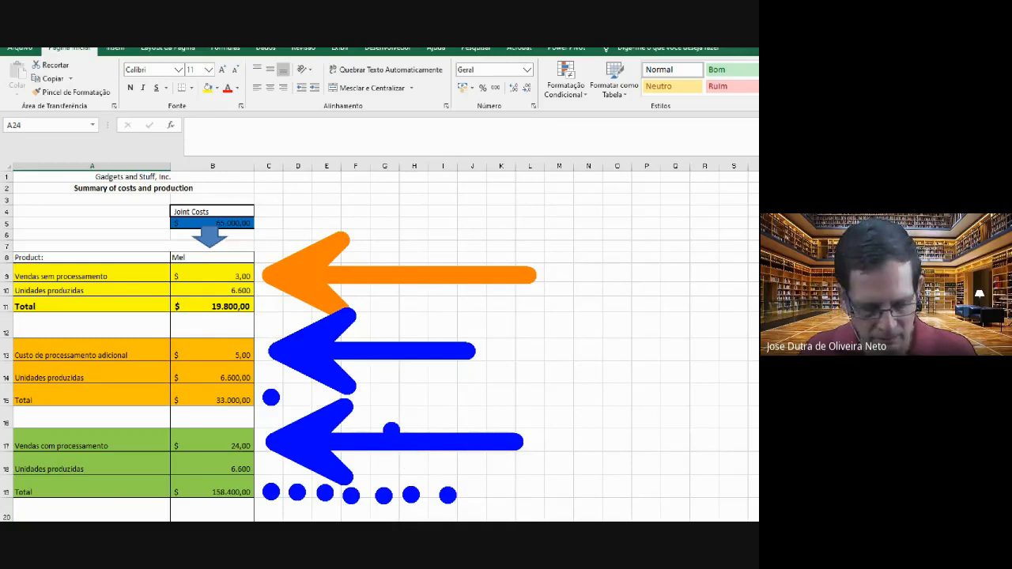
pyautogui.press('Escape')
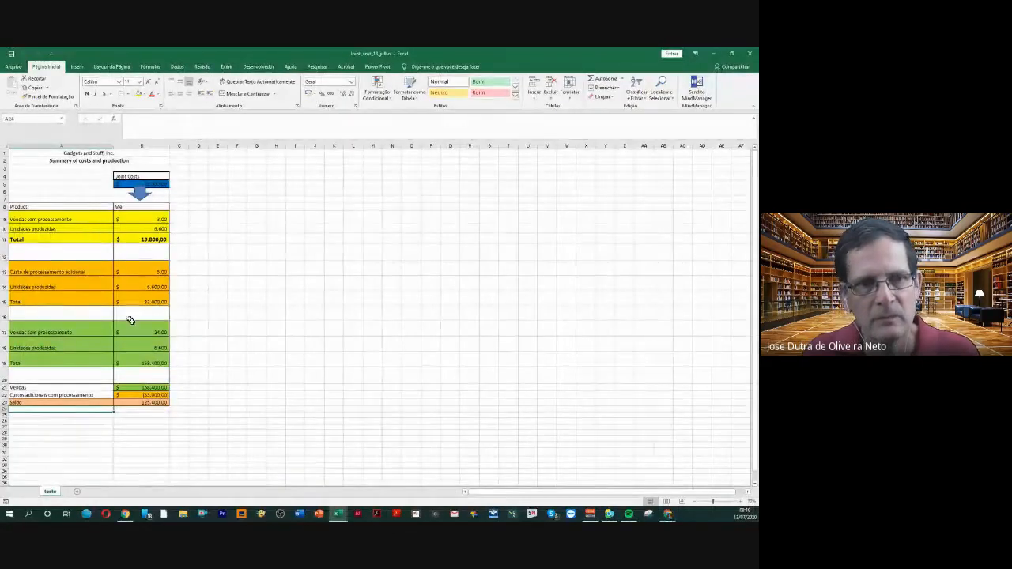
# Examine the additional processing Total formula in B15 and the unprocessed sales price, units produced and Total formula in B9 to B11
pyautogui.click(148, 303)
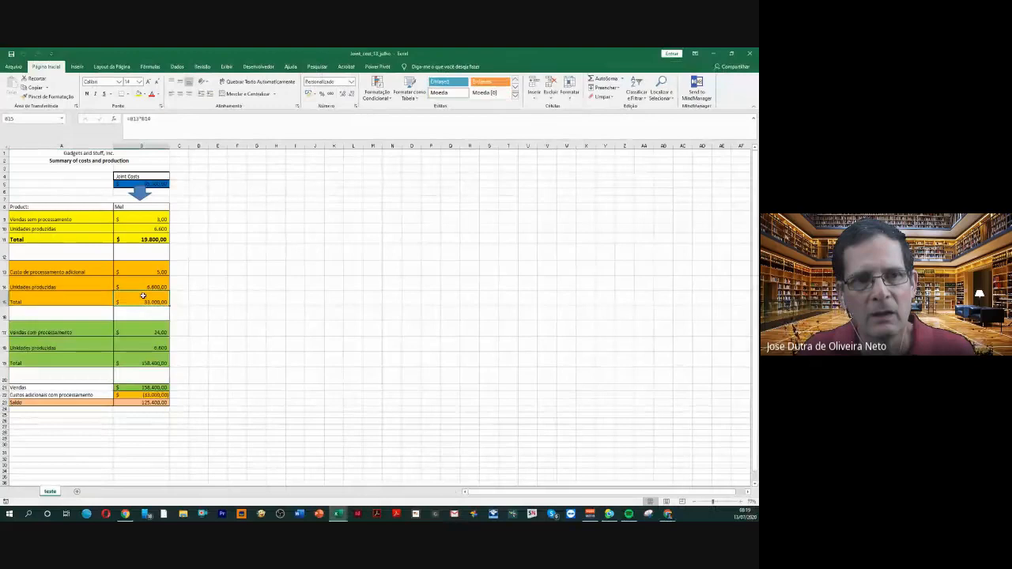
pyautogui.click(151, 221)
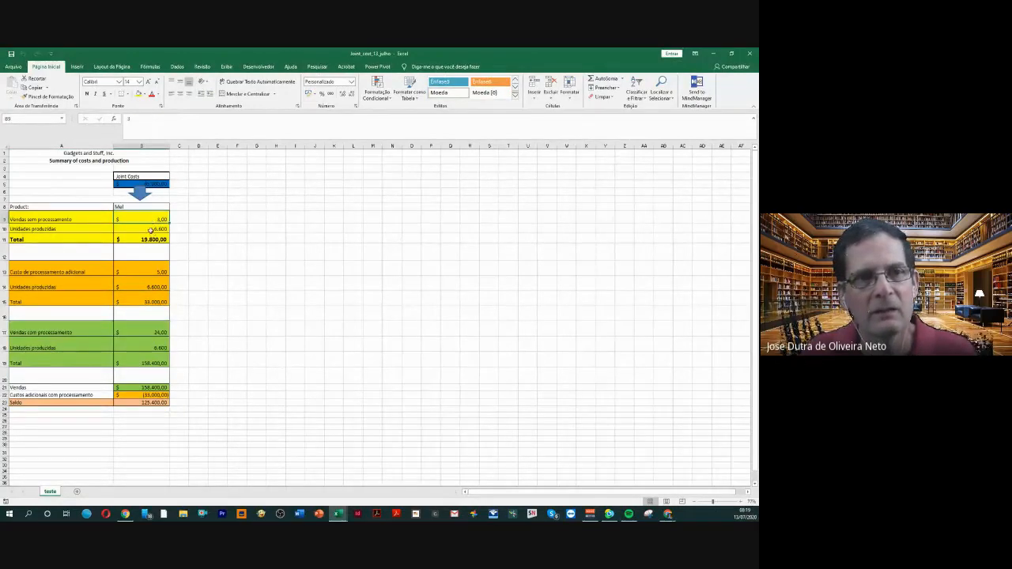
pyautogui.click(150, 230)
pyautogui.click(141, 239)
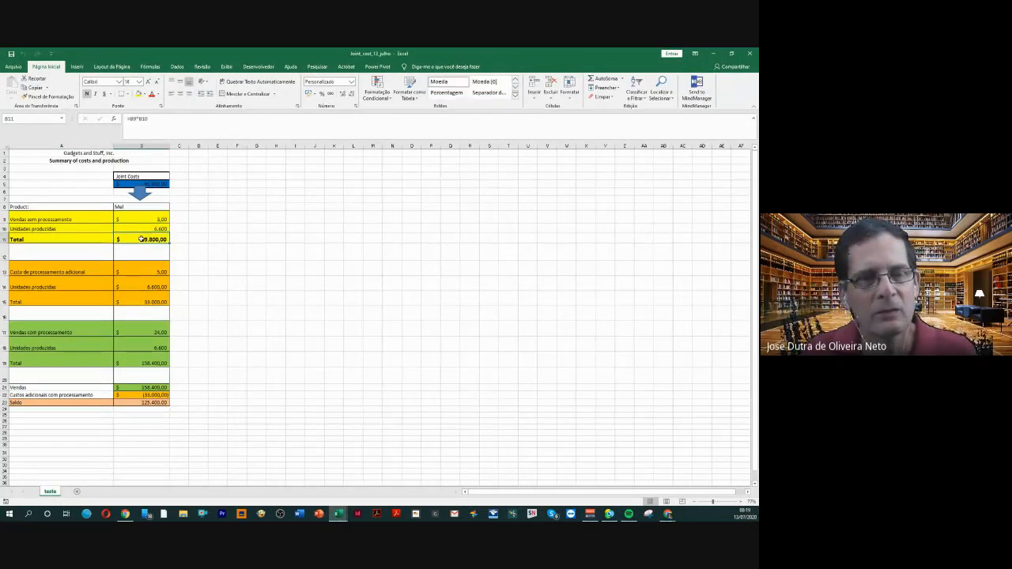
pyautogui.click(143, 219)
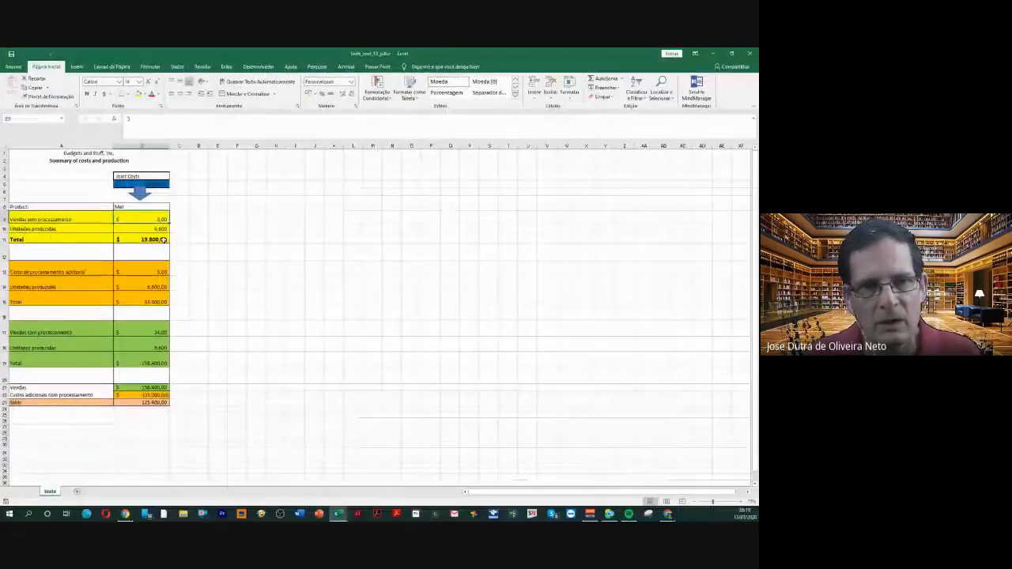
pyautogui.click(162, 239)
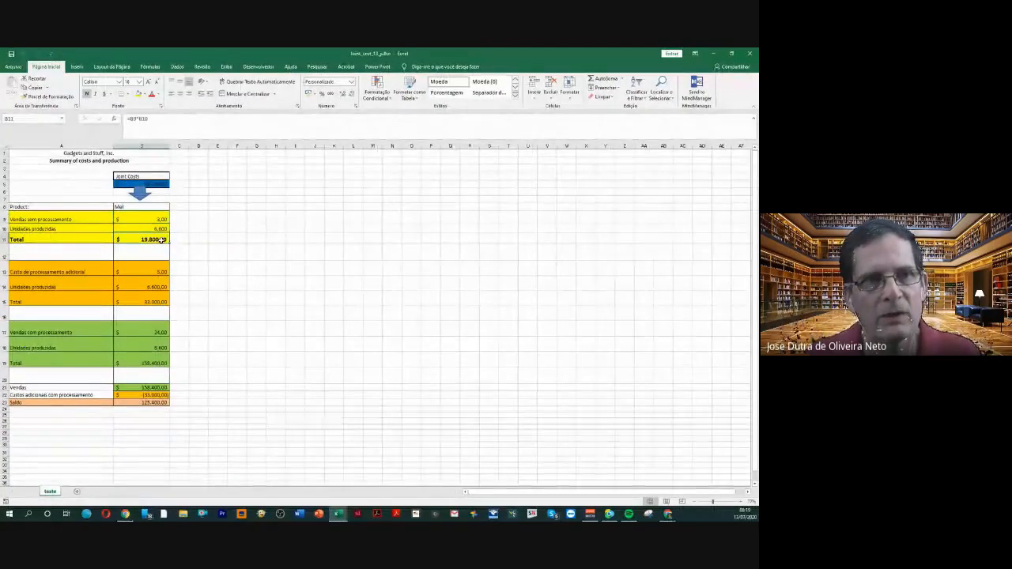
pyautogui.click(156, 218)
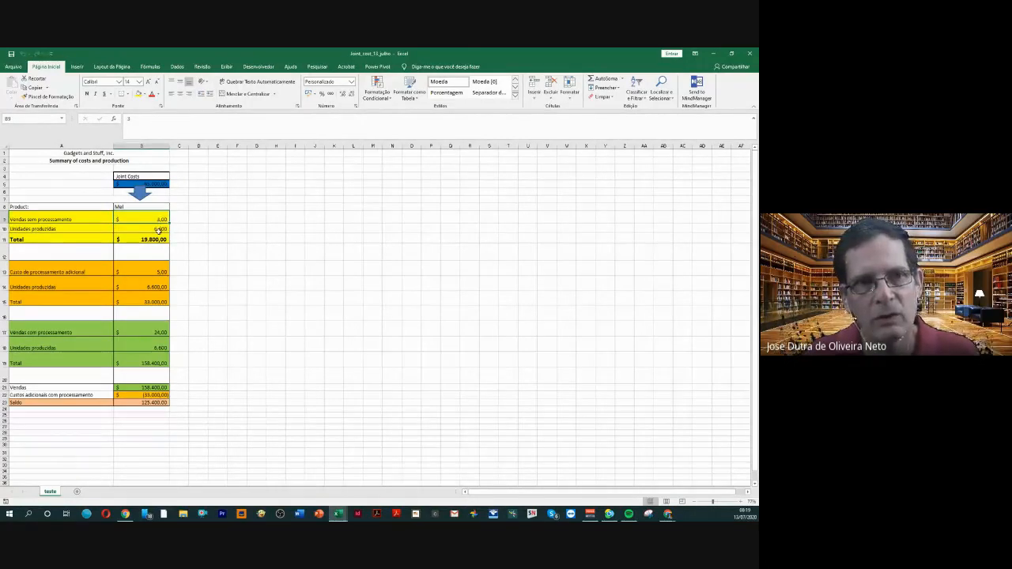
pyautogui.click(158, 230)
# Re-enter the yellow block's Total in B11 as the formula =B9*B10
pyautogui.click(152, 238)
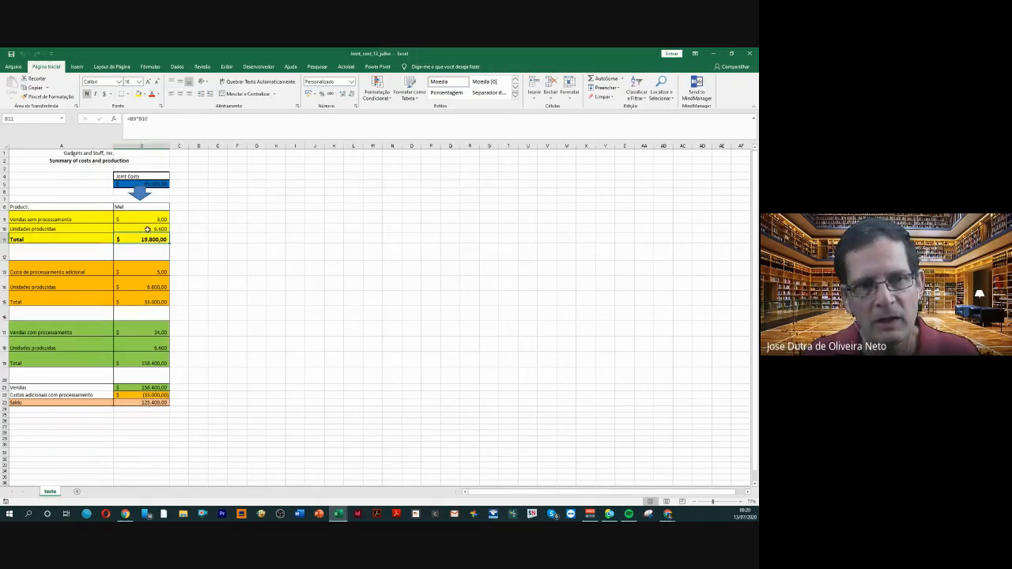
pyautogui.moveTo(154, 119); pyautogui.dragTo(74, 111)
pyautogui.write('=')
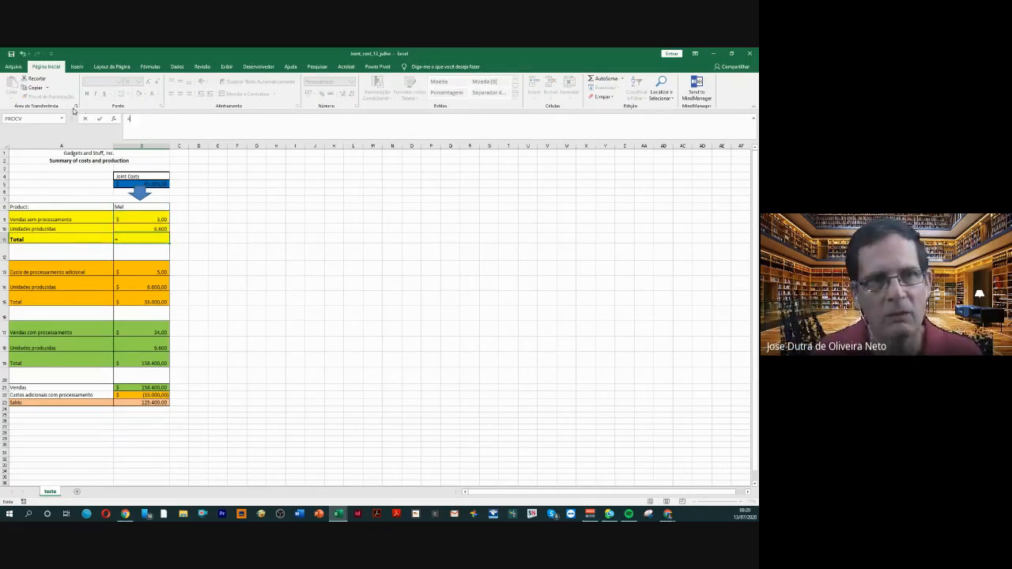
pyautogui.click(128, 216)
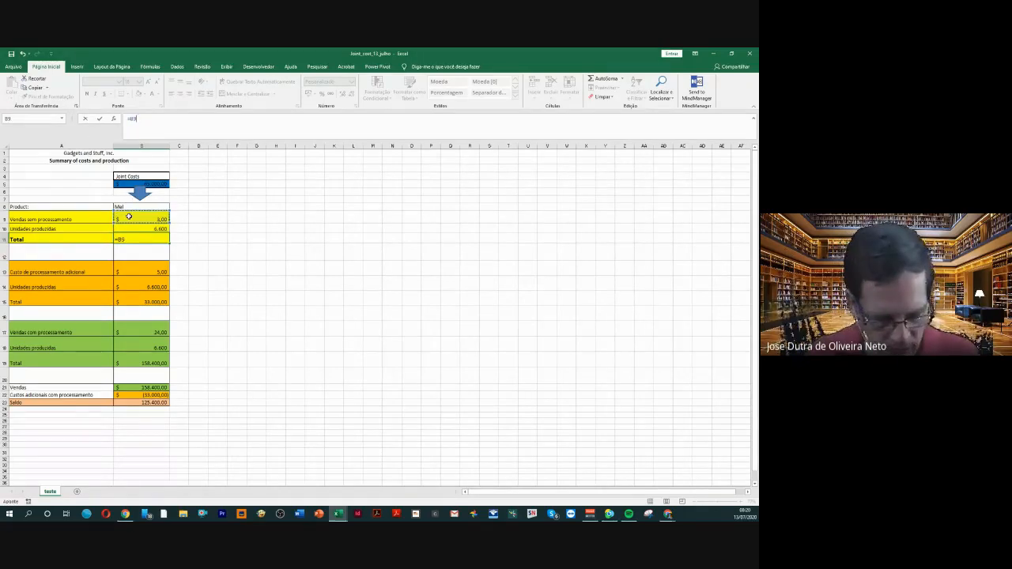
pyautogui.write('*')
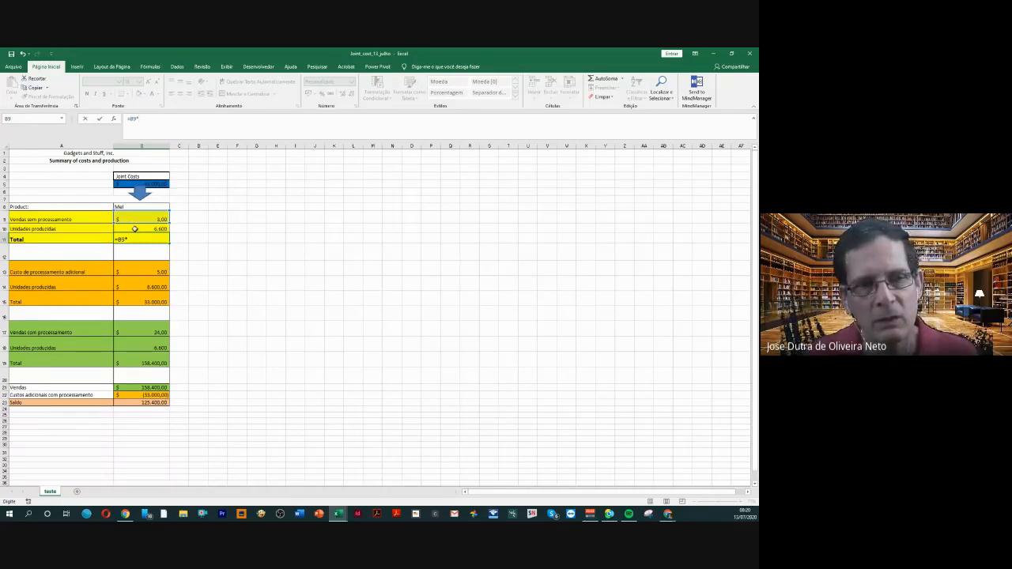
pyautogui.click(135, 229)
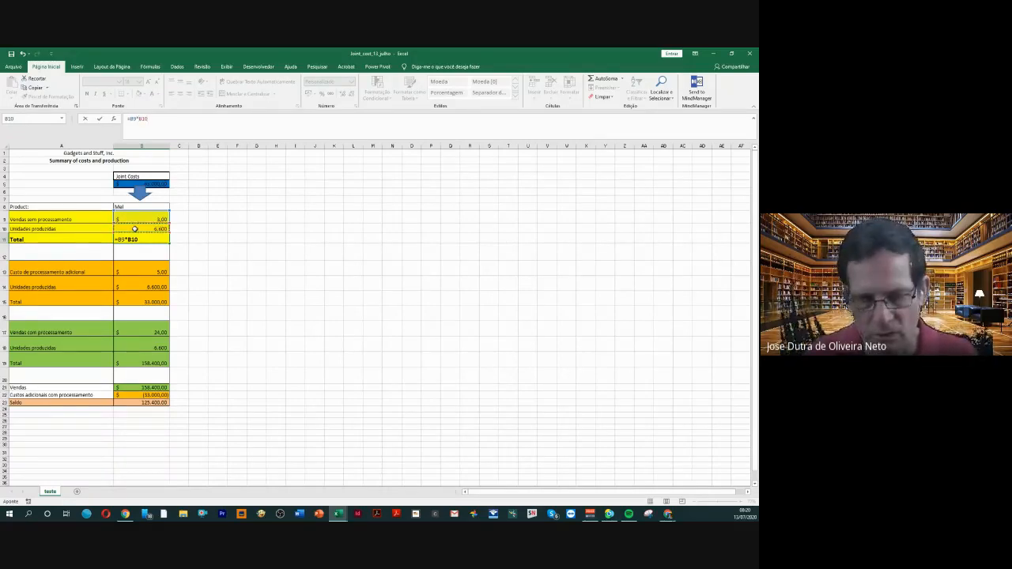
pyautogui.press('Return')
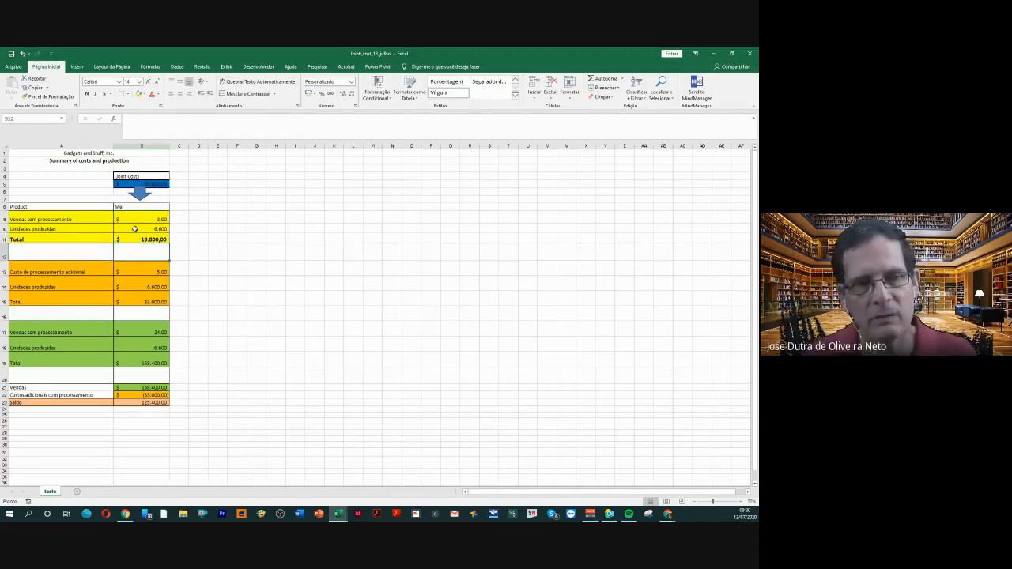
# Examine the orange block's additional processing cost, units produced and Total formula in B13 to B15
pyautogui.click(146, 271)
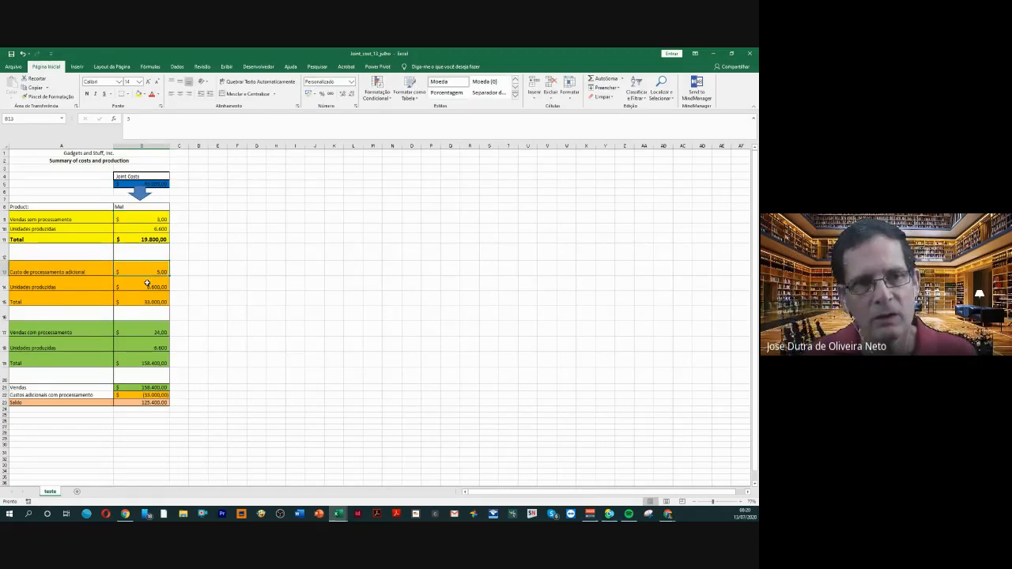
pyautogui.click(147, 285)
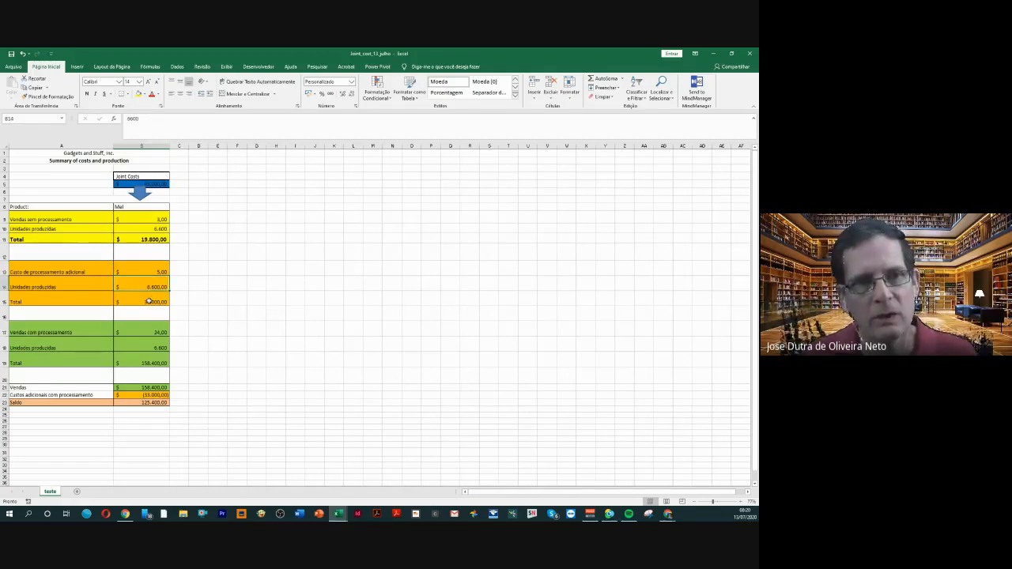
pyautogui.click(148, 301)
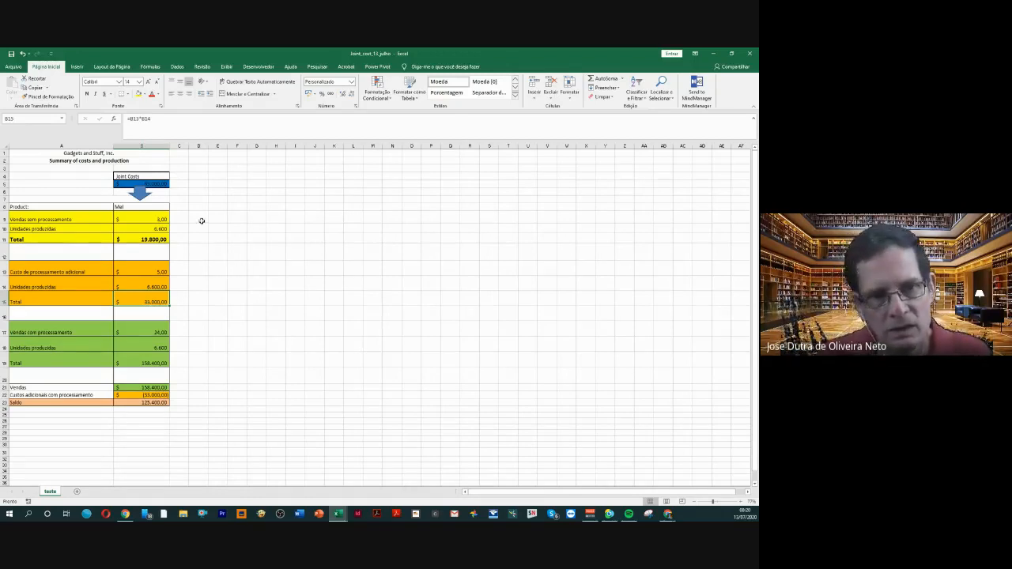
# Widen column C and enter the product heading "sub B" in C8
pyautogui.moveTo(188, 146); pyautogui.dragTo(245, 147)
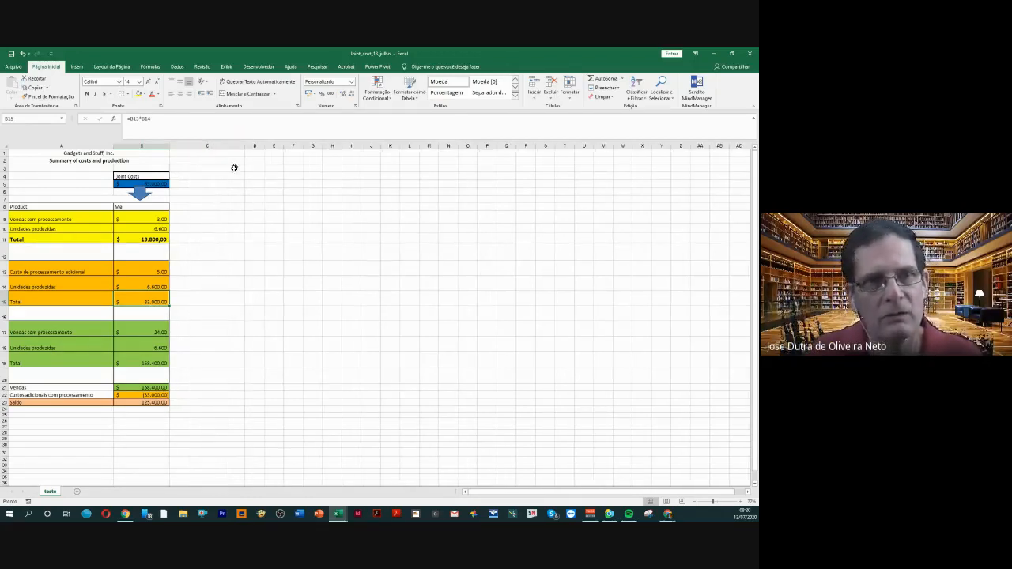
pyautogui.click(187, 207)
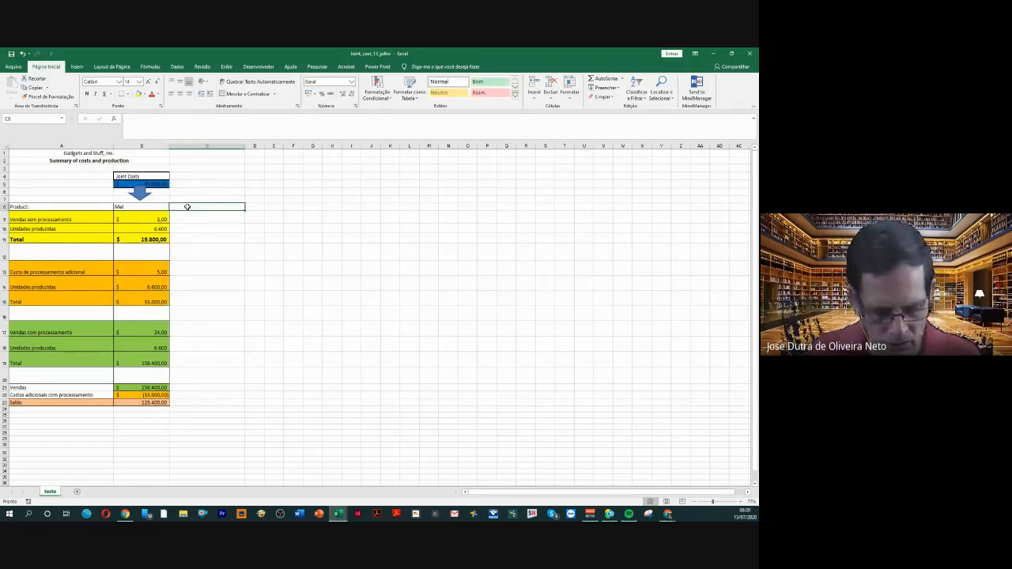
pyautogui.write('sub B')
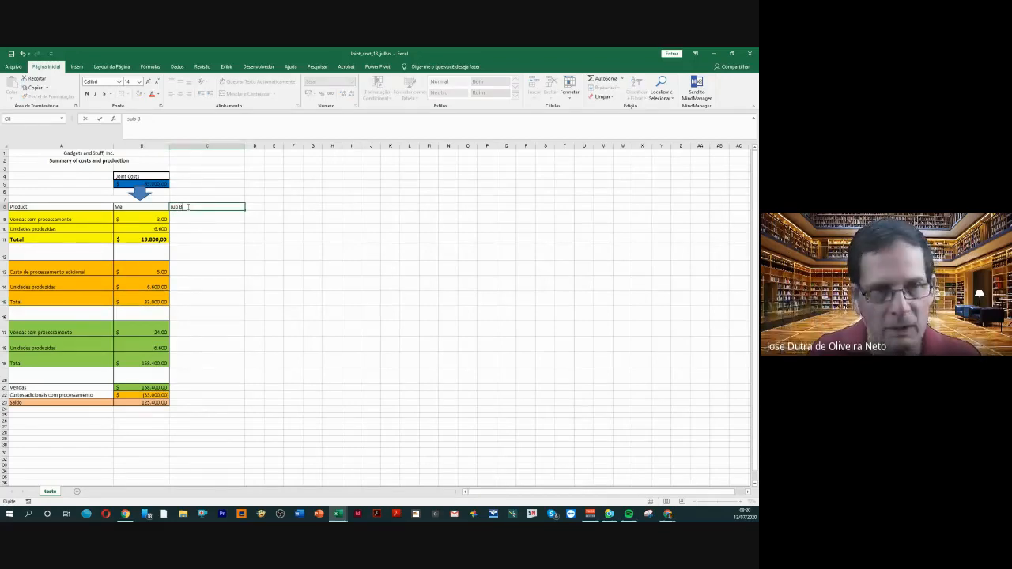
pyautogui.press('Return')
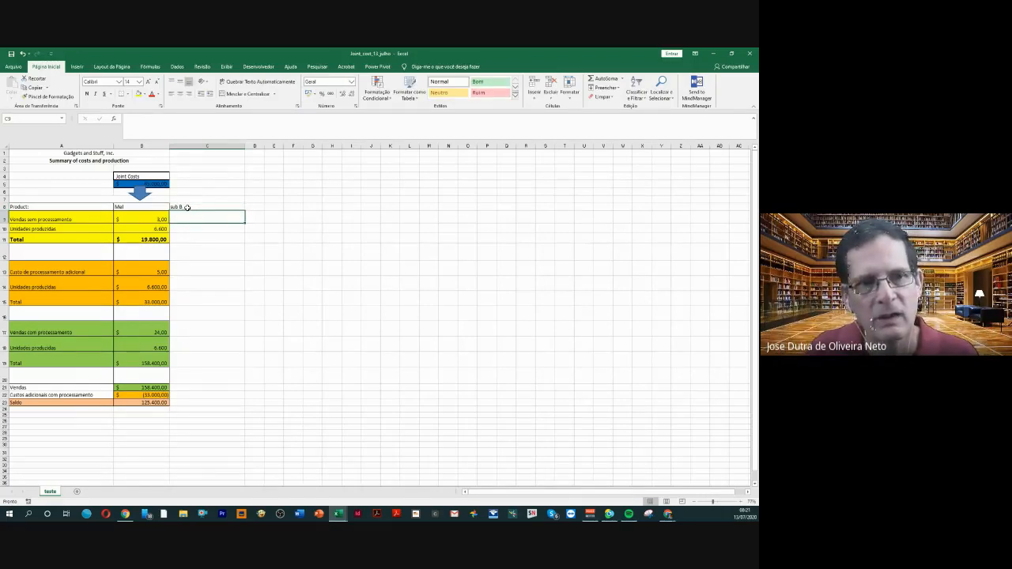
# Enter sub B's unprocessed sales price of 6 in C9 and its units produced of 13200 in C10
pyautogui.write('6')
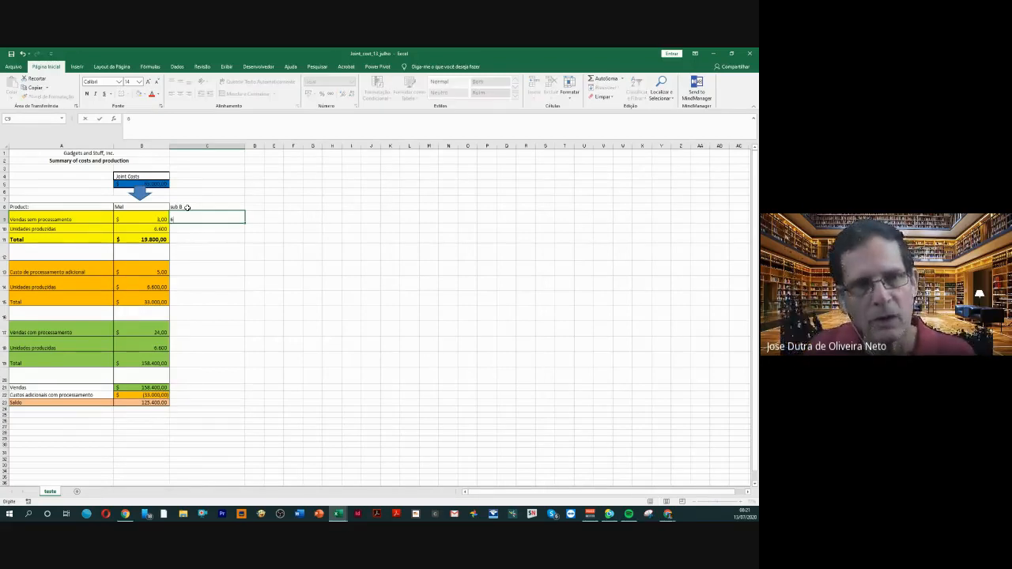
pyautogui.press('Return')
pyautogui.write('12')
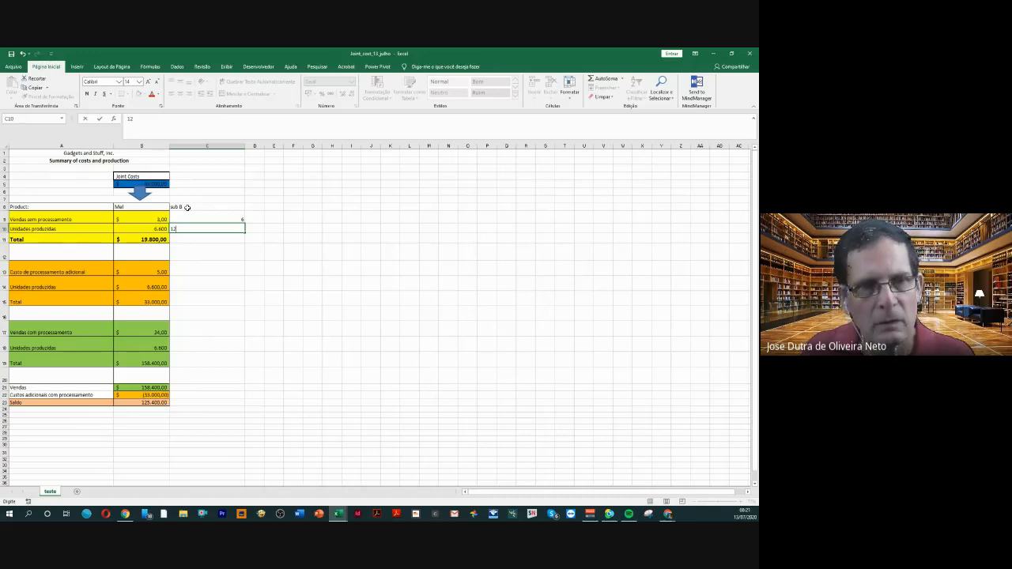
pyautogui.press('BackSpace')
pyautogui.press('BackSpace')
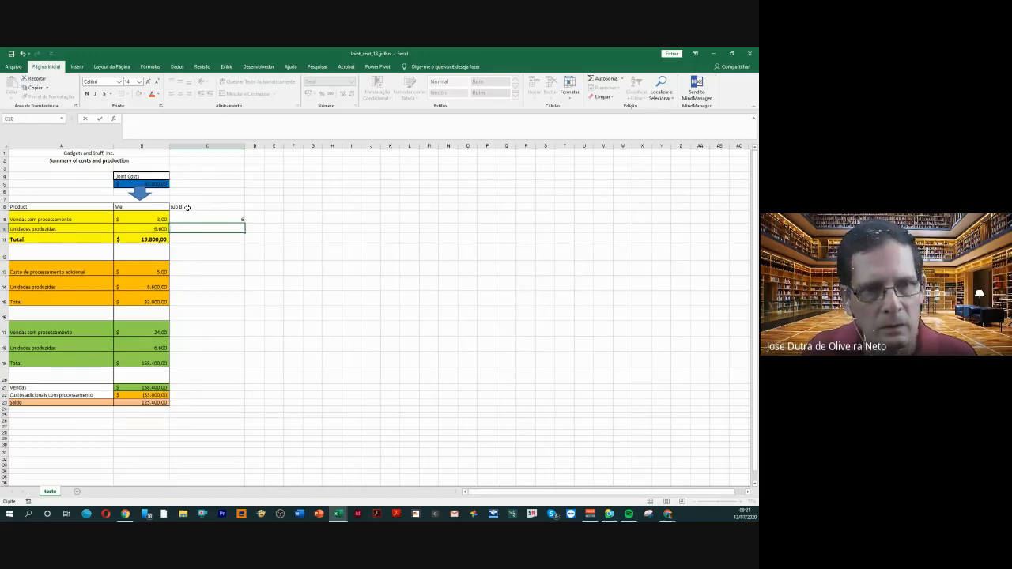
pyautogui.write('13200')
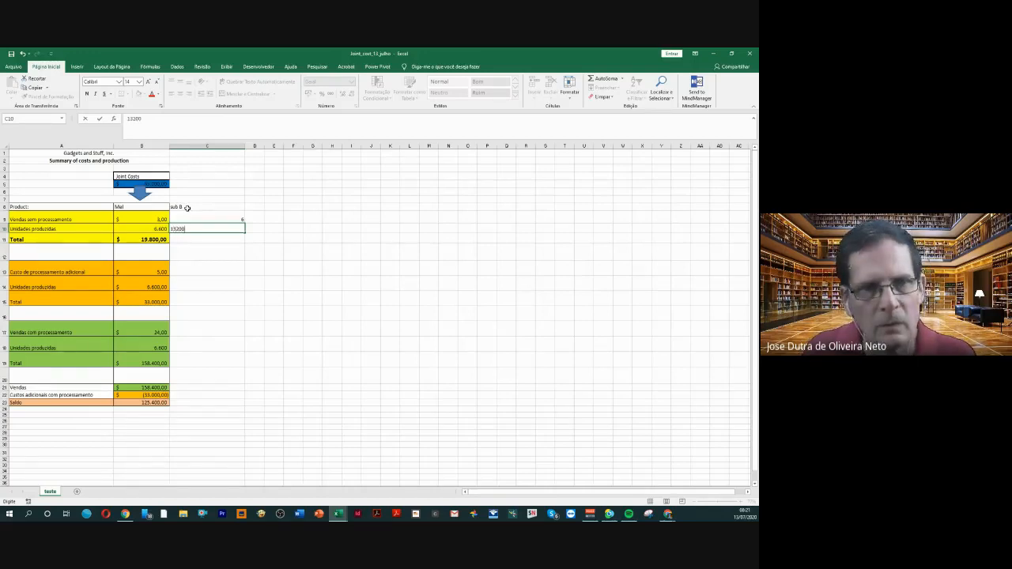
pyautogui.press('Return')
# Enter sub B's additional processing cost of 10 in C13 and units produced of 13200 in C14
pyautogui.press('Down')
pyautogui.press('Down')
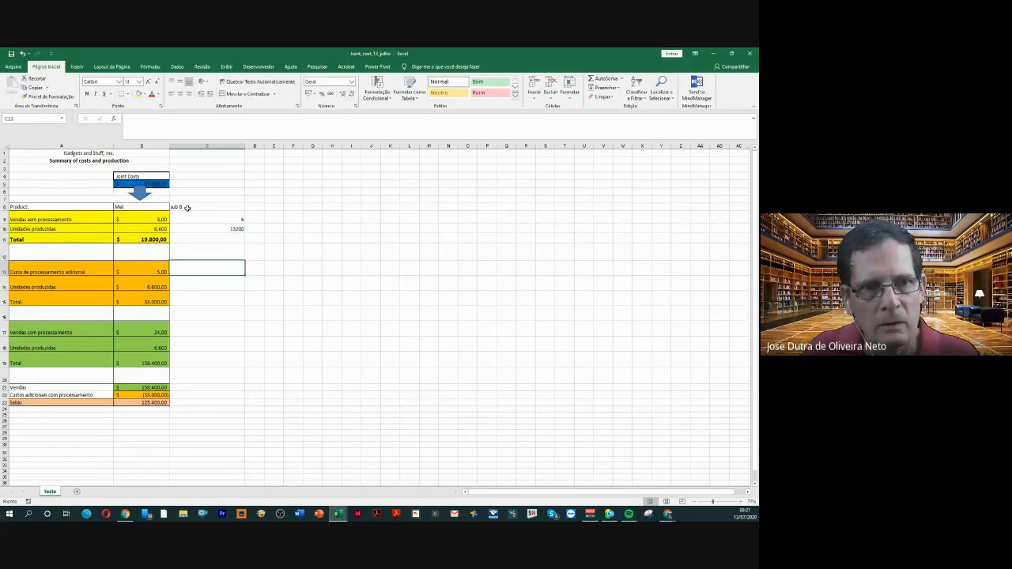
pyautogui.write('10')
pyautogui.press('Return')
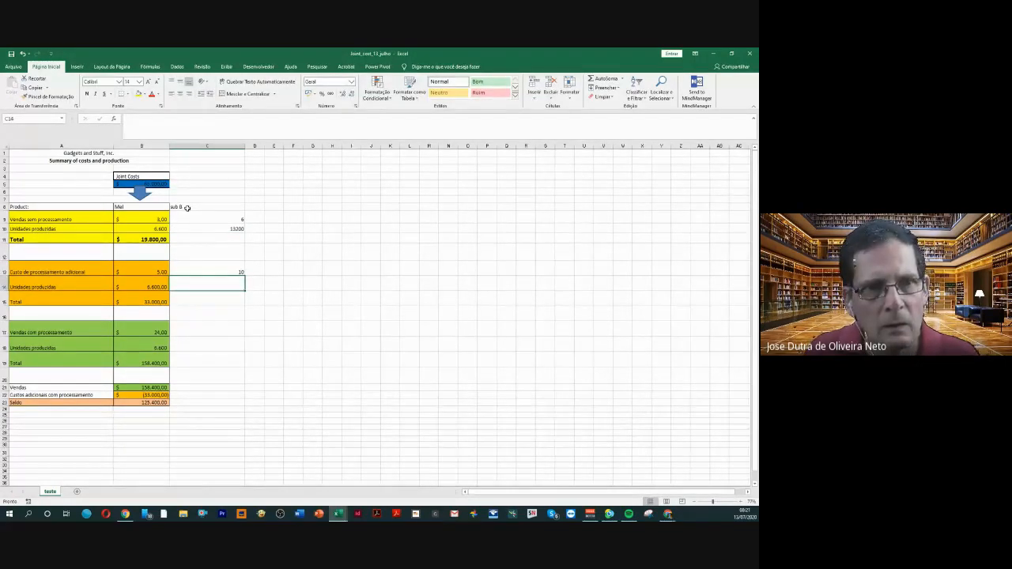
pyautogui.write('13200')
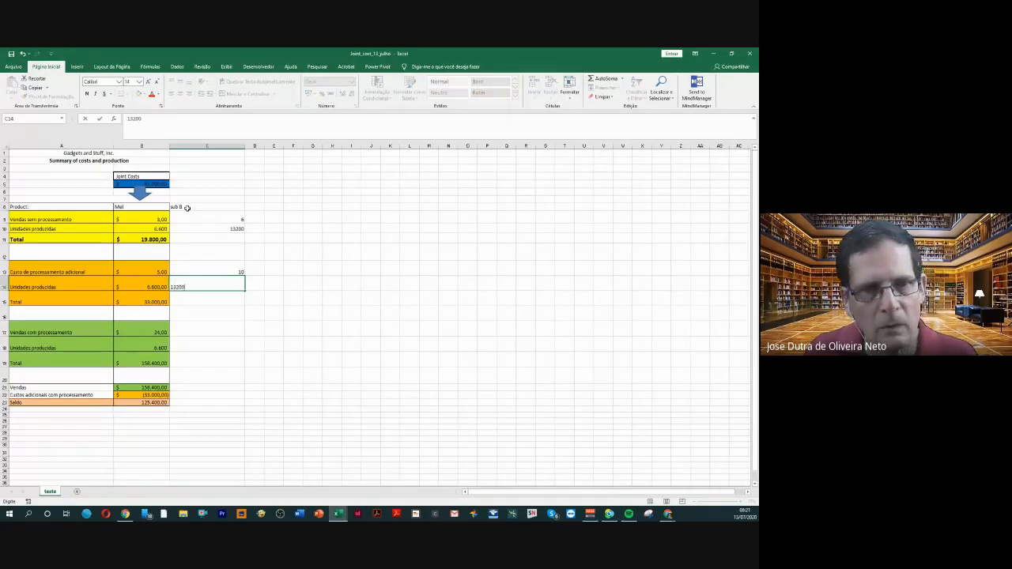
pyautogui.press('Return')
# Enter sub B's processed sales price of 48 in C17 and units produced of 13200 in C18
pyautogui.press('Down')
pyautogui.press('Down')
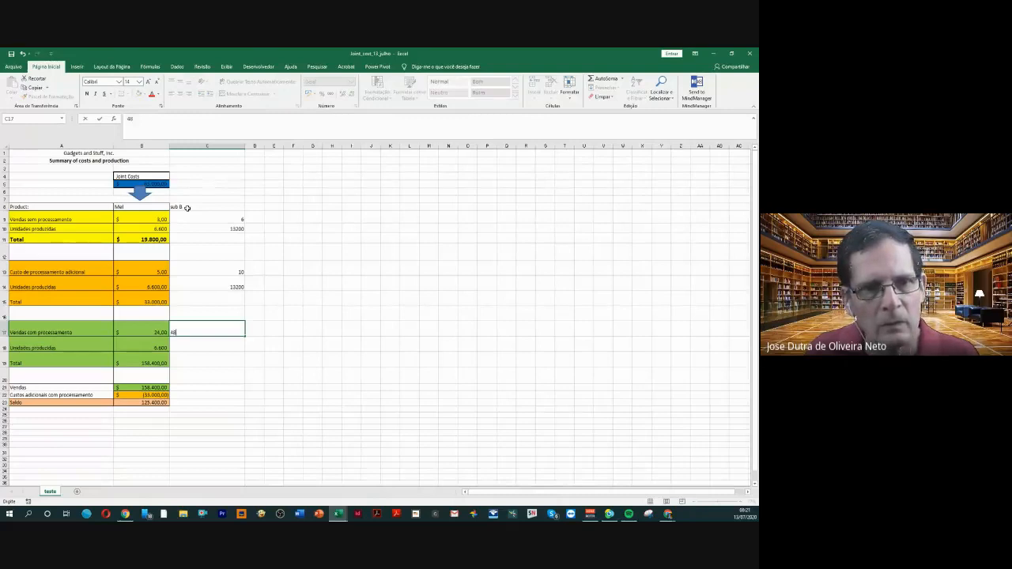
pyautogui.press('Return')
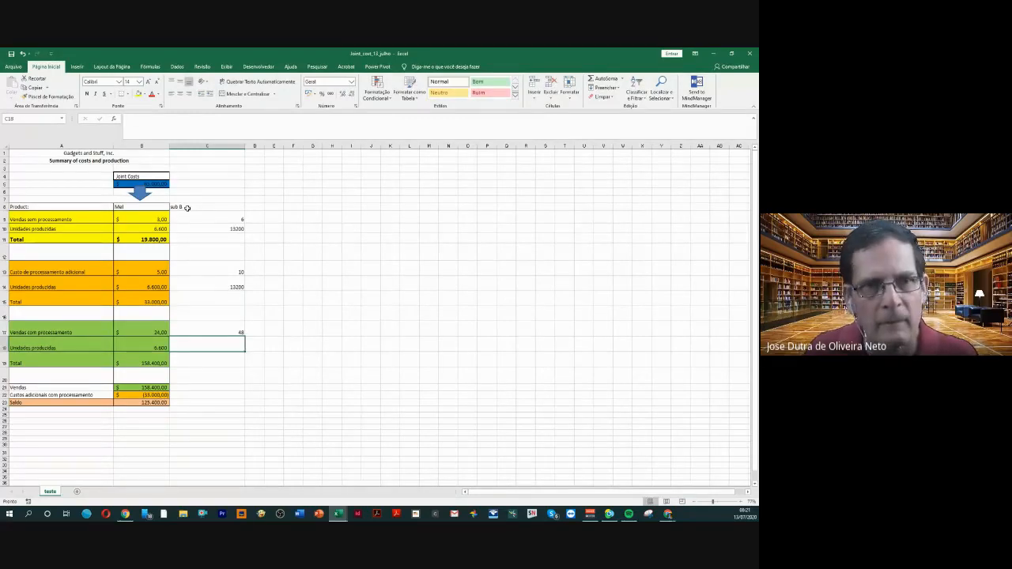
pyautogui.write('13200')
pyautogui.press('Return')
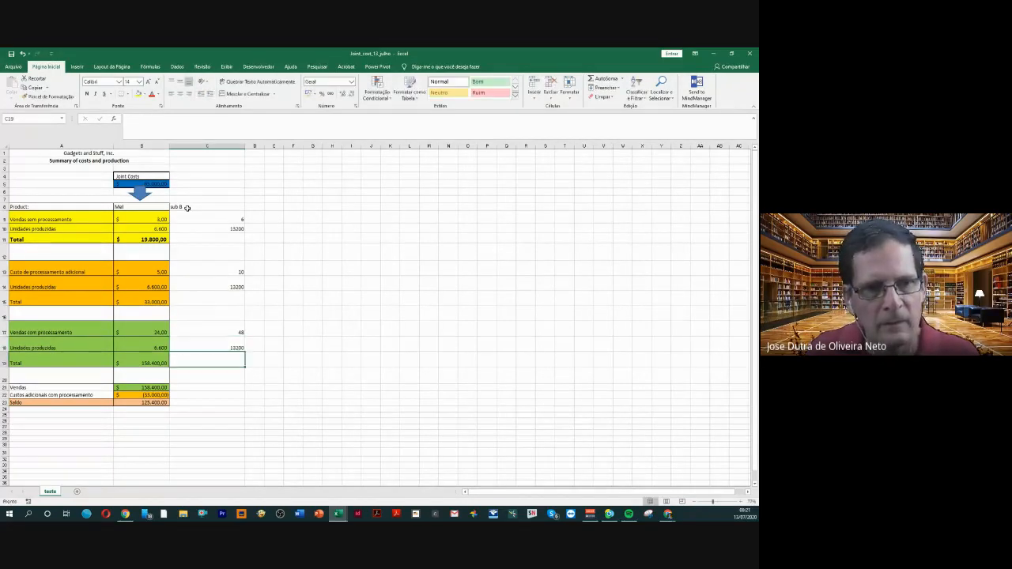
pyautogui.press('Down')
pyautogui.press('Down')
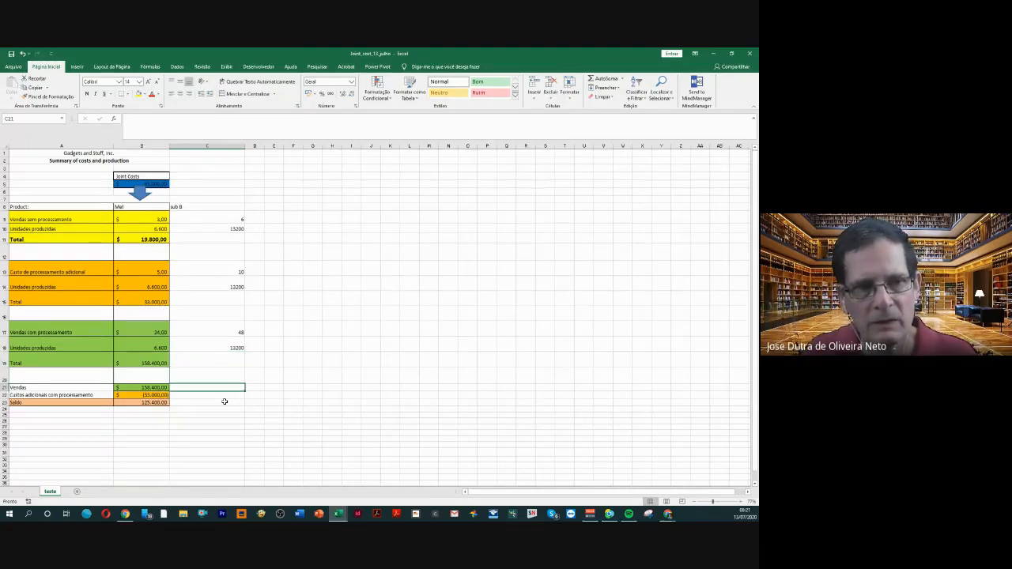
# Format the sub B column from C8 to C23 with the 40% lighter orange accent 6 fill and all borders
pyautogui.moveTo(224, 402); pyautogui.dragTo(214, 207)
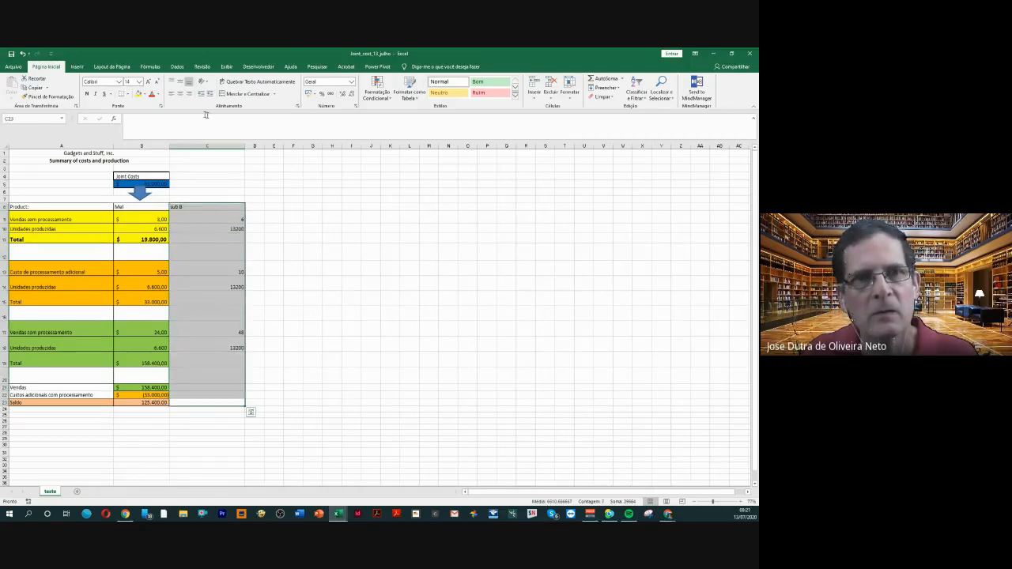
pyautogui.click(145, 95)
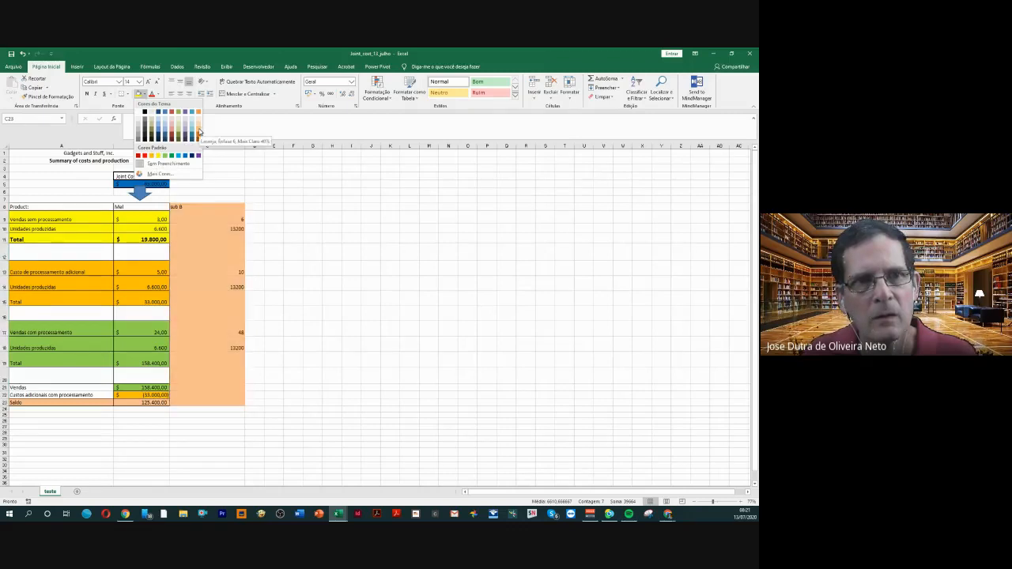
pyautogui.click(199, 131)
pyautogui.click(126, 94)
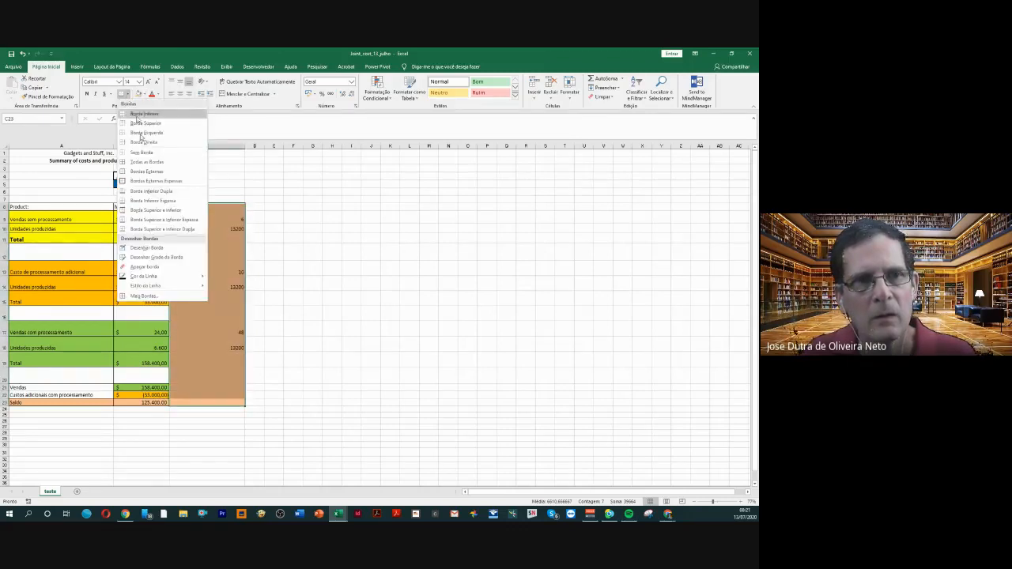
pyautogui.click(142, 162)
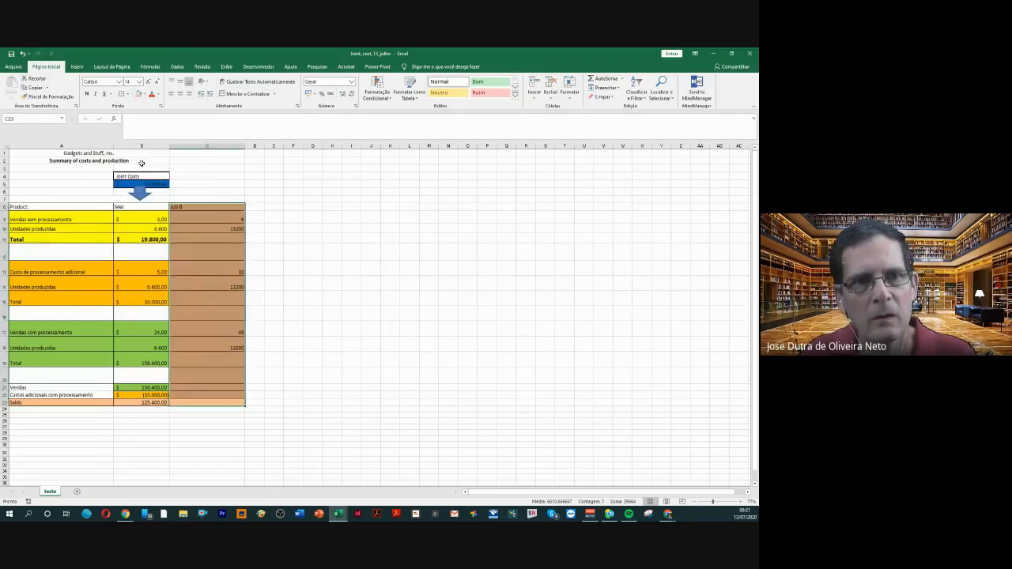
pyautogui.click(250, 234)
# Fill sub B's Total cells C11, C15 and C19 and the summary cells C21 to C23 with yellow
pyautogui.click(235, 239)
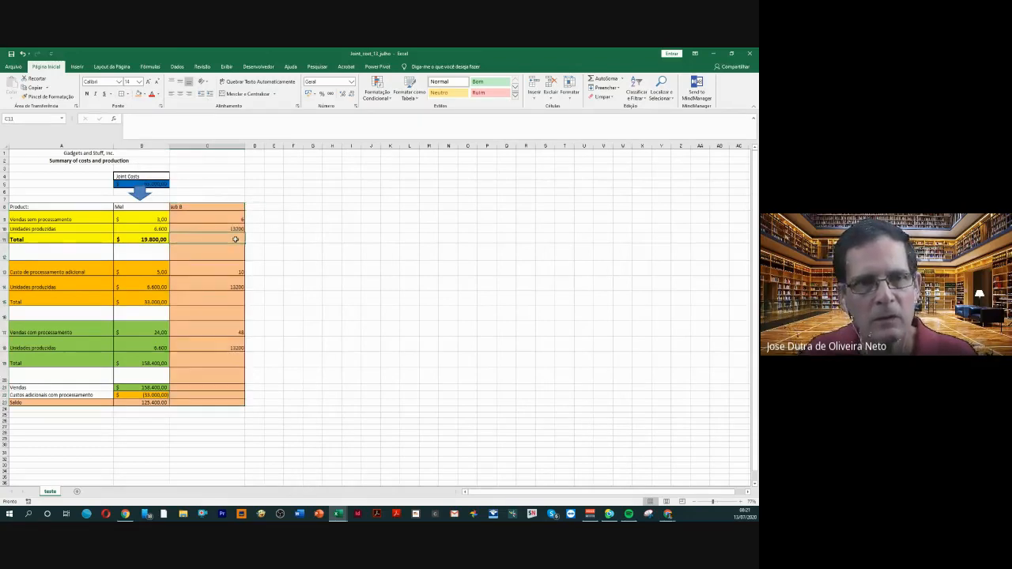
pyautogui.click(144, 94)
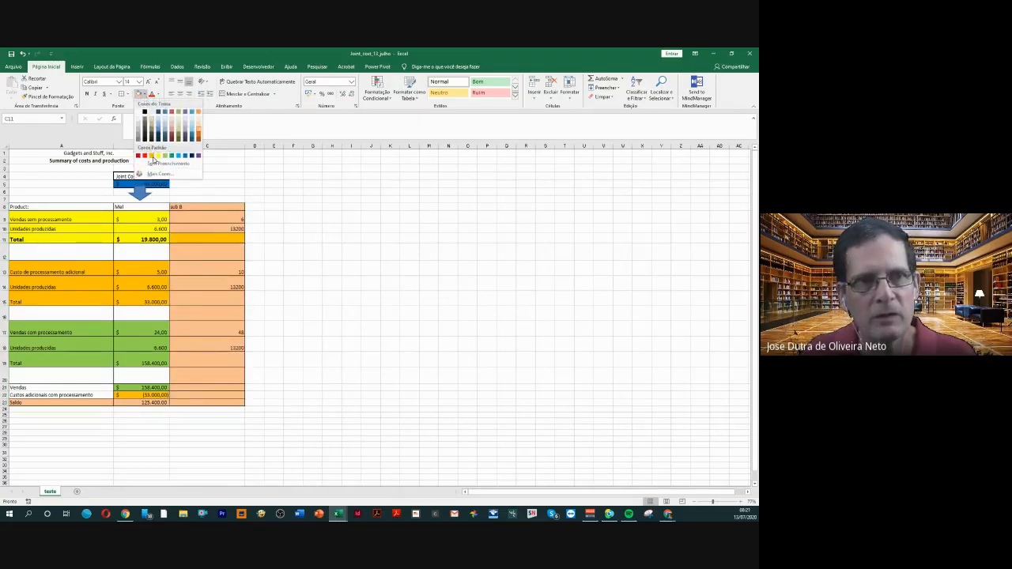
pyautogui.click(157, 156)
pyautogui.click(202, 296)
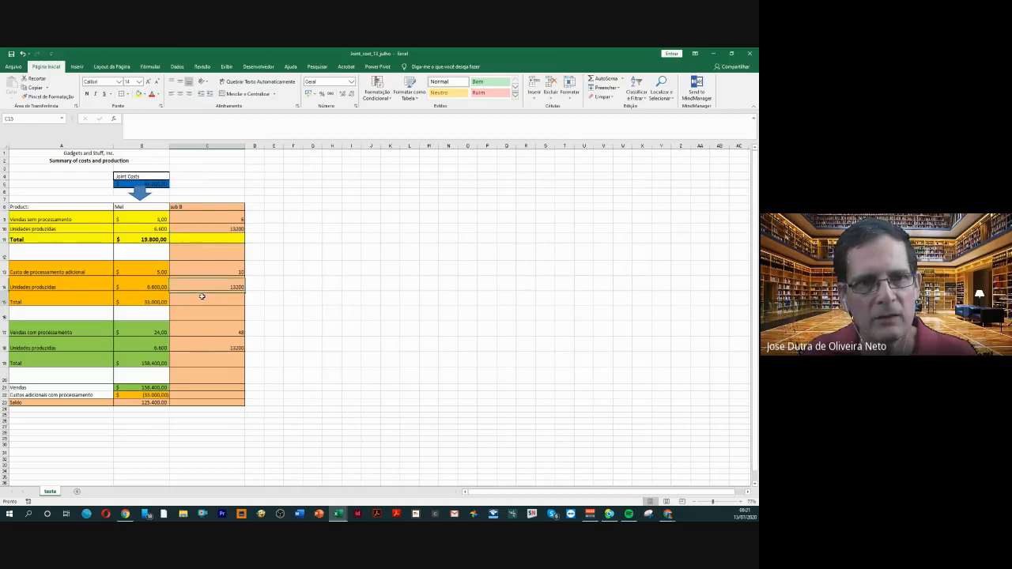
pyautogui.click(138, 94)
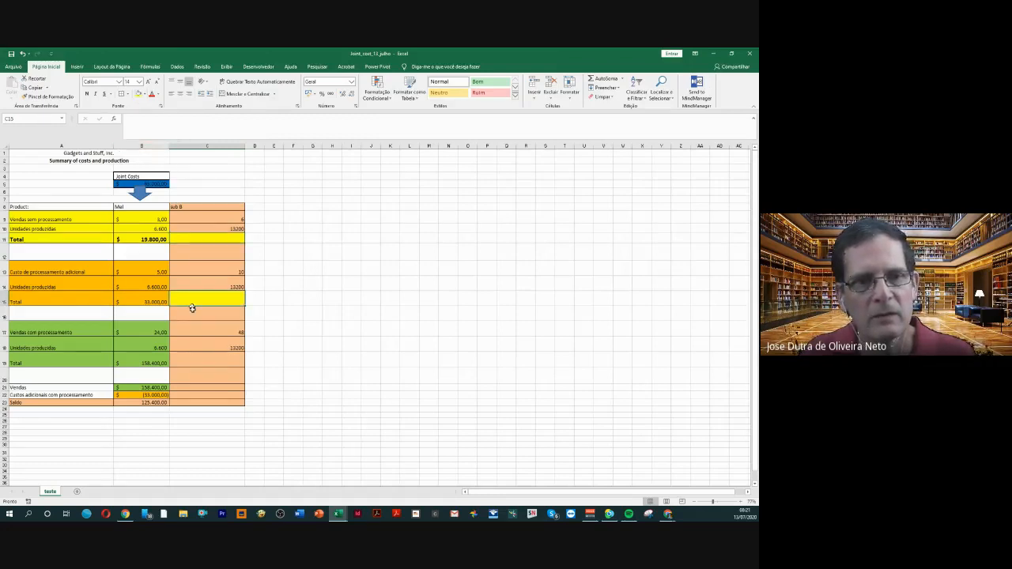
pyautogui.click(204, 361)
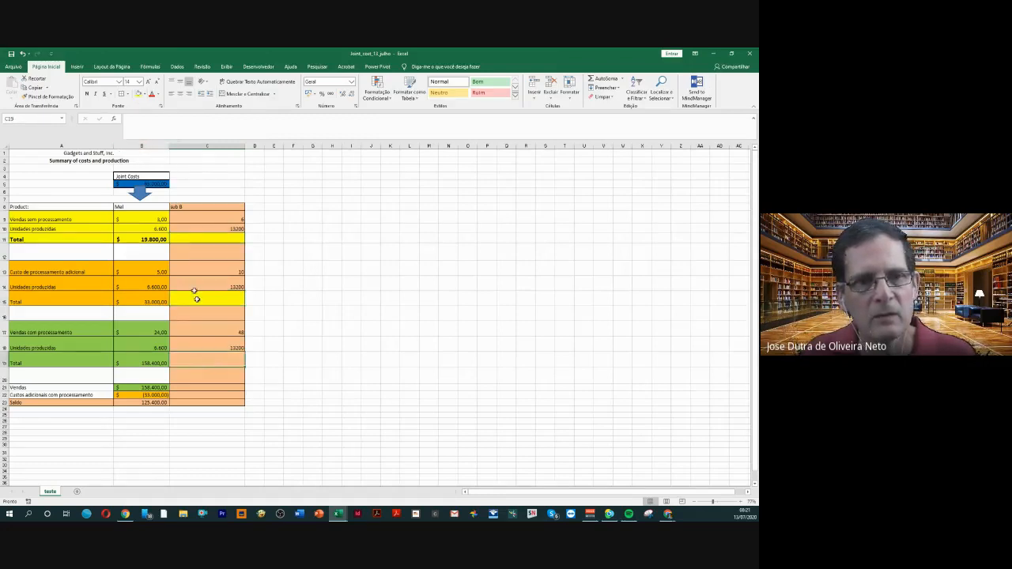
pyautogui.click(140, 94)
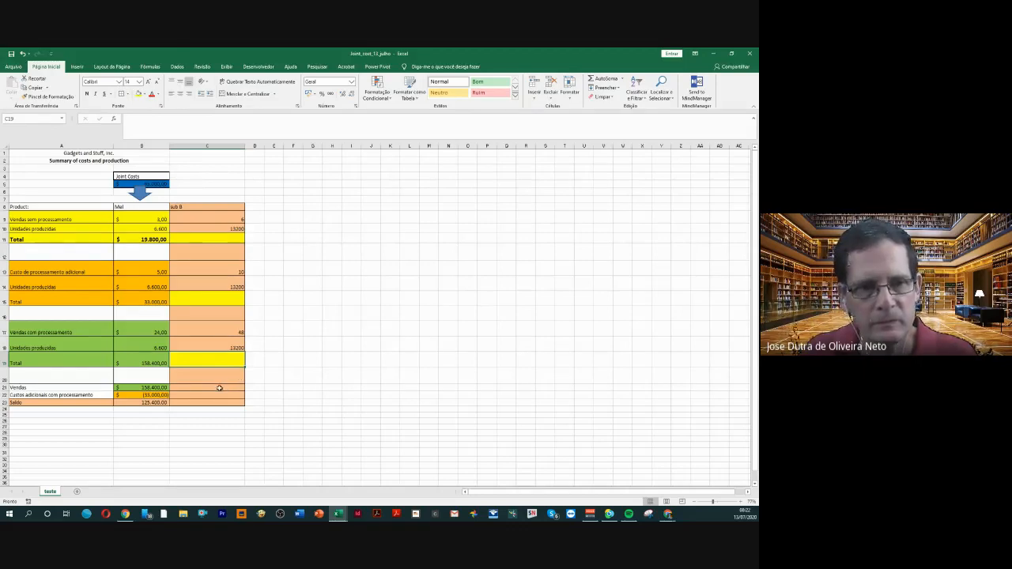
pyautogui.moveTo(219, 388); pyautogui.dragTo(218, 402)
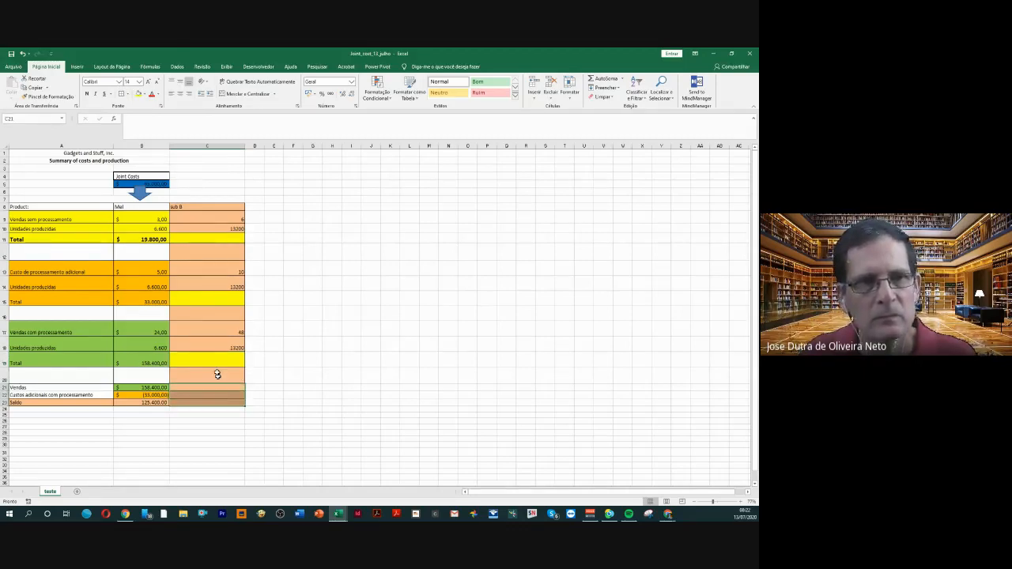
pyautogui.click(140, 94)
pyautogui.click(306, 267)
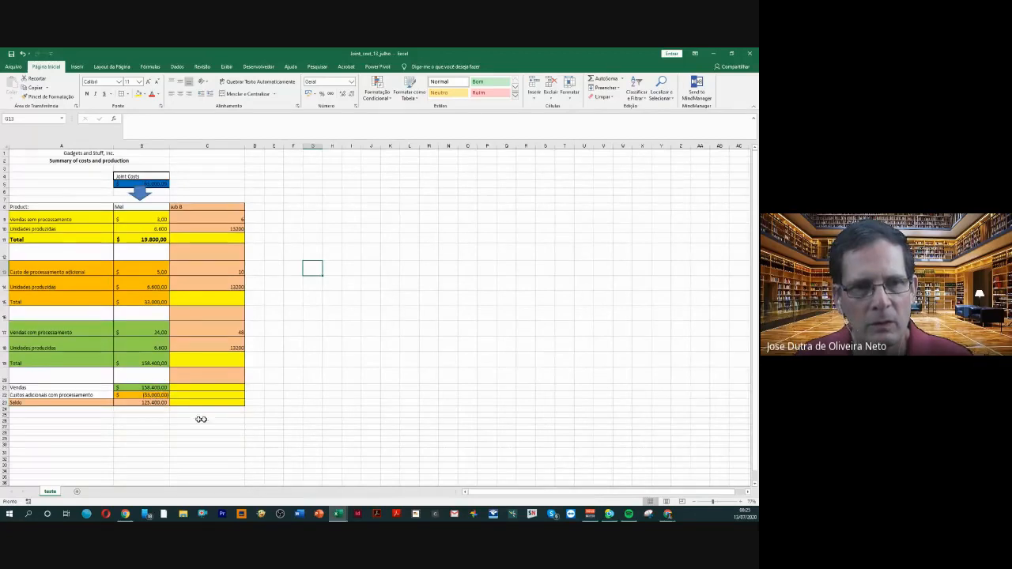
# Try a reference to the Mel product's Vendas amount, =B21, in E21 and clear the cell
pyautogui.click(273, 387)
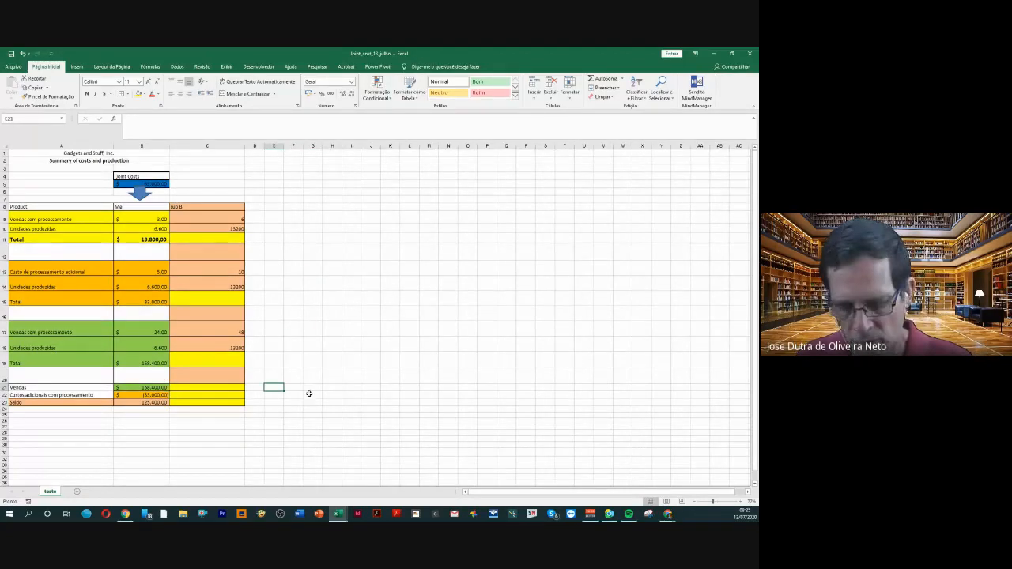
pyautogui.write('=')
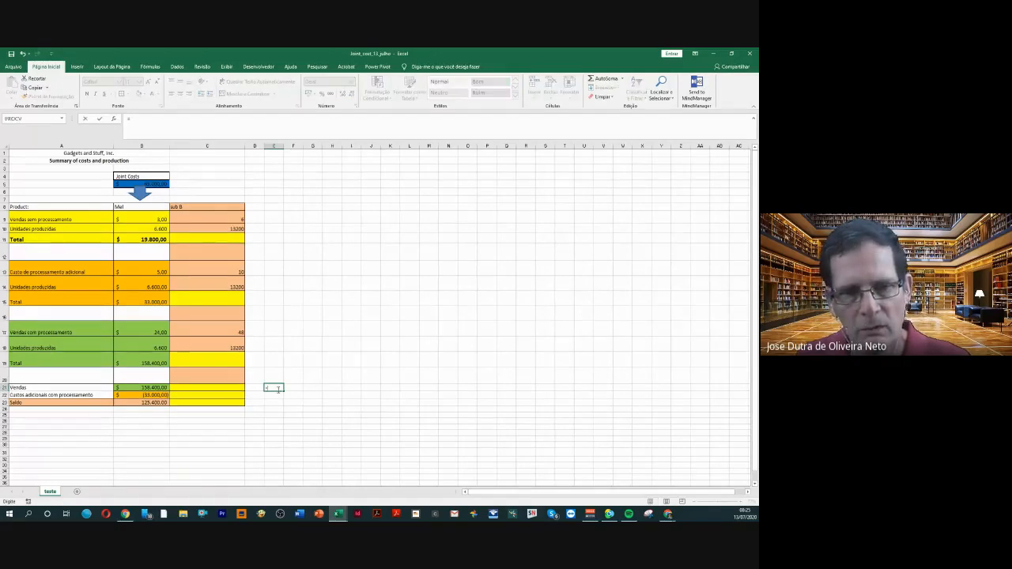
pyautogui.click(159, 388)
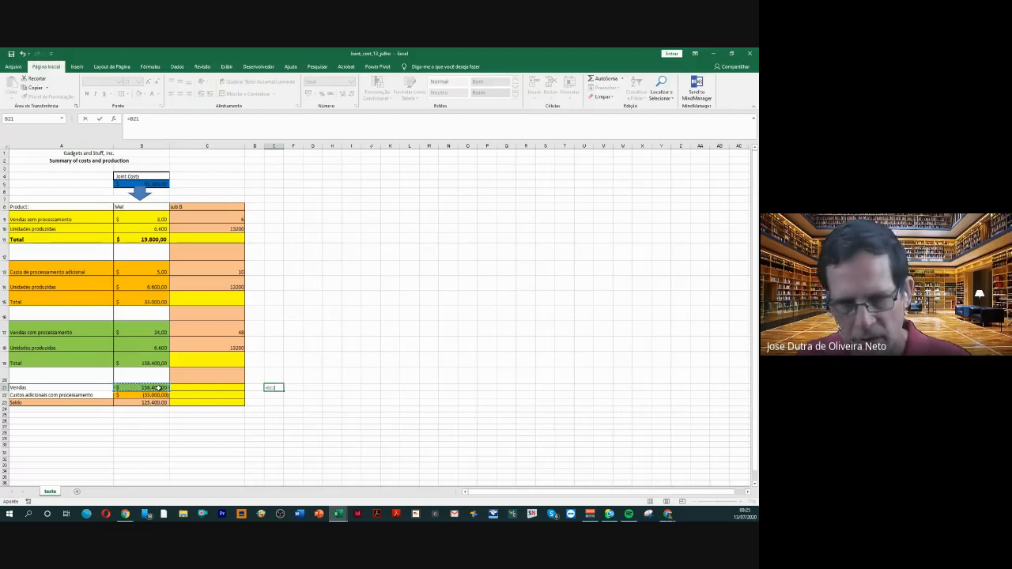
pyautogui.press('Return')
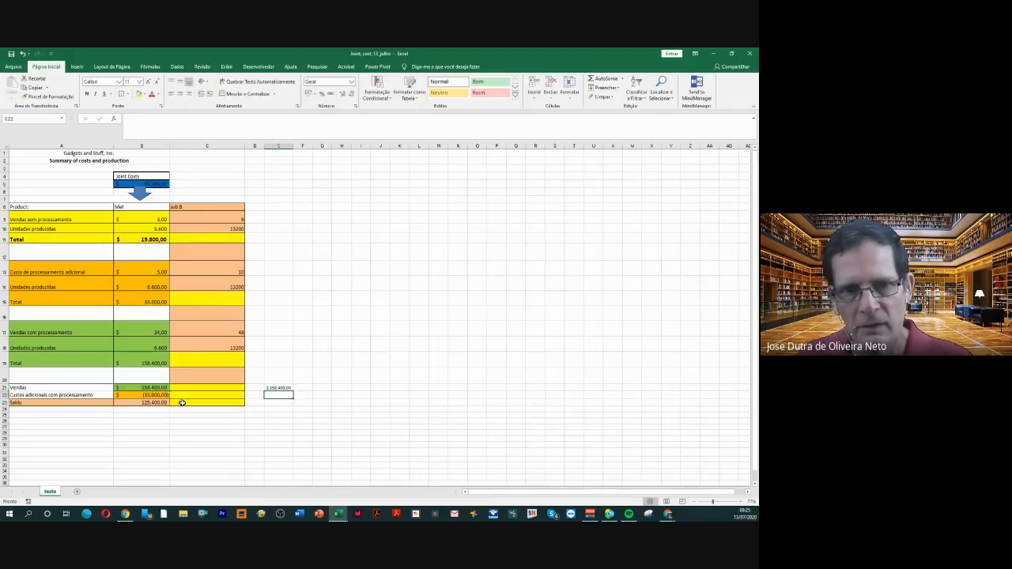
pyautogui.click(273, 388)
pyautogui.press('Delete')
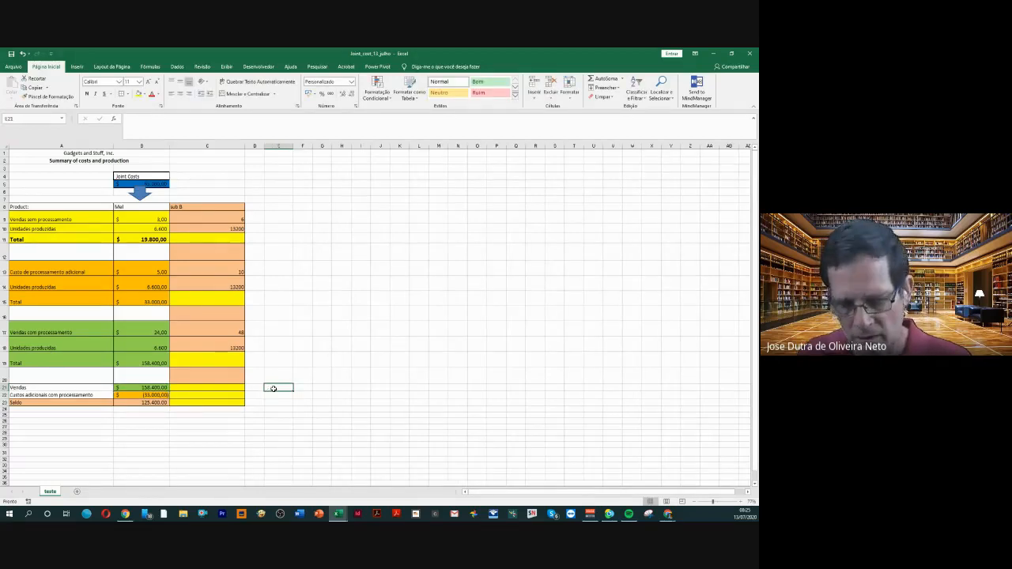
# Try a reference to the Mel product's additional processing cost total, =B15, in E21 and clear the cell
pyautogui.write('=')
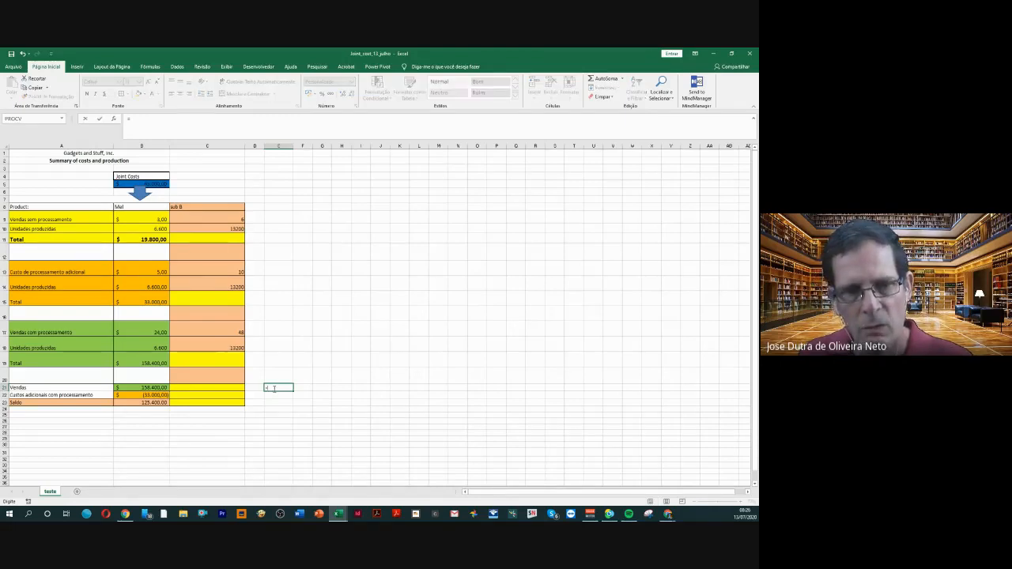
pyautogui.click(145, 300)
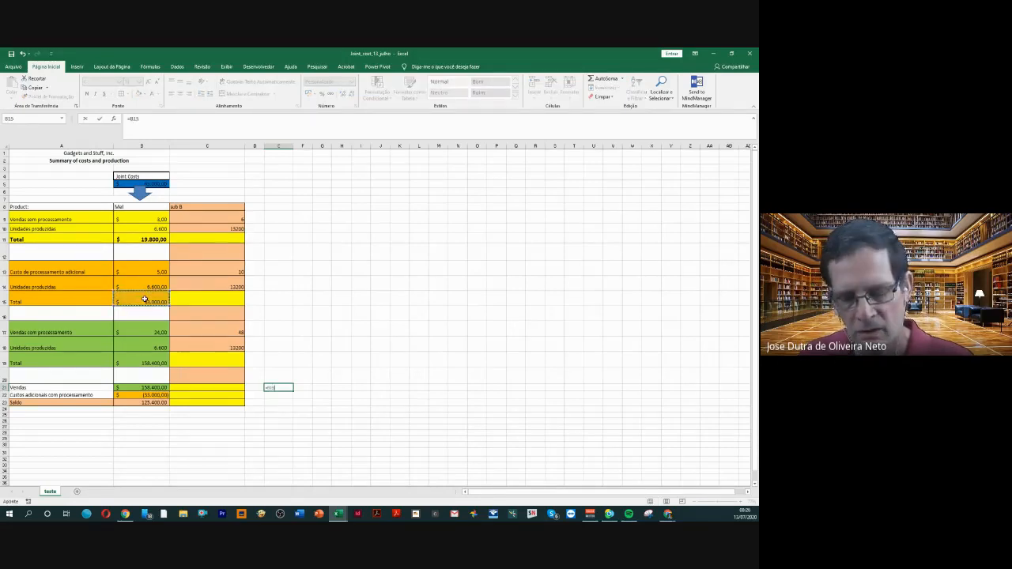
pyautogui.press('Return')
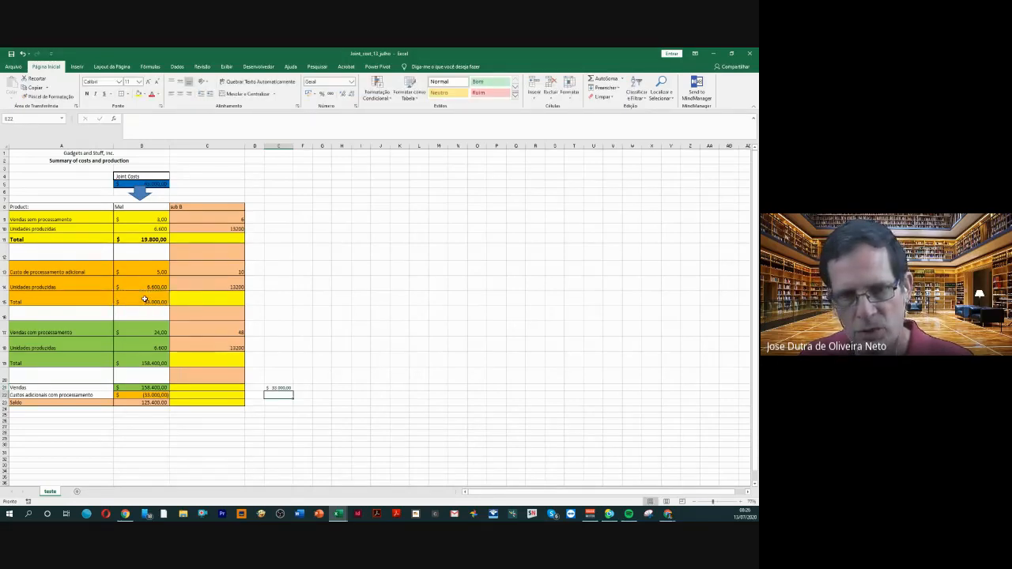
pyautogui.click(282, 388)
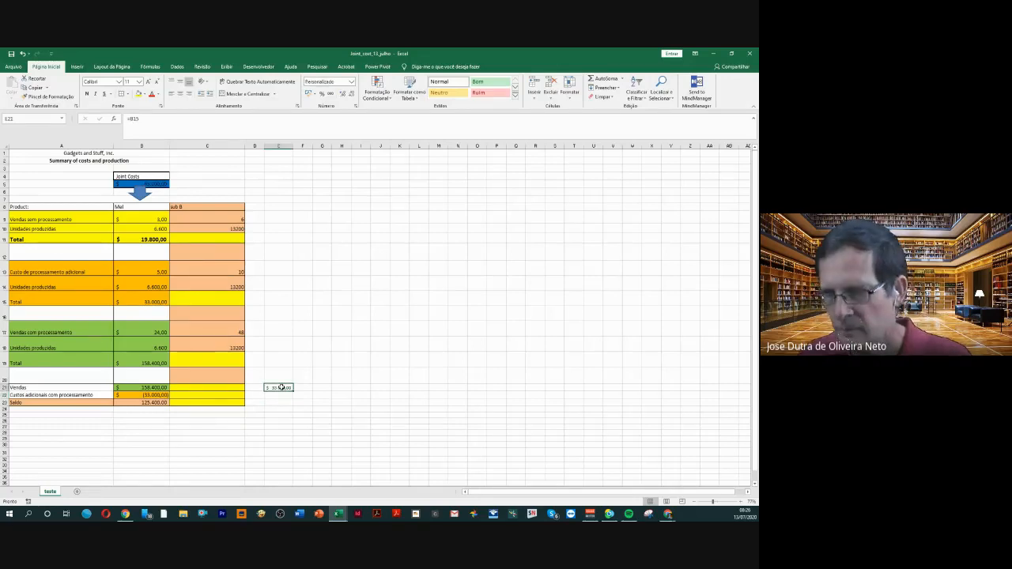
pyautogui.press('Delete')
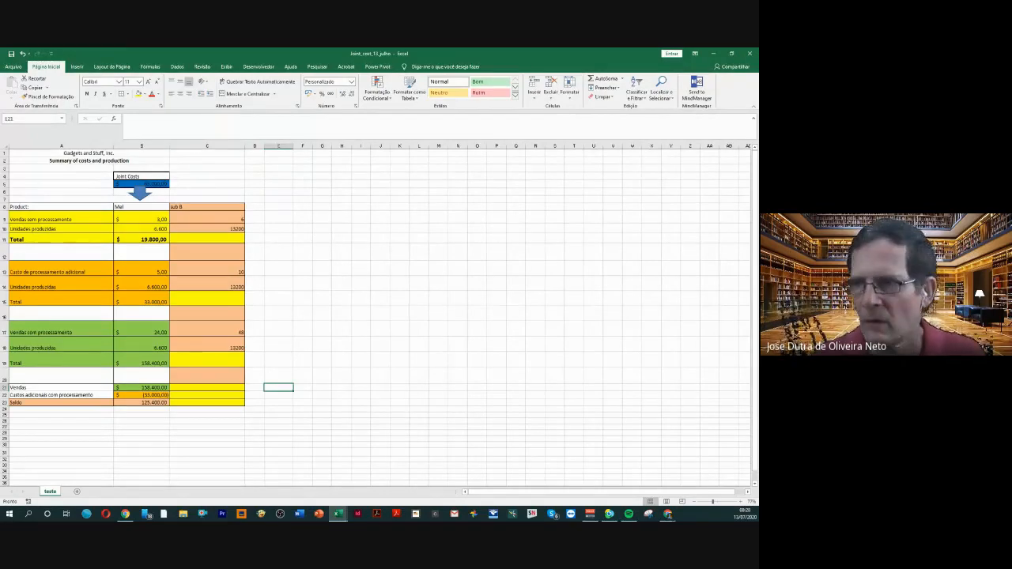
# Annotate the screen with a large blue arrow pointing up at Power Pivot, and erase the annotation
pyautogui.click(423, 312)
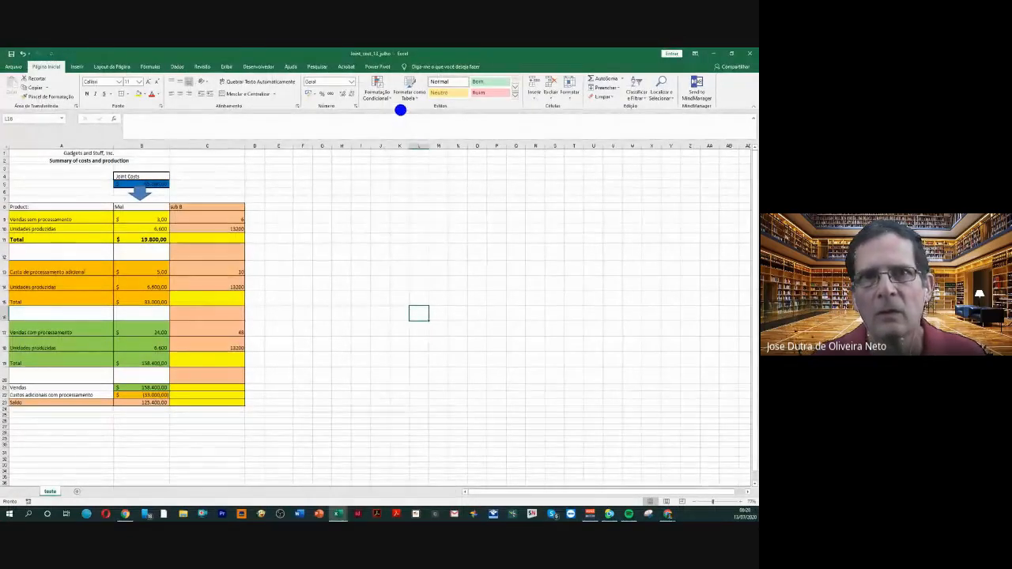
pyautogui.moveTo(388, 84); pyautogui.dragTo(480, 270)
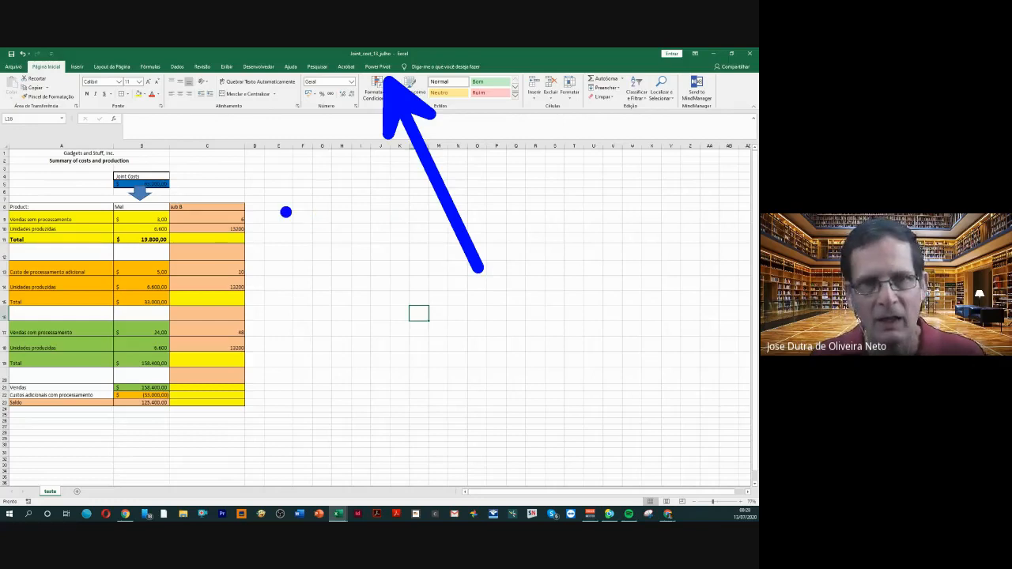
pyautogui.press('e')
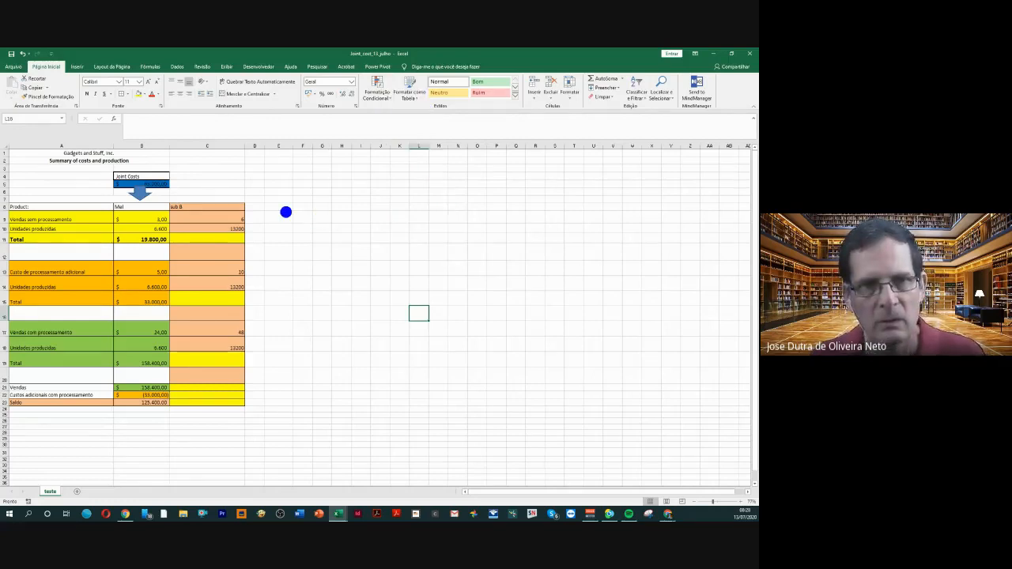
pyautogui.press('Escape')
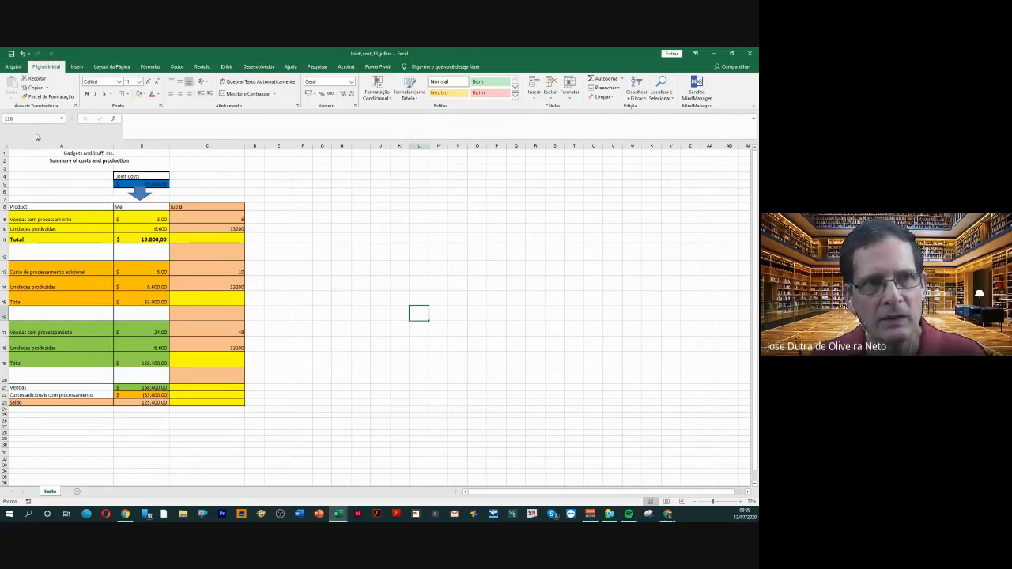
# Show the available COM add-ins, including Microsoft Power Pivot for Excel, through the Excel options and close the list without changes
pyautogui.click(12, 68)
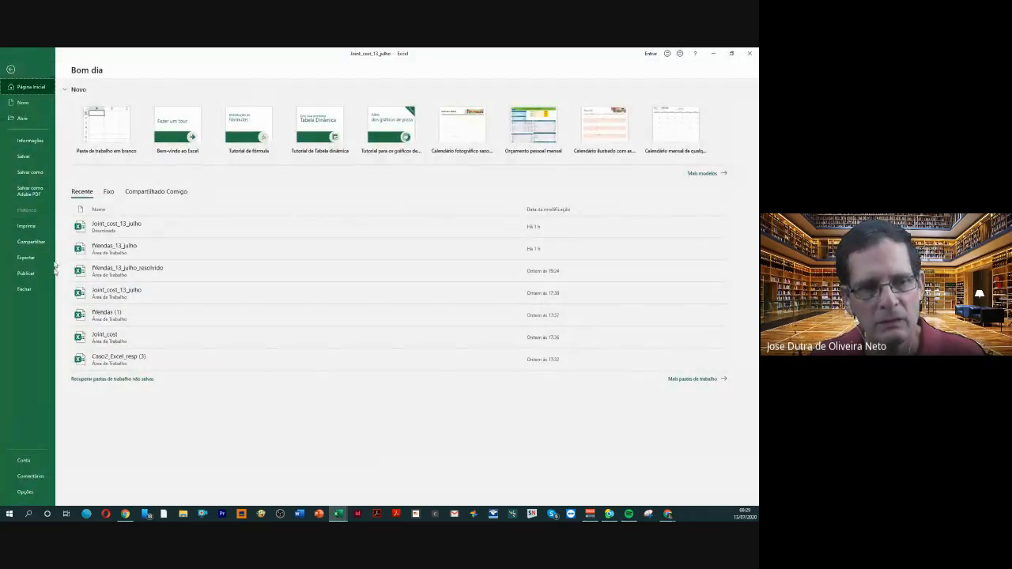
pyautogui.click(27, 493)
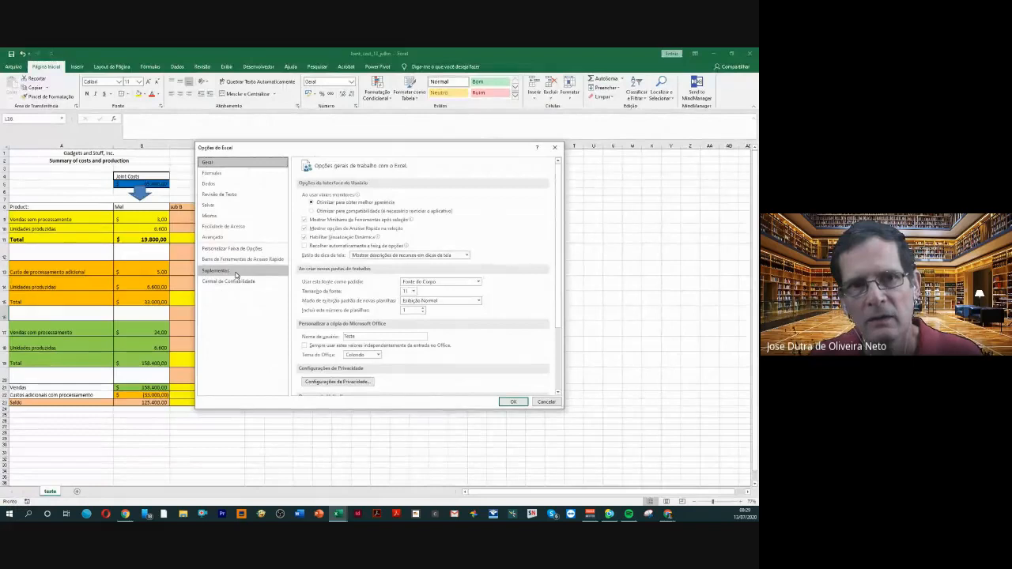
pyautogui.click(233, 270)
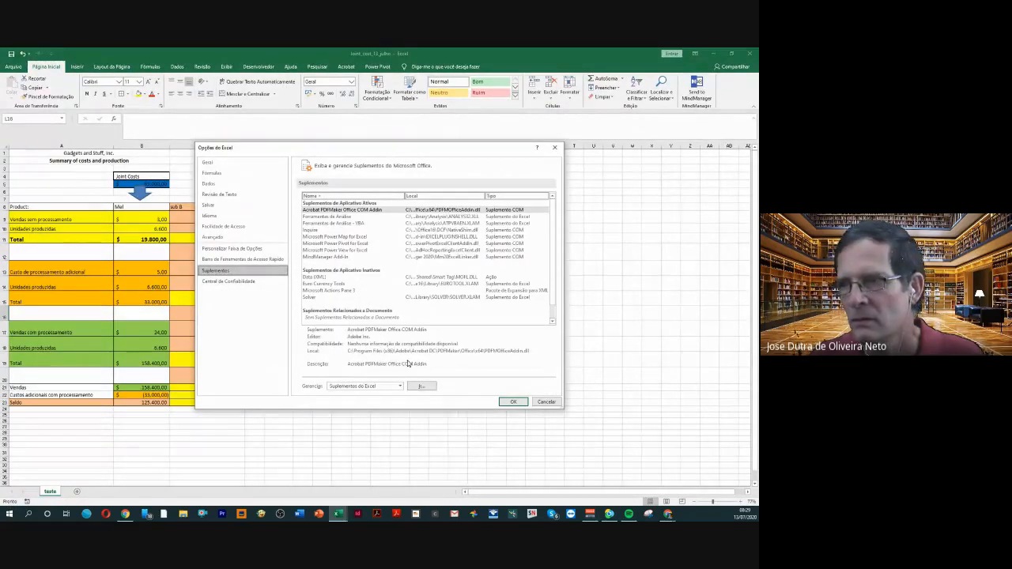
pyautogui.click(400, 387)
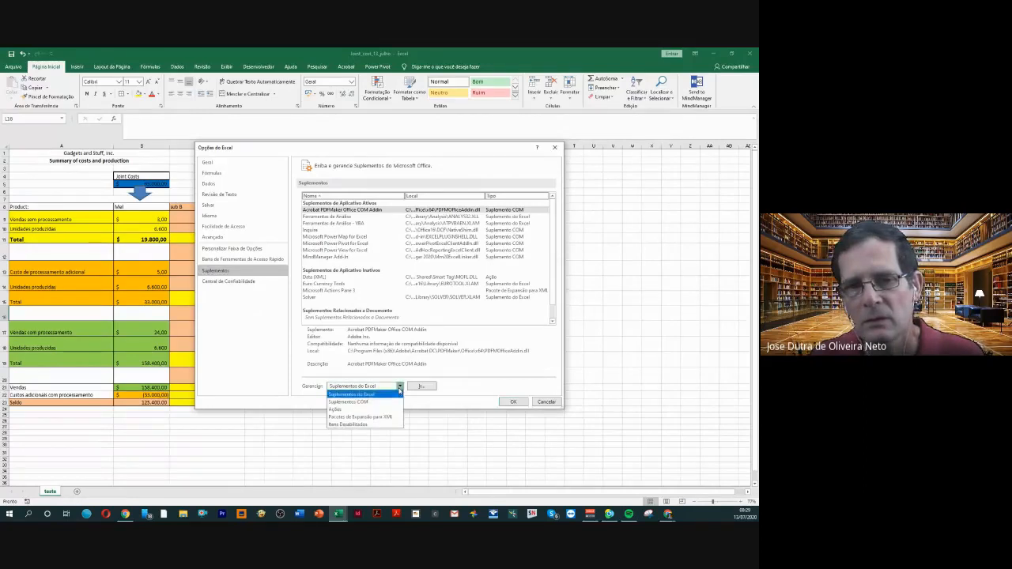
pyautogui.click(375, 401)
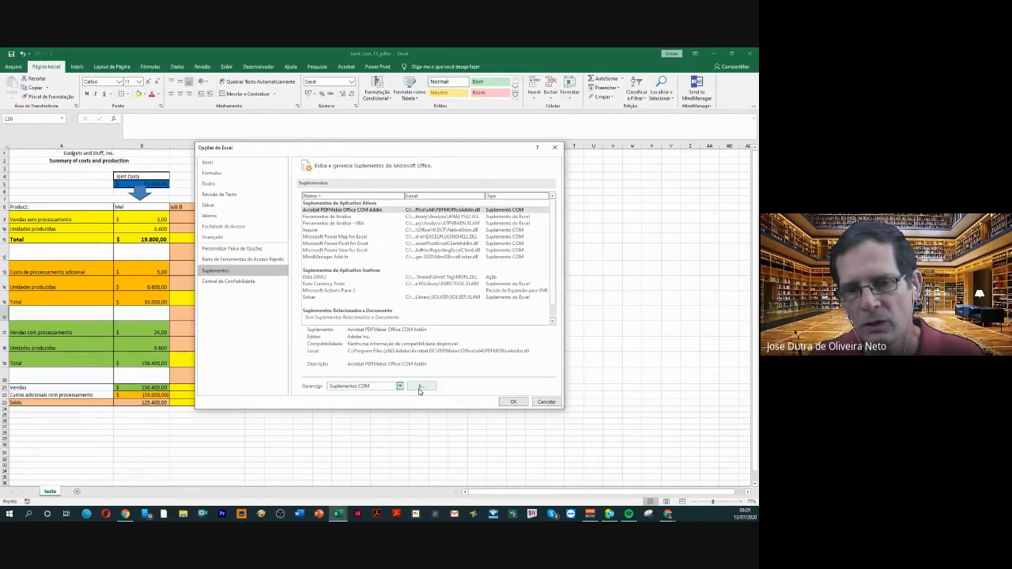
pyautogui.click(420, 388)
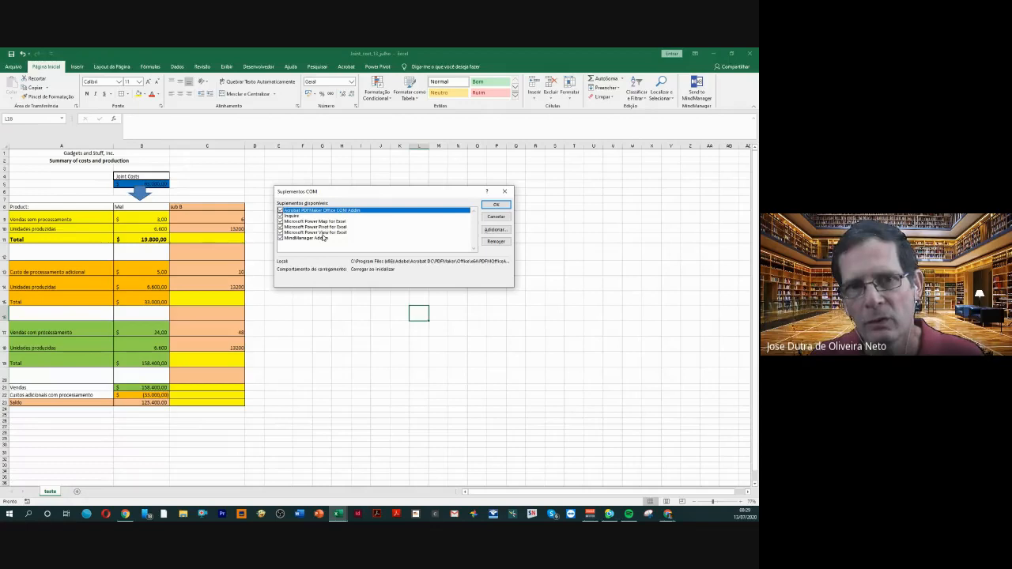
pyautogui.click(505, 192)
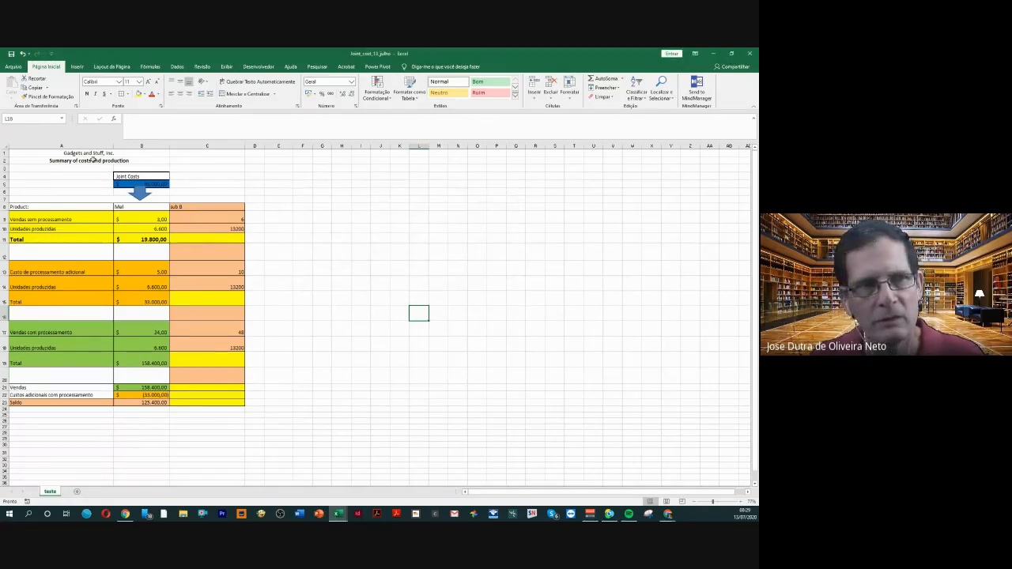
# Reopen the COM add-ins list from the Excel options, check the Power Pivot, Power Map and Power View entries, and accept the list
pyautogui.click(13, 67)
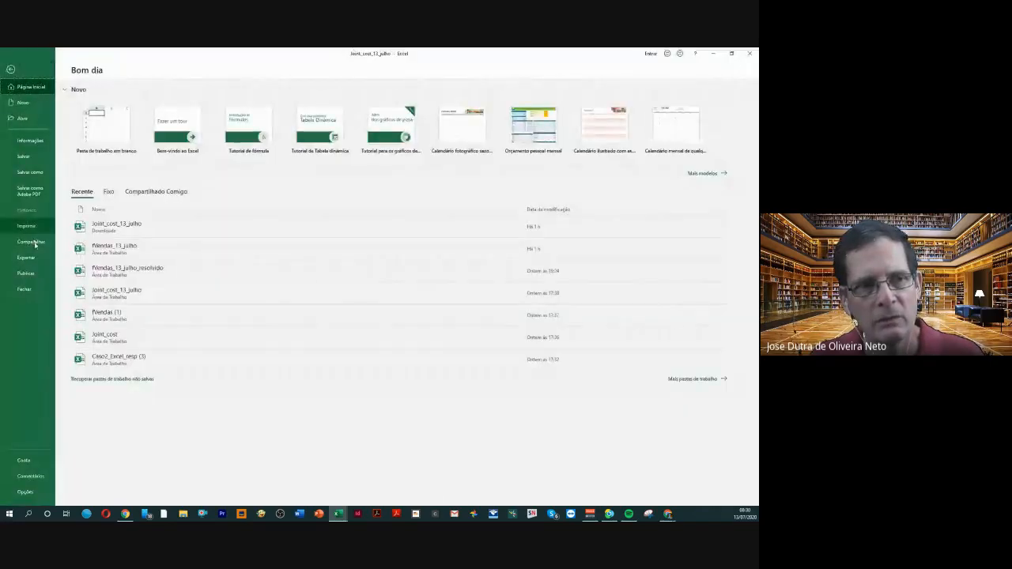
pyautogui.click(26, 493)
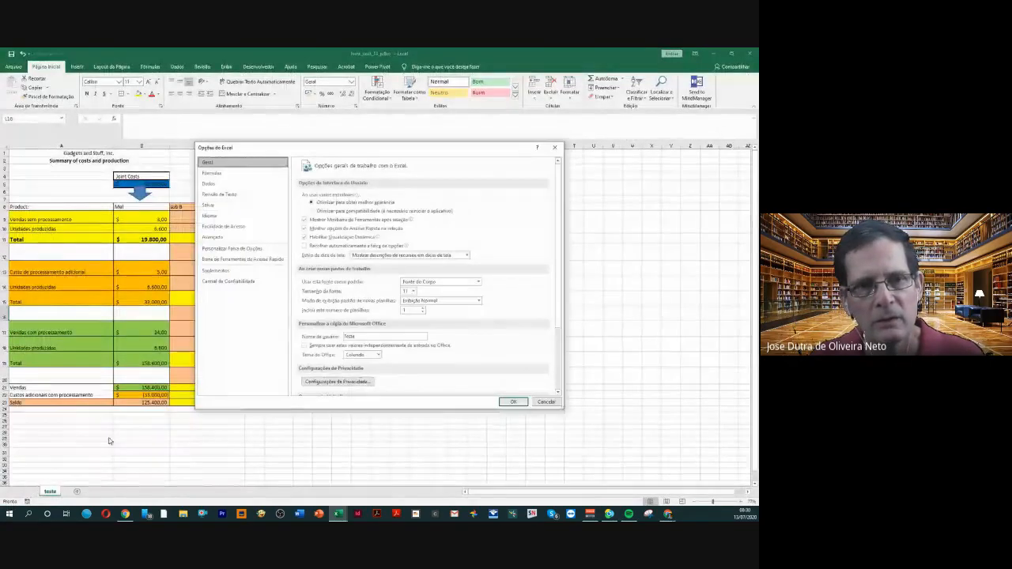
pyautogui.click(215, 271)
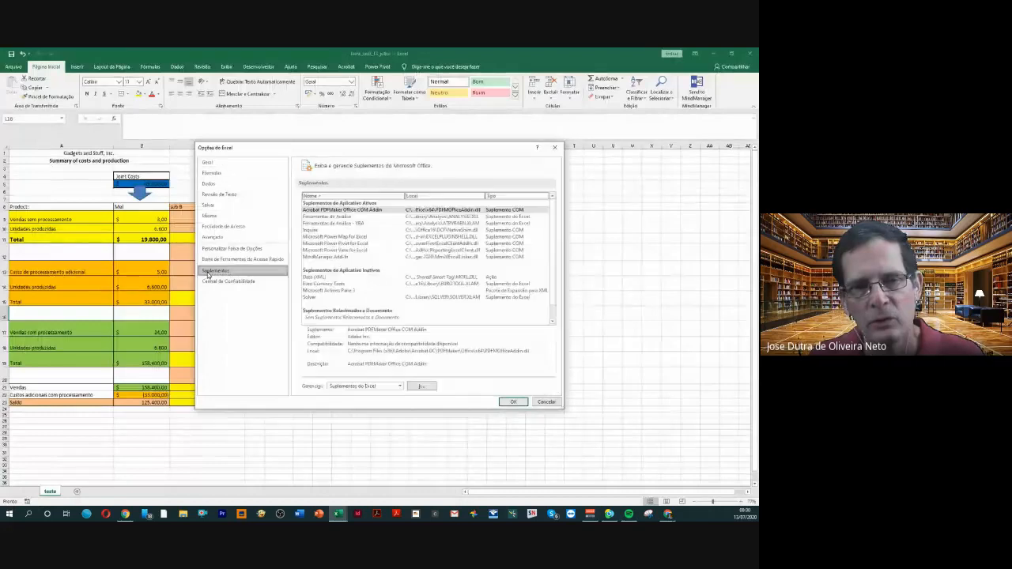
pyautogui.click(401, 386)
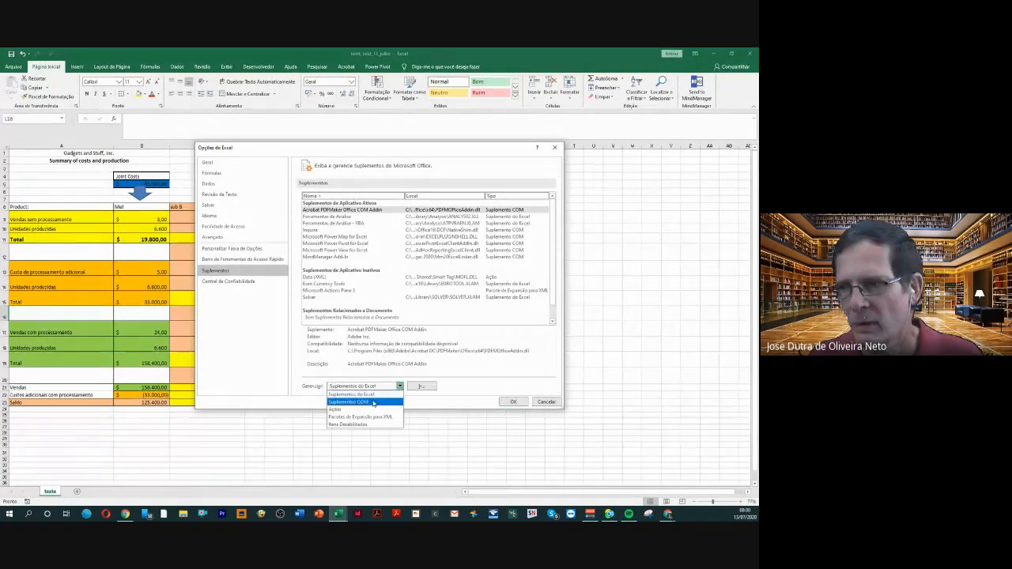
pyautogui.click(373, 403)
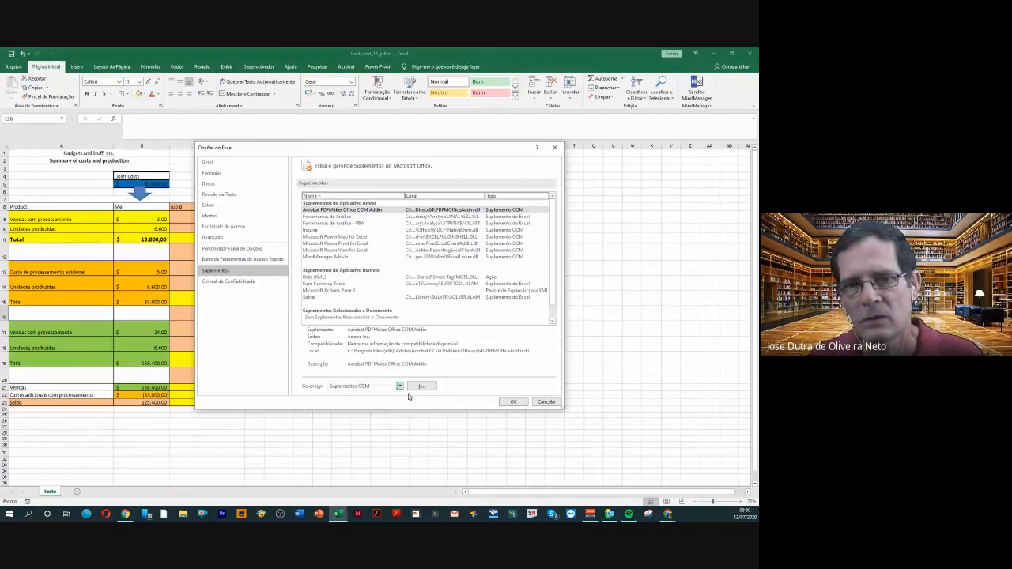
pyautogui.click(418, 386)
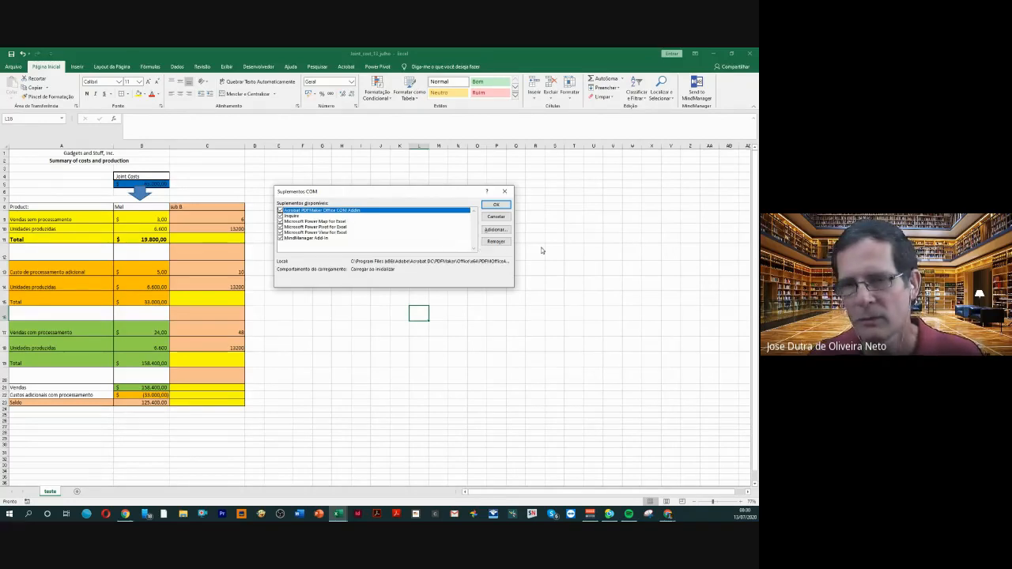
pyautogui.click(496, 205)
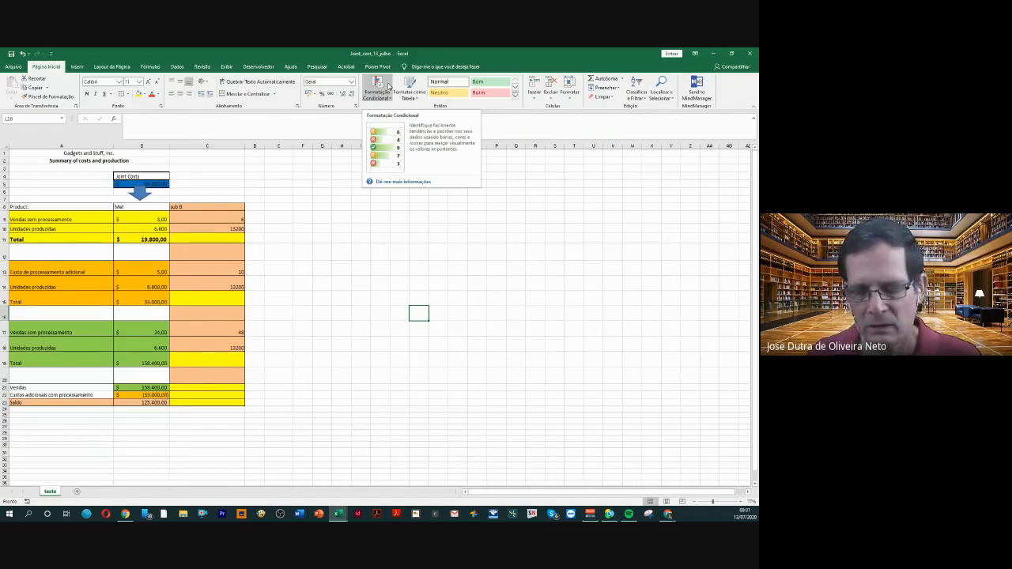
# Close the Joint_cost_13_julho workbook without saving its changes
pyautogui.click(12, 70)
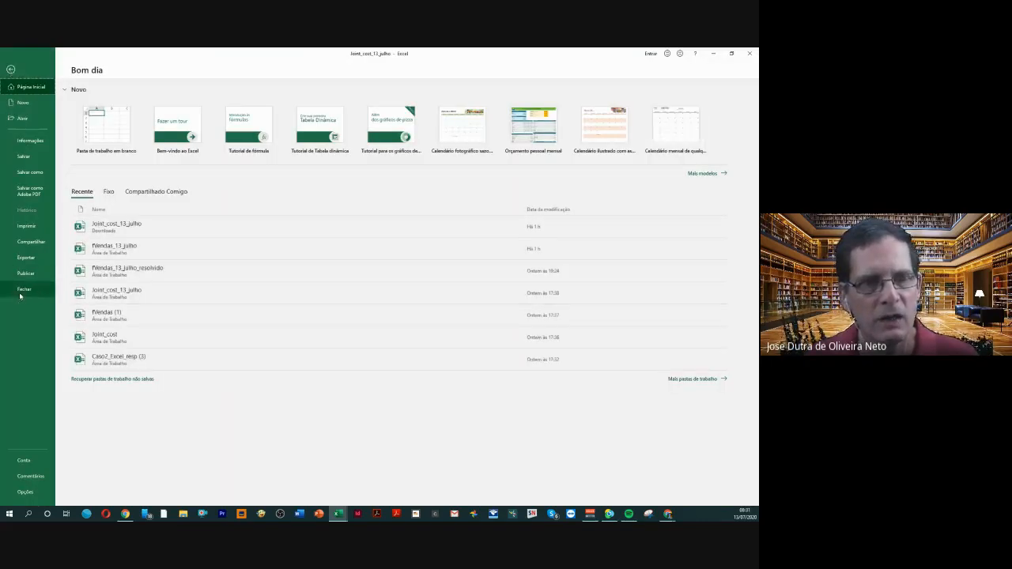
pyautogui.click(22, 291)
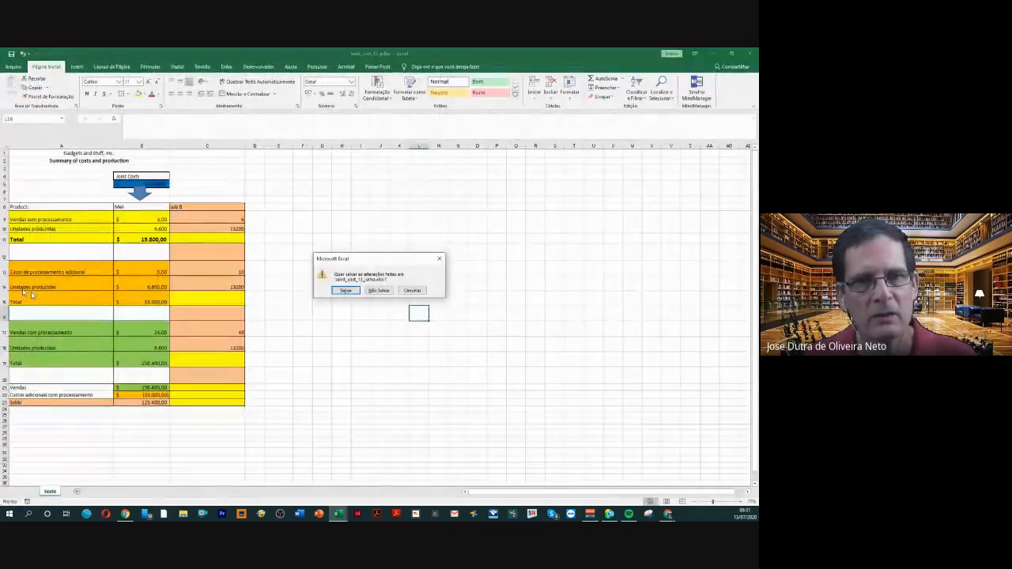
pyautogui.click(379, 291)
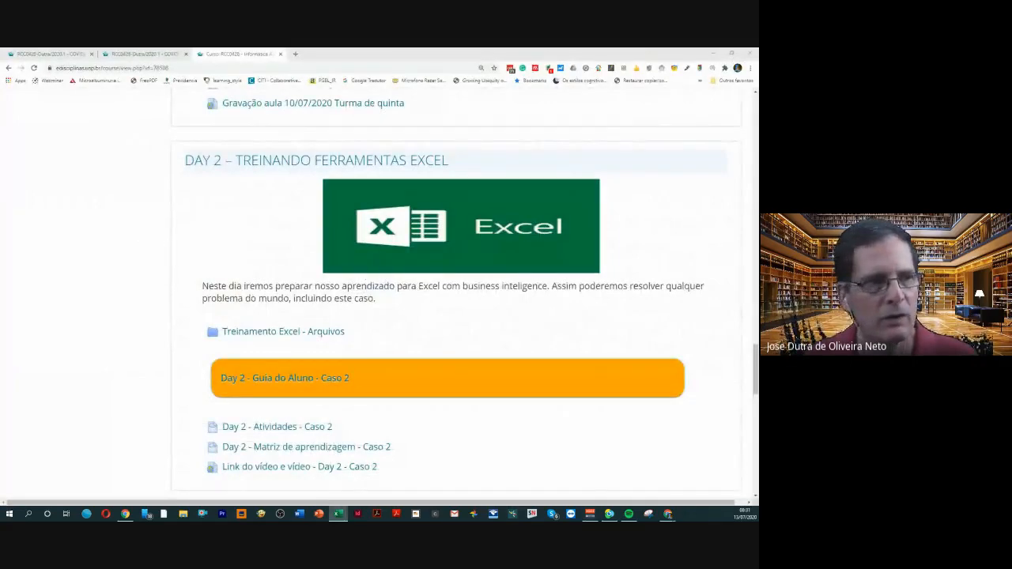
# Bring the fVendas_13_julho workbook window onto the shared screen, maximize it, and move it back off the screen
pyautogui.moveTo(138, 224); pyautogui.dragTo(285, 186)
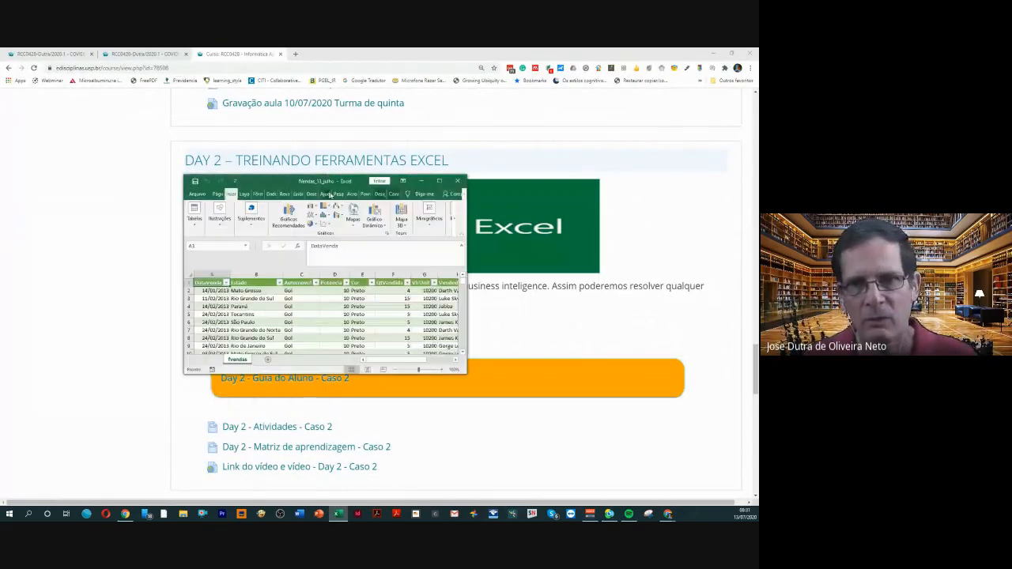
pyautogui.click(439, 182)
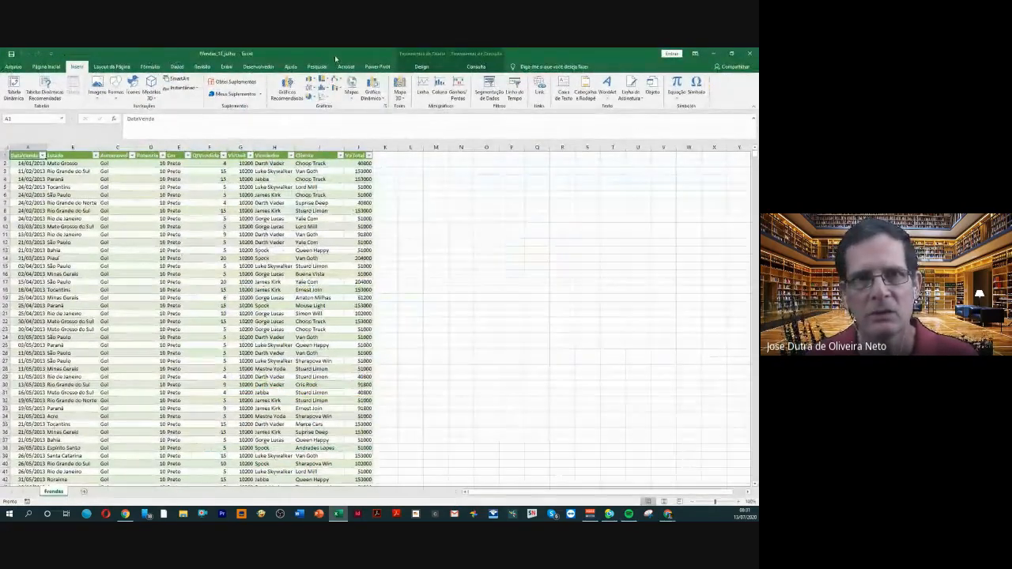
pyautogui.moveTo(334, 54); pyautogui.dragTo(0, 184)
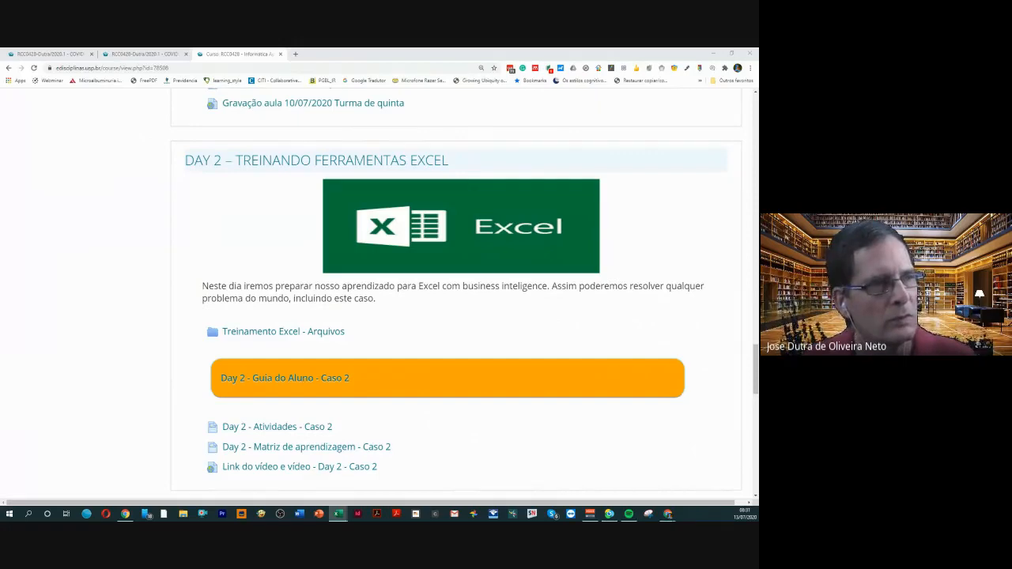
# Bring the blank Pasta1 workbook window onto the shared screen and maximize it
pyautogui.moveTo(0, 197); pyautogui.dragTo(380, 185)
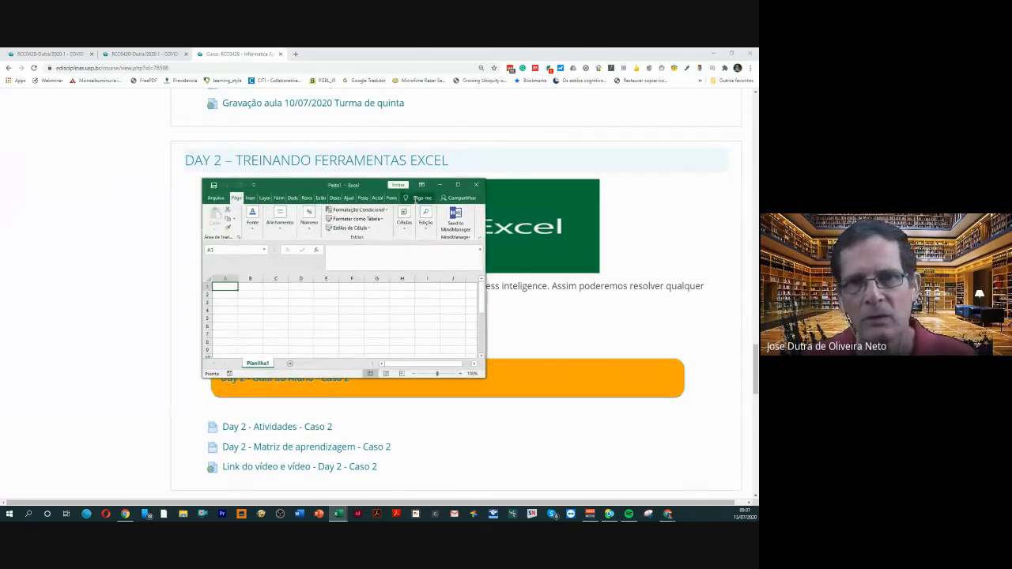
pyautogui.click(458, 185)
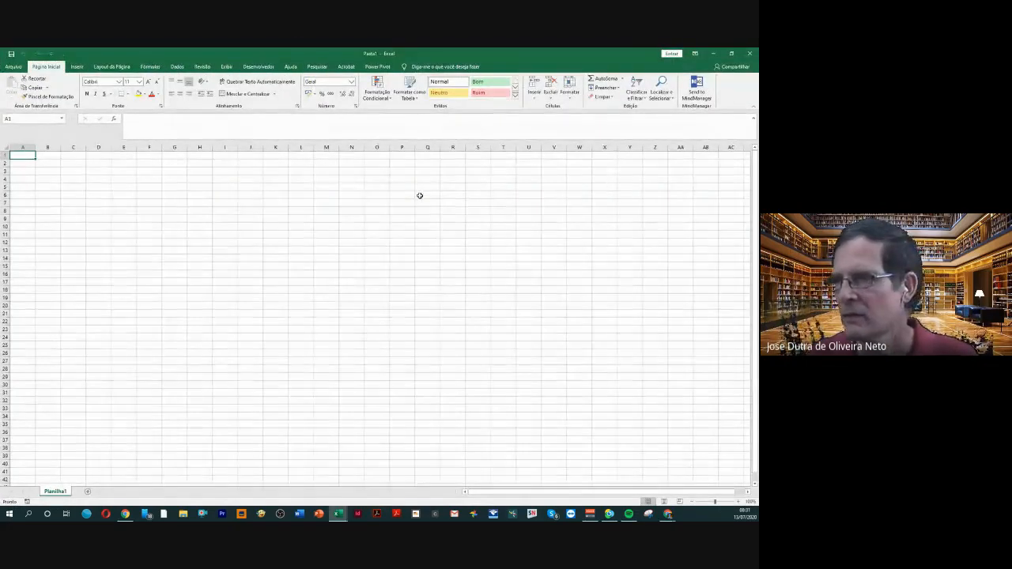
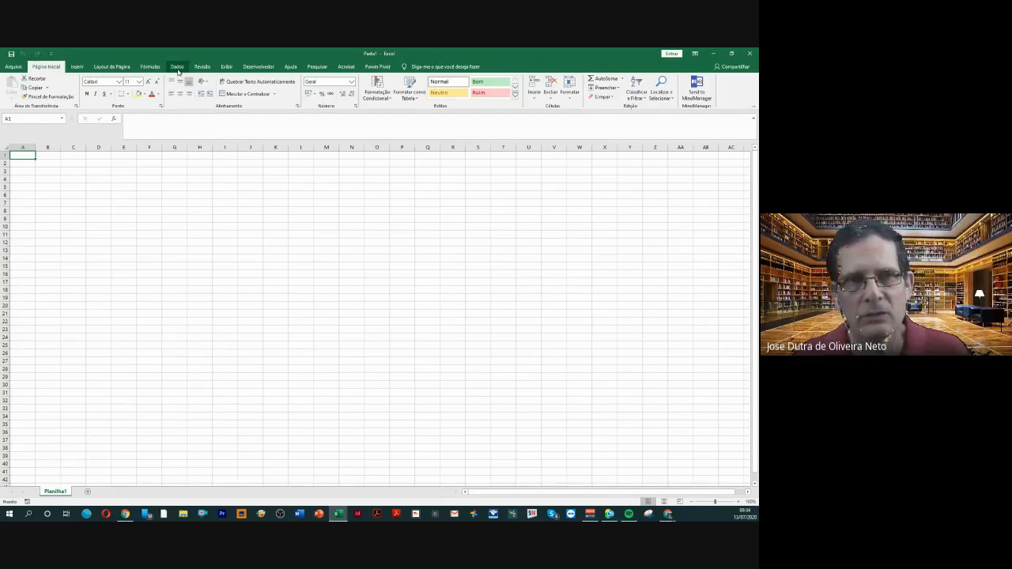
# Examine the data import sources of the blank workbook, down to the file source Da Pasta de Trabalho
pyautogui.click(177, 68)
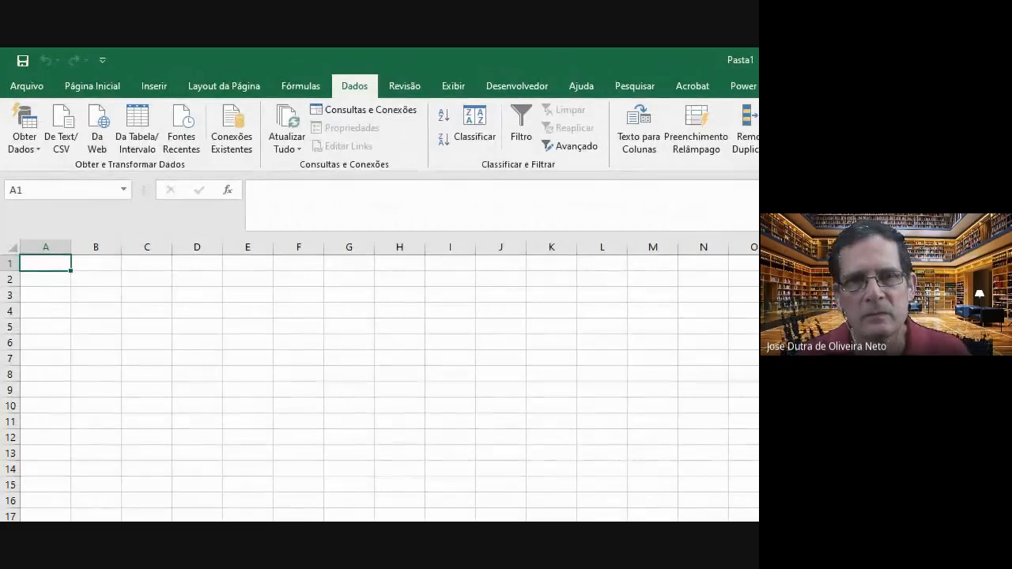
pyautogui.moveTo(378, 115)
pyautogui.mouseDown()
pyautogui.moveTo(481, 217)
pyautogui.moveTo(607, 407)
pyautogui.mouseUp()
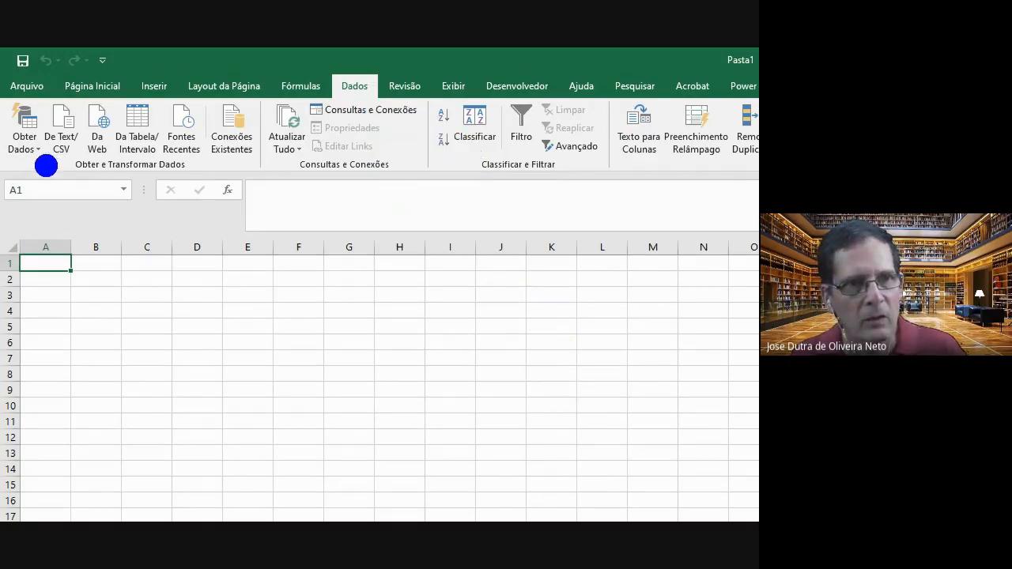
pyautogui.moveTo(45, 163); pyautogui.dragTo(286, 363)
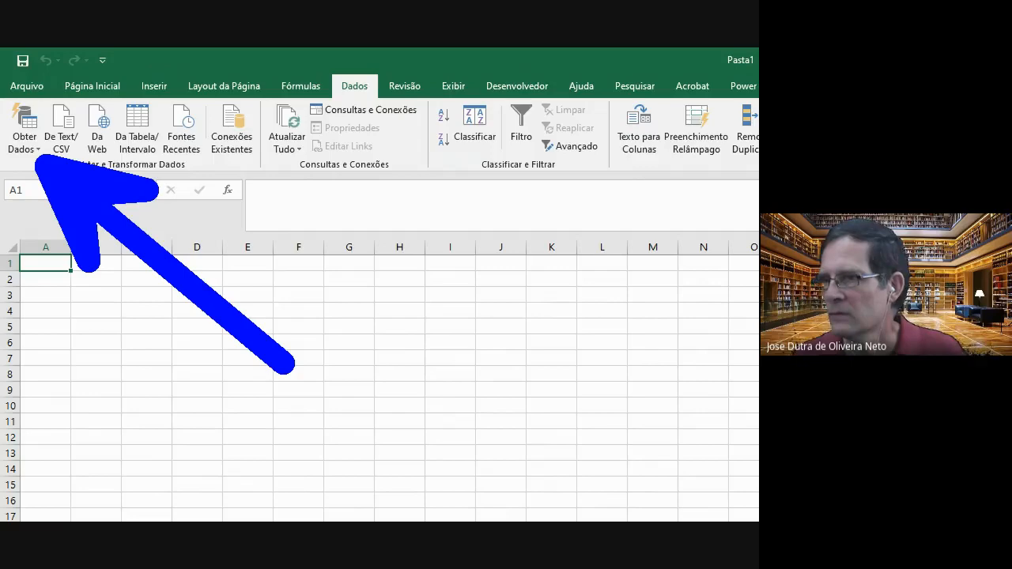
pyautogui.press('Escape')
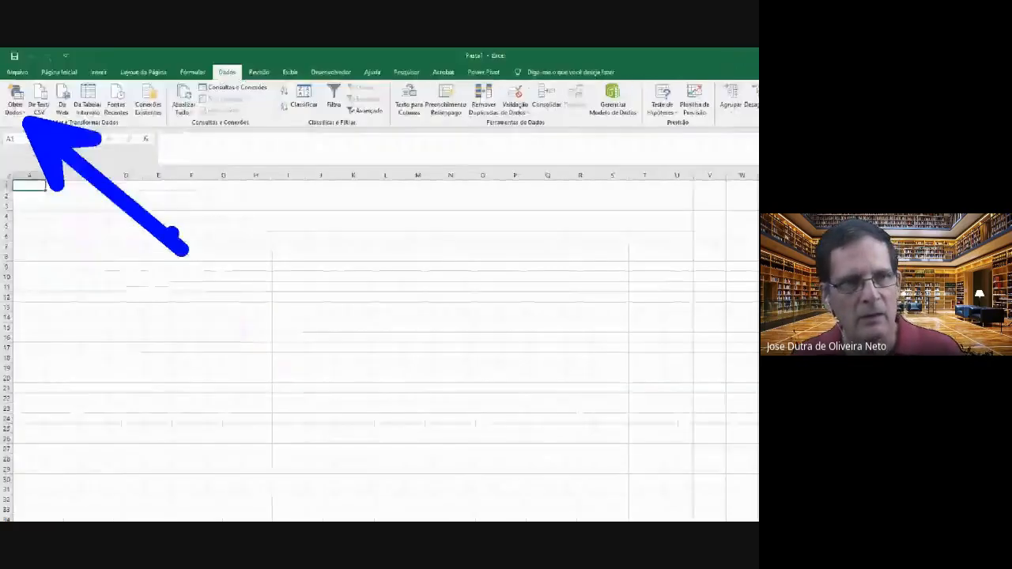
pyautogui.click(21, 102)
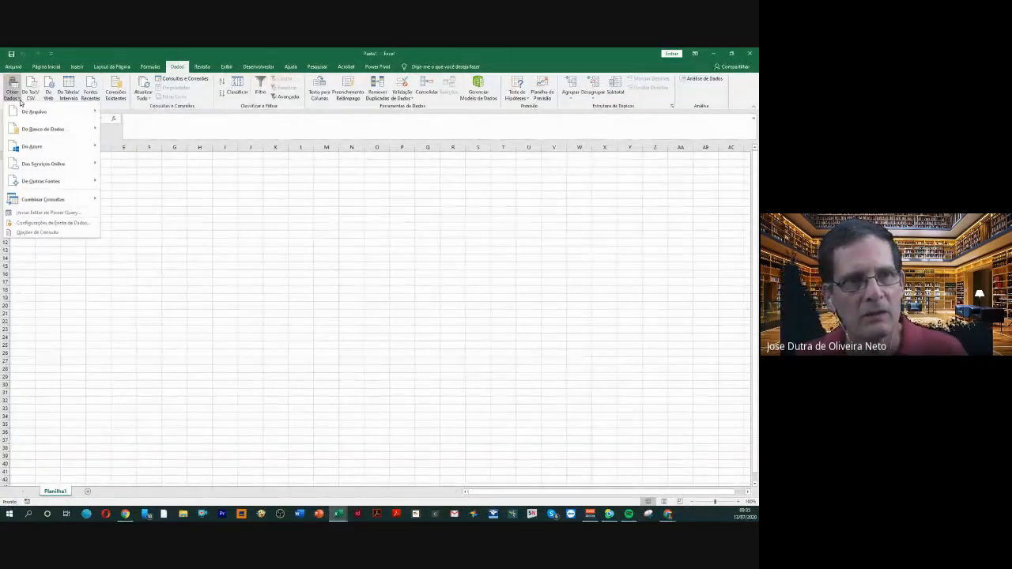
pyautogui.moveTo(58, 116)
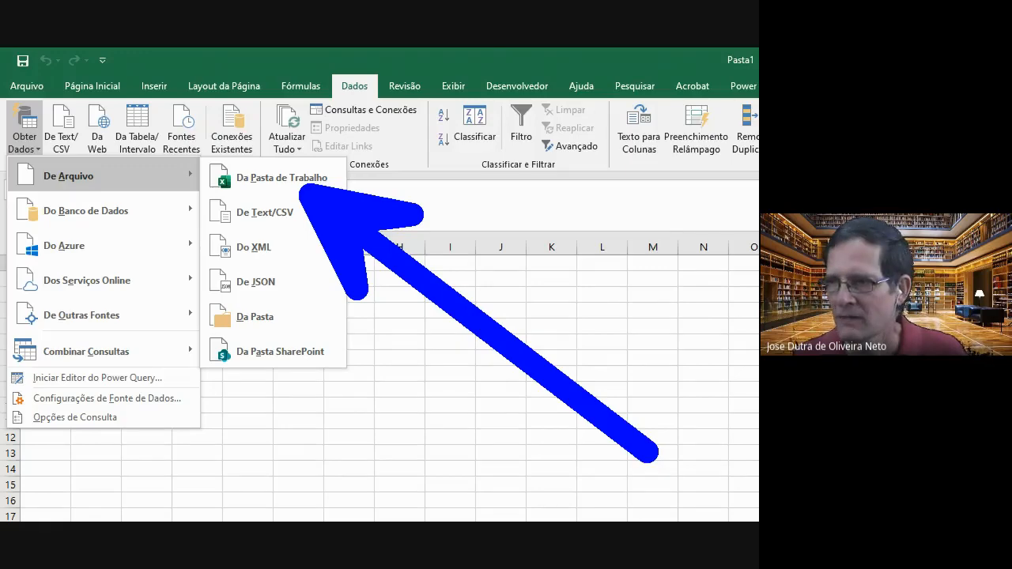
pyautogui.press('Escape')
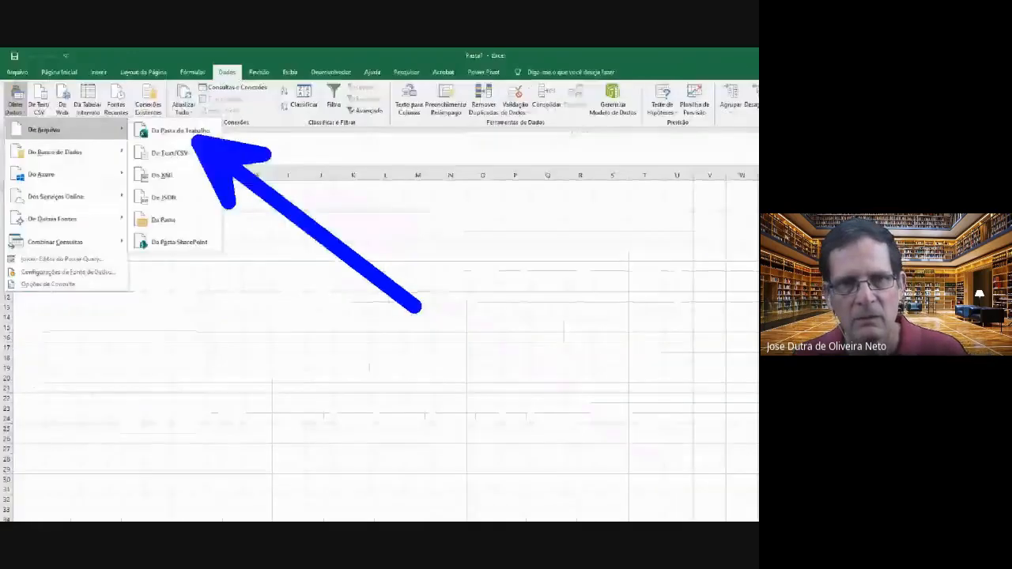
# Import the fVendas_13_julho workbook from the Área de Trabalho folder as a data source
pyautogui.click(15, 97)
pyautogui.moveTo(26, 115)
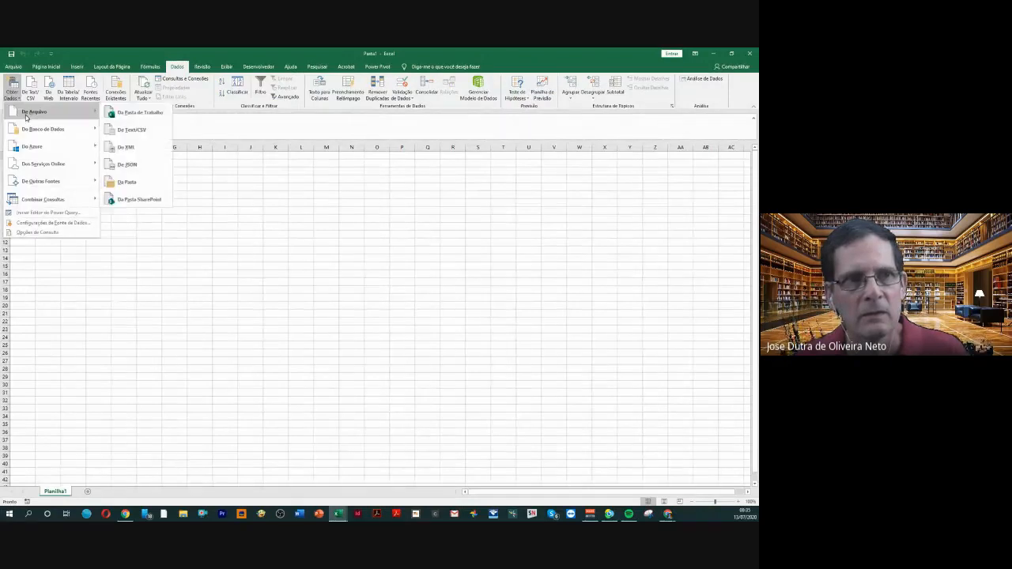
pyautogui.click(107, 116)
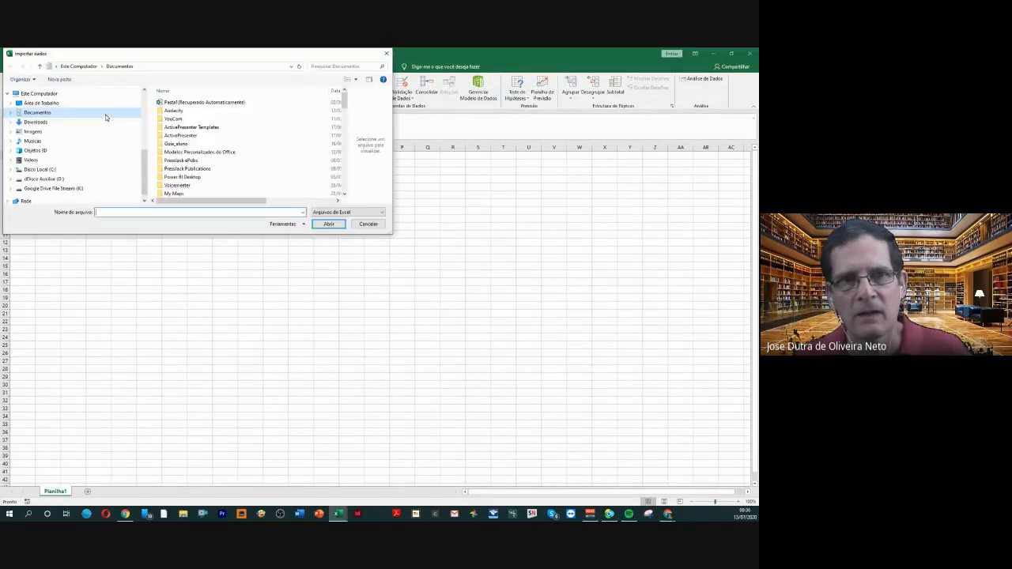
pyautogui.click(55, 104)
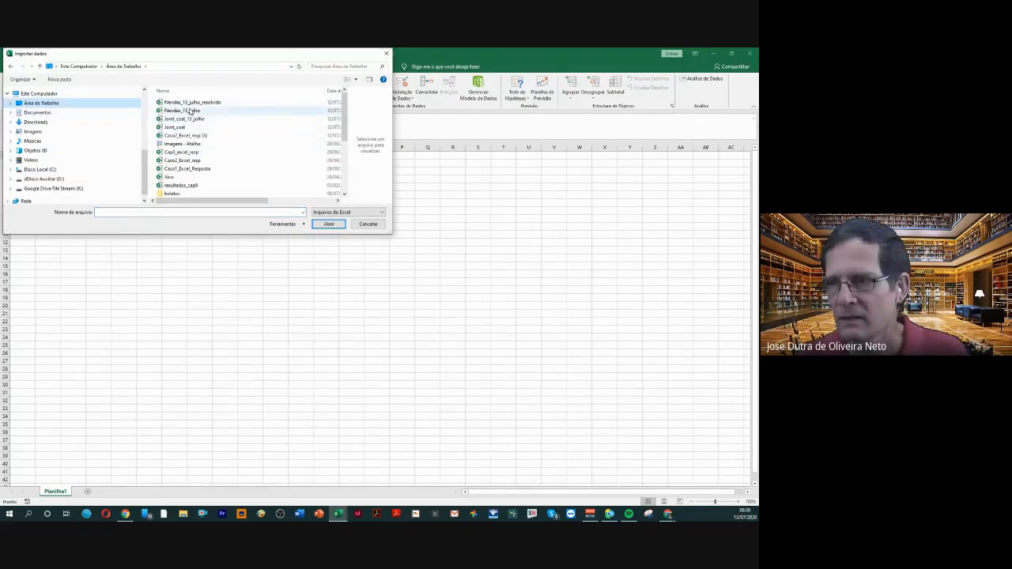
pyautogui.click(190, 111)
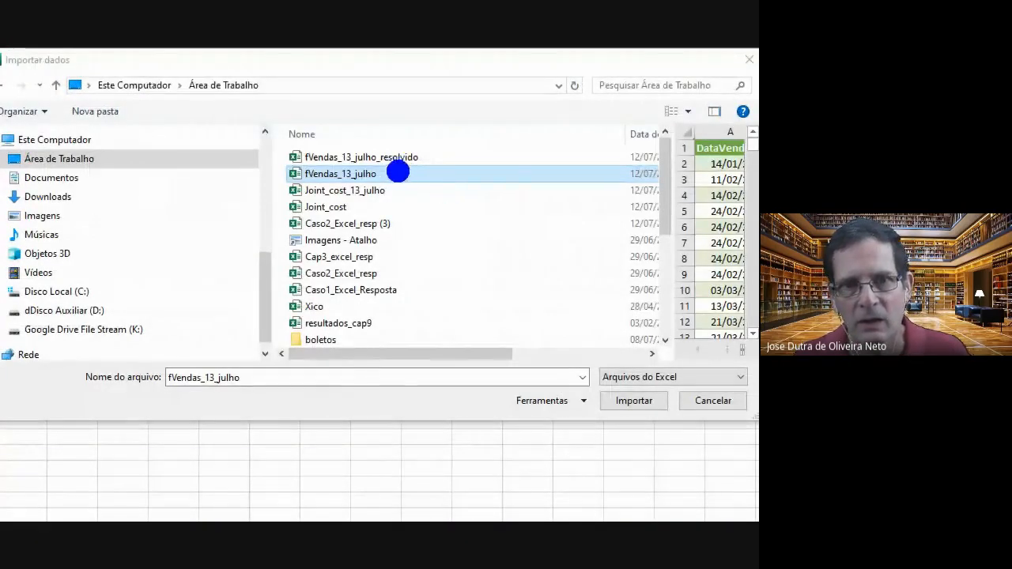
pyautogui.moveTo(391, 174); pyautogui.dragTo(679, 189)
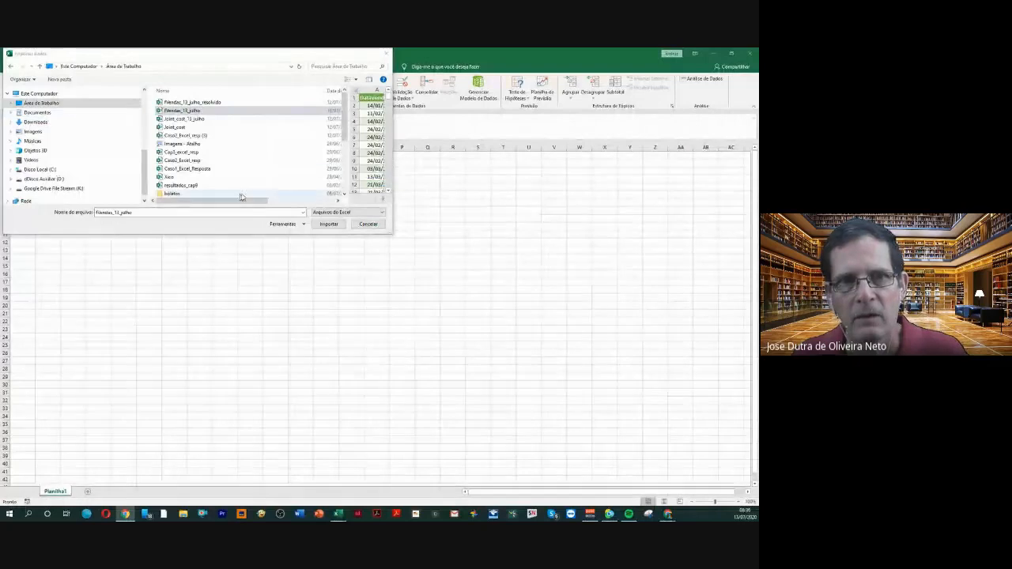
pyautogui.click(328, 226)
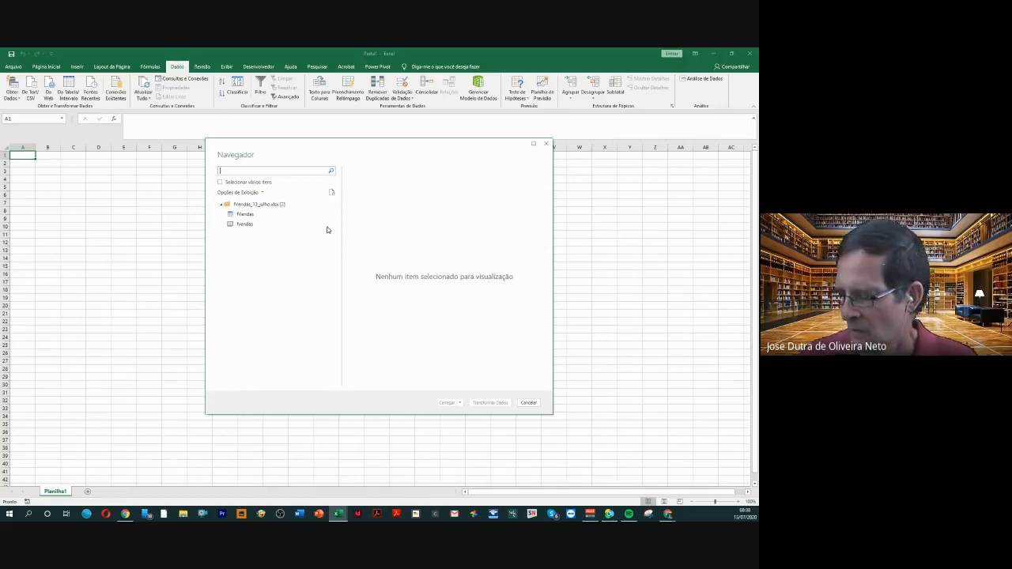
# Choose the fVendas table from the imported workbook and open it for transformation in the Power Query editor
pyautogui.click(262, 218)
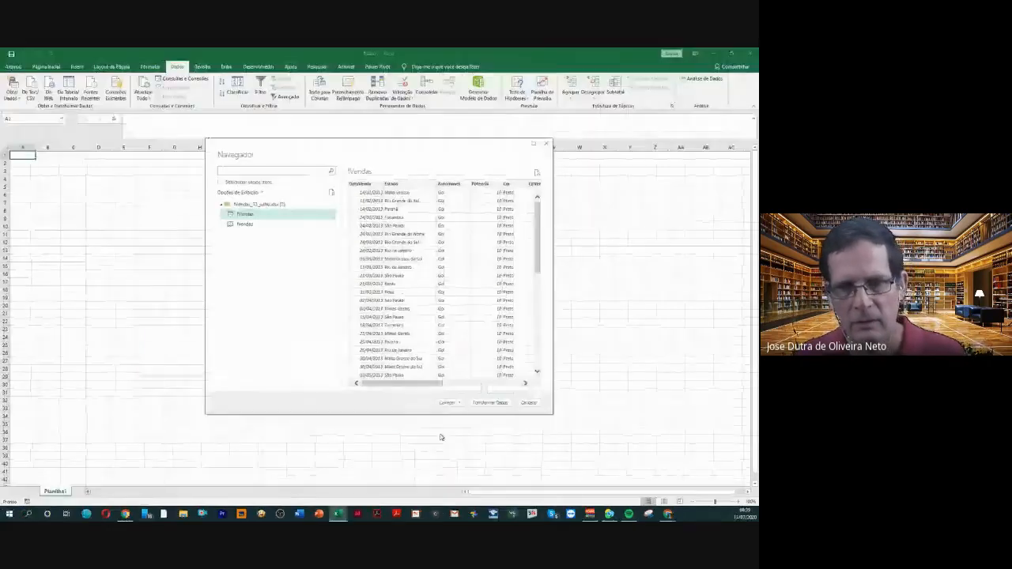
pyautogui.click(488, 404)
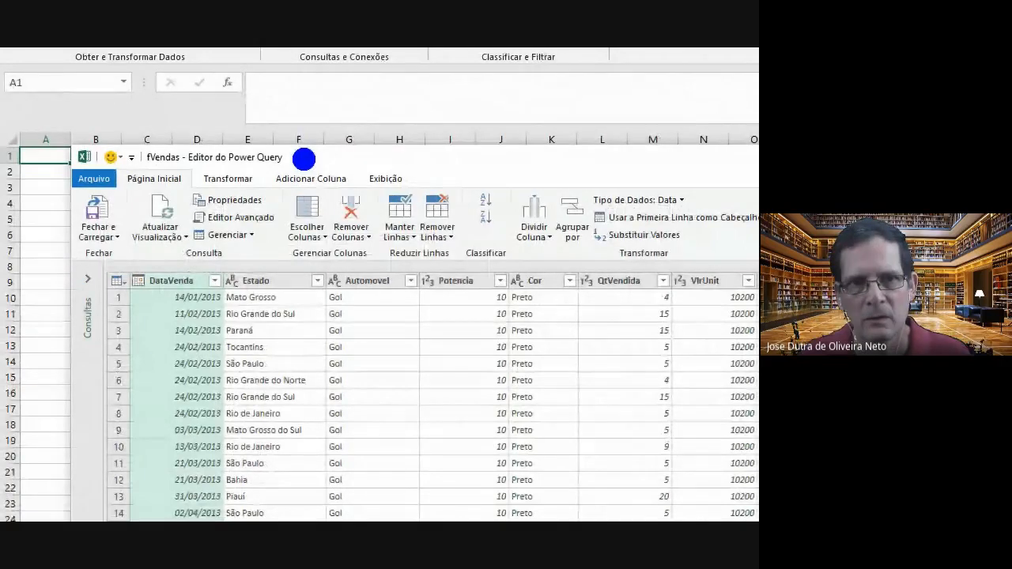
pyautogui.moveTo(297, 158); pyautogui.dragTo(625, 159)
pyautogui.click(585, 170)
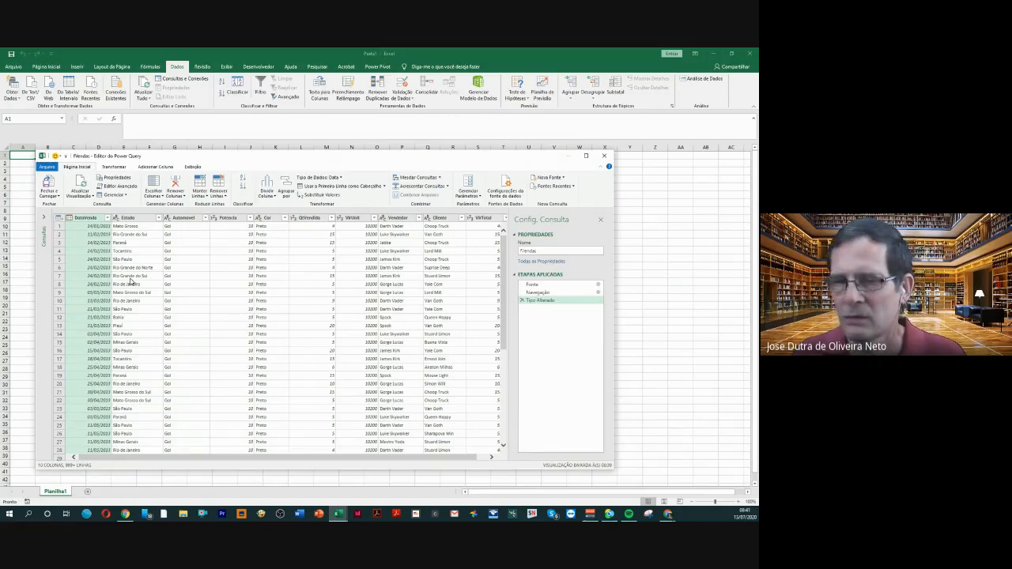
# Check the data type of each fVendas column in the Power Query editor, from Estado through VlrTotal
pyautogui.click(125, 220)
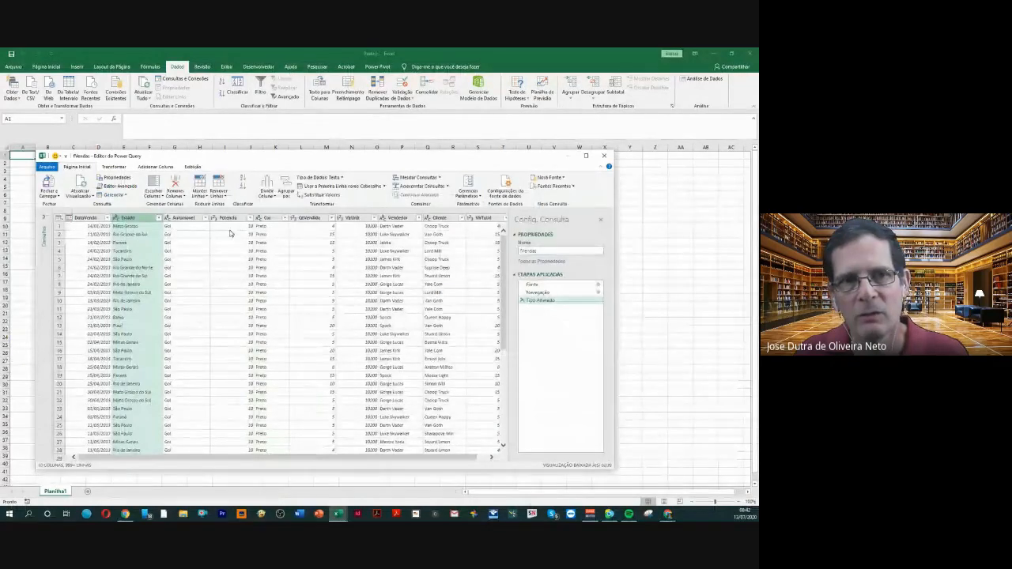
pyautogui.click(191, 219)
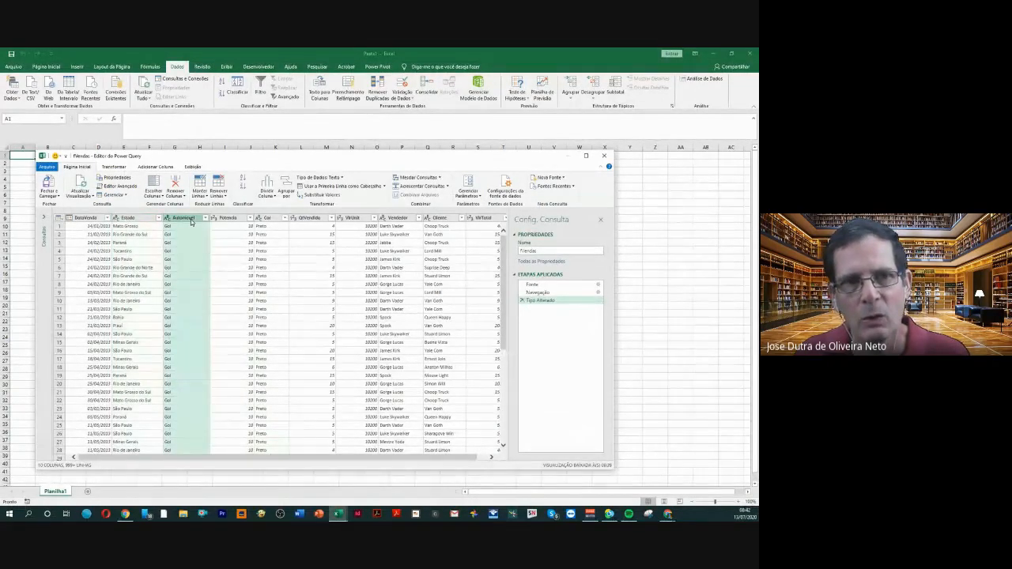
pyautogui.click(343, 179)
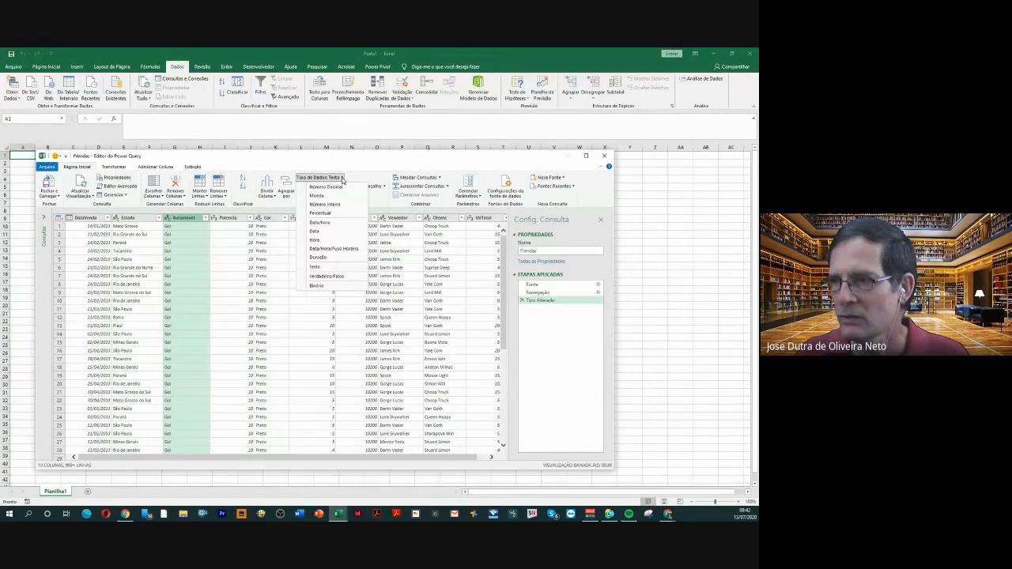
pyautogui.click(232, 222)
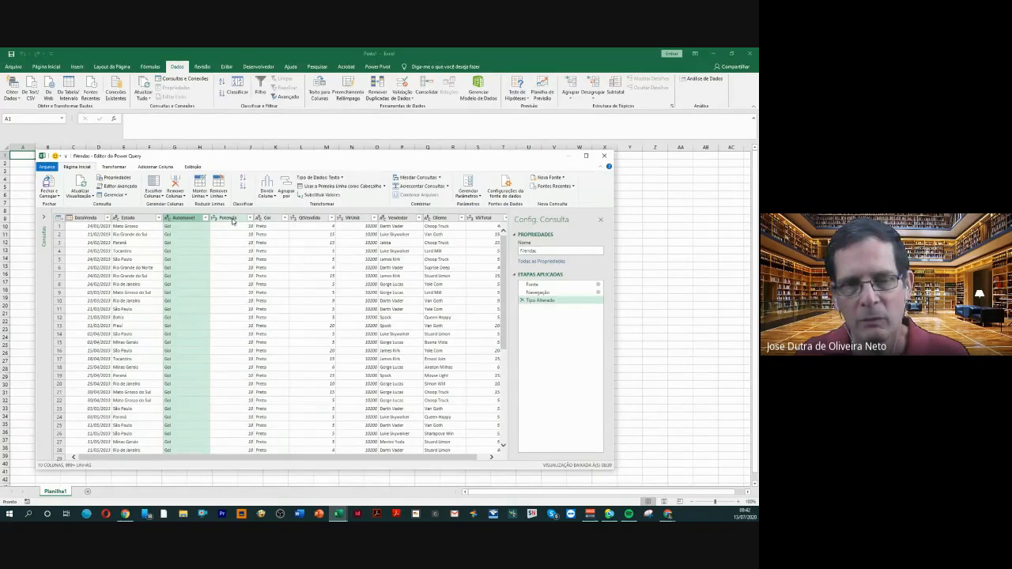
pyautogui.click(232, 220)
pyautogui.click(269, 220)
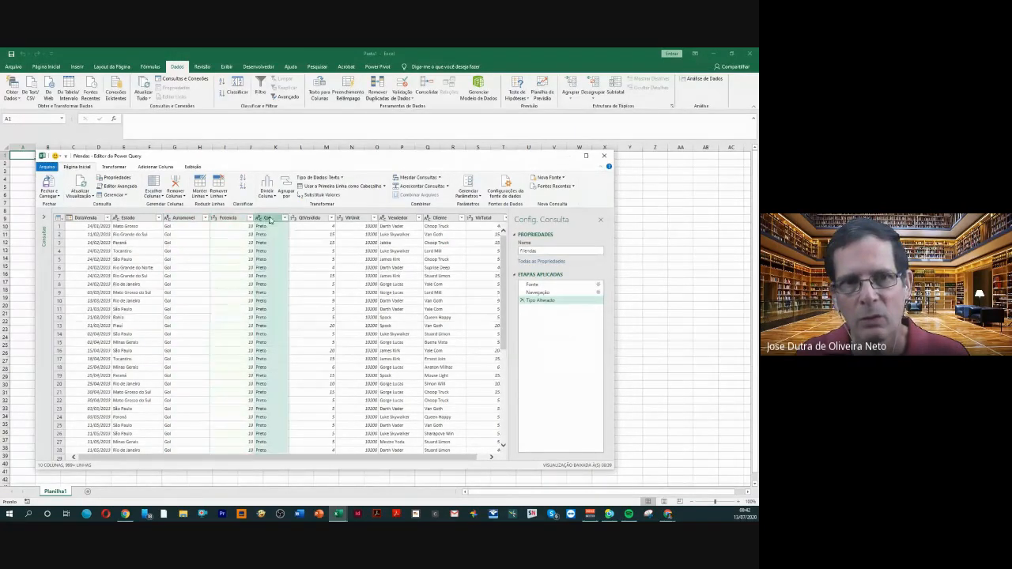
pyautogui.click(310, 219)
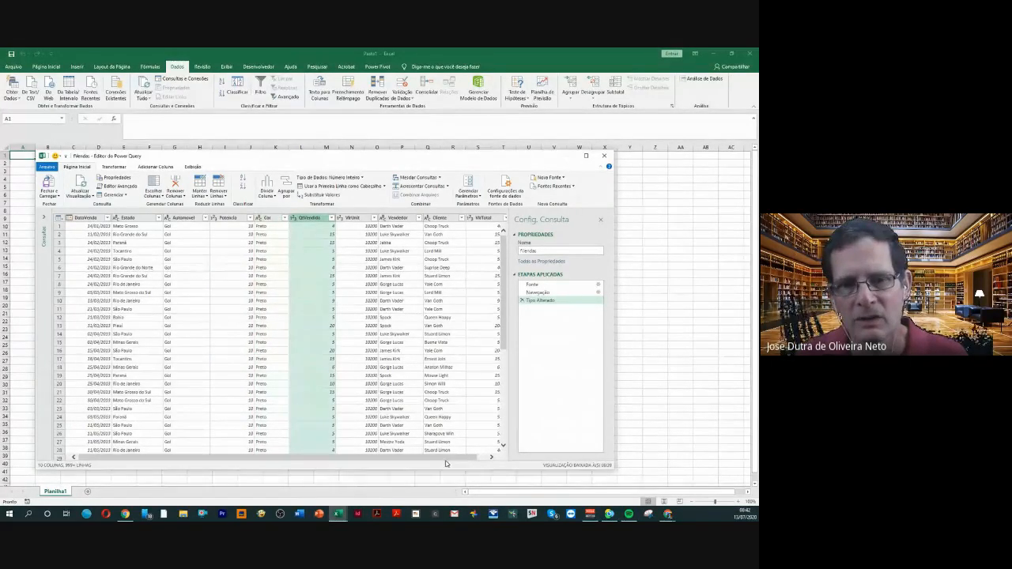
pyautogui.moveTo(444, 459); pyautogui.dragTo(461, 459)
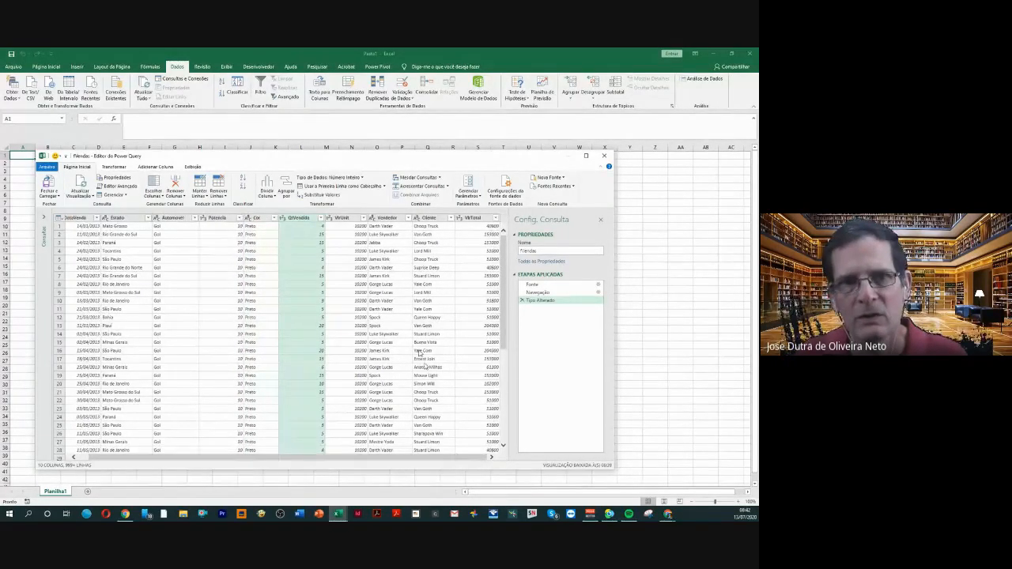
pyautogui.click(344, 220)
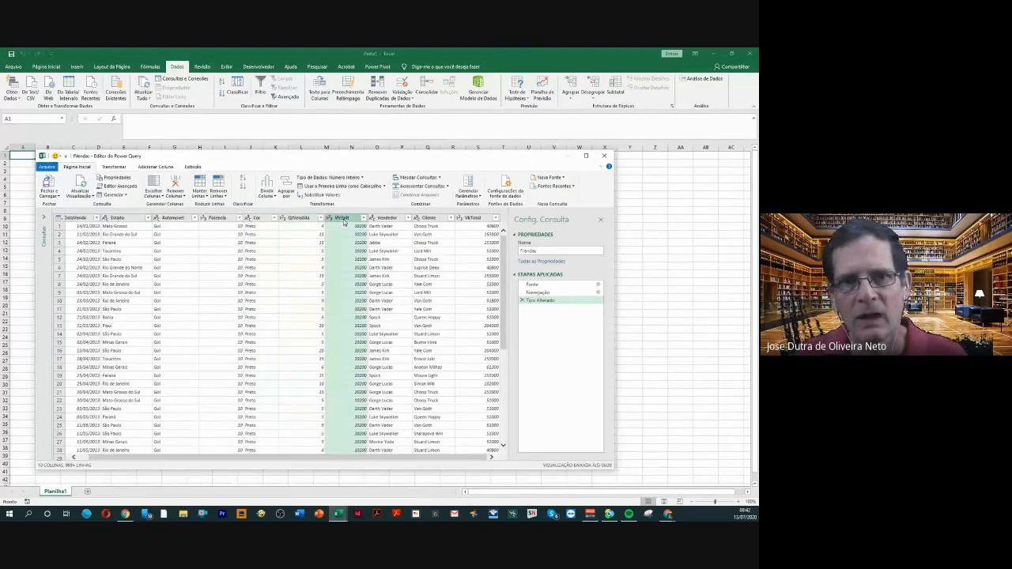
pyautogui.click(393, 220)
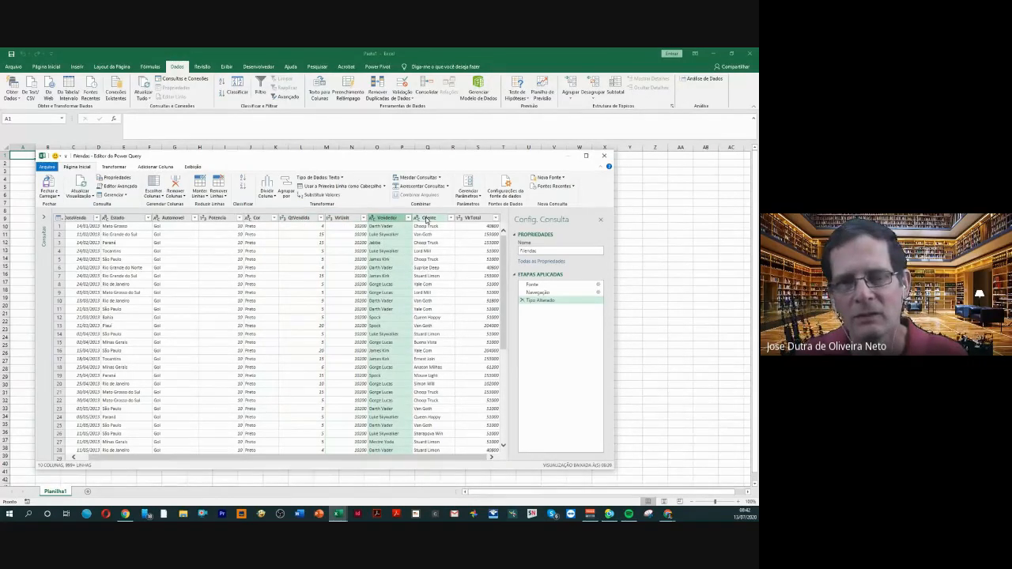
pyautogui.click(427, 219)
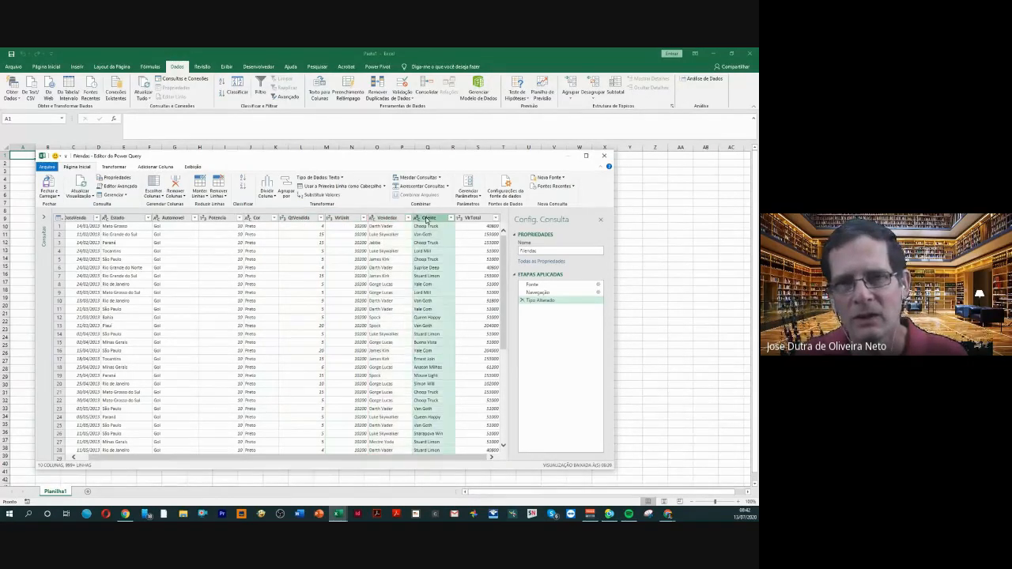
pyautogui.click(474, 219)
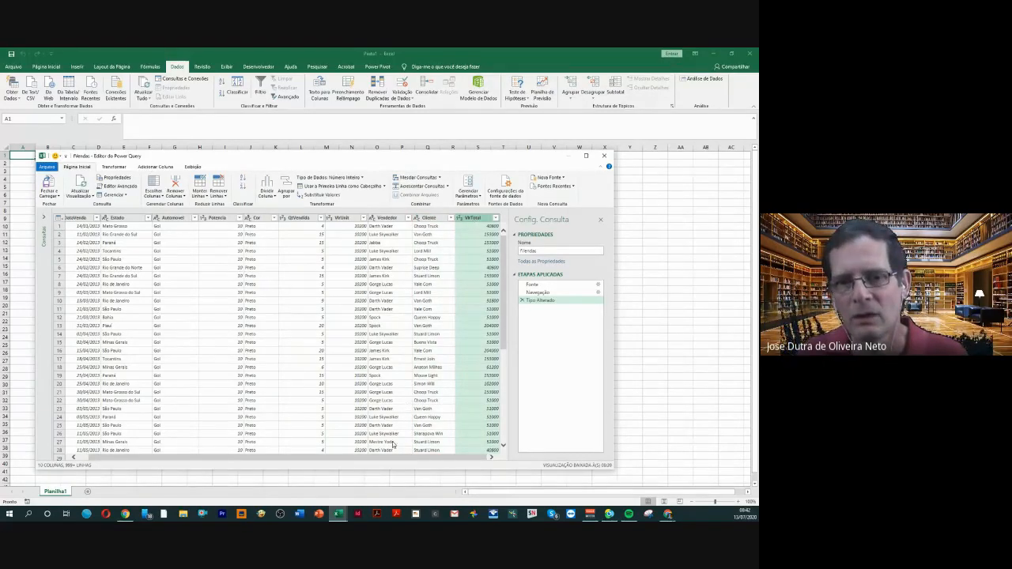
pyautogui.moveTo(400, 459); pyautogui.dragTo(300, 459)
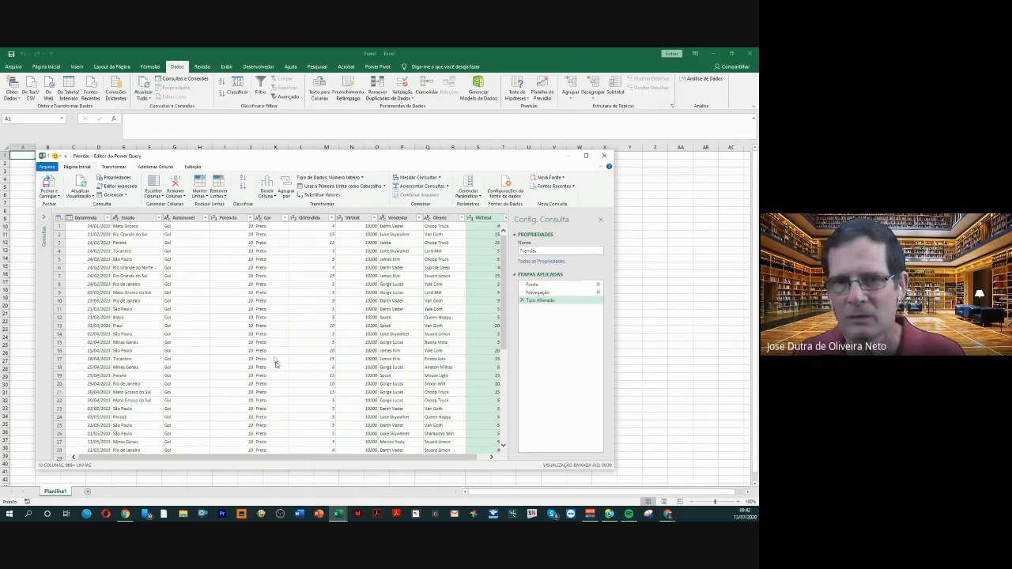
# Review the data types available for the Automovel column and leave its type as it is
pyautogui.click(191, 220)
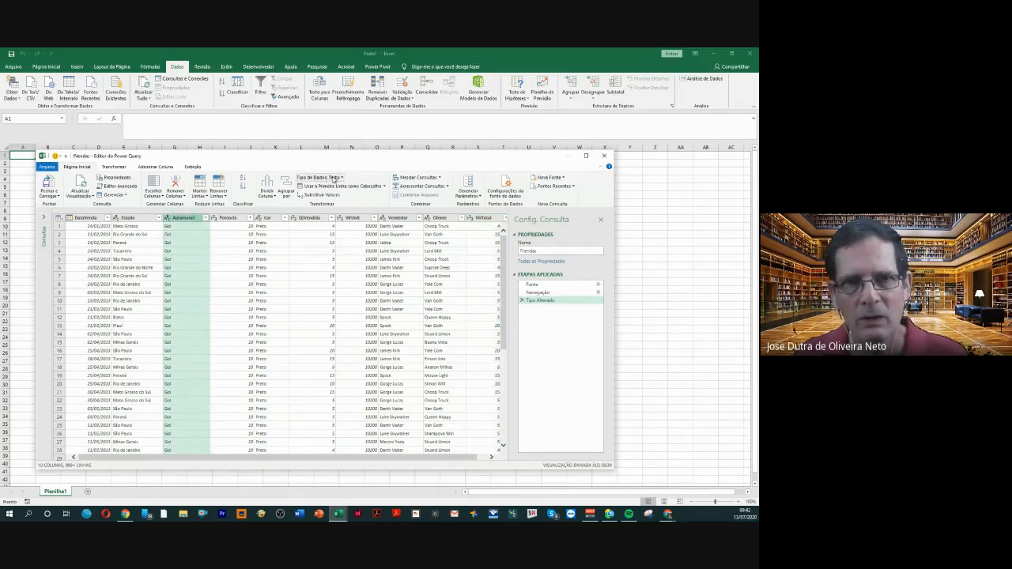
pyautogui.click(342, 178)
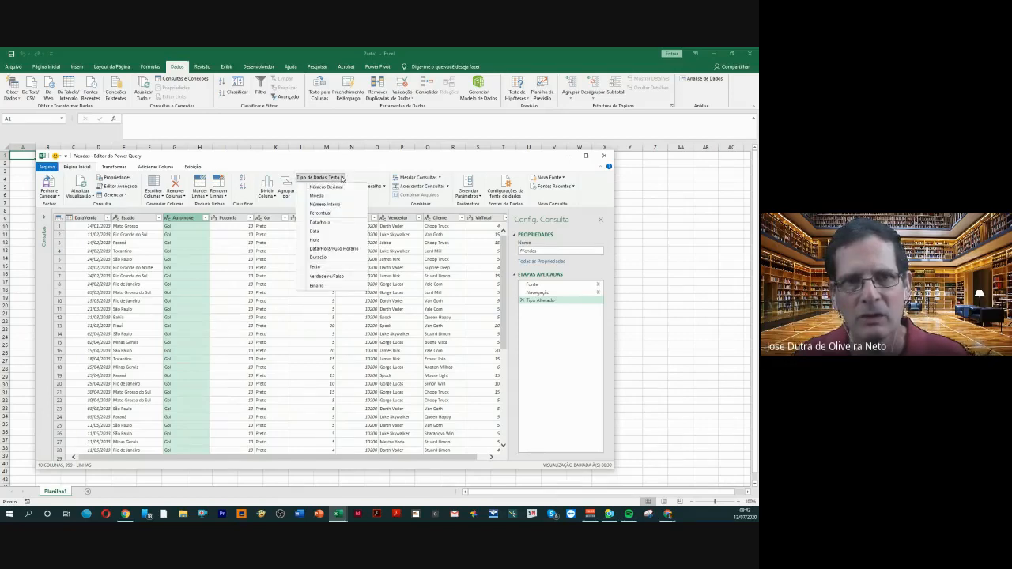
pyautogui.click(632, 273)
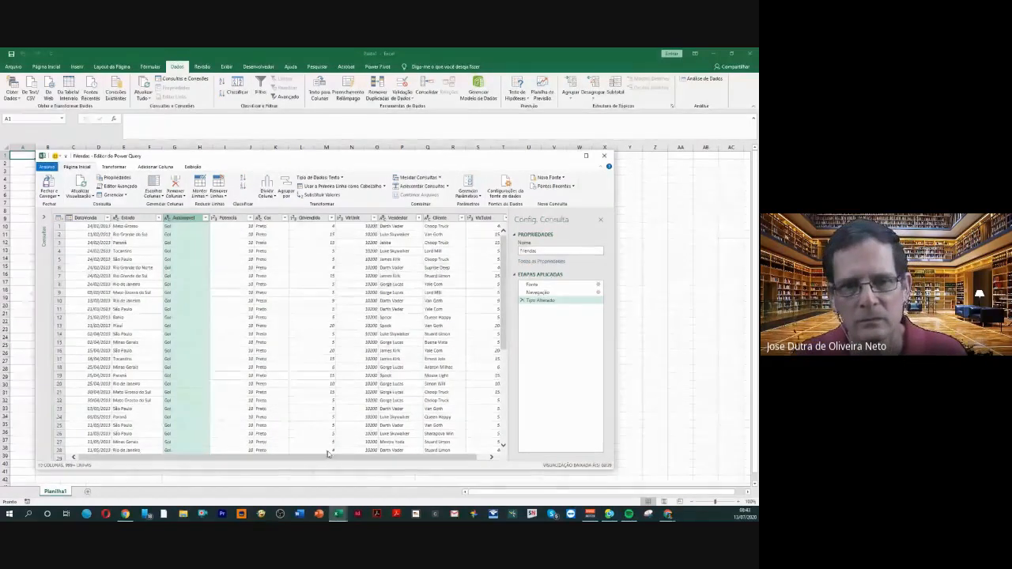
pyautogui.moveTo(336, 459); pyautogui.dragTo(278, 452)
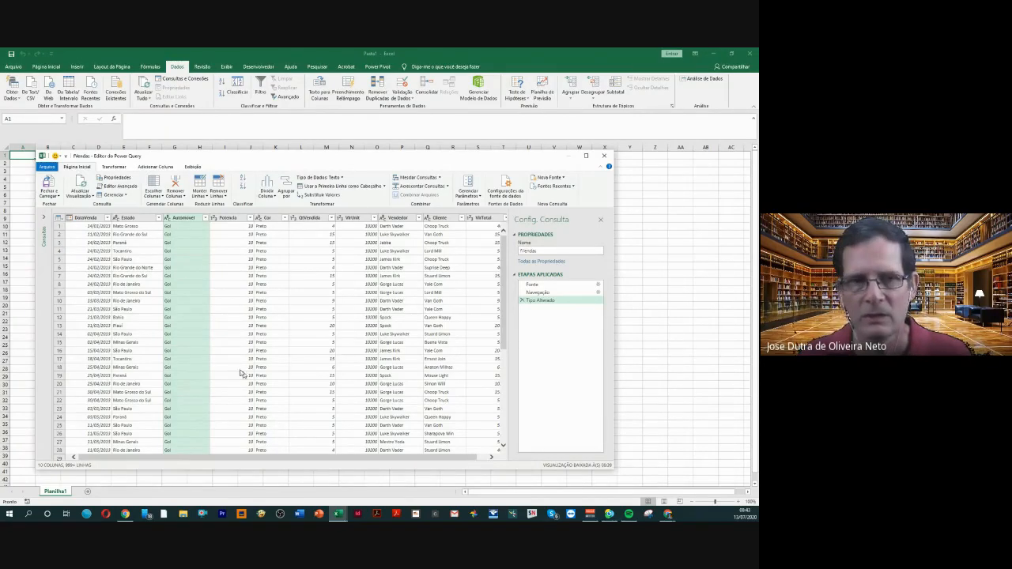
# Close the Power Query editor and bring up the options for where to load the fVendas query
pyautogui.click(59, 201)
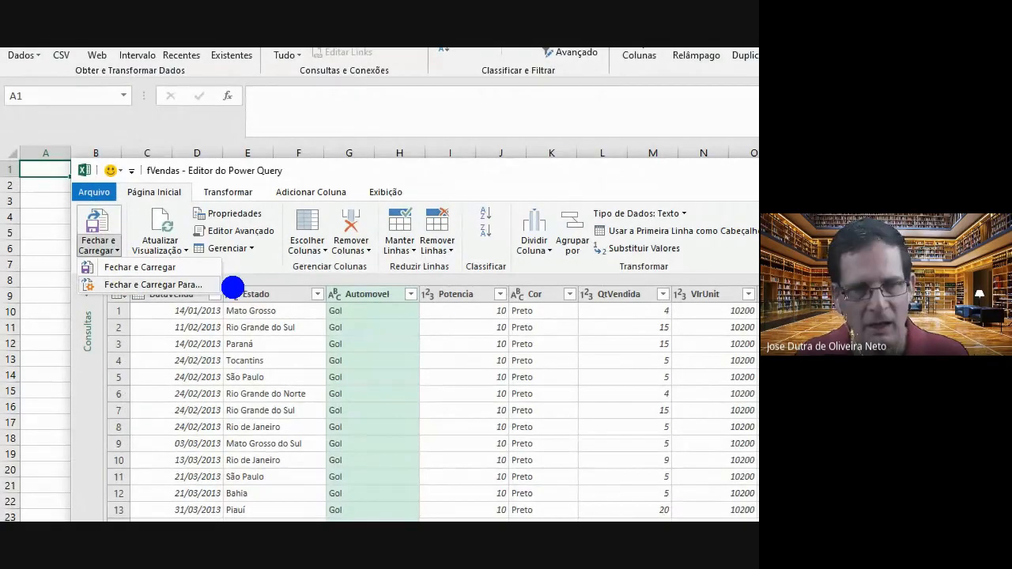
pyautogui.moveTo(233, 288)
pyautogui.mouseDown()
pyautogui.moveTo(711, 275)
pyautogui.moveTo(701, 285)
pyautogui.mouseUp()
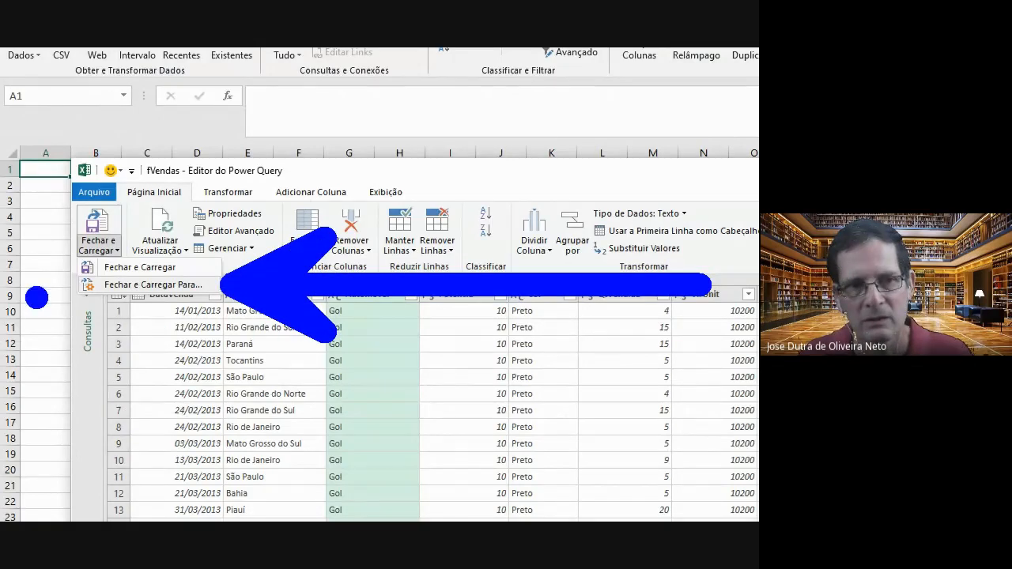
pyautogui.moveTo(77, 291); pyautogui.dragTo(2, 253)
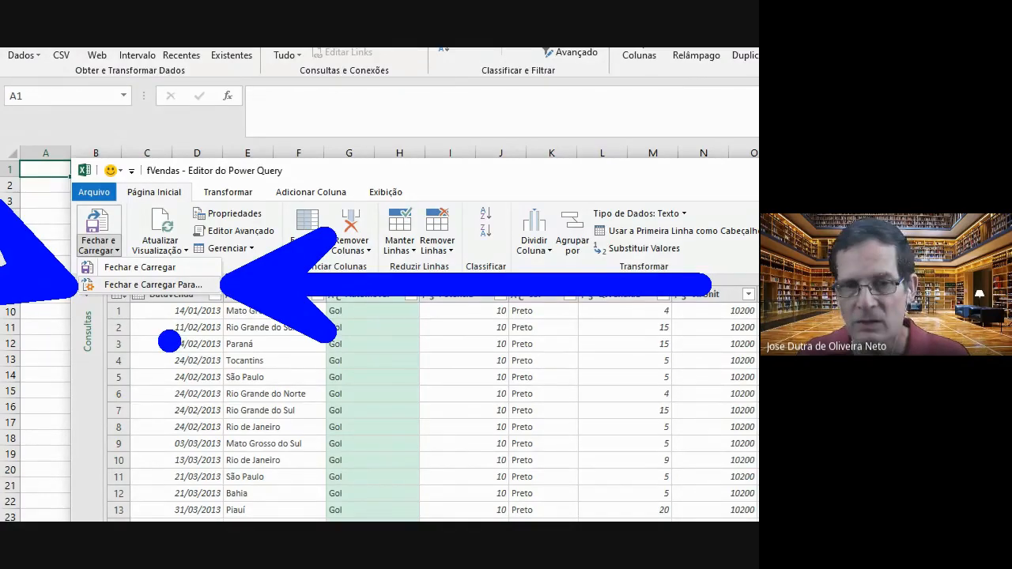
pyautogui.press('Escape')
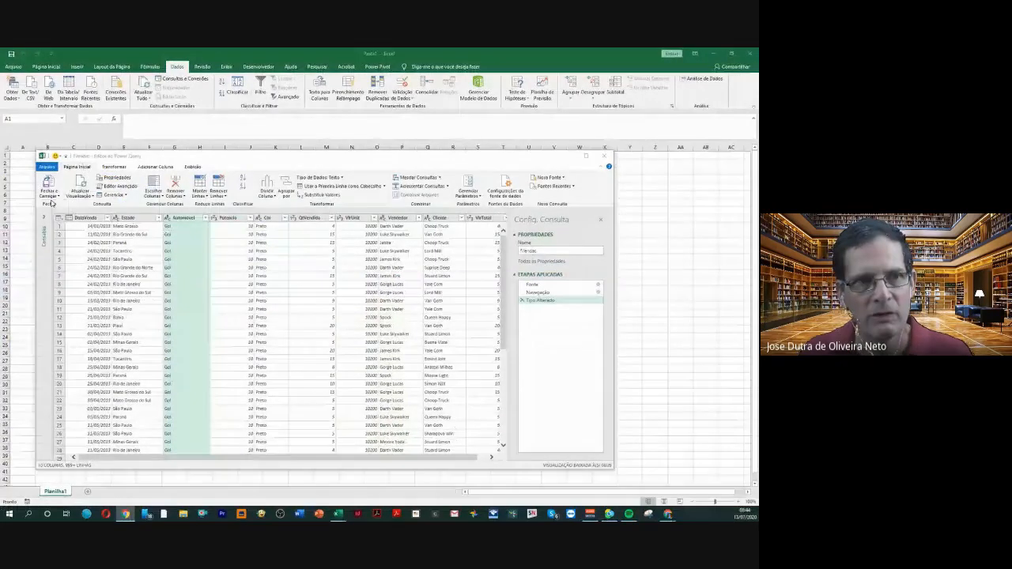
pyautogui.click(51, 195)
pyautogui.click(67, 204)
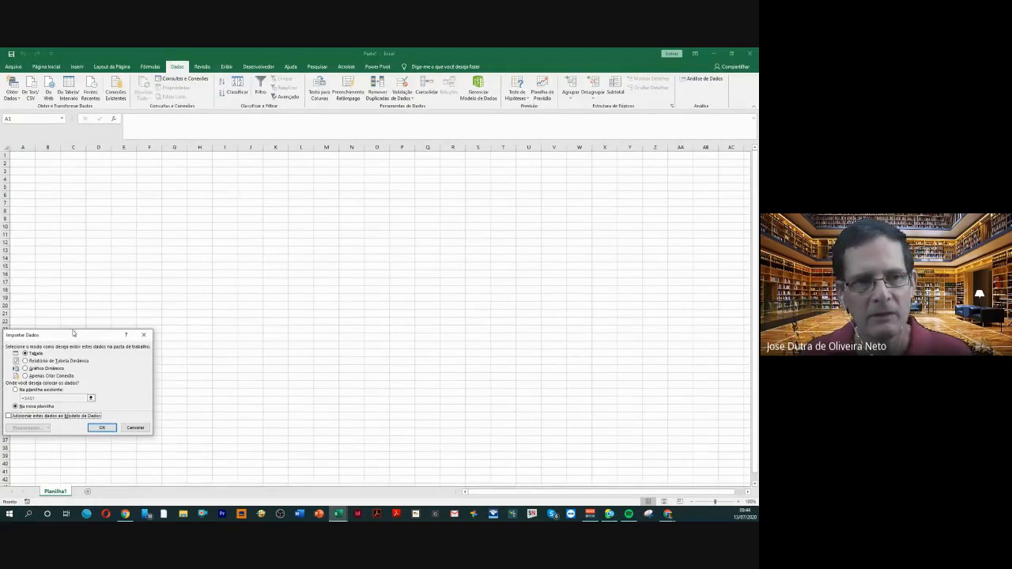
# Load the fVendas query as a connection only and add its data to the Data Model
pyautogui.moveTo(76, 334); pyautogui.dragTo(156, 246)
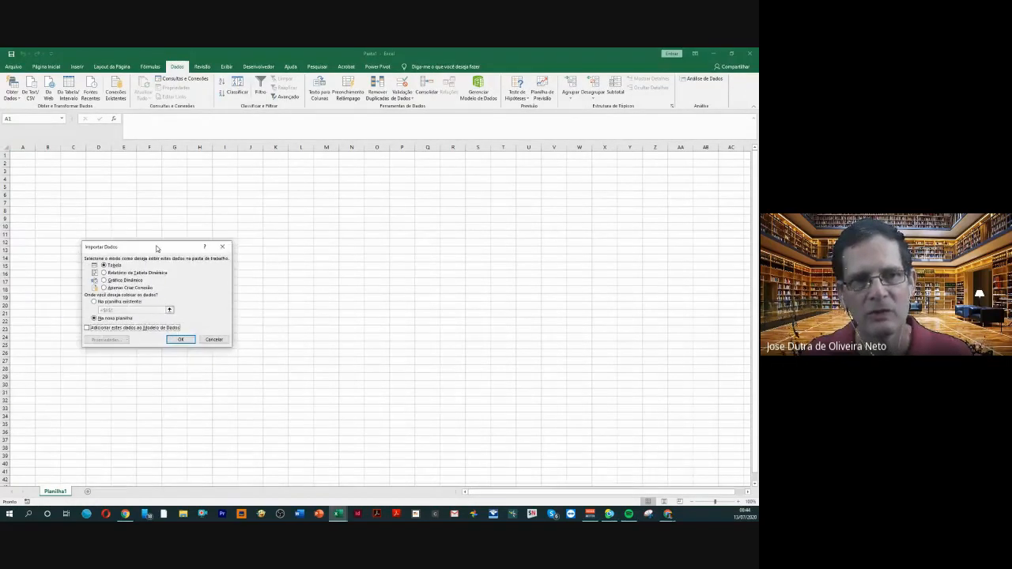
pyautogui.click(104, 288)
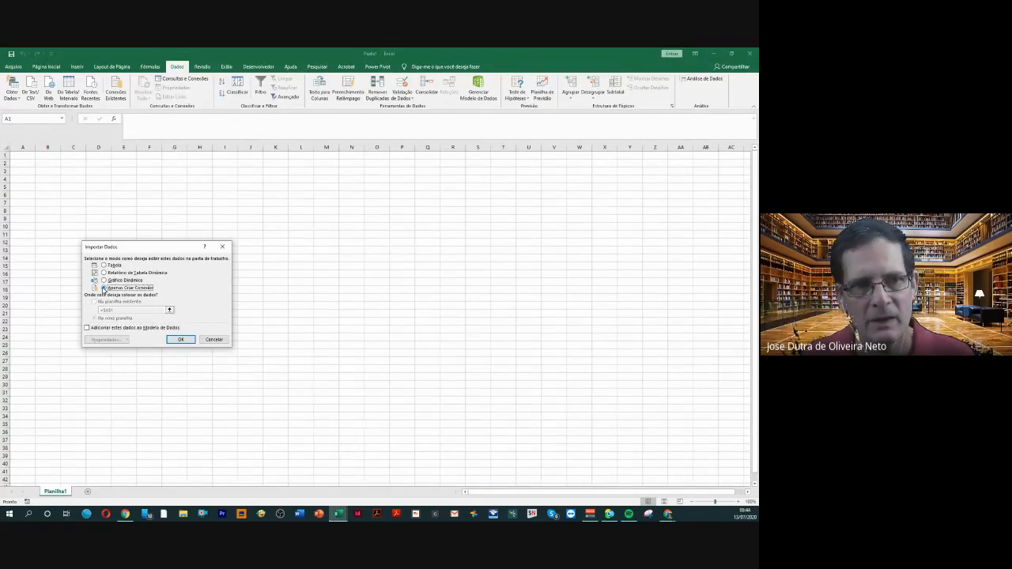
pyautogui.click(88, 329)
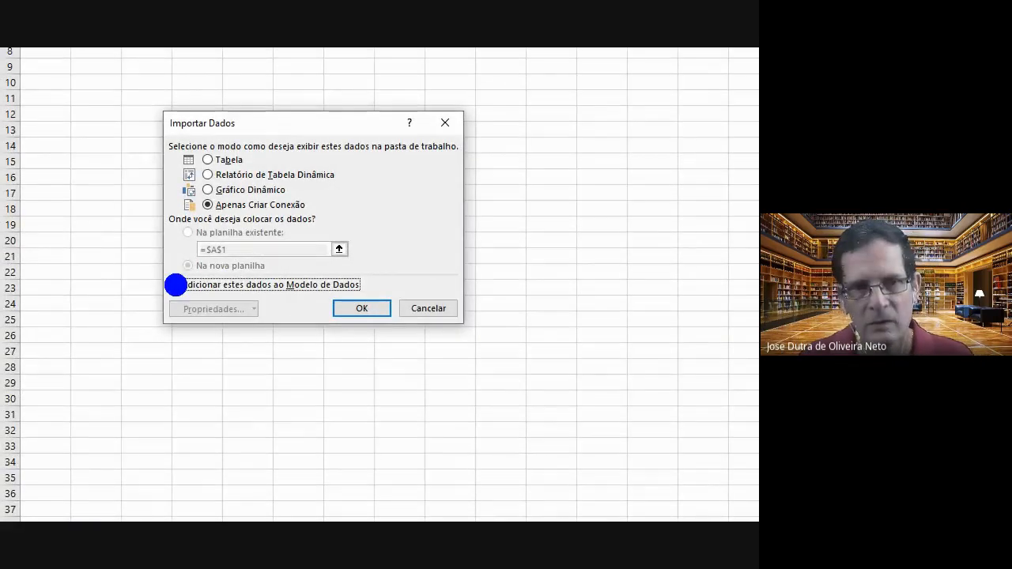
pyautogui.moveTo(327, 204)
pyautogui.mouseDown()
pyautogui.moveTo(431, 186)
pyautogui.moveTo(565, 199)
pyautogui.mouseUp()
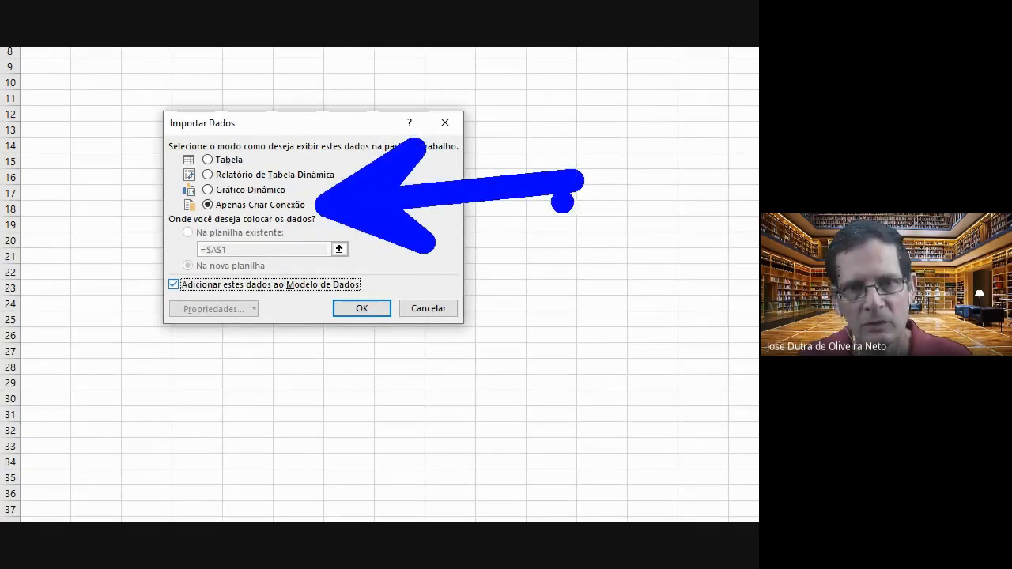
pyautogui.moveTo(149, 282)
pyautogui.mouseDown()
pyautogui.moveTo(55, 214)
pyautogui.moveTo(43, 95)
pyautogui.mouseUp()
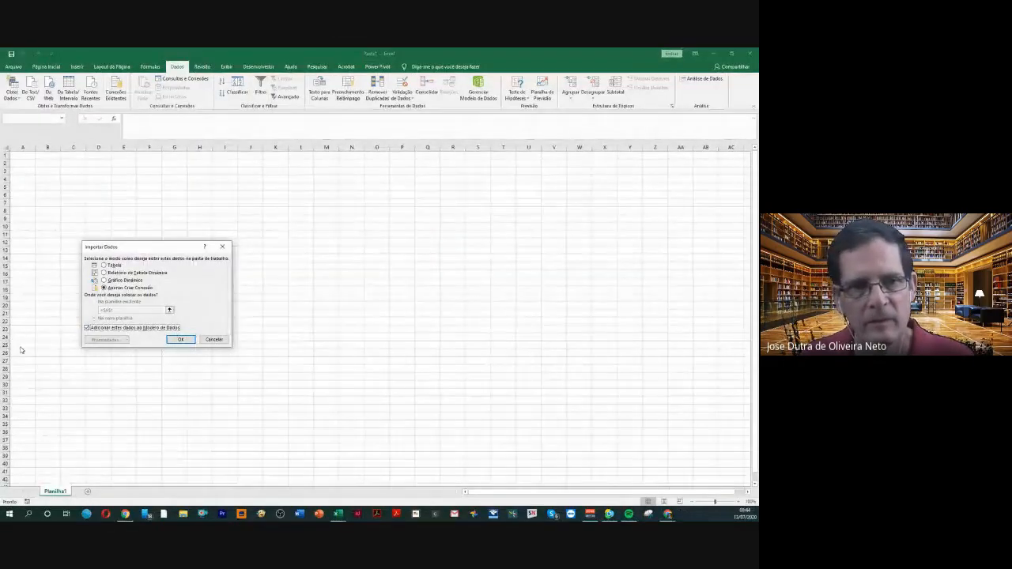
pyautogui.click(179, 340)
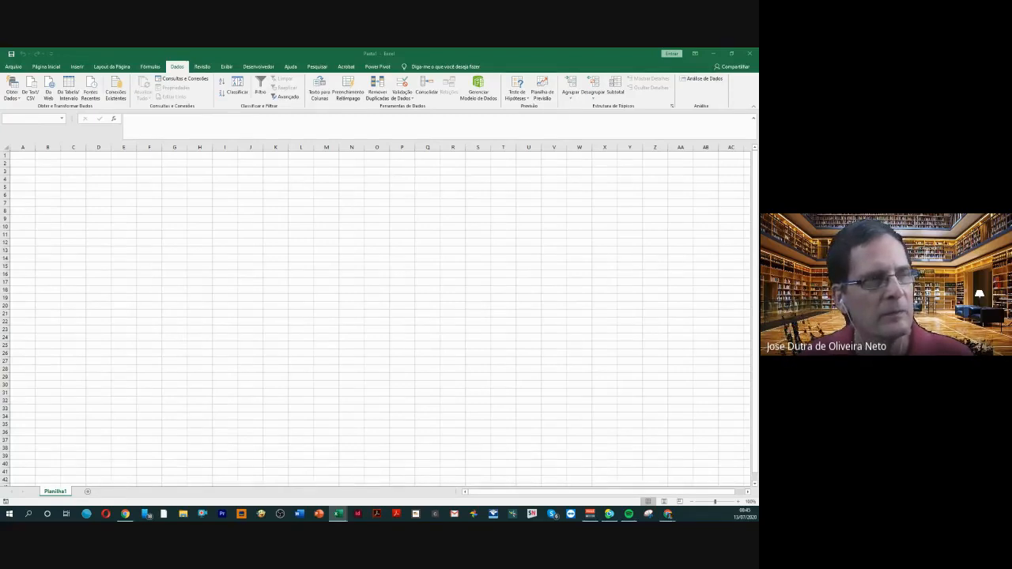
# Bring the fVendas_13_julho workbook into view at full size and close it
pyautogui.moveTo(2, 223); pyautogui.dragTo(300, 201)
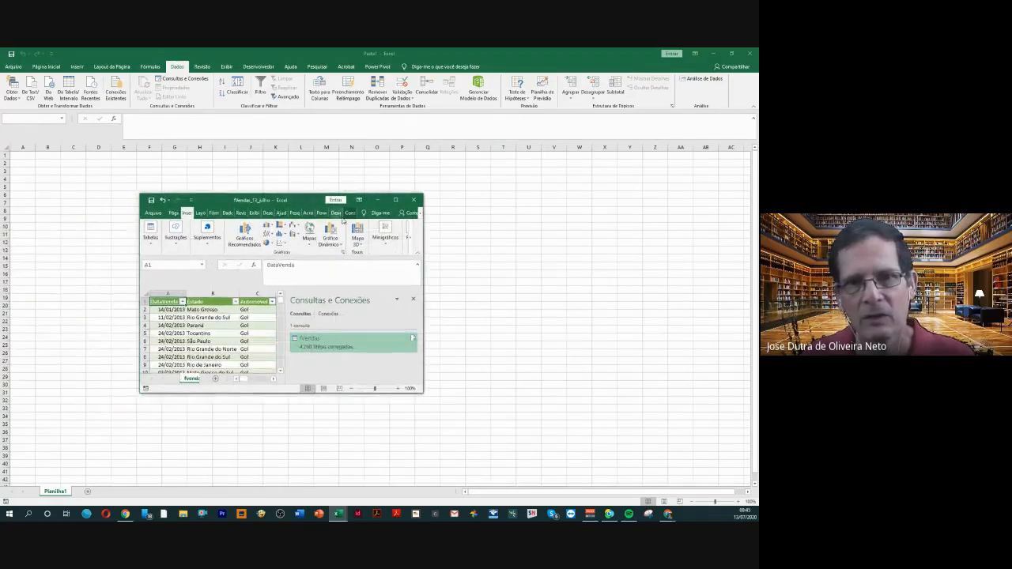
pyautogui.click(395, 200)
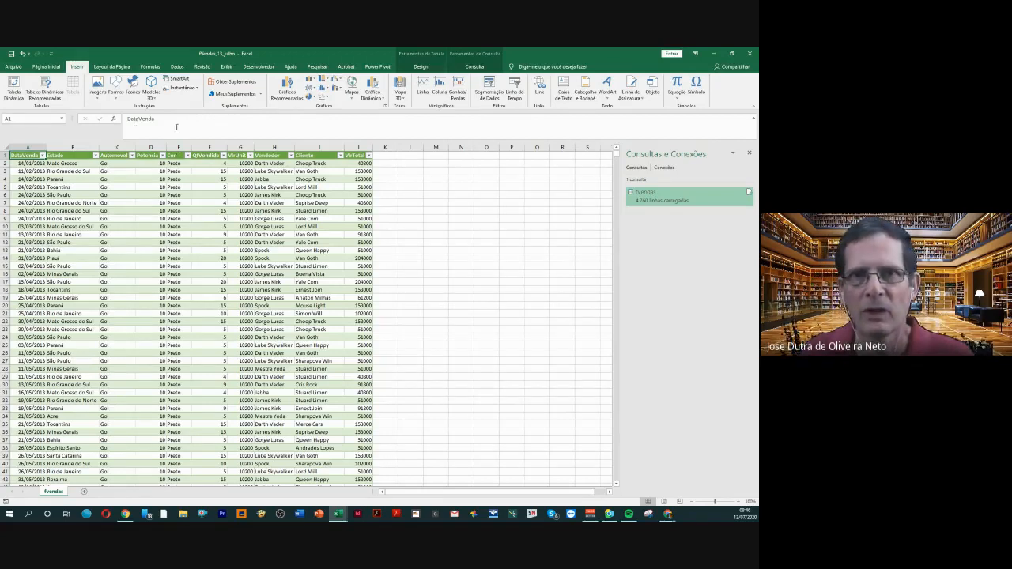
pyautogui.click(750, 54)
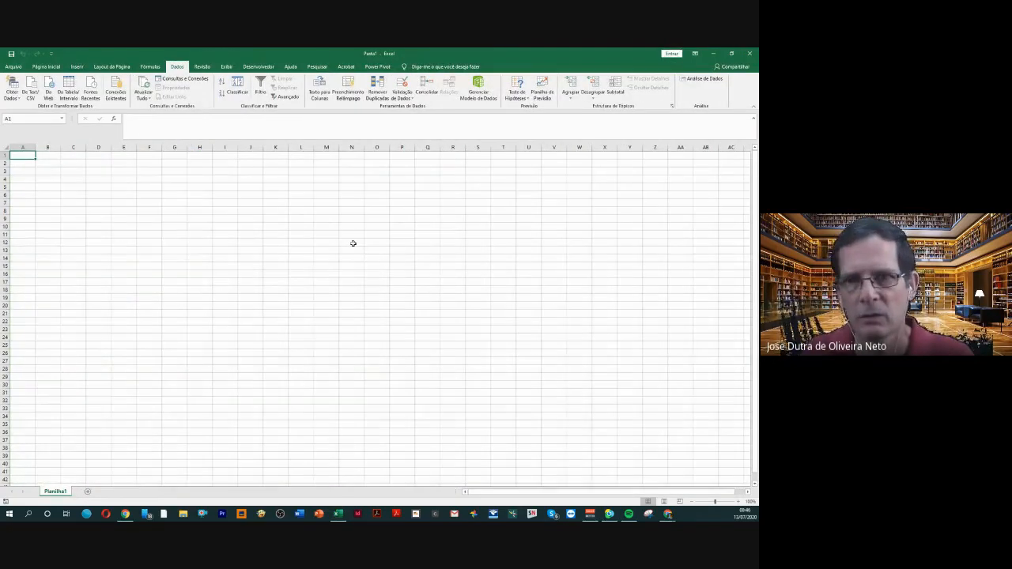
# Import the fVendas_13_julho workbook from the Área de Trabalho folder as a data source once more
pyautogui.click(353, 244)
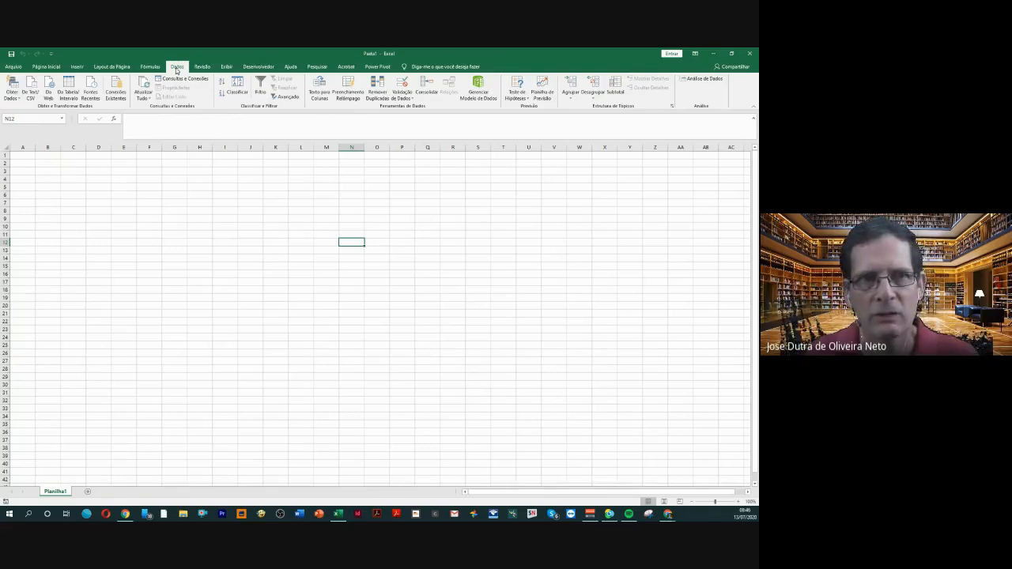
pyautogui.click(13, 92)
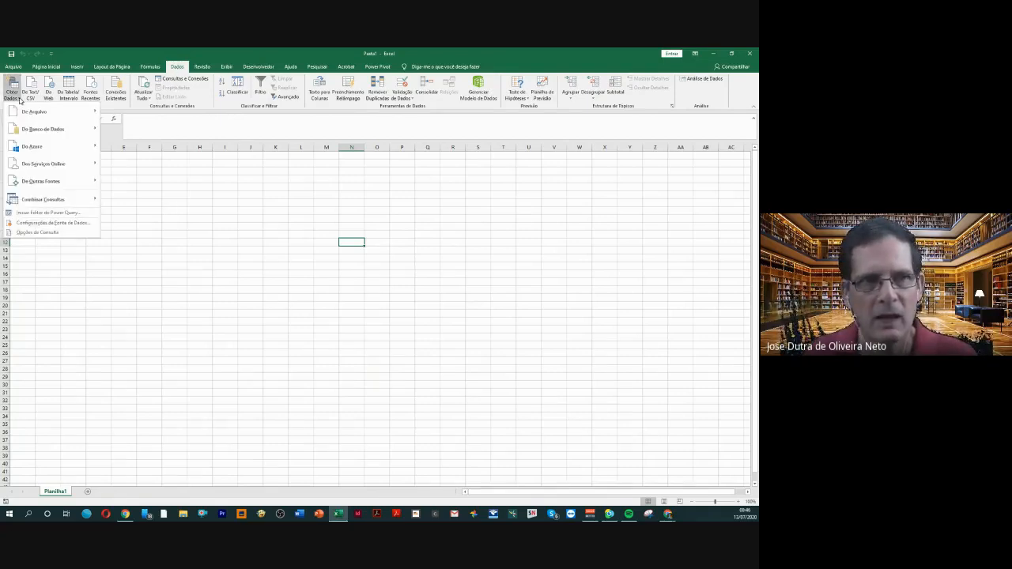
pyautogui.moveTo(32, 111)
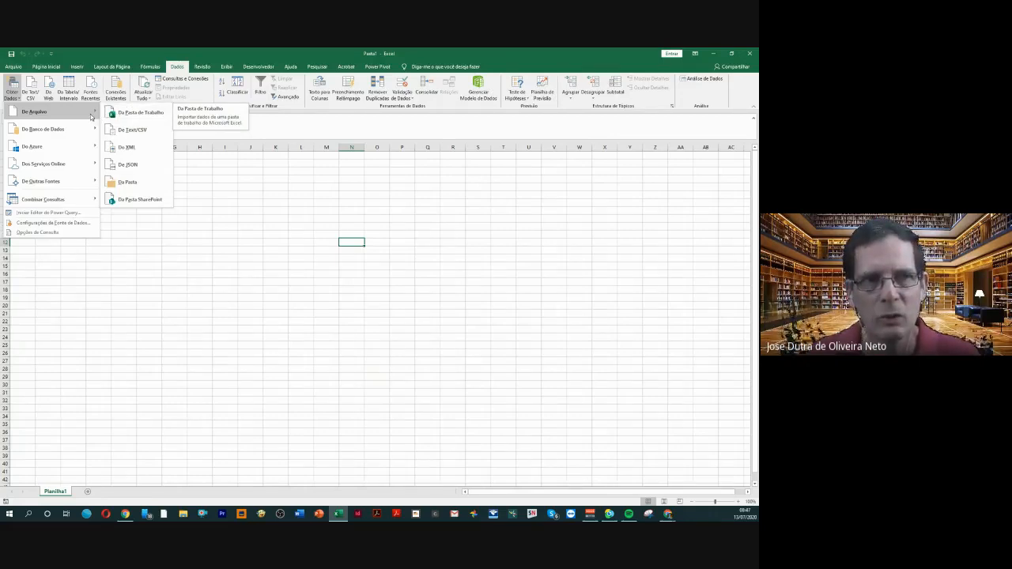
pyautogui.click(136, 113)
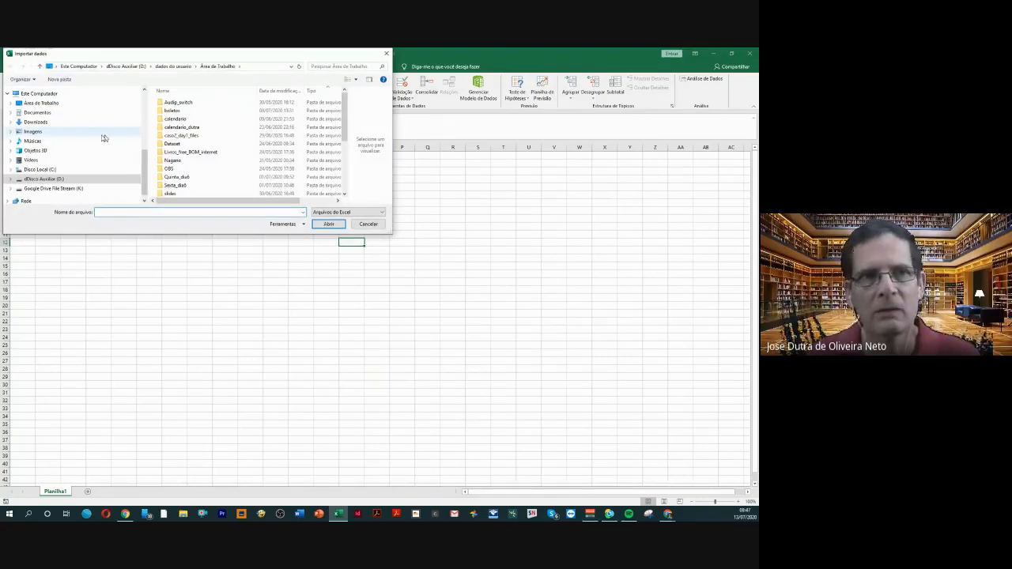
pyautogui.click(40, 103)
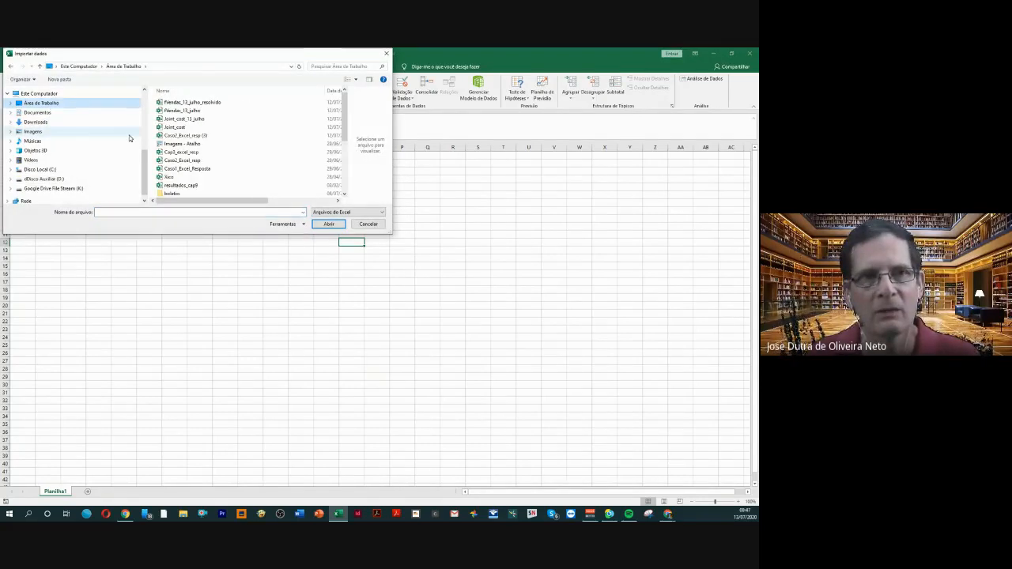
pyautogui.click(198, 111)
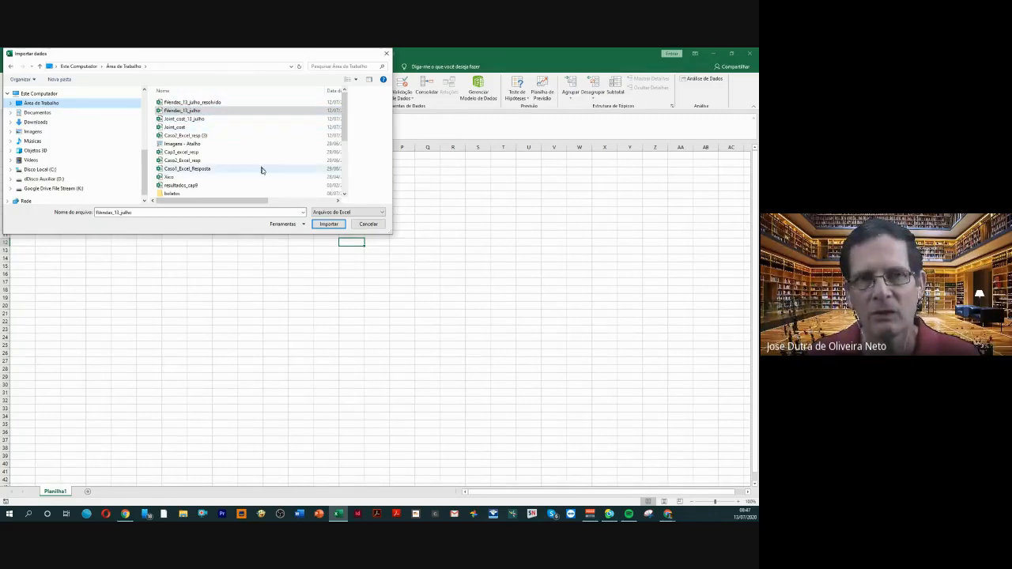
pyautogui.click(328, 225)
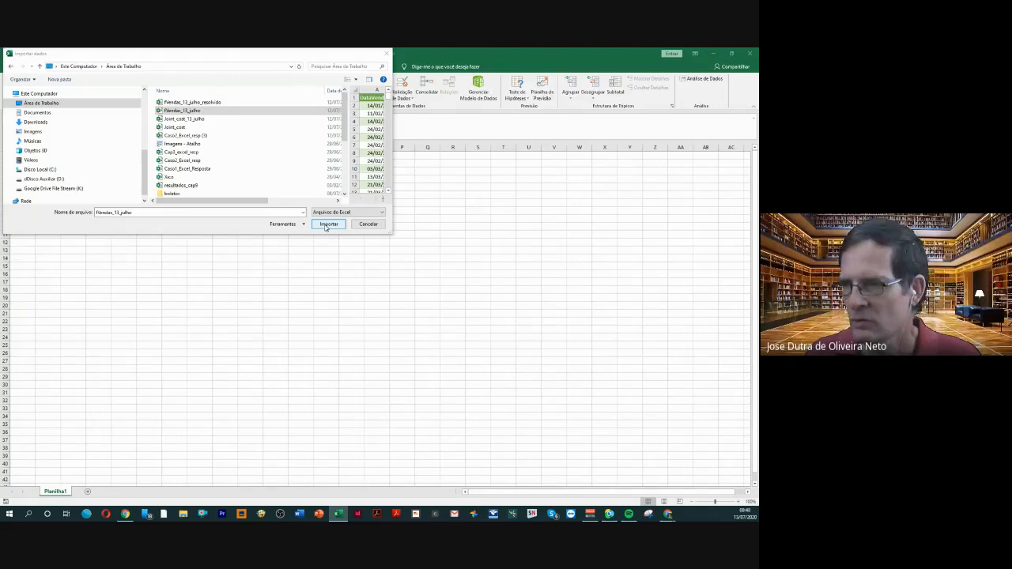
pyautogui.click(327, 224)
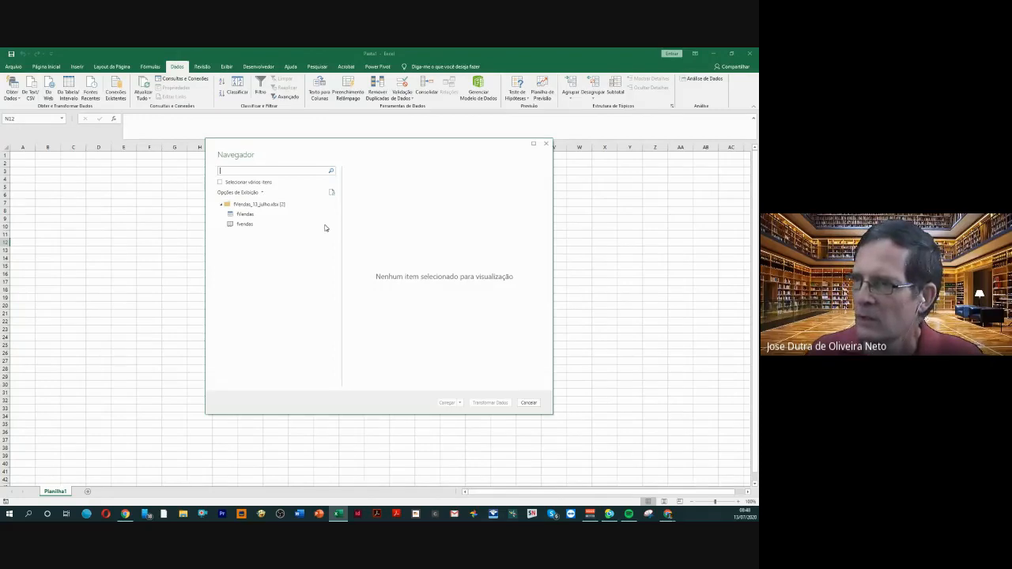
# Choose the fVendas table in the Navigator and open it for transformation in the Power Query editor
pyautogui.click(261, 215)
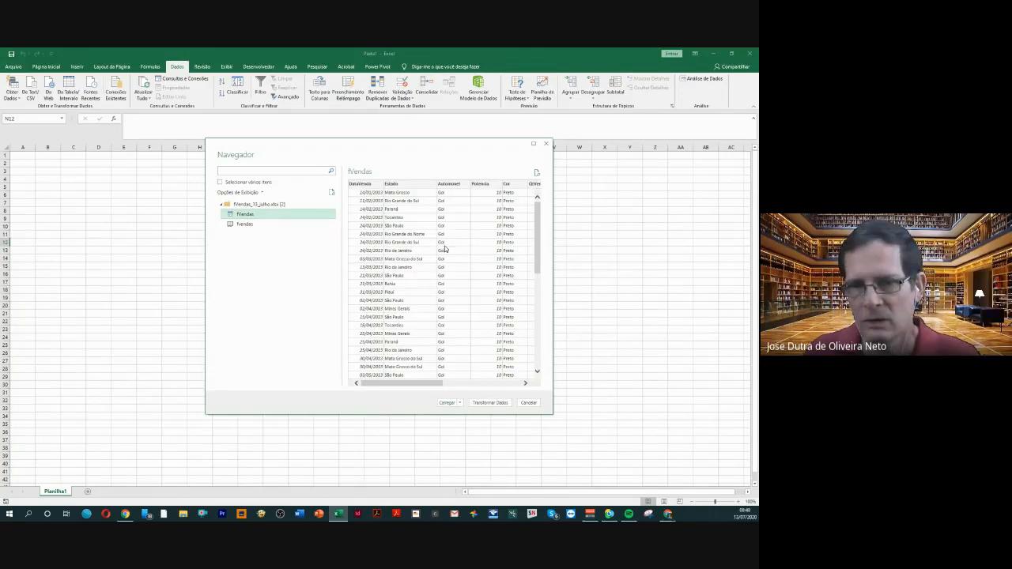
pyautogui.click(491, 404)
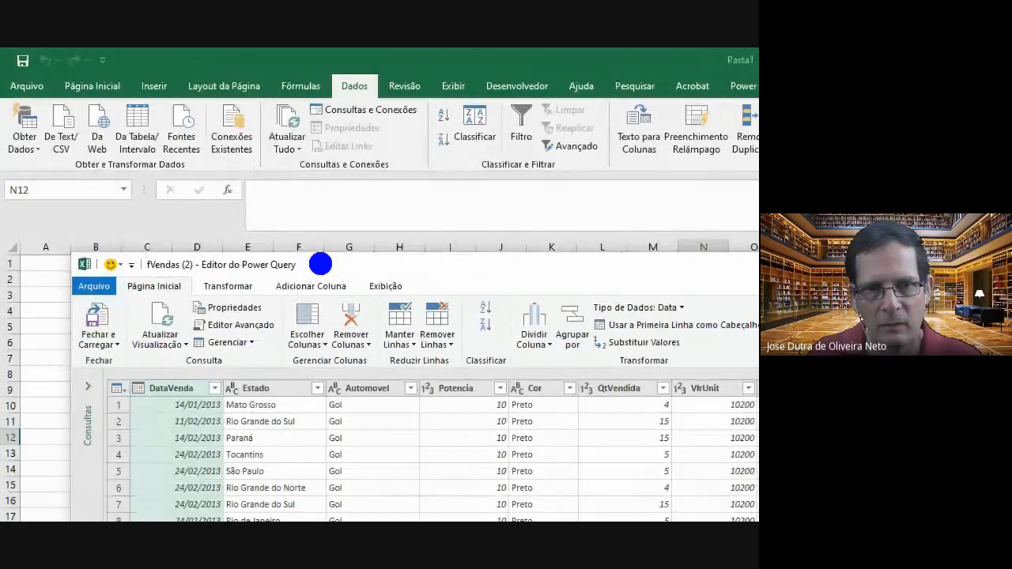
pyautogui.moveTo(320, 264); pyautogui.dragTo(692, 264)
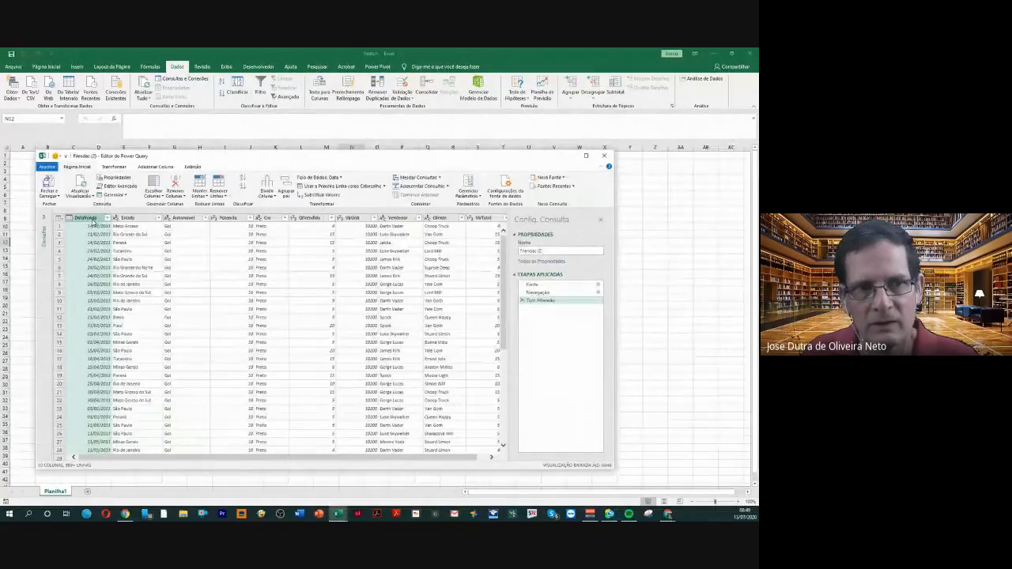
# Check the data types of the re-imported table's columns from Estado through VlrUnit
pyautogui.click(127, 218)
pyautogui.click(175, 219)
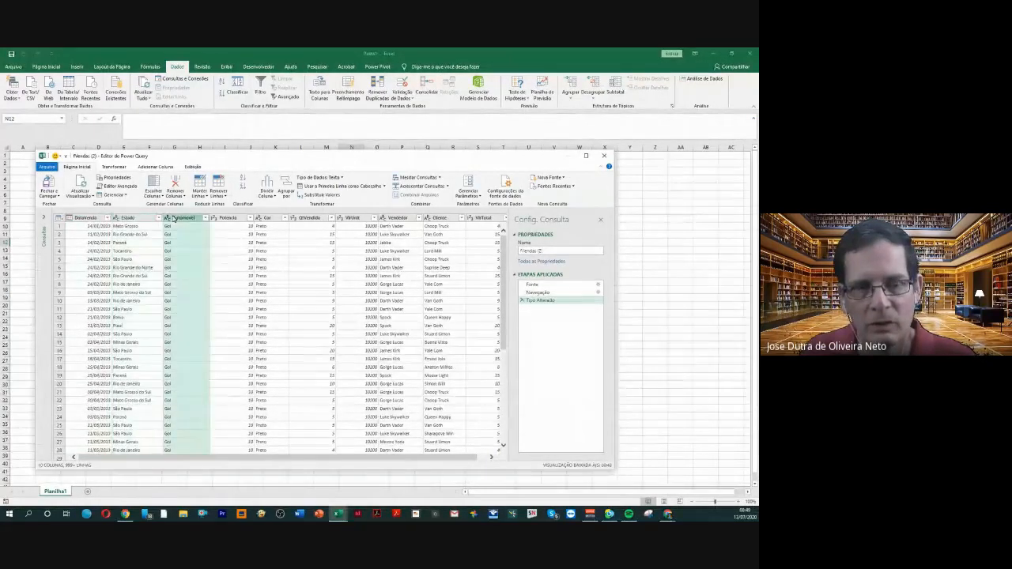
pyautogui.click(230, 219)
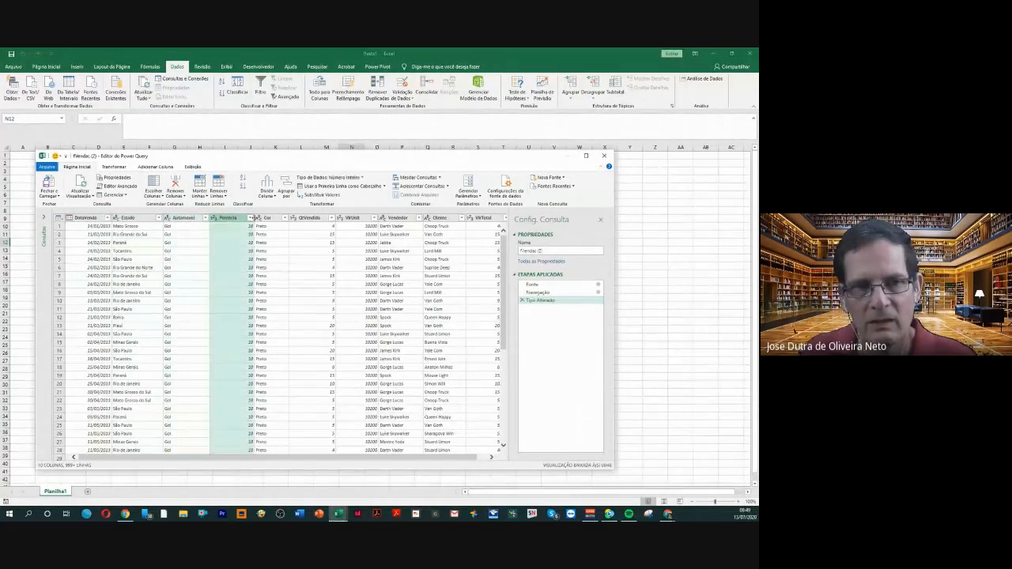
pyautogui.click(269, 219)
pyautogui.click(315, 219)
pyautogui.click(346, 219)
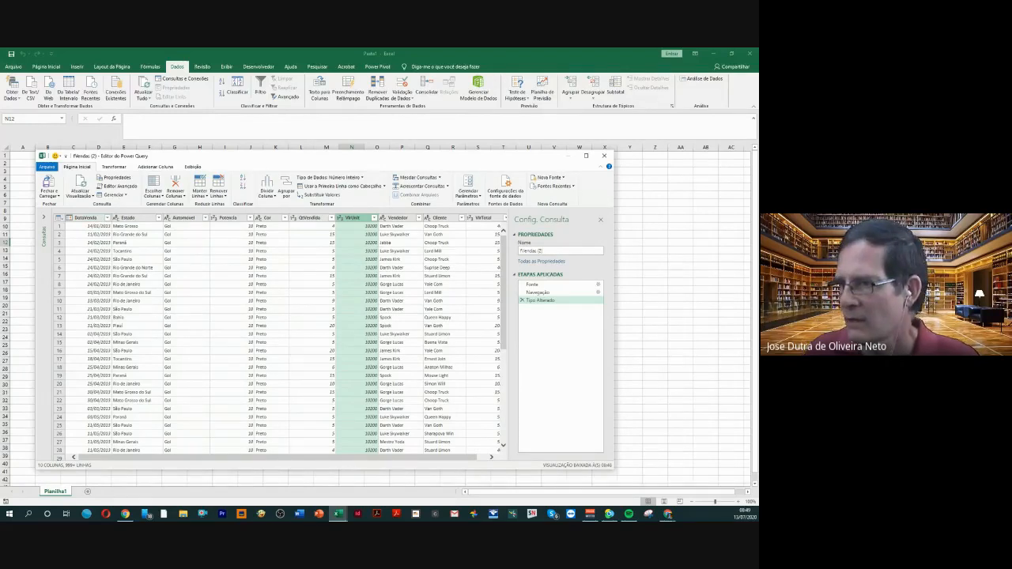
# Close the Power Query editor and bring up the load options for the second fVendas query
pyautogui.hotkey('alt', 'Tab')
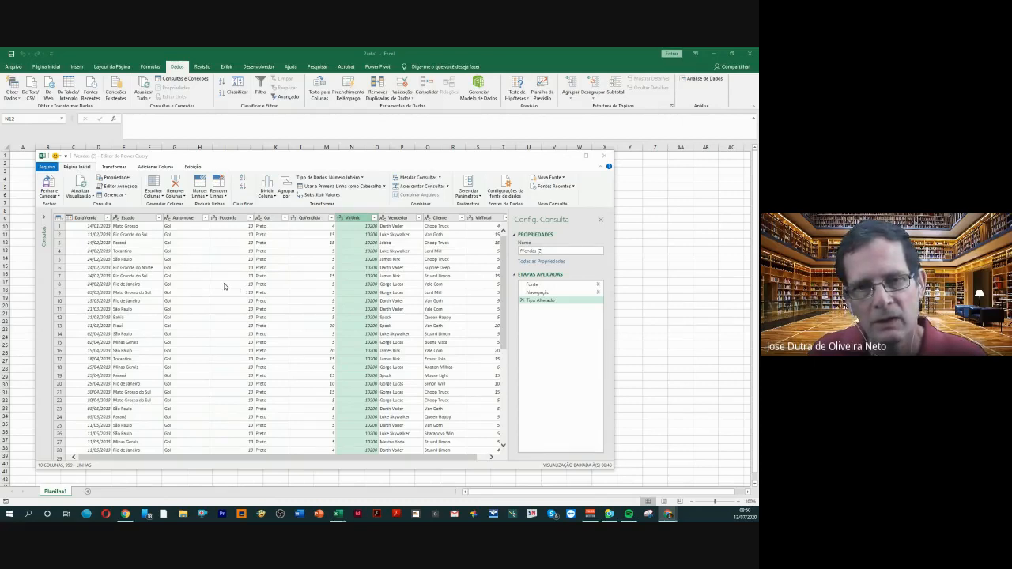
pyautogui.click(59, 199)
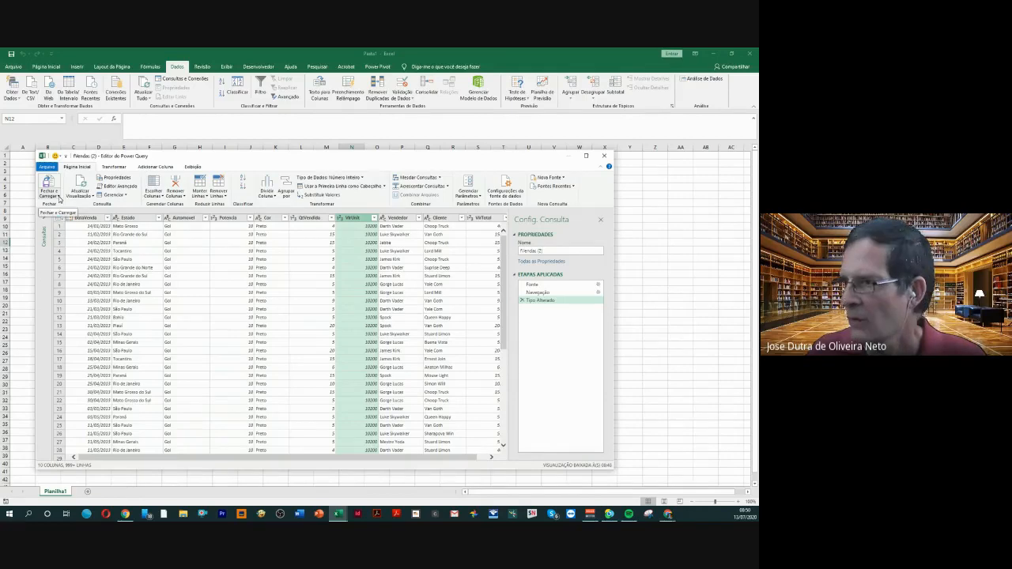
pyautogui.click(60, 199)
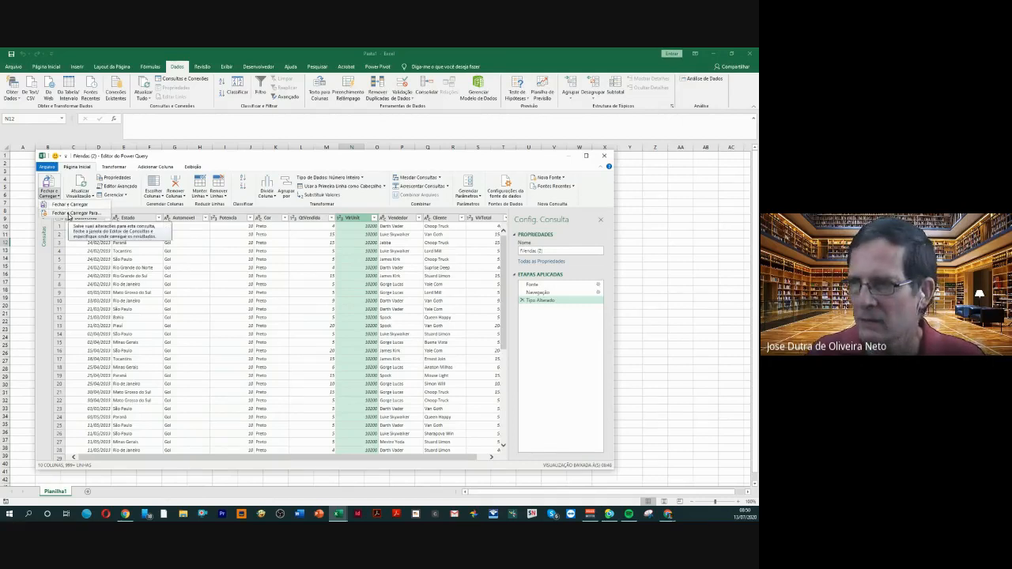
pyautogui.click(70, 214)
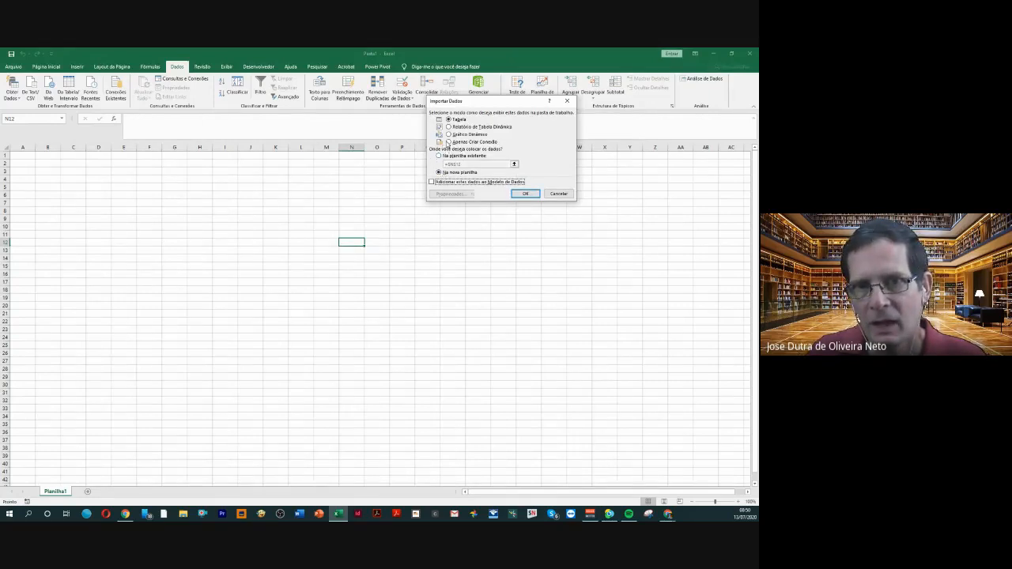
# Load the second fVendas query as a connection only and add its data to the Data Model
pyautogui.click(449, 142)
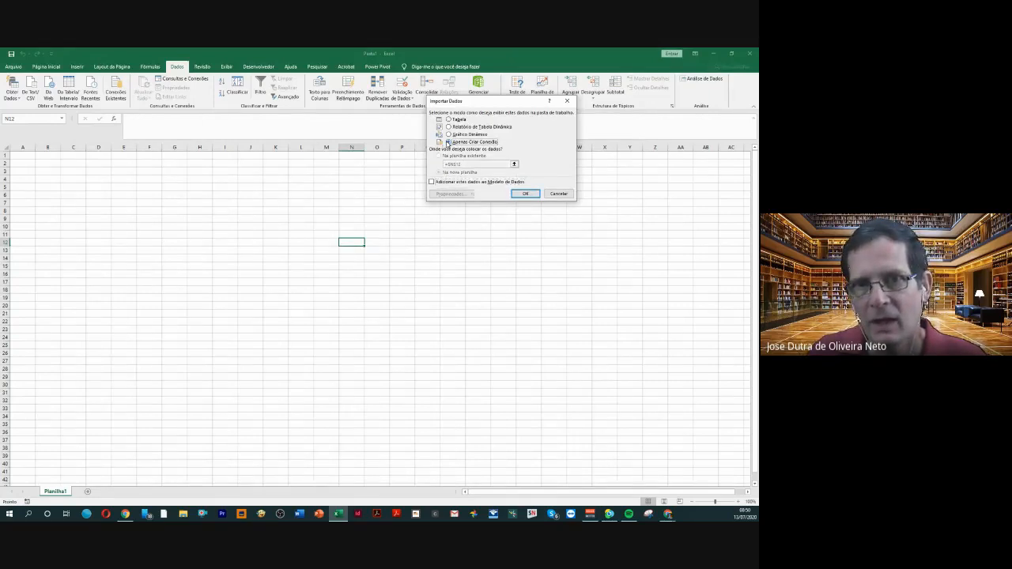
pyautogui.click(432, 183)
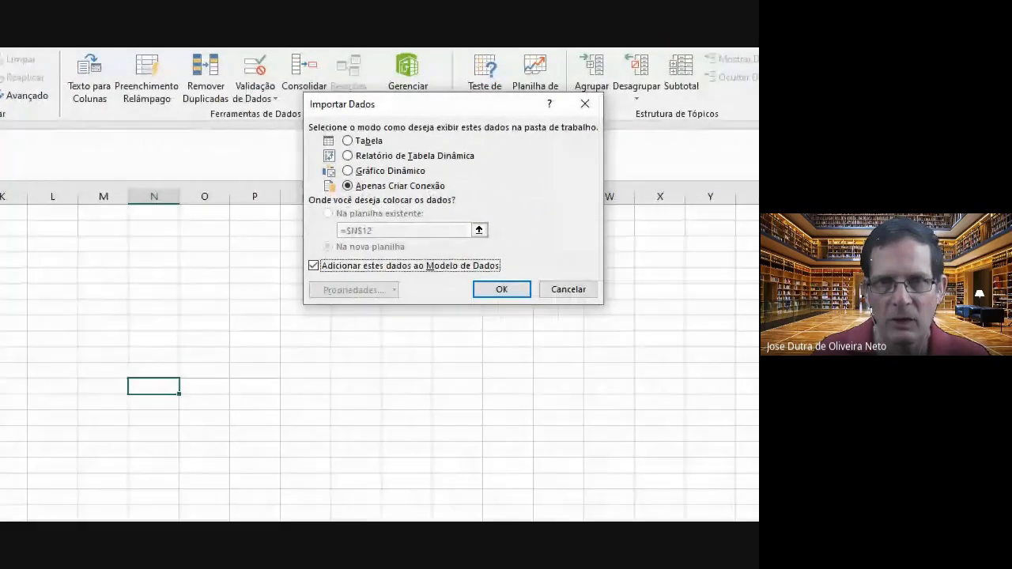
pyautogui.click(380, 285)
pyautogui.moveTo(469, 182)
pyautogui.mouseDown()
pyautogui.moveTo(731, 198)
pyautogui.moveTo(731, 183)
pyautogui.mouseUp()
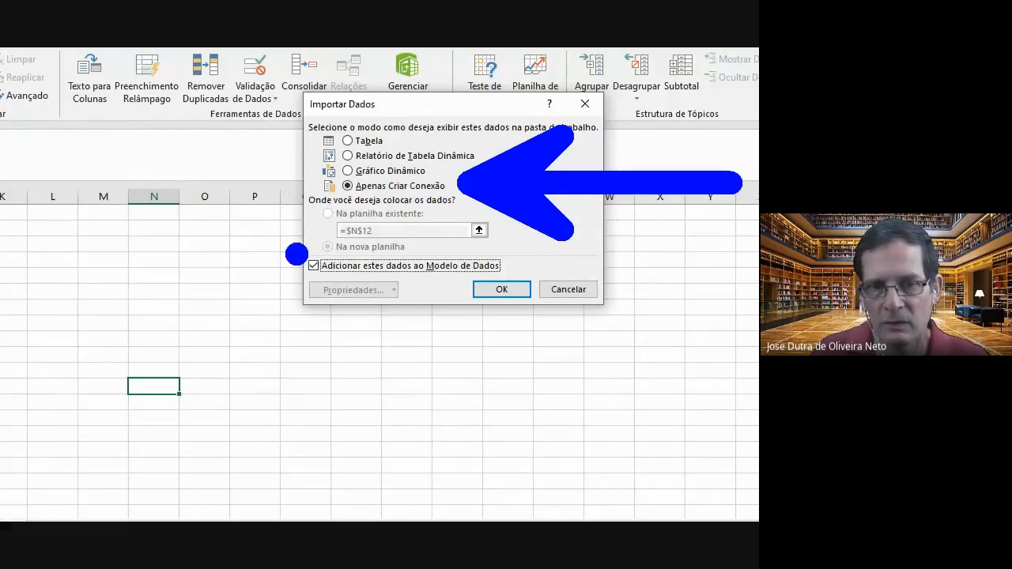
pyautogui.moveTo(304, 261); pyautogui.dragTo(39, 86)
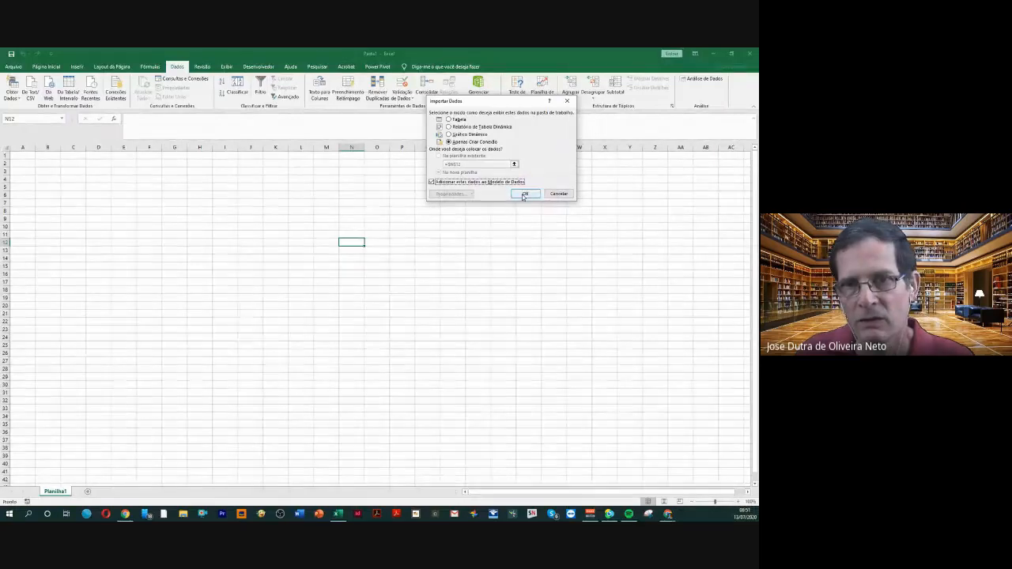
pyautogui.click(525, 194)
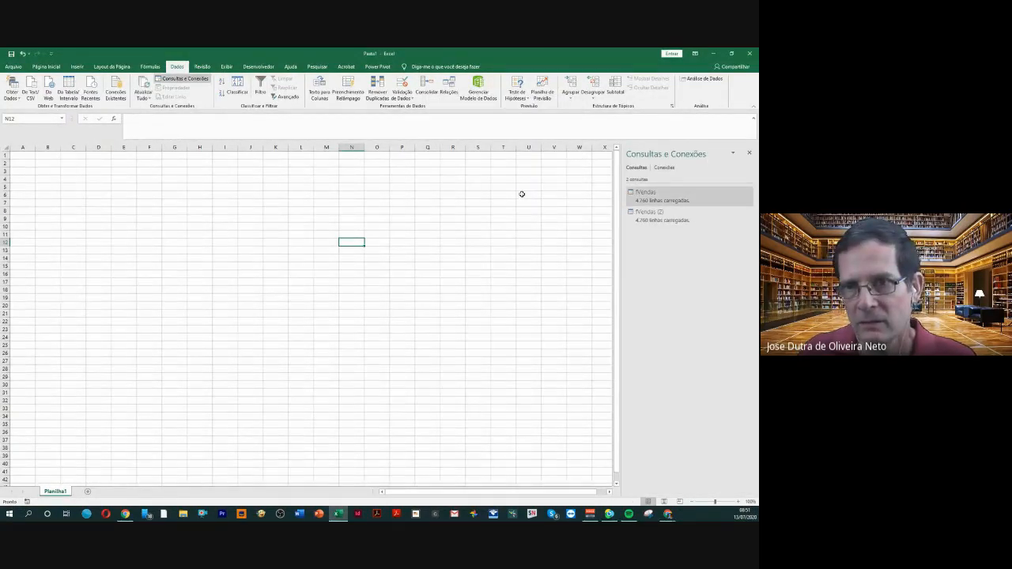
# Delete the duplicate fVendas (2) query from the workbook
pyautogui.click(650, 218)
pyautogui.rightClick(651, 218)
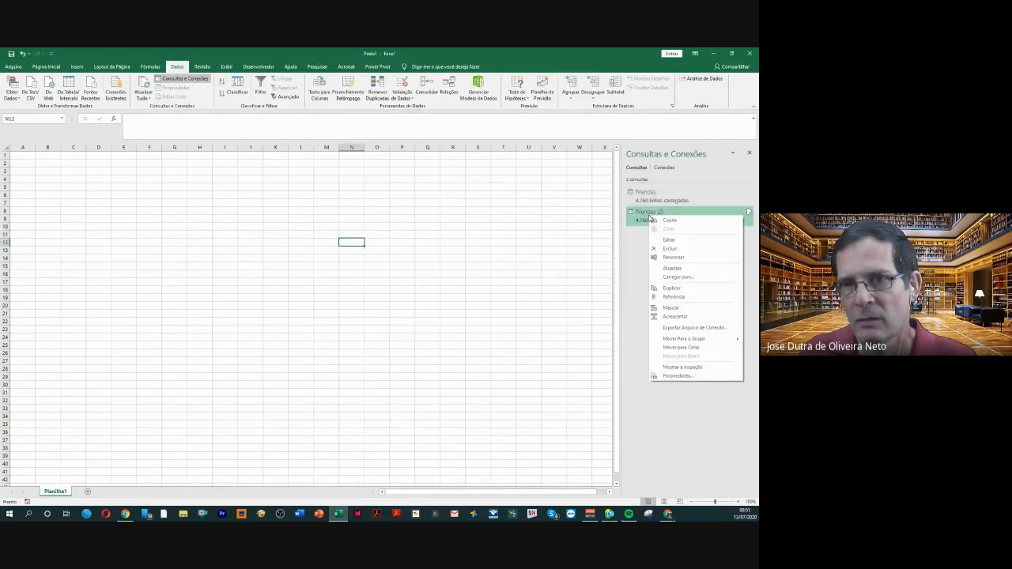
pyautogui.click(669, 248)
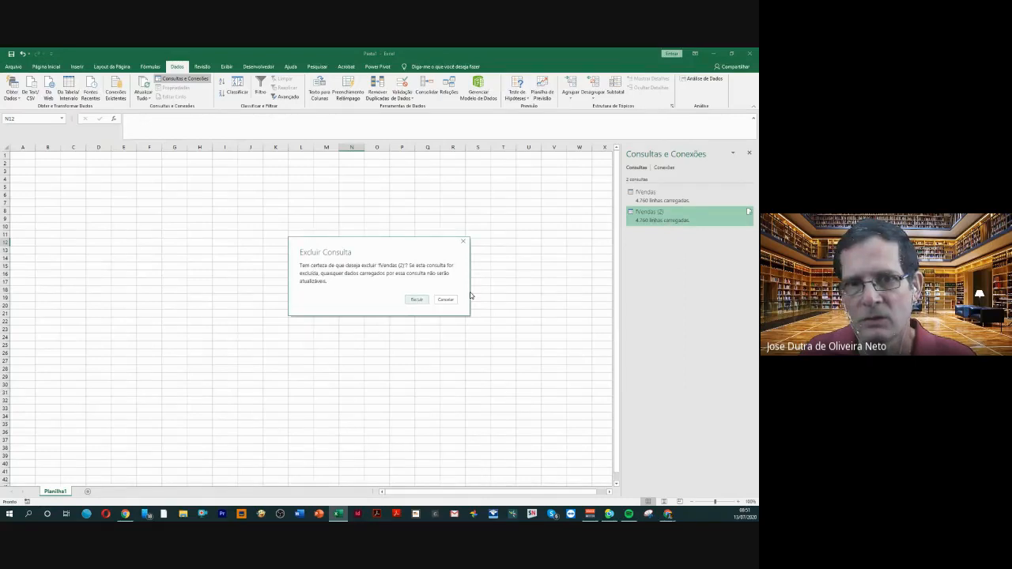
pyautogui.click(417, 299)
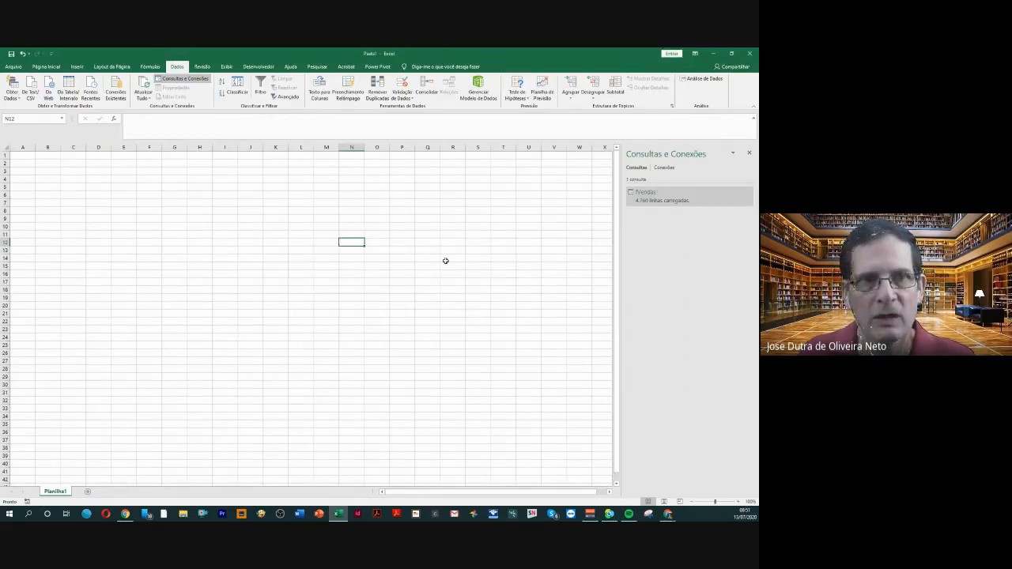
# Open the workbook's Data Model in the Power Pivot window
pyautogui.moveTo(353, 57); pyautogui.dragTo(338, 96)
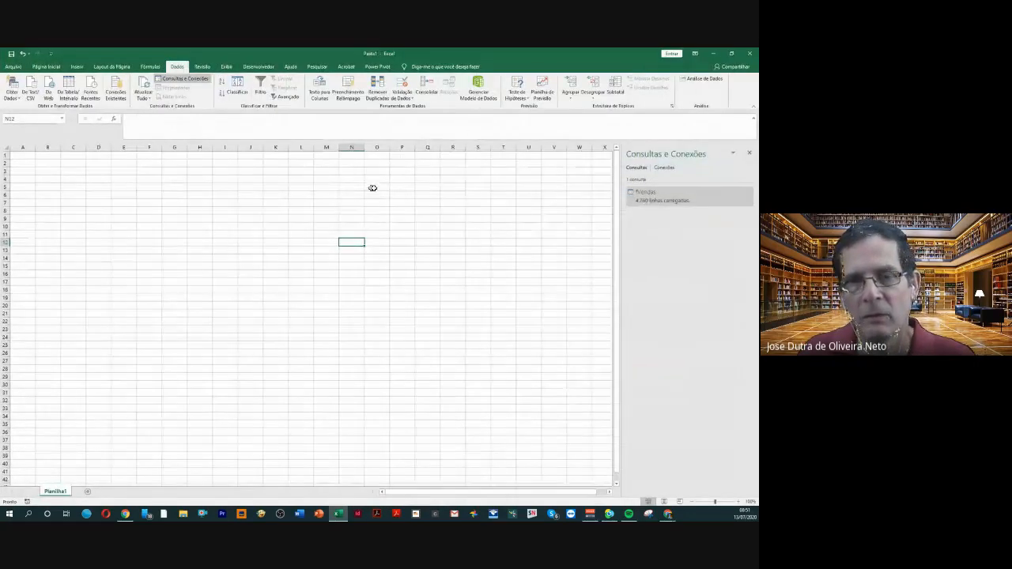
pyautogui.moveTo(669, 200)
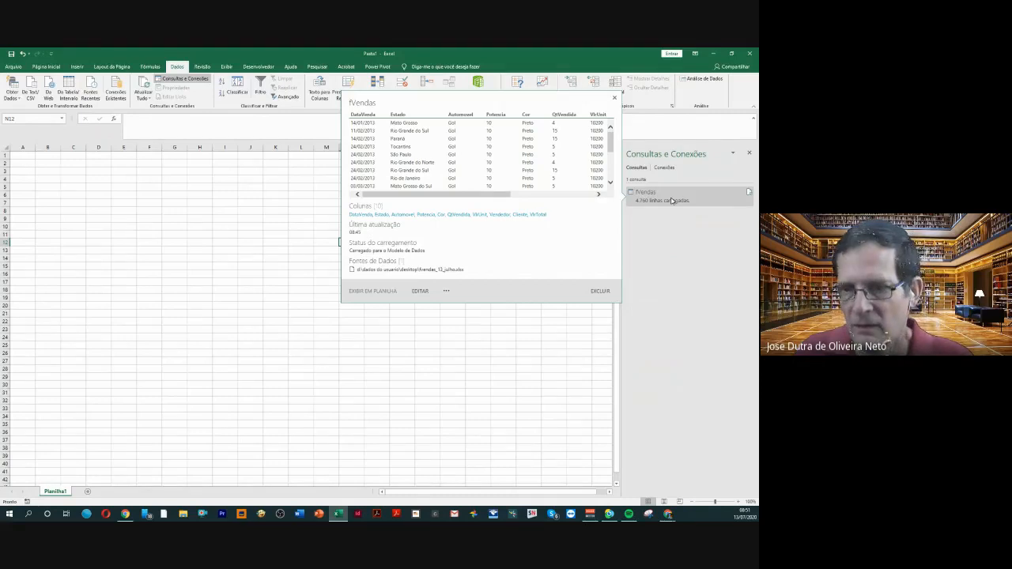
pyautogui.click(286, 251)
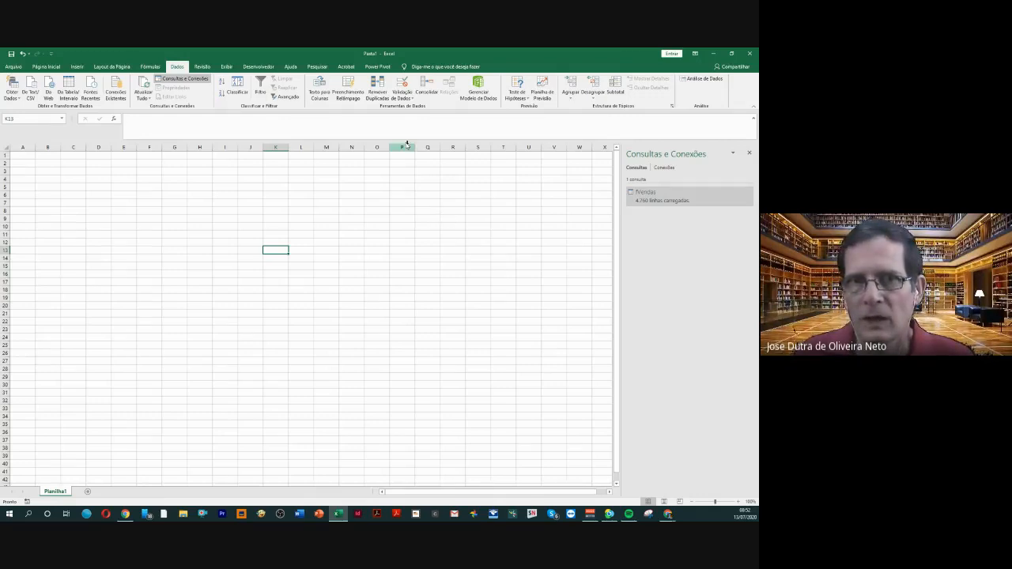
pyautogui.click(378, 67)
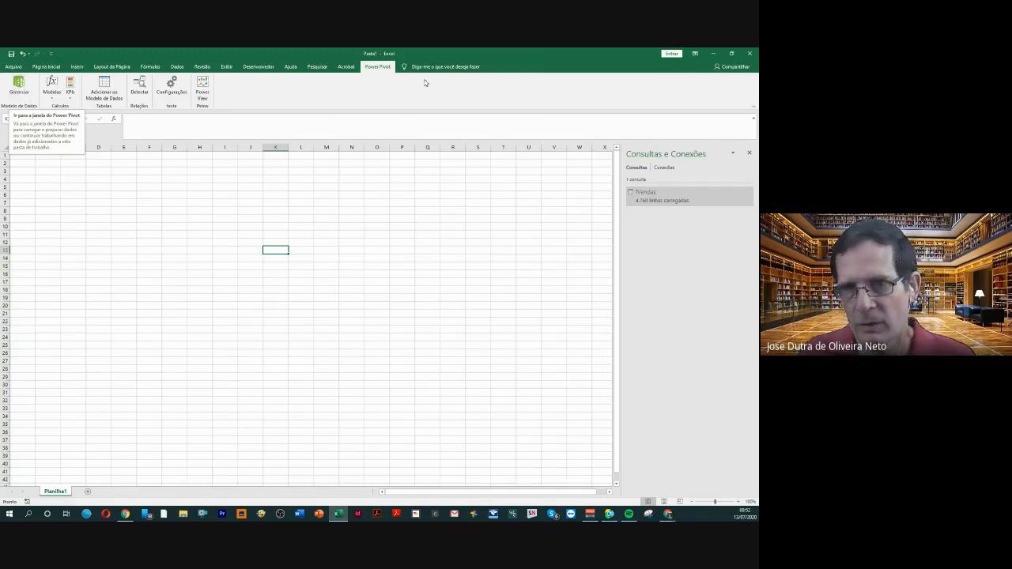
pyautogui.moveTo(645, 202)
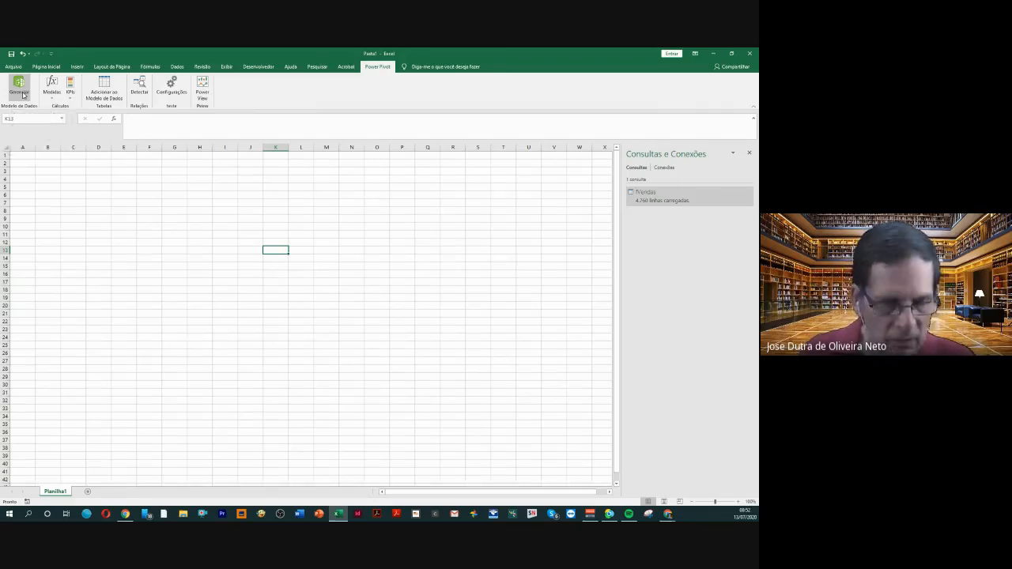
pyautogui.hotkey('ctrl', '1')
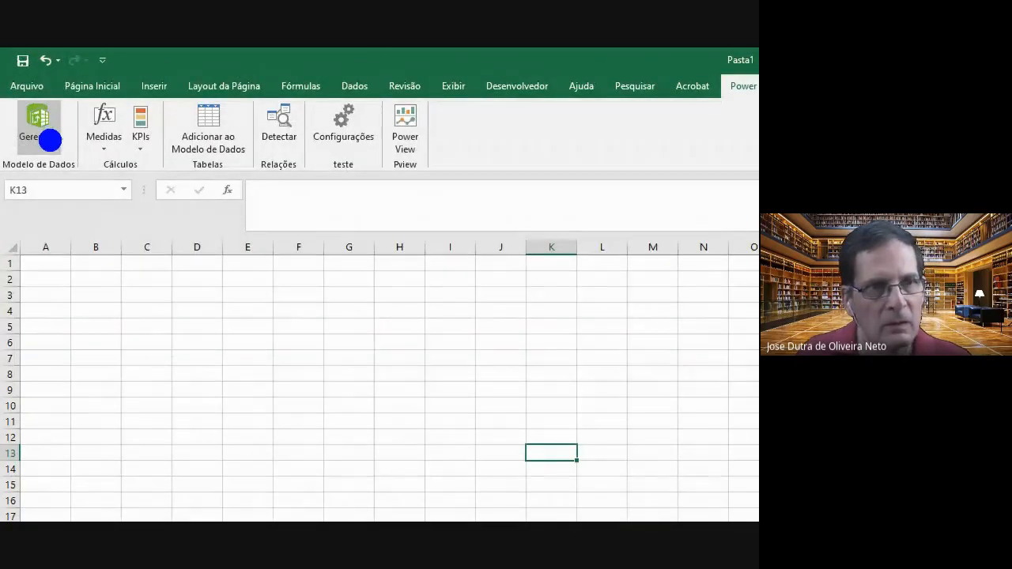
pyautogui.moveTo(63, 151)
pyautogui.mouseDown()
pyautogui.moveTo(204, 238)
pyautogui.moveTo(518, 388)
pyautogui.mouseUp()
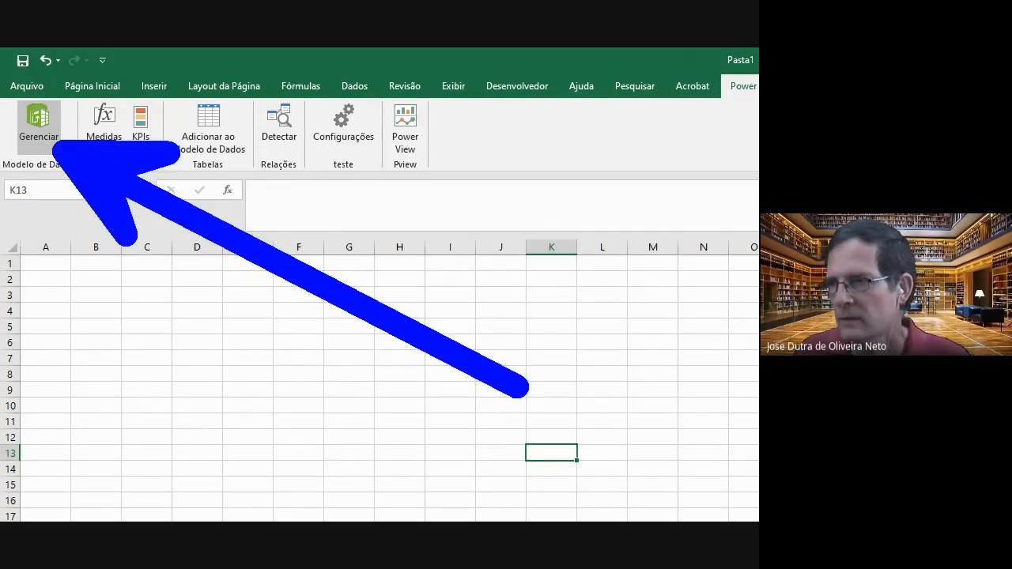
pyautogui.press('Escape')
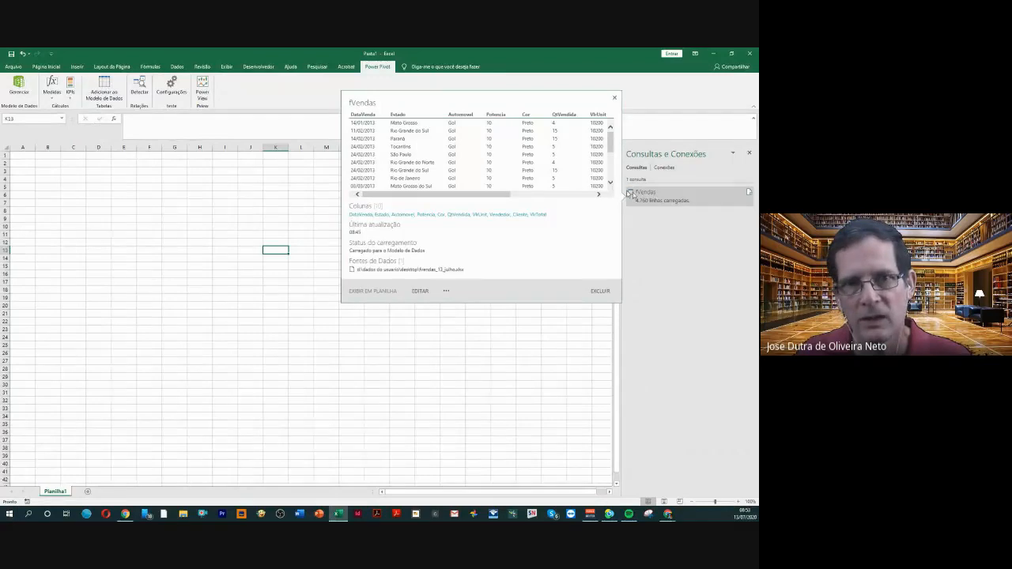
pyautogui.click(24, 95)
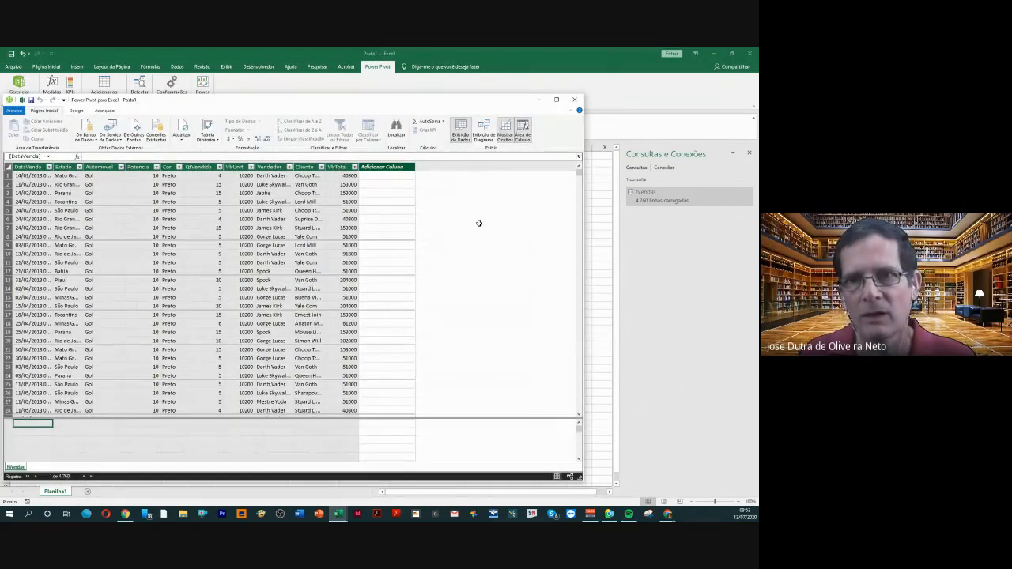
# Reposition the Power Pivot window over the worksheet and make it taller to show more fVendas rows
pyautogui.moveTo(434, 105); pyautogui.dragTo(463, 62)
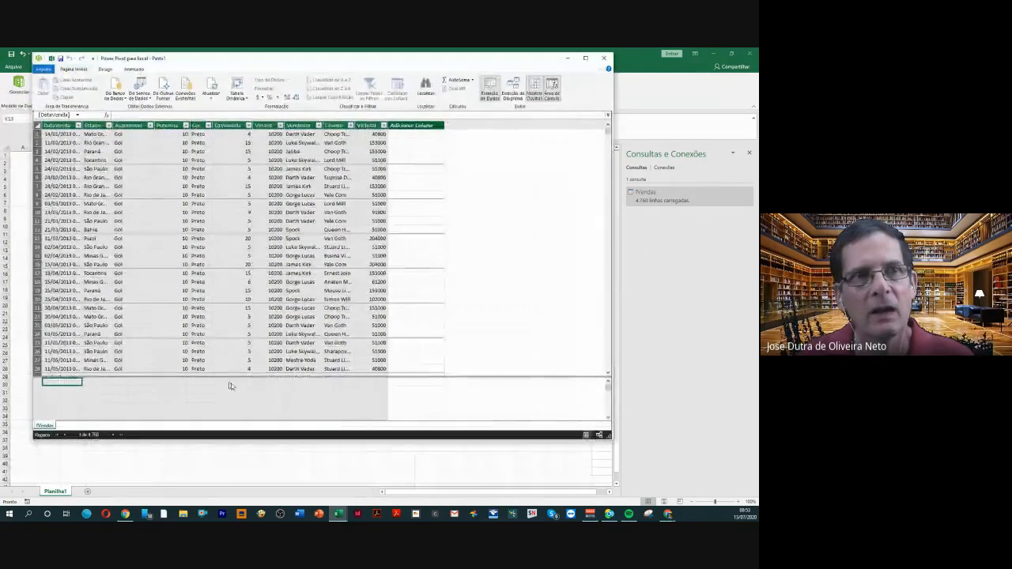
pyautogui.moveTo(269, 441); pyautogui.dragTo(259, 495)
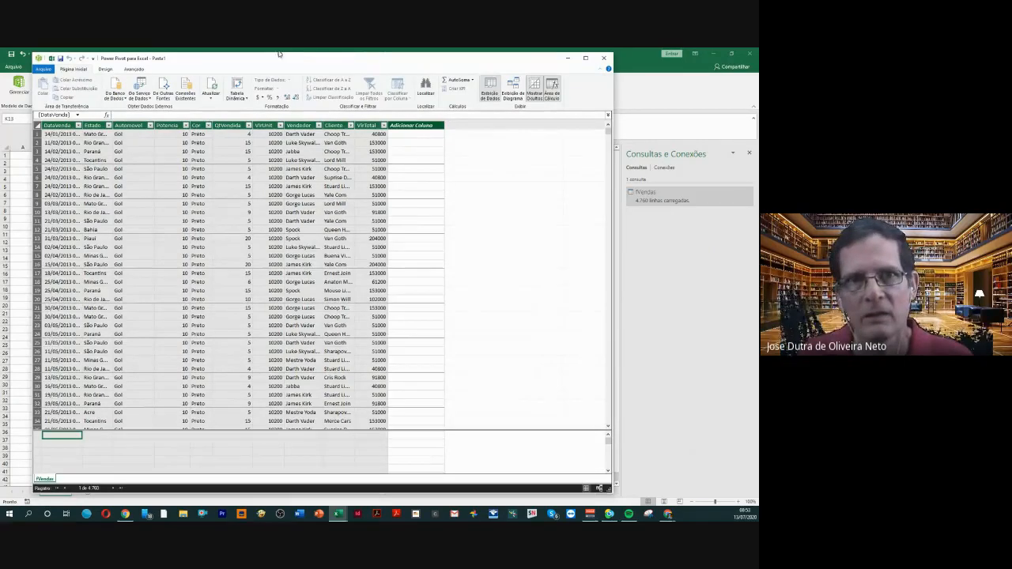
pyautogui.moveTo(280, 66); pyautogui.dragTo(287, 89)
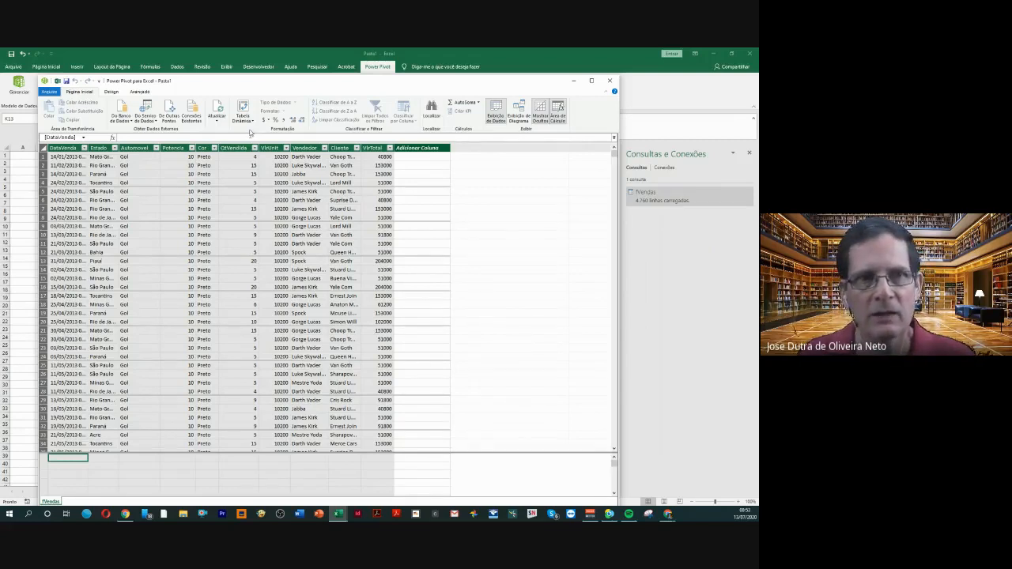
pyautogui.moveTo(253, 85); pyautogui.dragTo(248, 127)
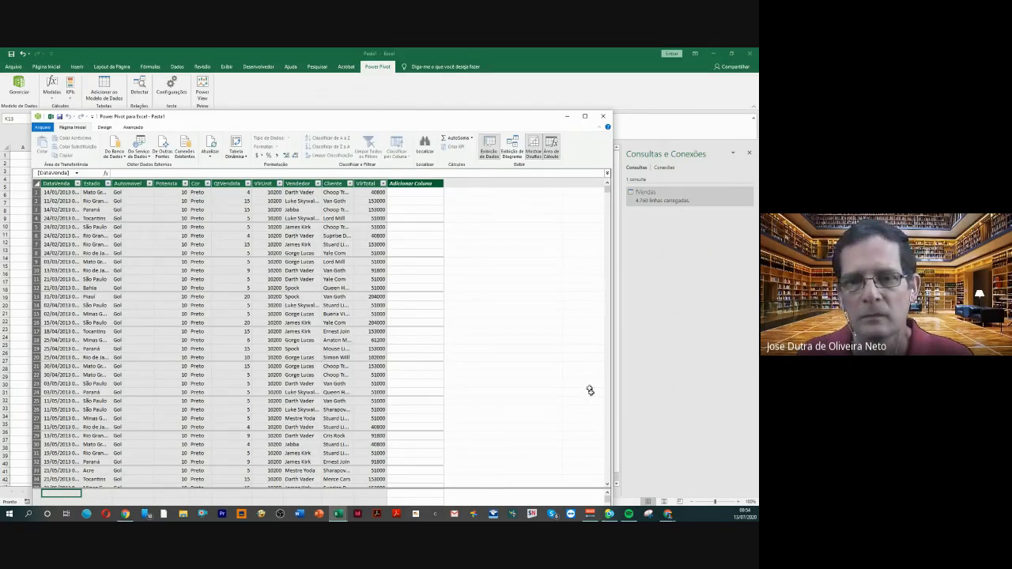
# Switch to the RCC0428 course page in the Chrome browser
pyautogui.moveTo(671, 515)
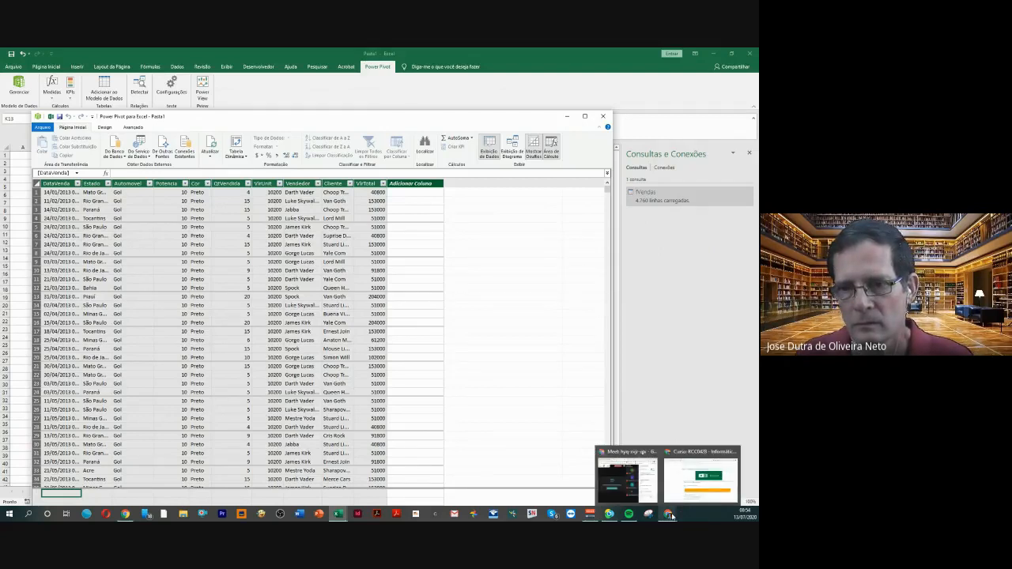
pyautogui.click(671, 516)
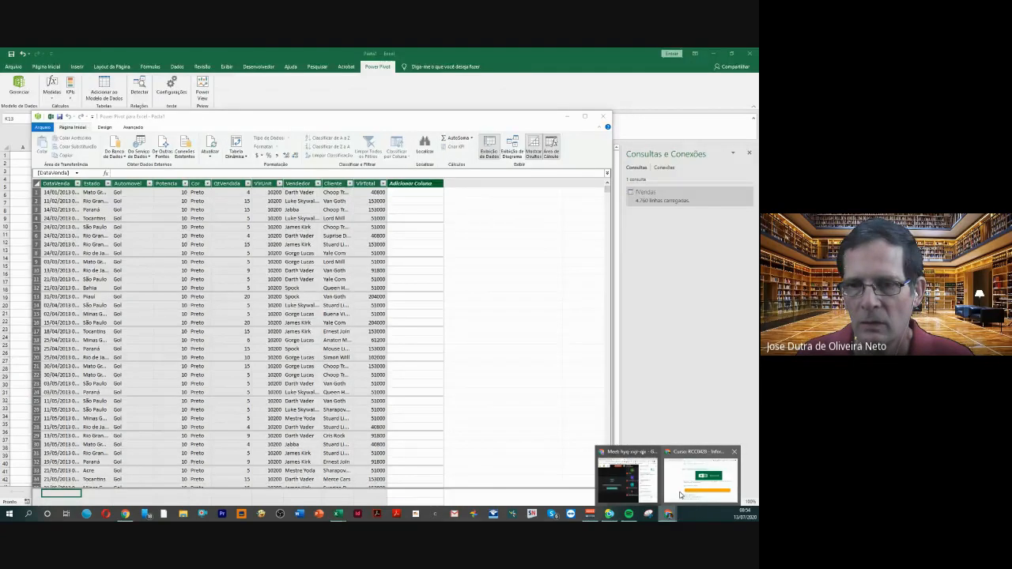
pyautogui.click(681, 495)
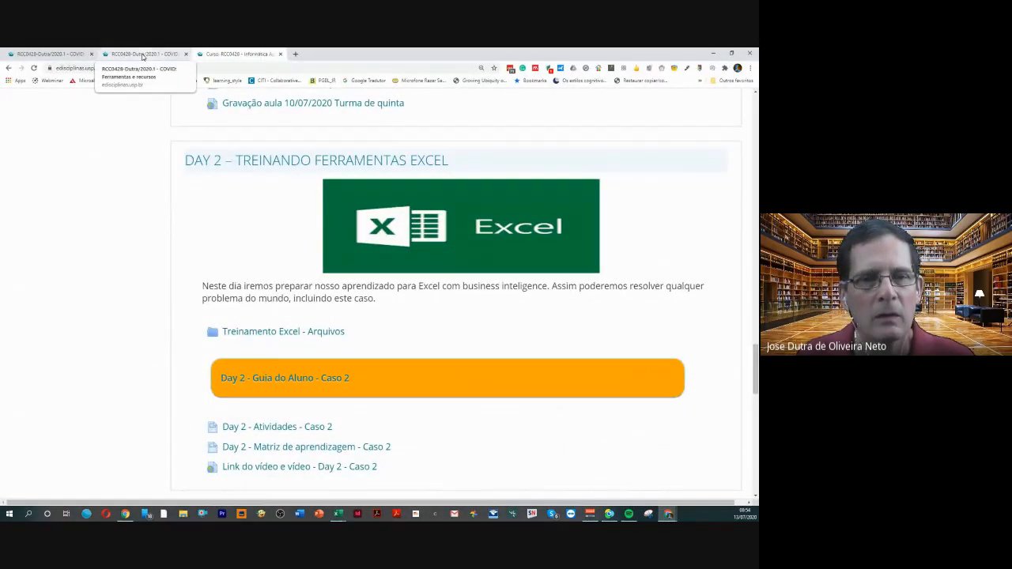
# Find the Ferramentas e recursos resource on the course page and open it
pyautogui.scroll(-2, 266, 231)
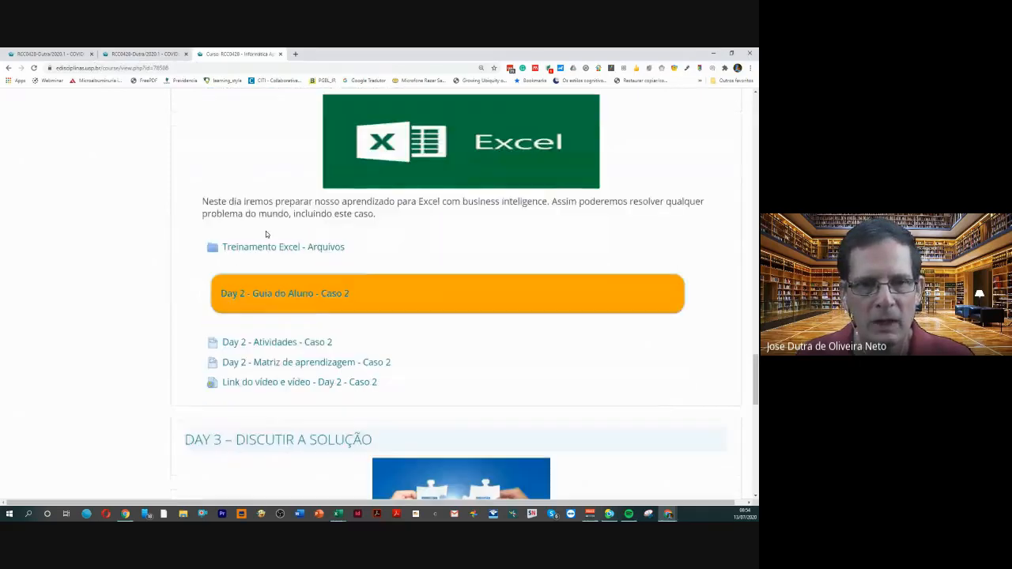
pyautogui.scroll(4, 266, 233)
pyautogui.scroll(7, 265, 233)
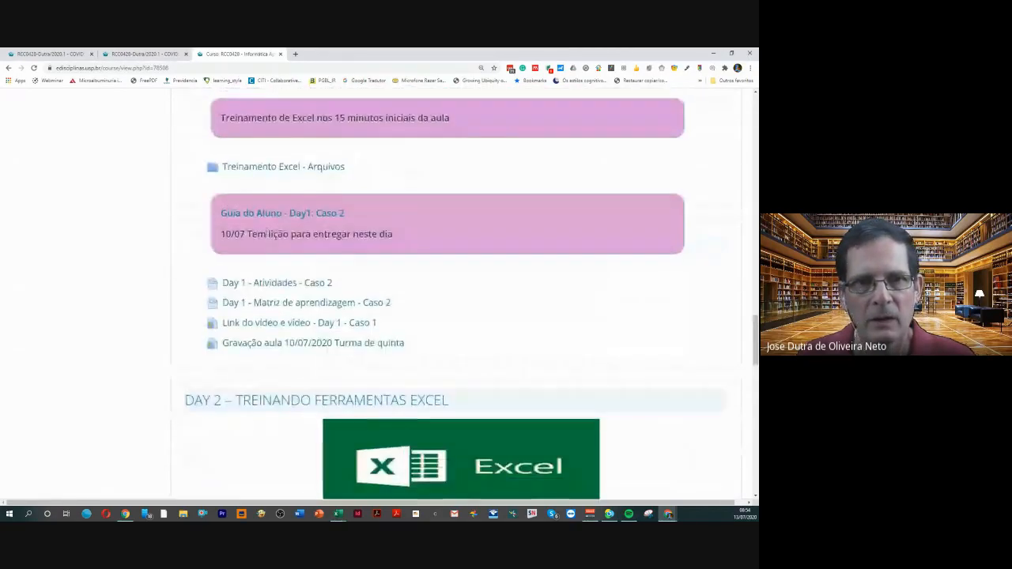
pyautogui.scroll(3, 265, 233)
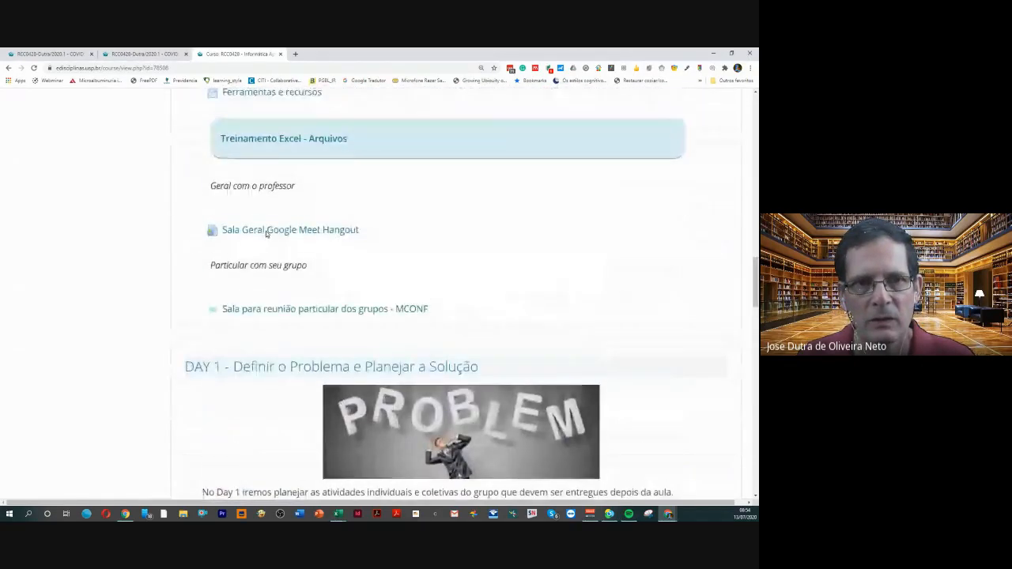
pyautogui.scroll(2, 266, 234)
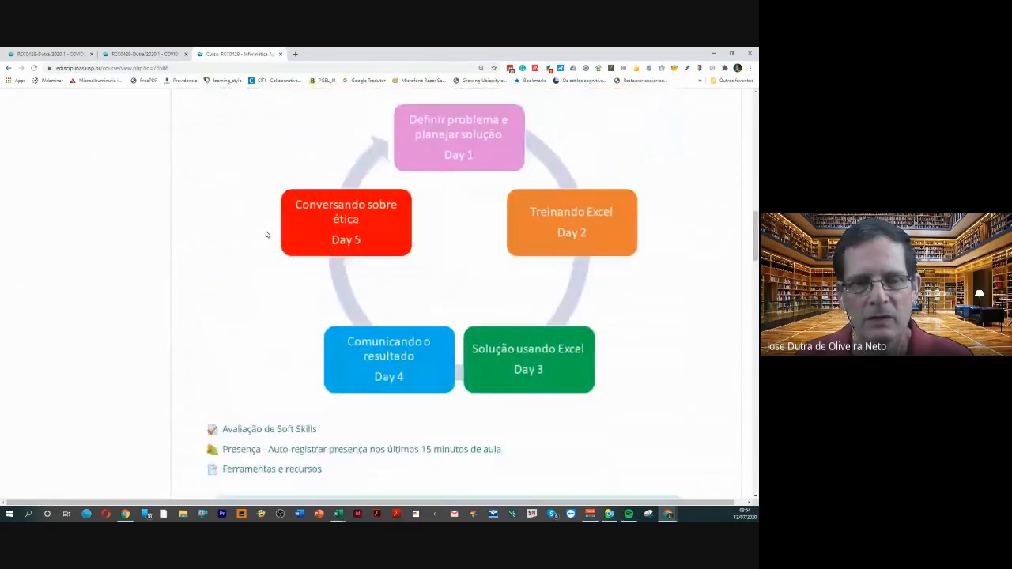
pyautogui.scroll(-4, 266, 231)
pyautogui.scroll(-1, 265, 252)
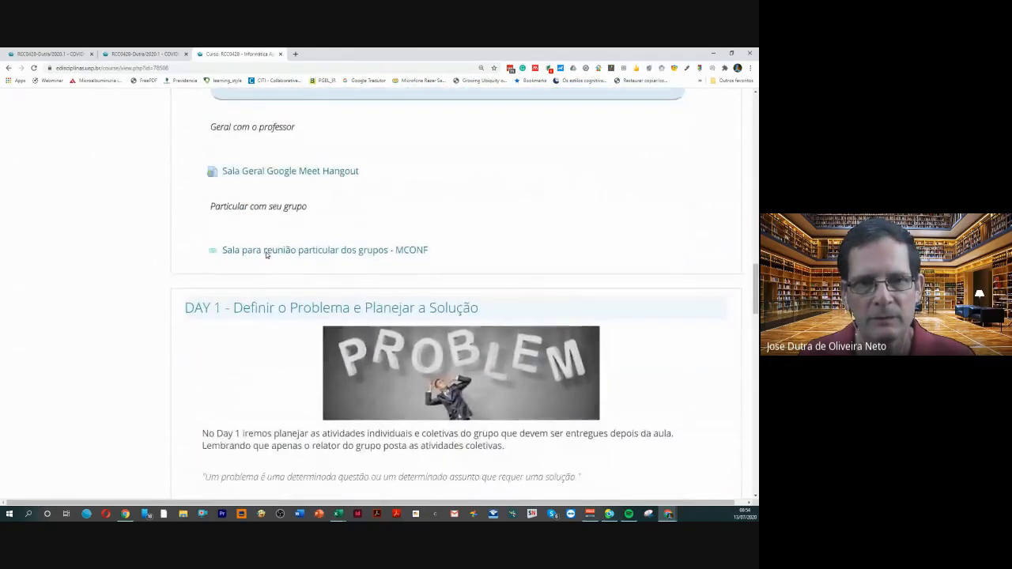
pyautogui.scroll(3, 265, 252)
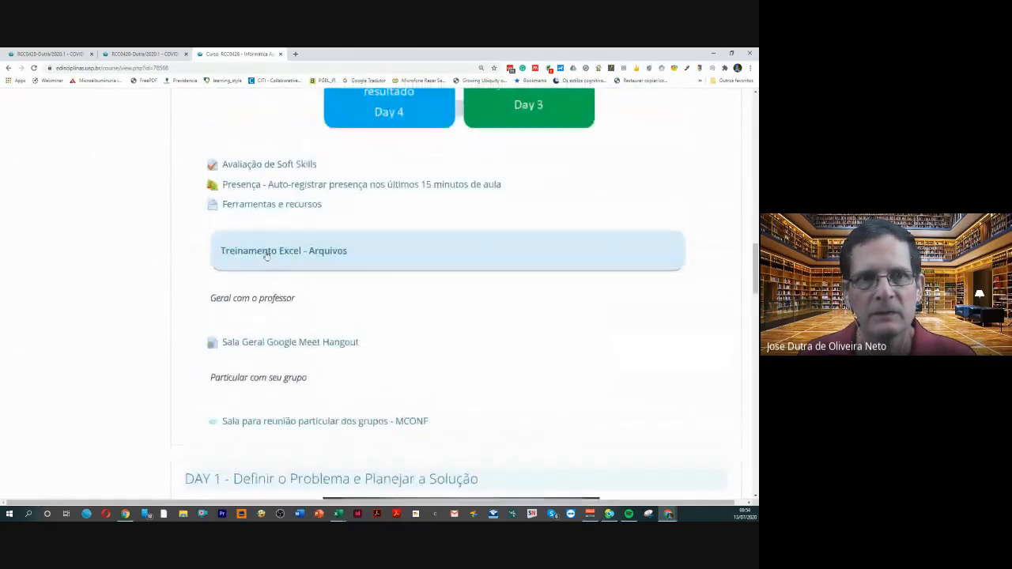
pyautogui.click(277, 207)
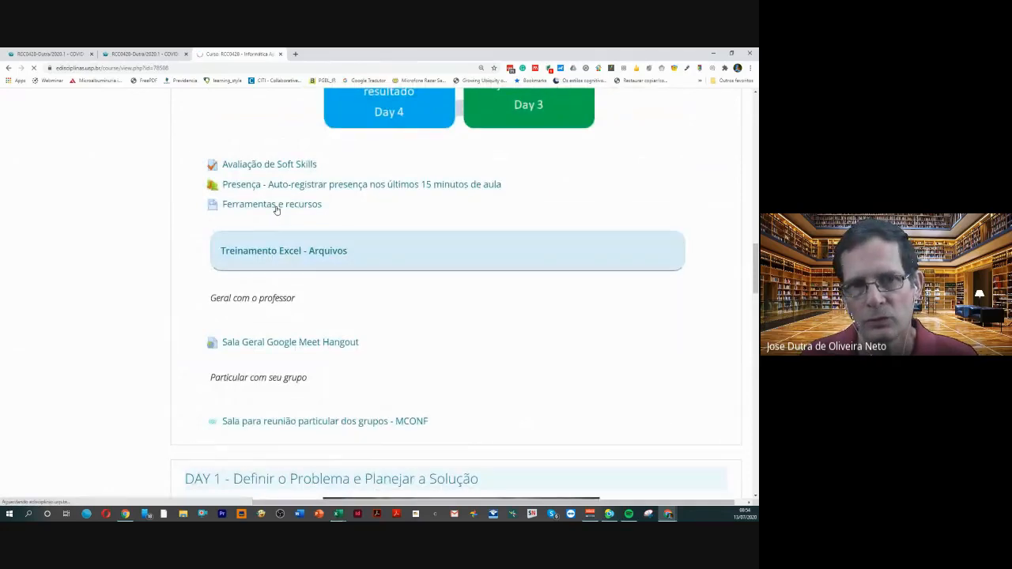
# Open the Aula dia 13 Julho de 2020 notice in Mural de Avisos do Professor and read its Power Pivot formulas
pyautogui.scroll(-3, 278, 211)
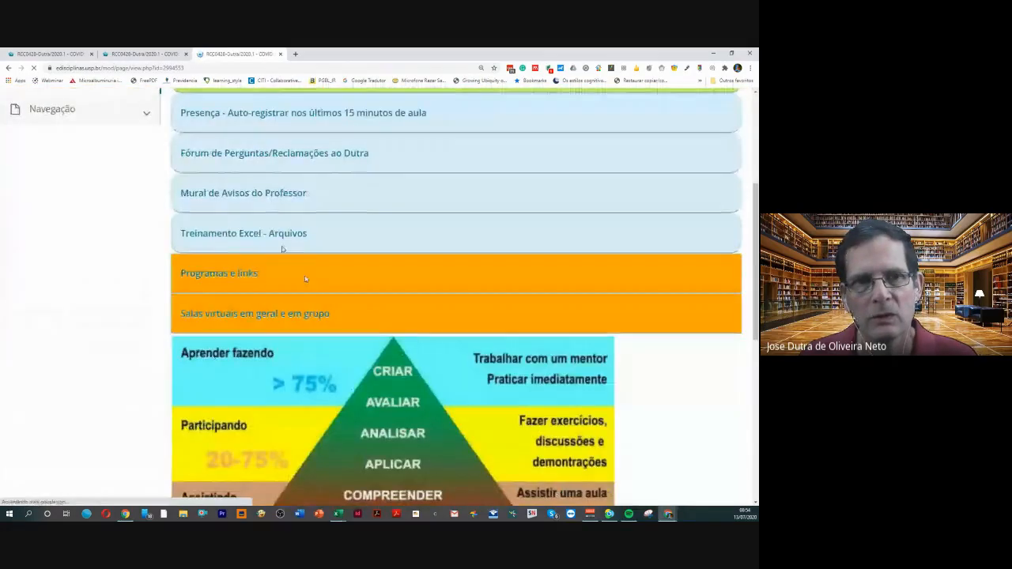
pyautogui.click(254, 195)
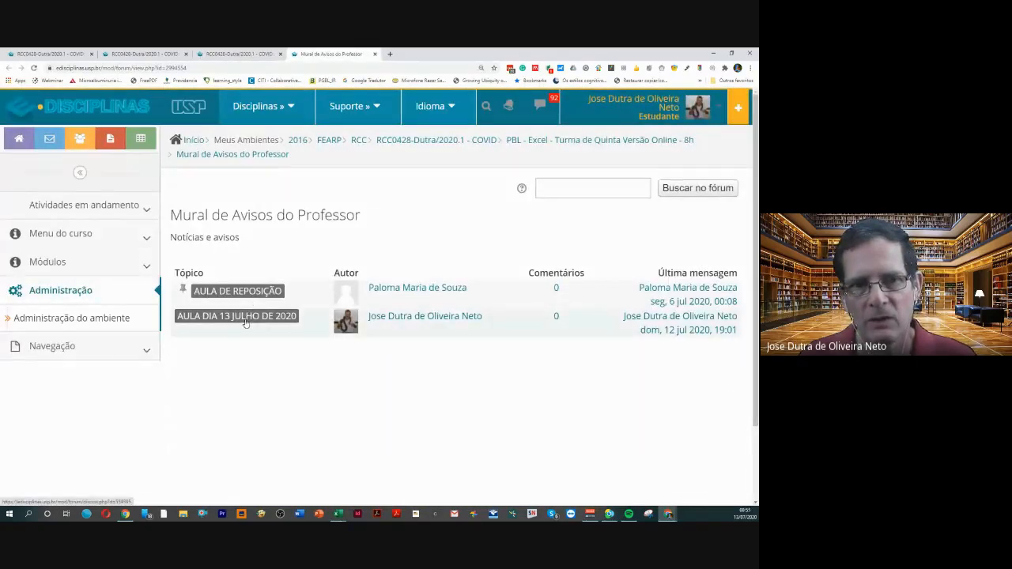
pyautogui.click(246, 320)
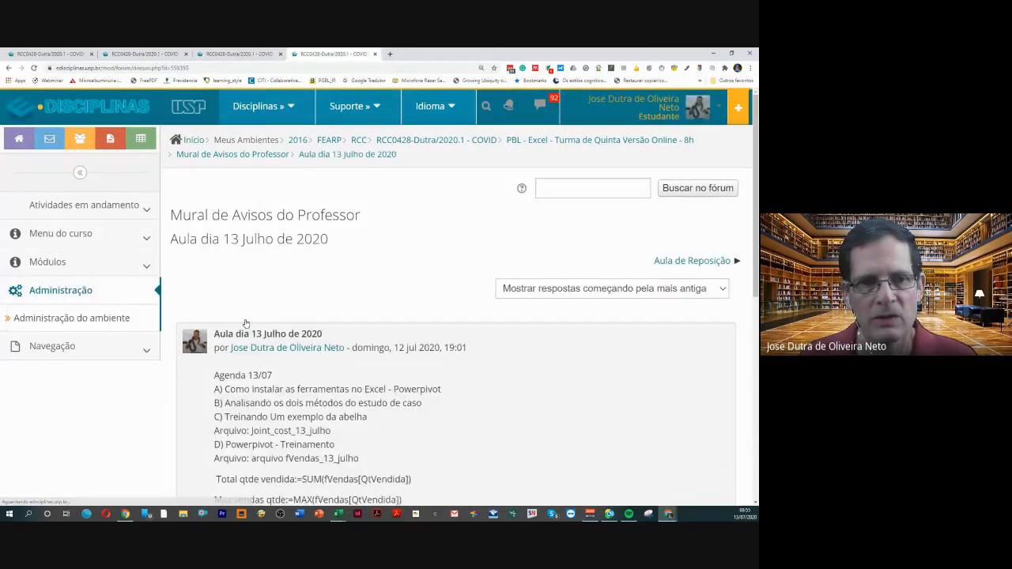
pyautogui.scroll(-5, 245, 324)
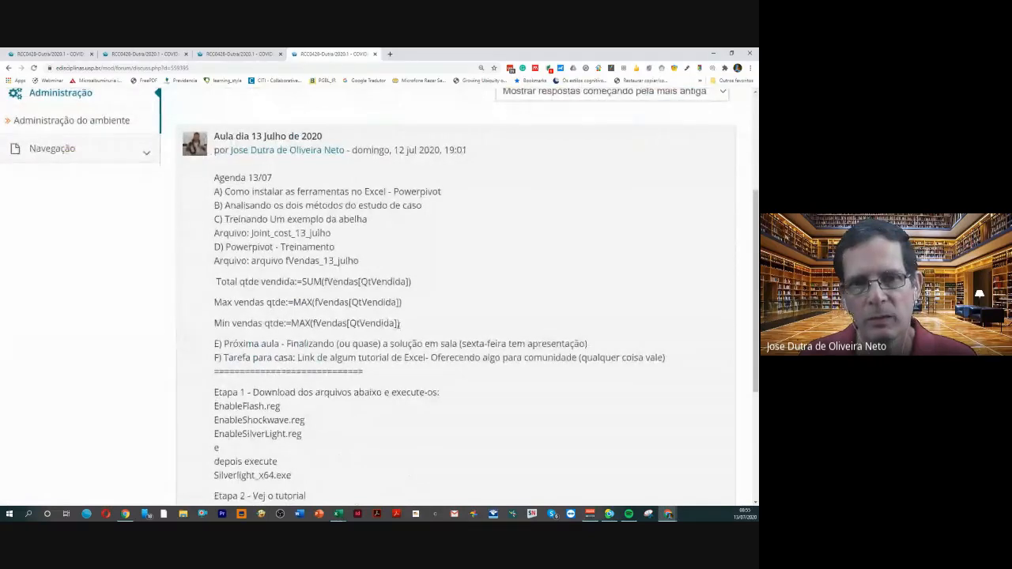
# Highlight the three fVendas[QtVendida] measure formulas in the notice, and close the notice and the resources page it was opened from
pyautogui.moveTo(402, 326); pyautogui.dragTo(202, 276)
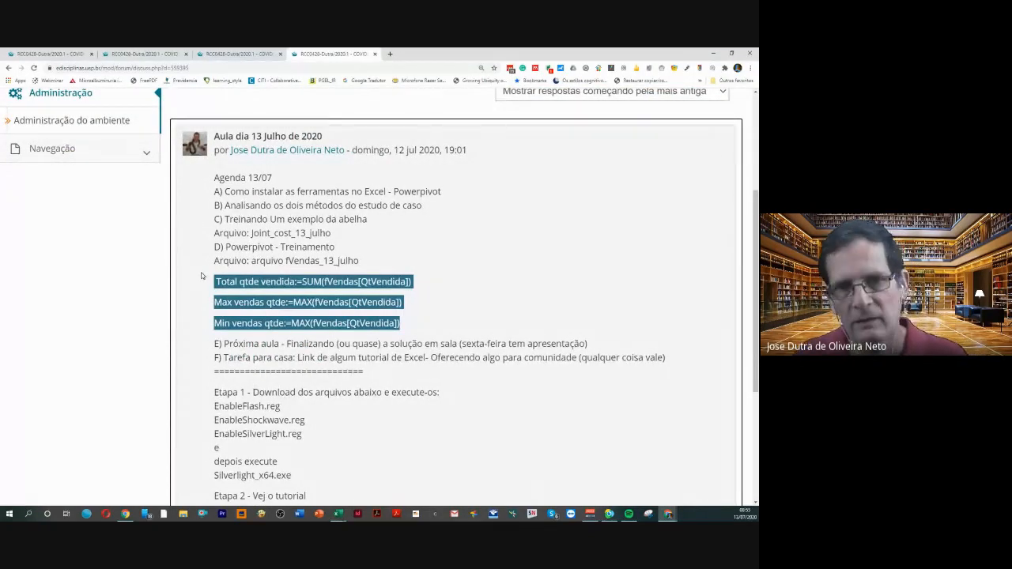
pyautogui.scroll(2, 278, 254)
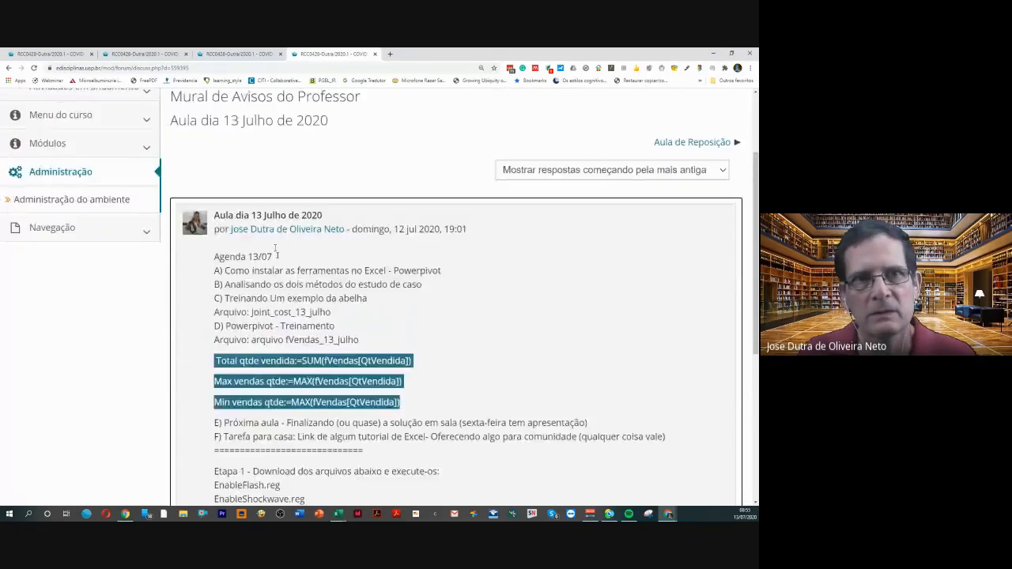
pyautogui.click(374, 55)
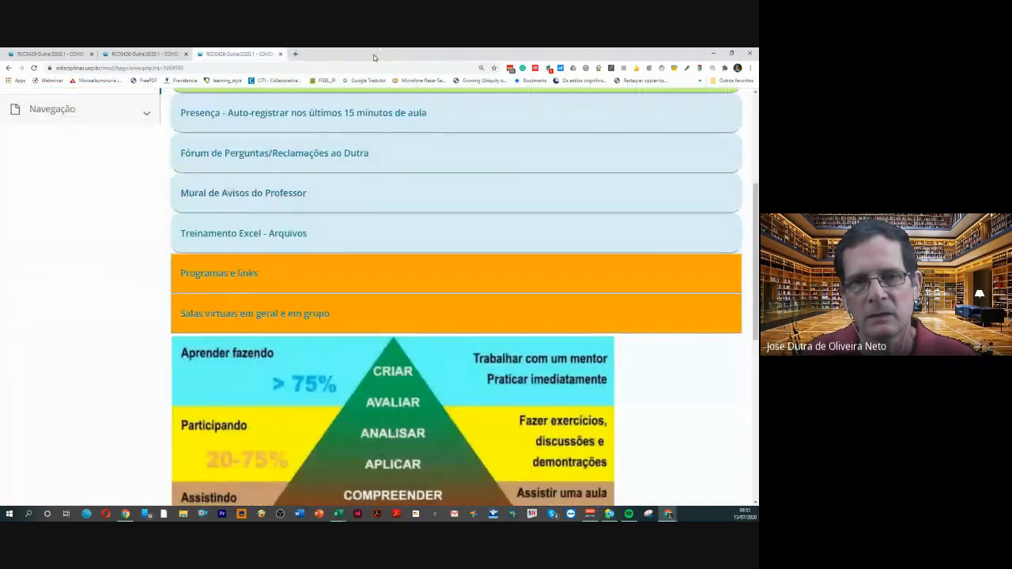
pyautogui.click(280, 53)
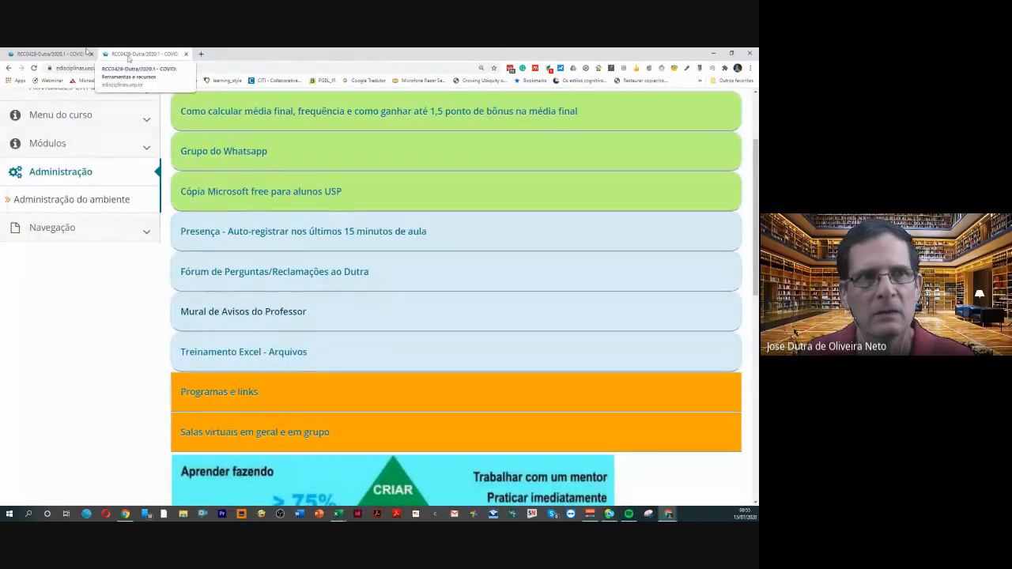
# Switch to the Treinamento Excel - Arquivos folder page, reload it and look through its file list for the fVendas_13_julho workbook
pyautogui.click(59, 55)
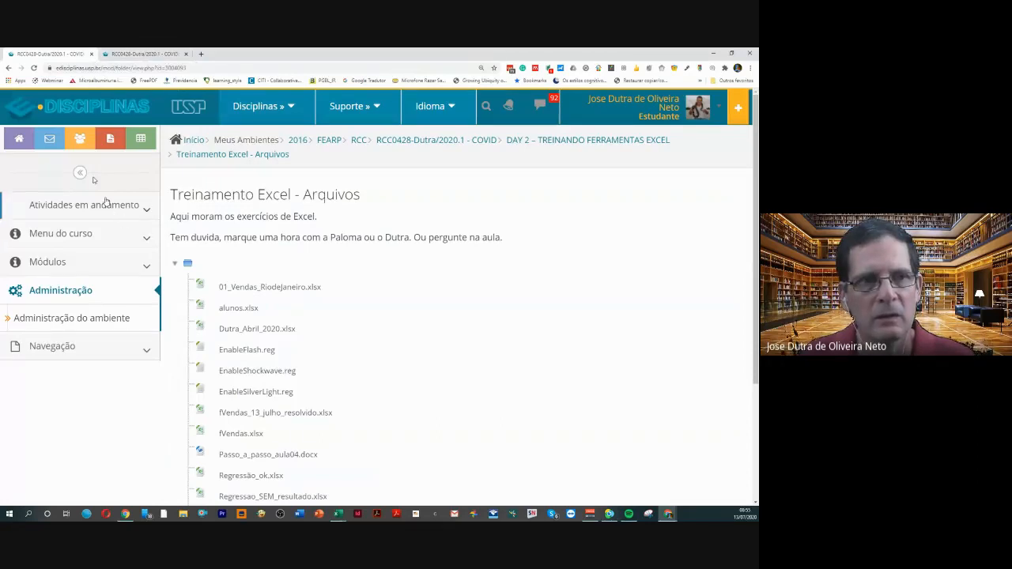
pyautogui.click(35, 69)
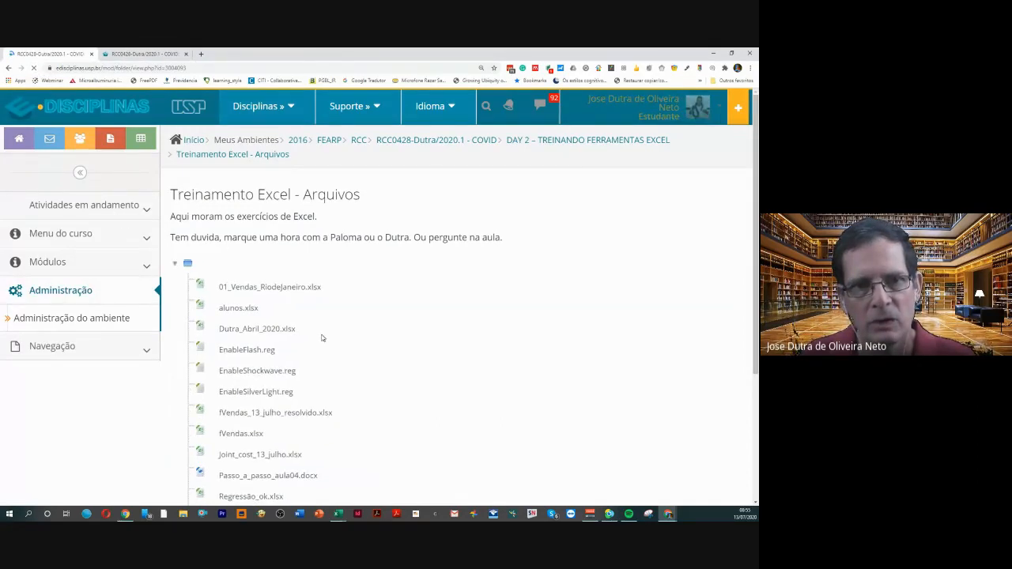
pyautogui.scroll(-2, 321, 338)
pyautogui.scroll(-1, 322, 339)
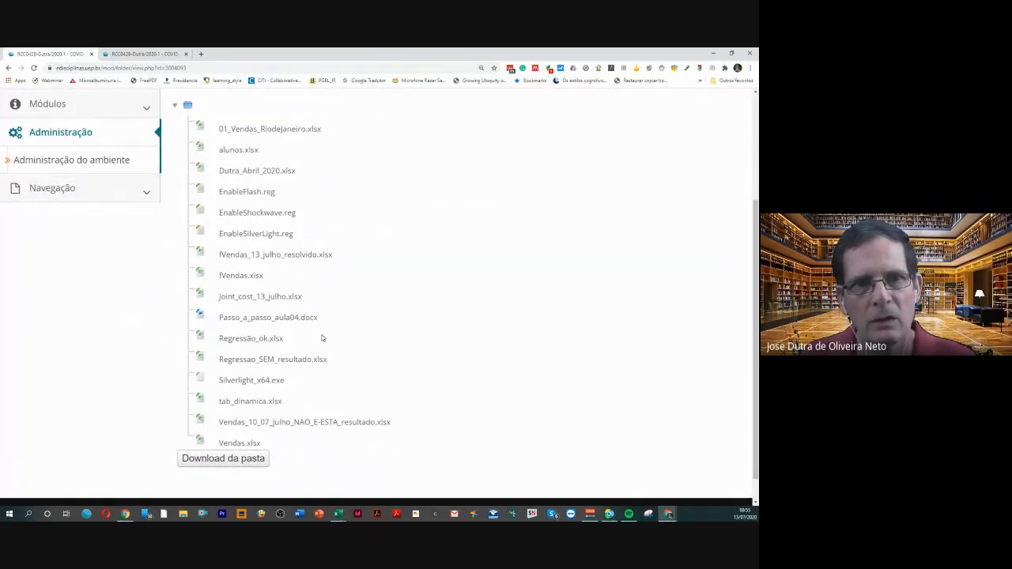
pyautogui.scroll(3, 289, 400)
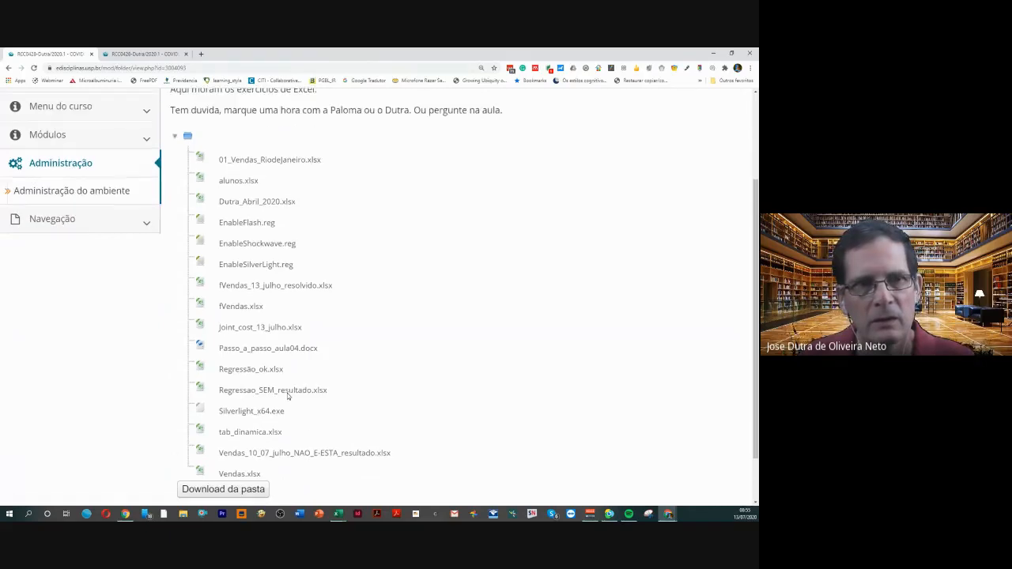
pyautogui.scroll(2, 333, 226)
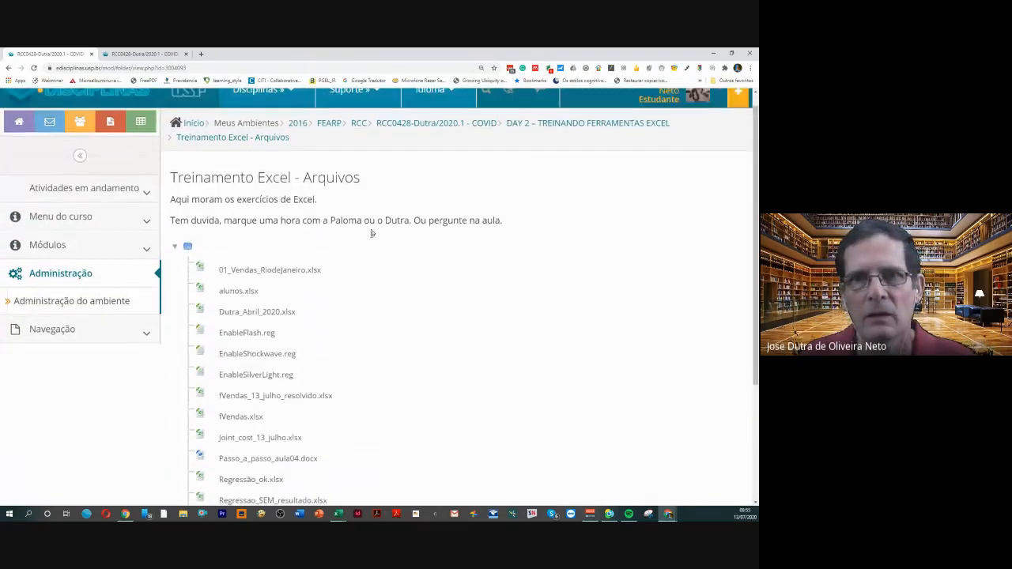
pyautogui.scroll(-3, 323, 288)
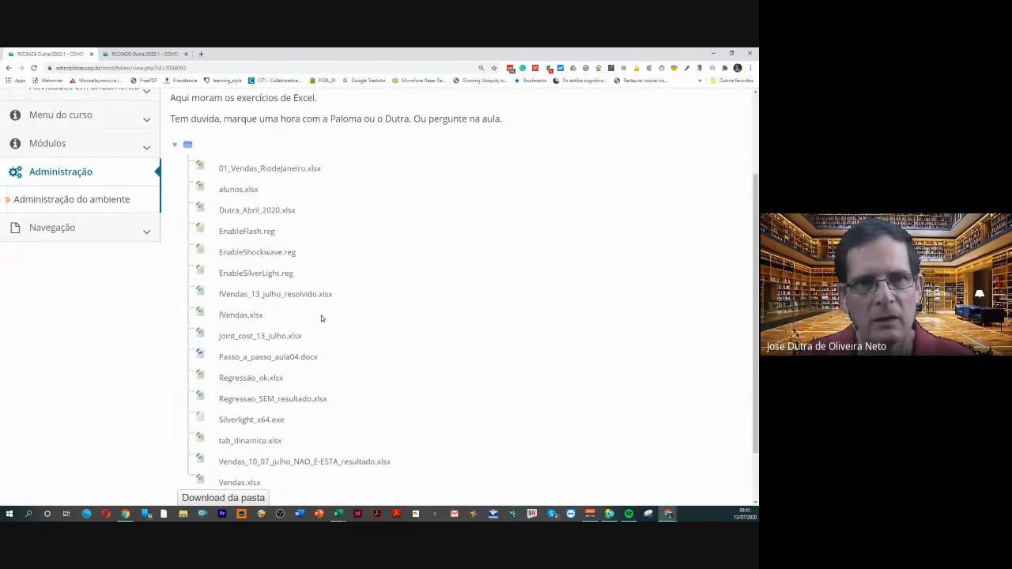
pyautogui.scroll(-1, 321, 318)
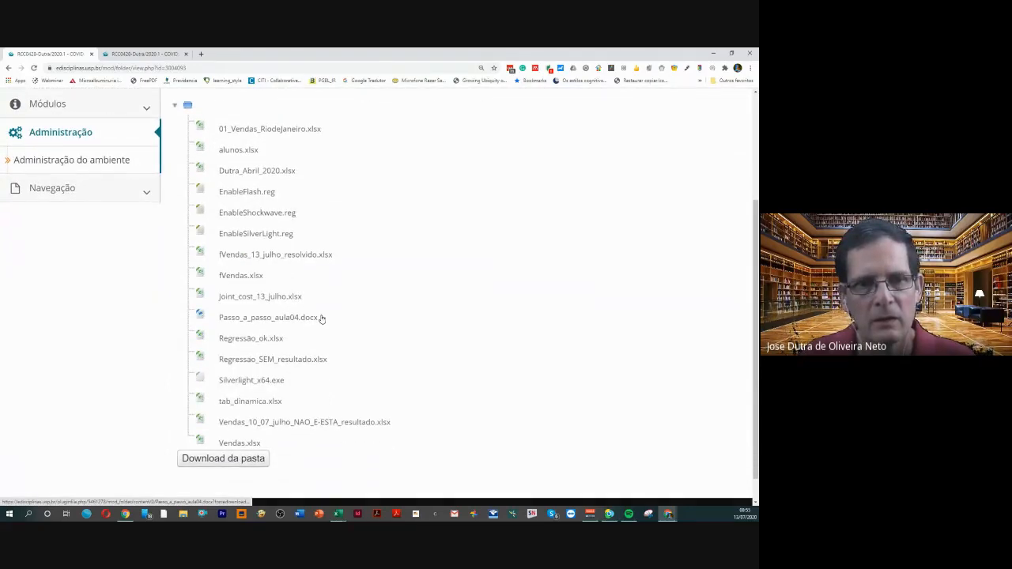
pyautogui.scroll(4, 321, 318)
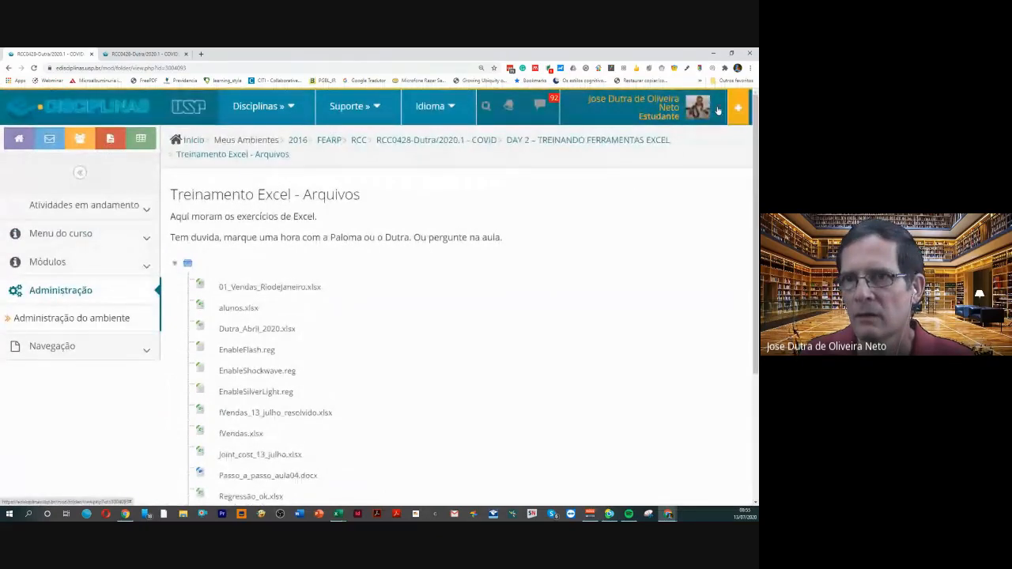
# Return from the student role to the normal role and open the Treinamento Excel - Arquivos folder's settings
pyautogui.click(696, 111)
pyautogui.click(615, 346)
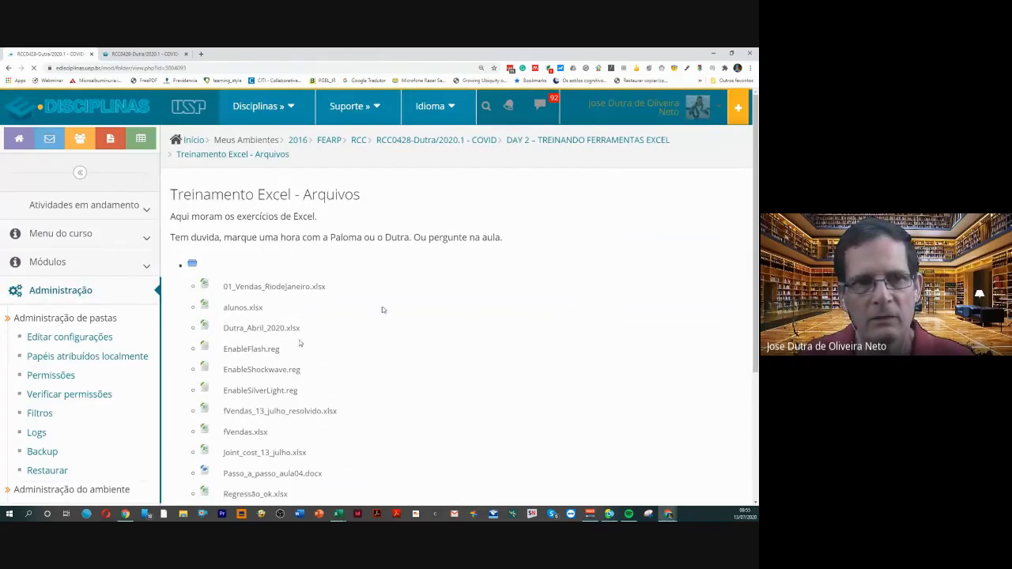
pyautogui.click(79, 339)
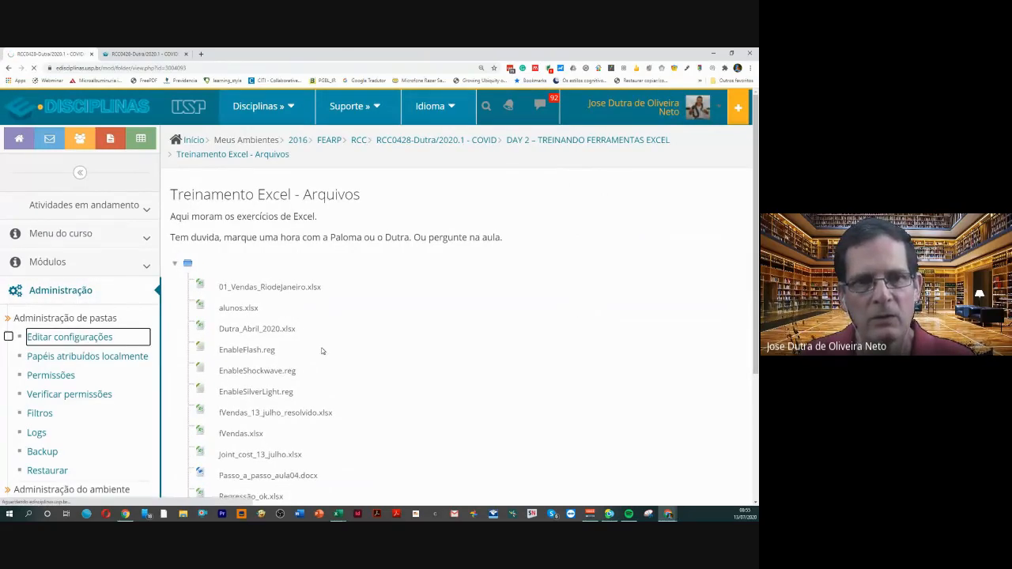
# Upload fVendas_13_julho.xlsx from the desktop to the folder's Arquivos content
pyautogui.scroll(-5, 322, 346)
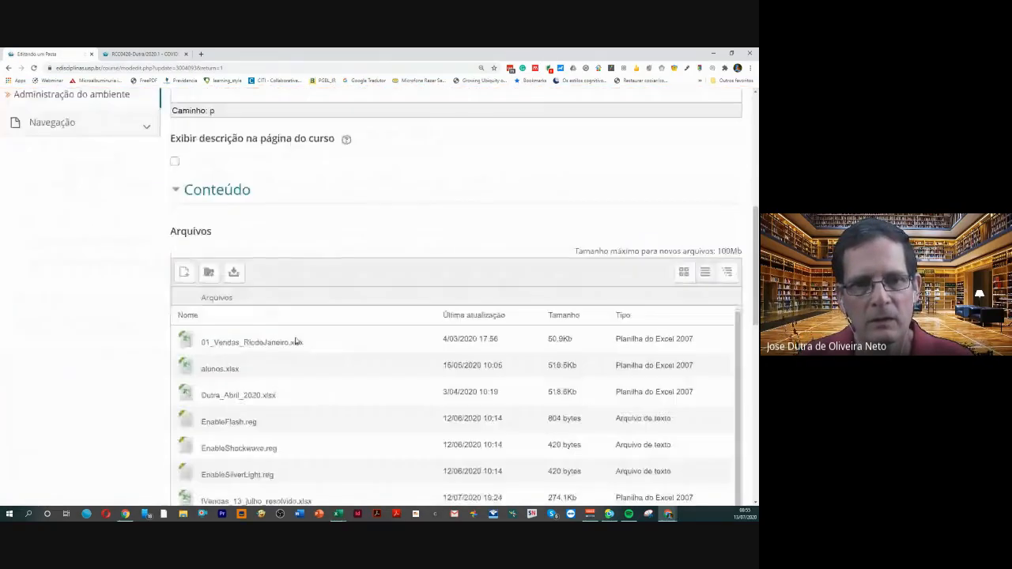
pyautogui.scroll(-3, 296, 342)
pyautogui.click(186, 272)
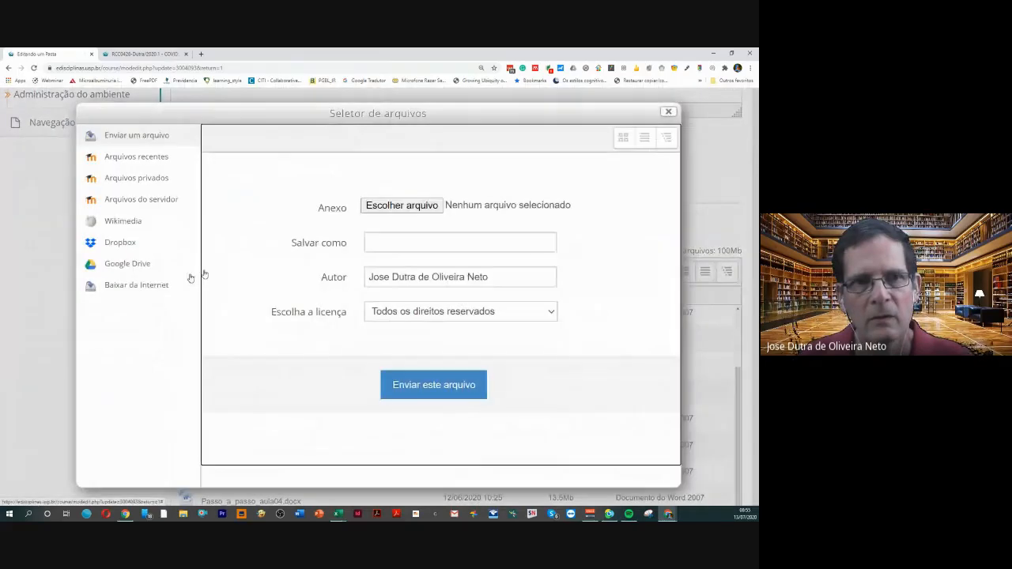
pyautogui.click(436, 205)
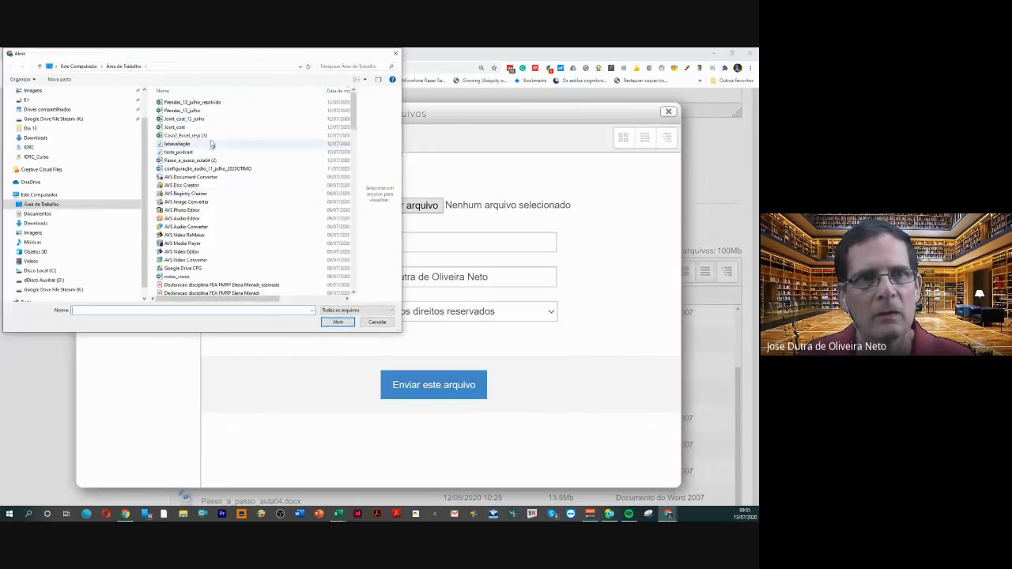
pyautogui.doubleClick(193, 111)
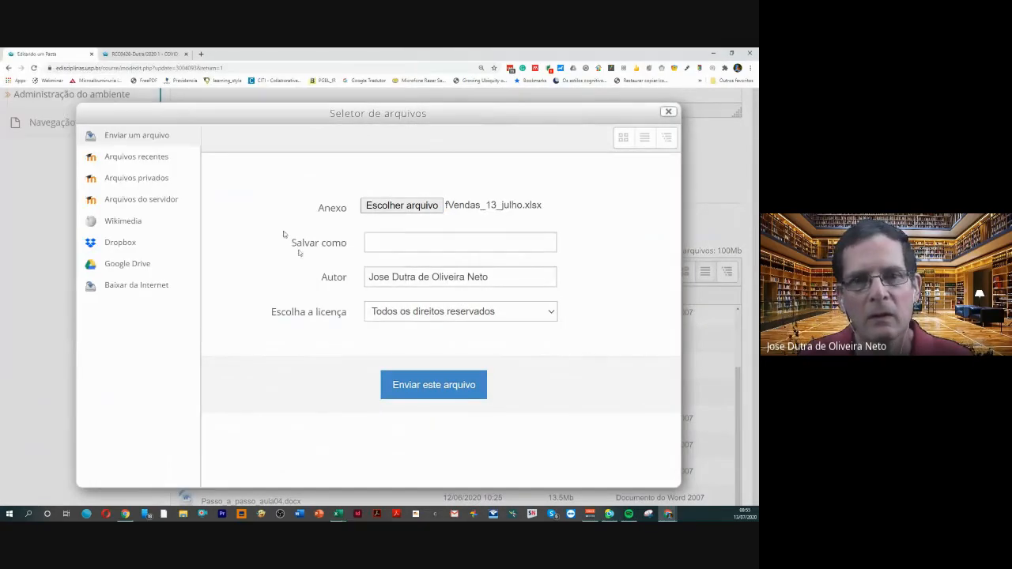
pyautogui.click(401, 384)
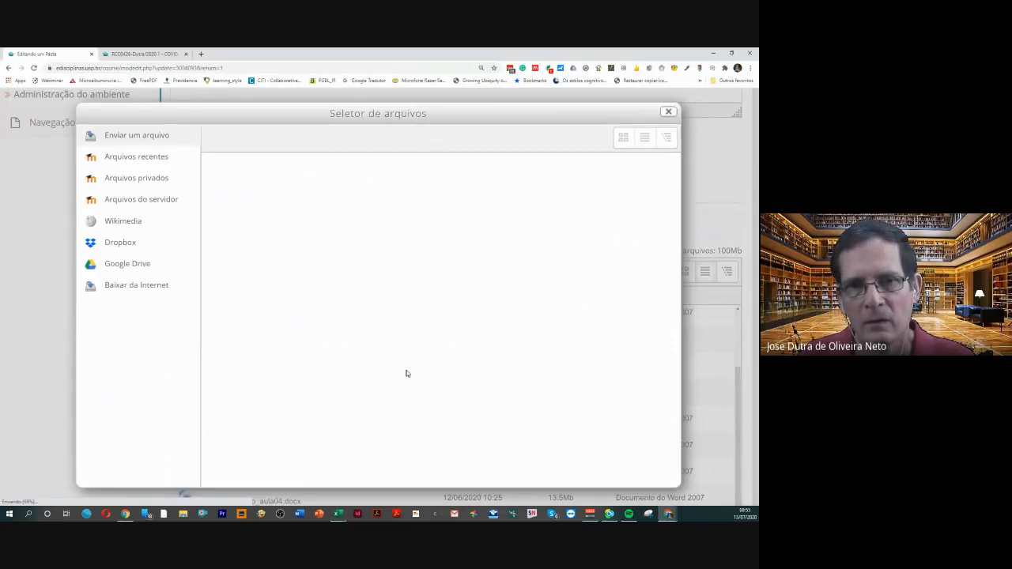
# Save and display the Treinamento Excel - Arquivos folder, and check its file list for fVendas_13_julho.xlsx
pyautogui.scroll(-8, 403, 396)
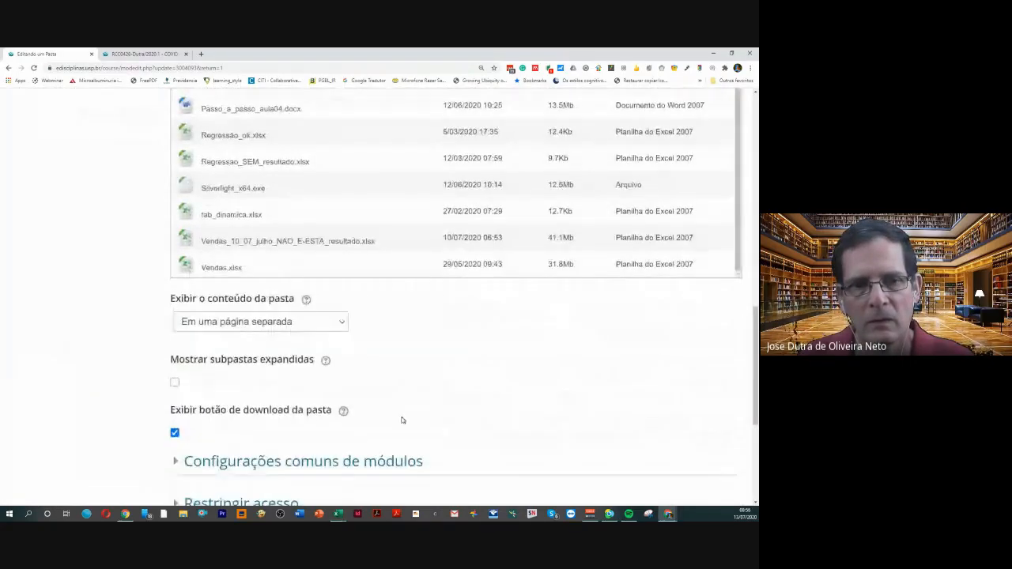
pyautogui.scroll(-5, 402, 420)
pyautogui.click(340, 392)
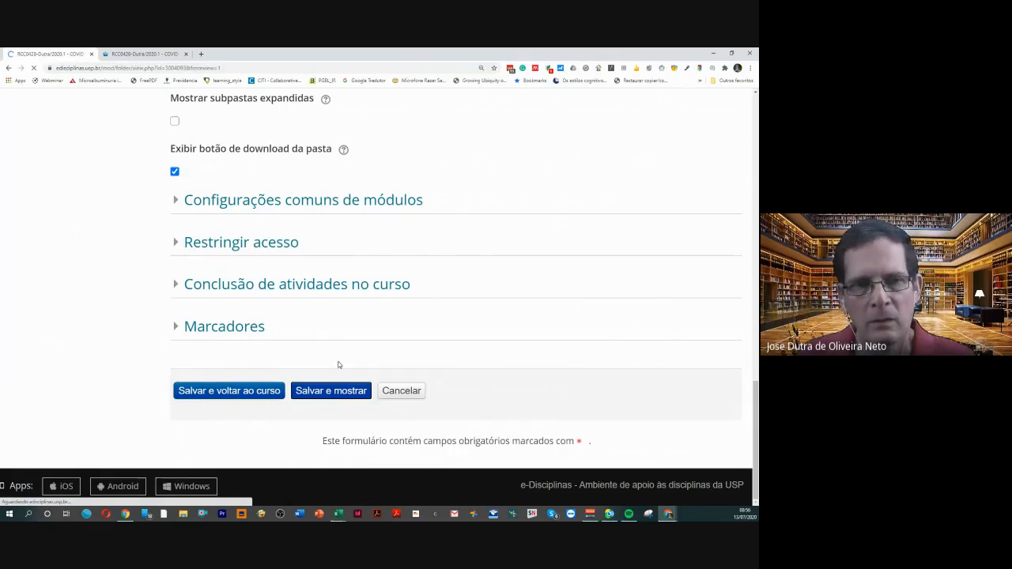
pyautogui.scroll(-1, 338, 366)
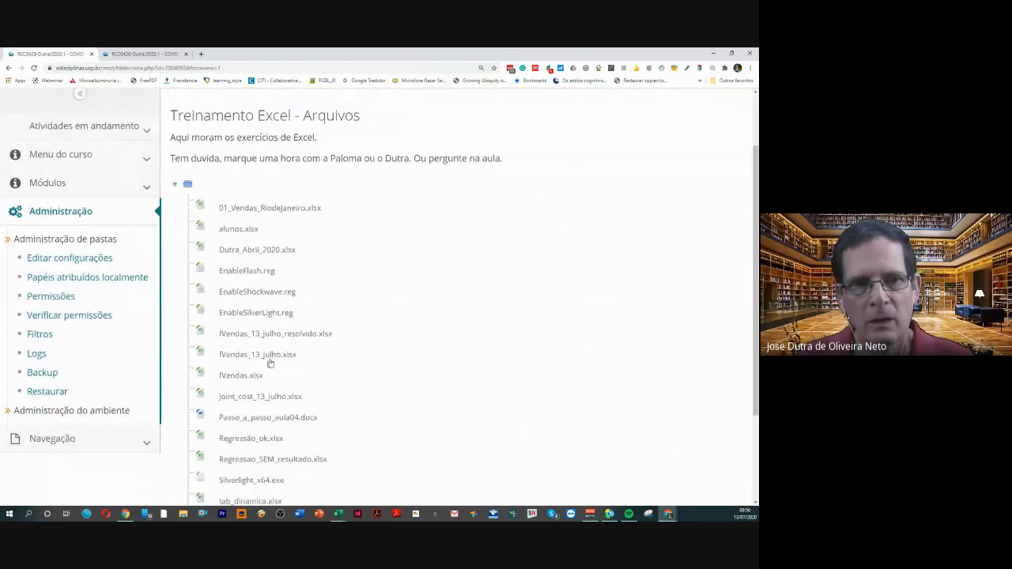
pyautogui.scroll(2, 266, 335)
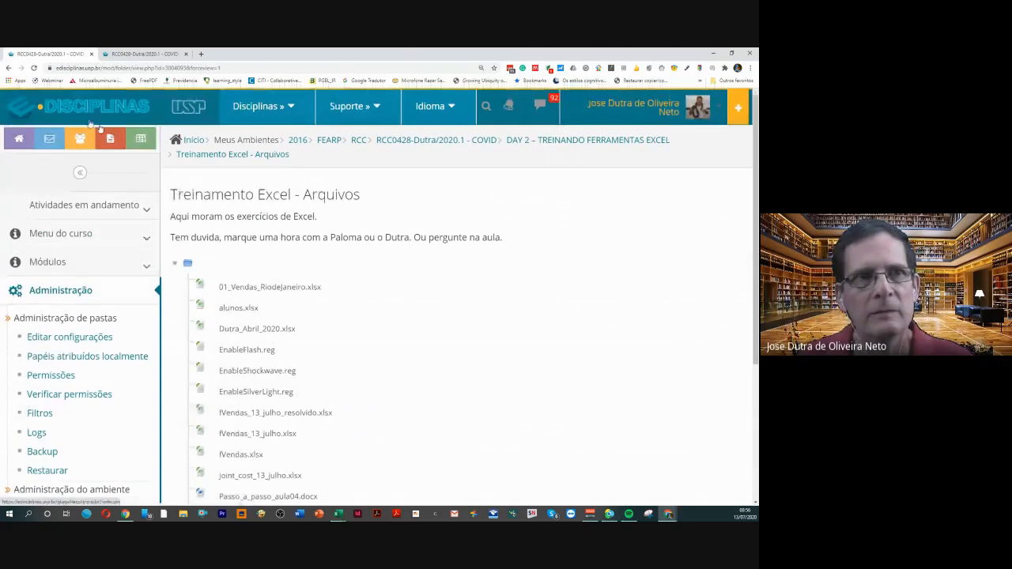
# Close the folder page and look over the Ferramentas e recursos page
pyautogui.click(92, 55)
pyautogui.scroll(2, 370, 223)
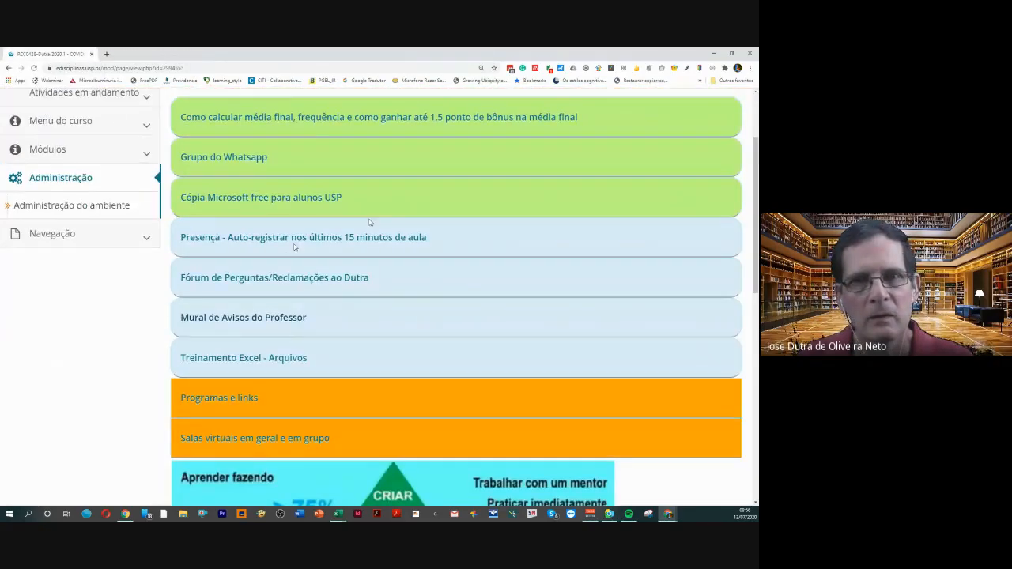
pyautogui.click(720, 111)
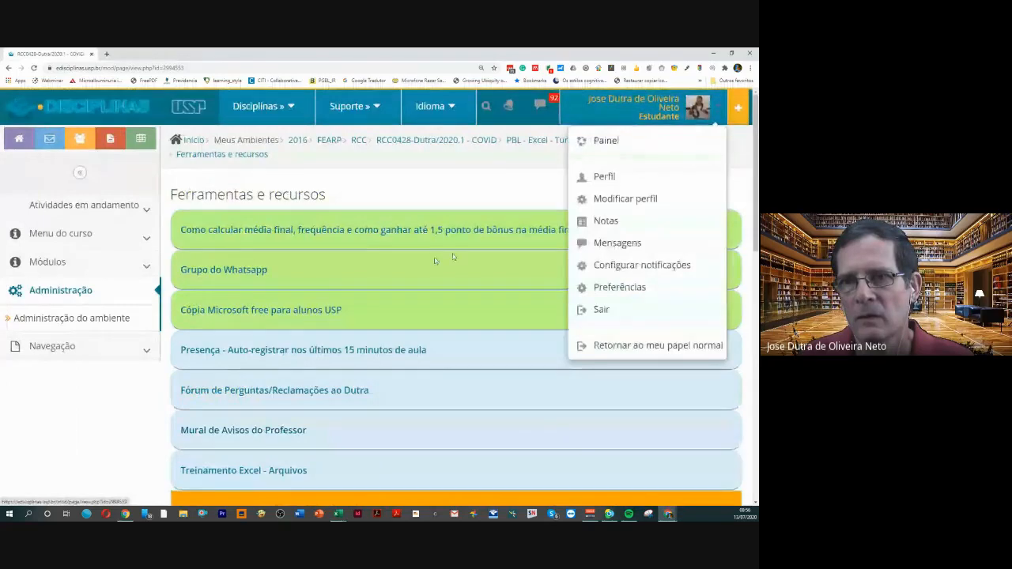
pyautogui.click(376, 186)
pyautogui.scroll(-10, 380, 189)
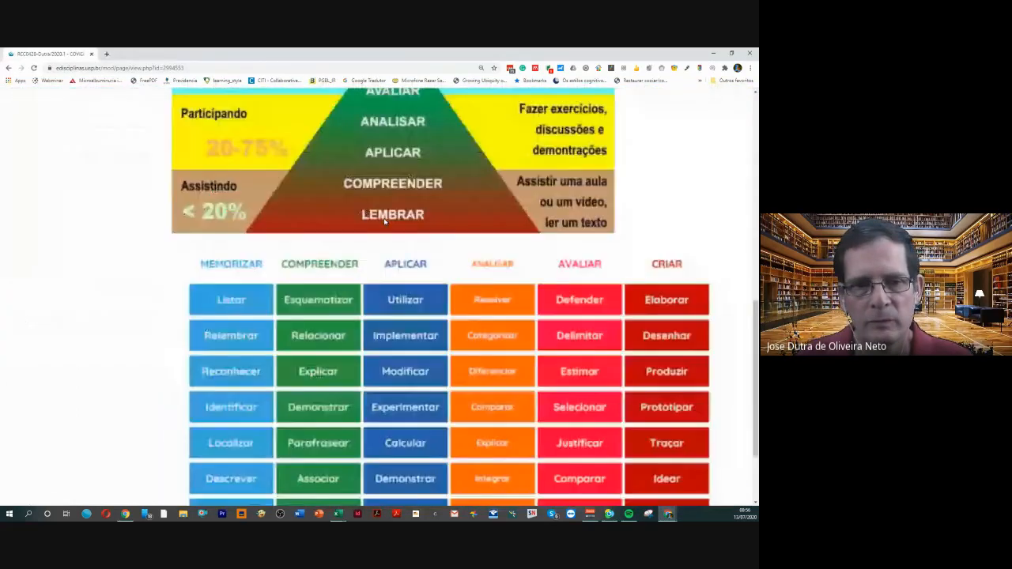
pyautogui.scroll(3, 390, 171)
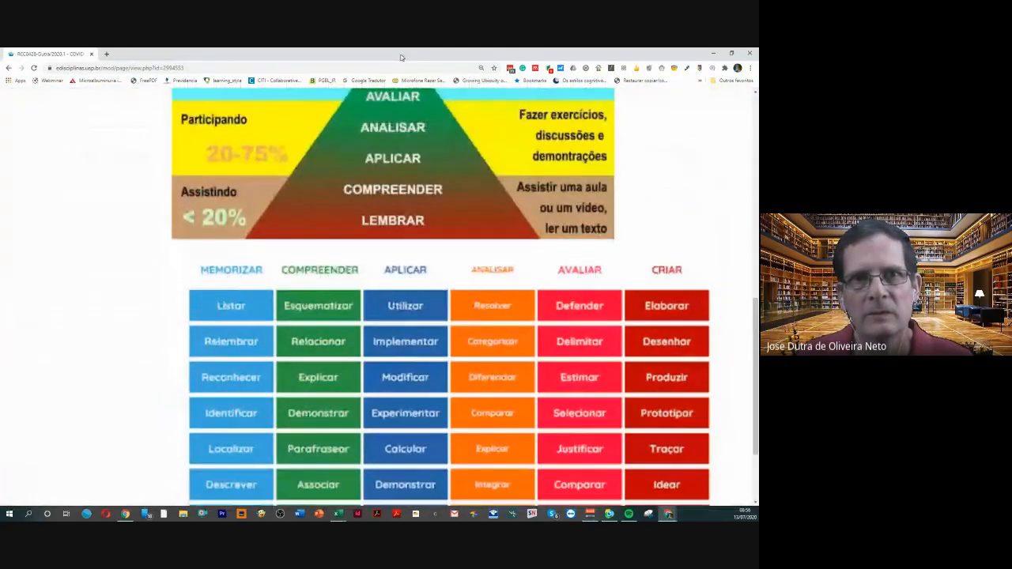
# Move the Chrome window out of the way and place the Power Pivot window, at its reduced size, over the Excel worksheet
pyautogui.moveTo(402, 56); pyautogui.dragTo(0, 180)
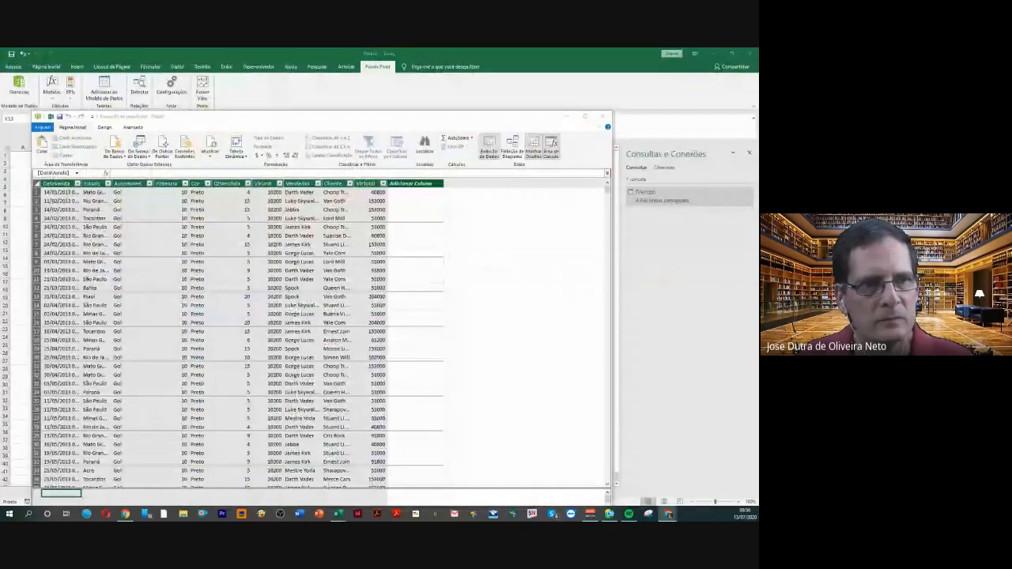
pyautogui.click(584, 117)
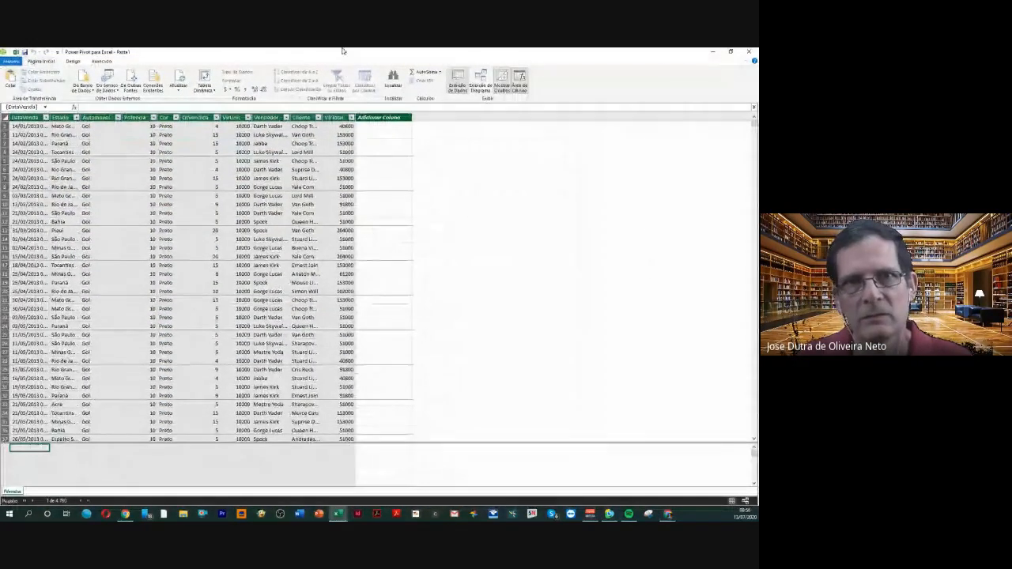
pyautogui.moveTo(341, 54); pyautogui.dragTo(314, 113)
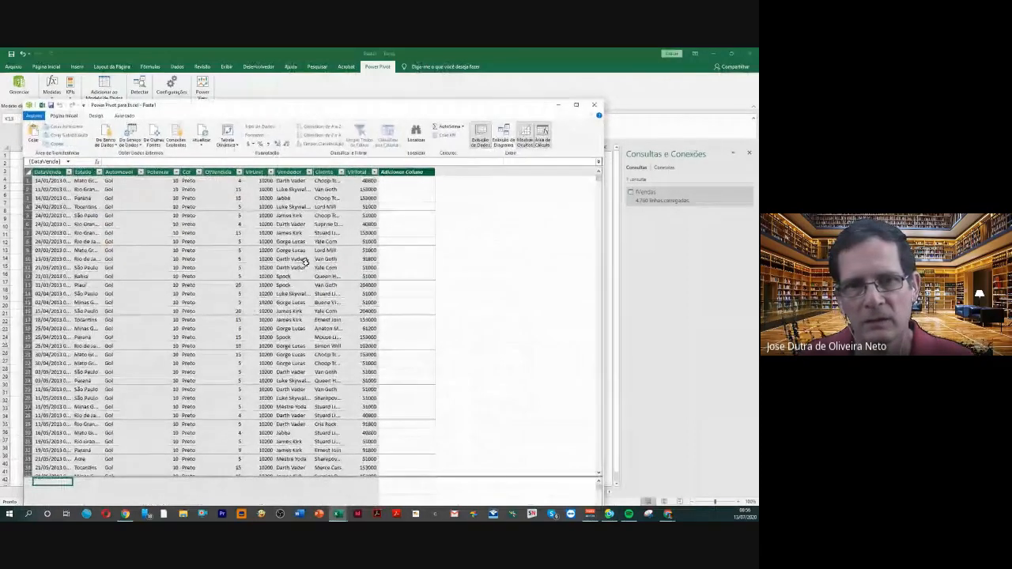
# Look through the fVendas sales rows in the Power Pivot data view
pyautogui.scroll(-6, 304, 261)
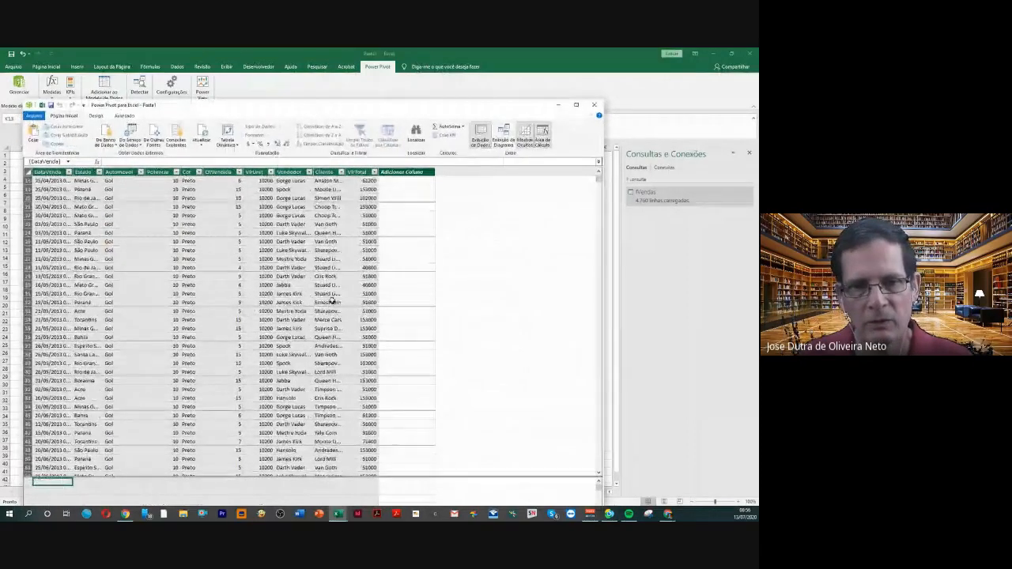
pyautogui.scroll(-8, 332, 300)
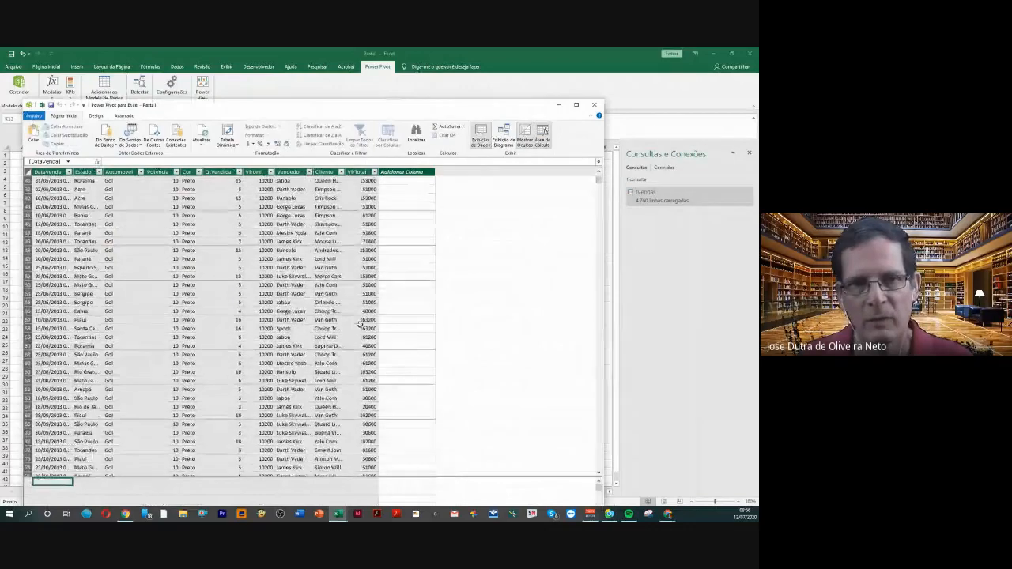
pyautogui.scroll(-8, 360, 323)
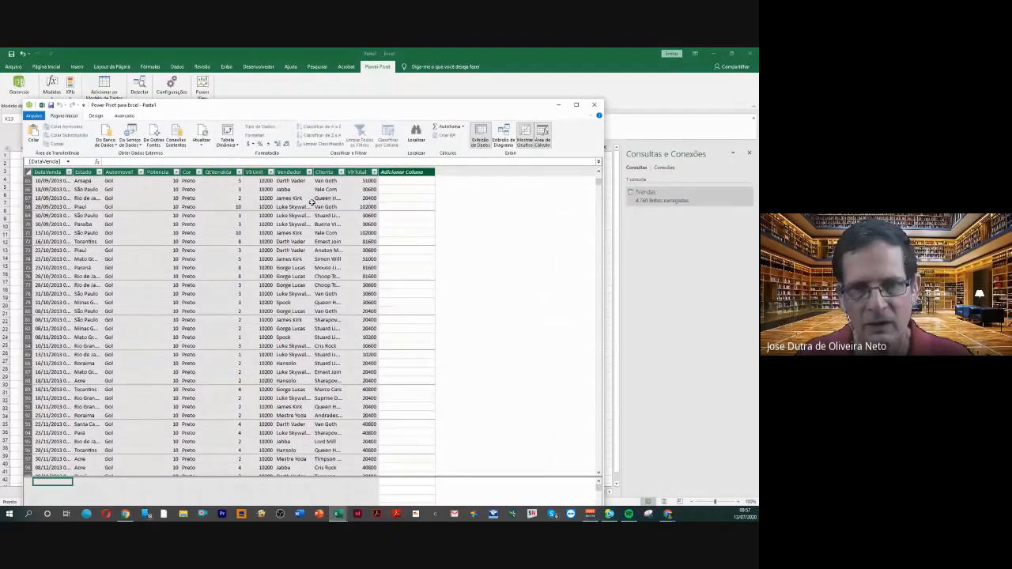
pyautogui.scroll(-2, 321, 285)
pyautogui.scroll(-9, 314, 310)
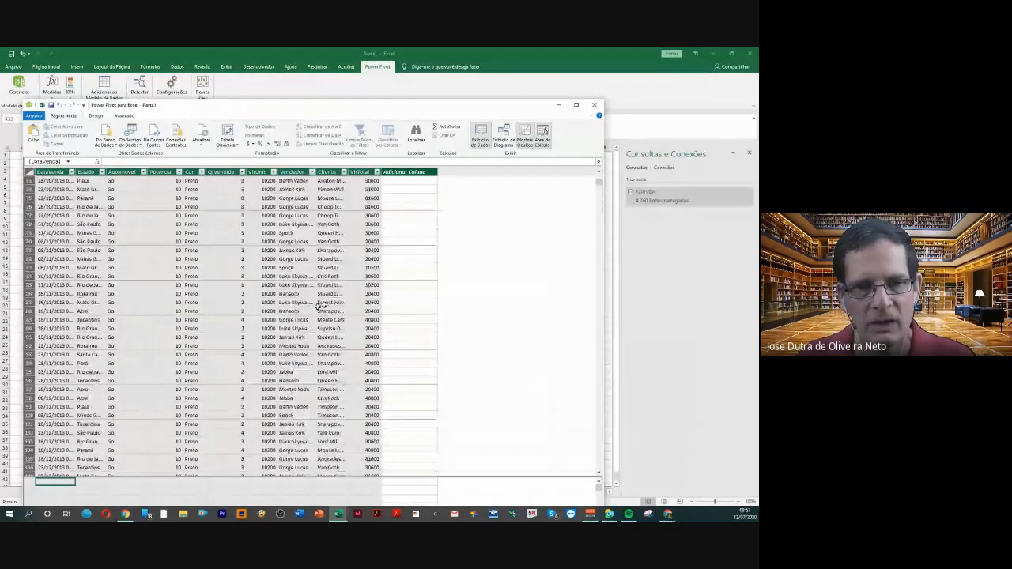
pyautogui.scroll(-10, 328, 301)
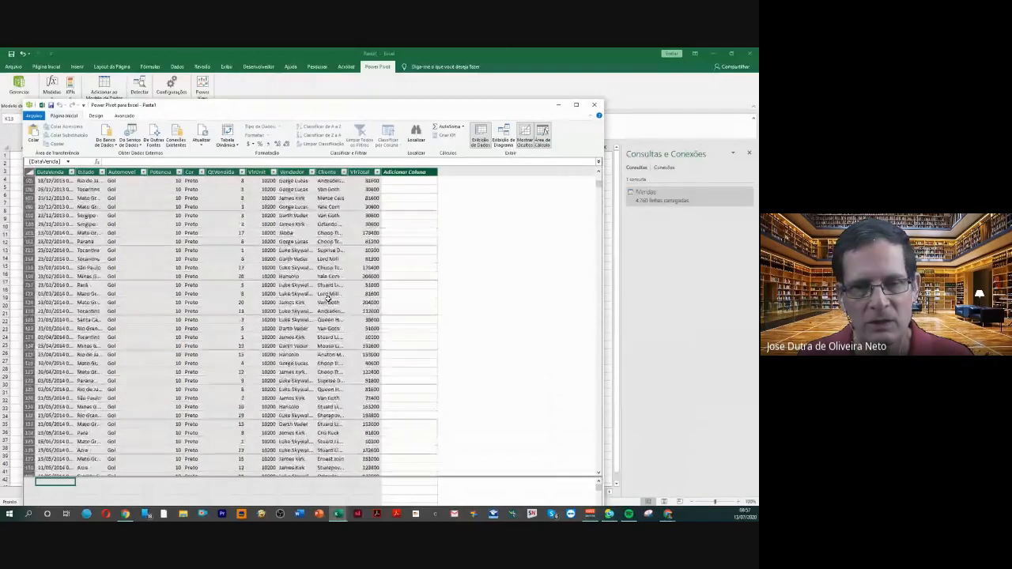
pyautogui.scroll(1, 329, 294)
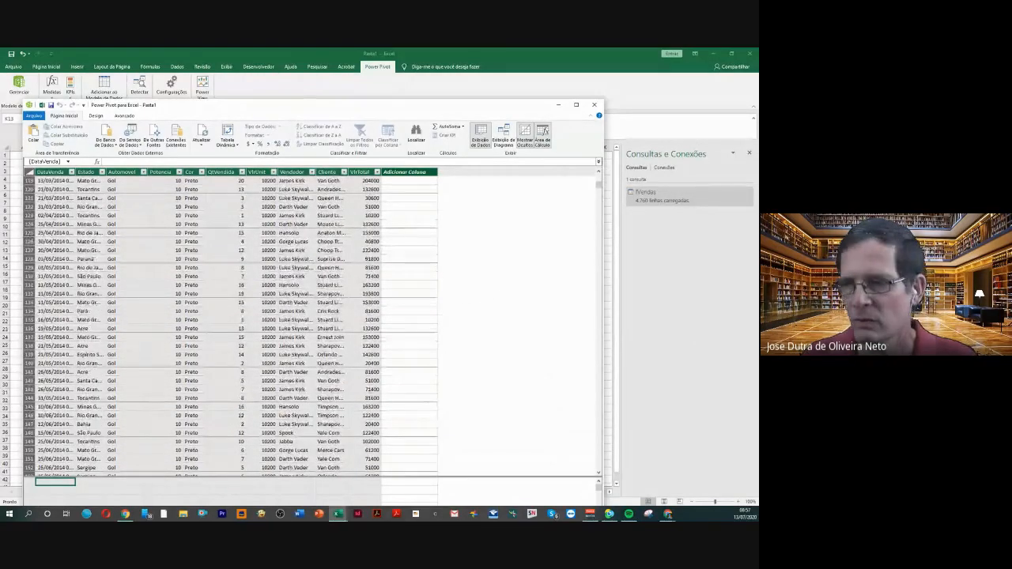
pyautogui.hotkey('alt', 'Tab')
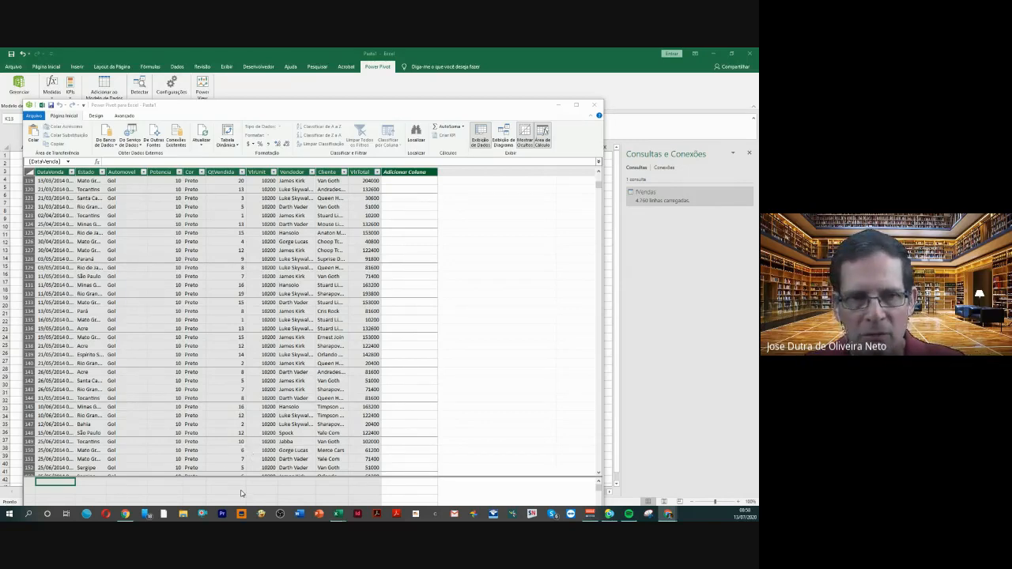
pyautogui.scroll(-1, 225, 474)
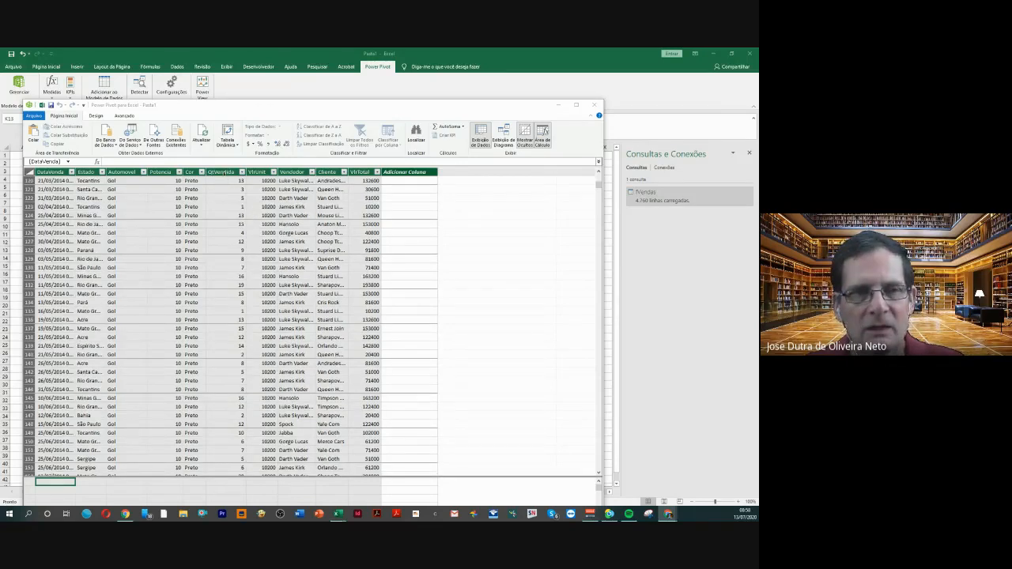
# Begin a measure named "Total Qtde Vendida" in the first calculation area cell under the QtVendida column, ending the name with :=
pyautogui.click(228, 483)
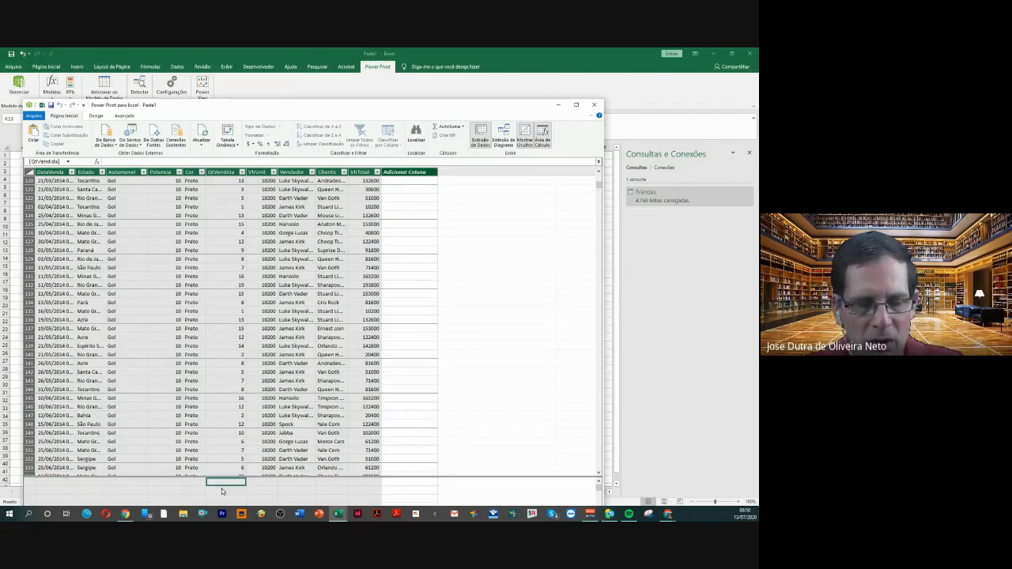
pyautogui.click(222, 490)
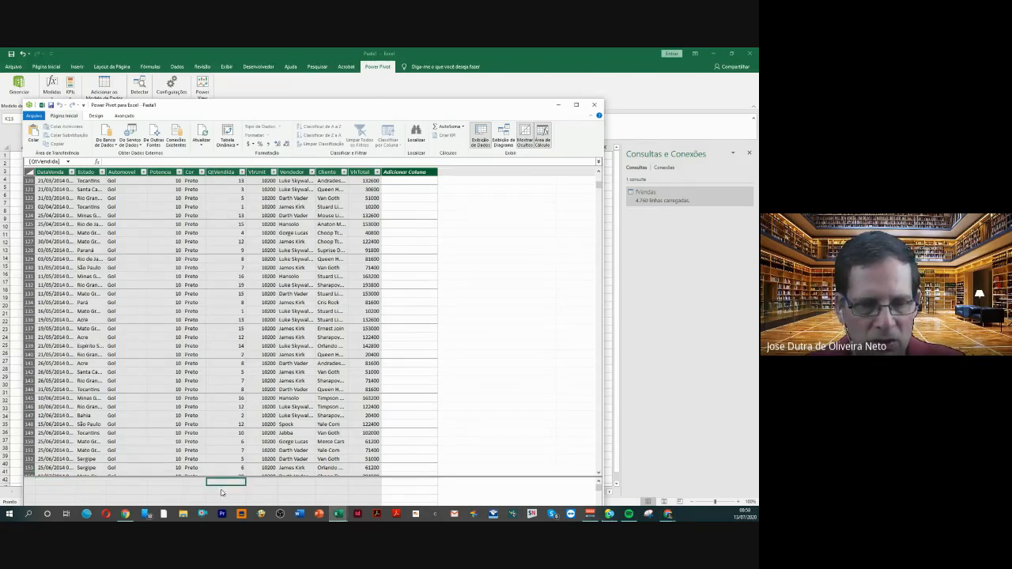
pyautogui.scroll(-1, 227, 487)
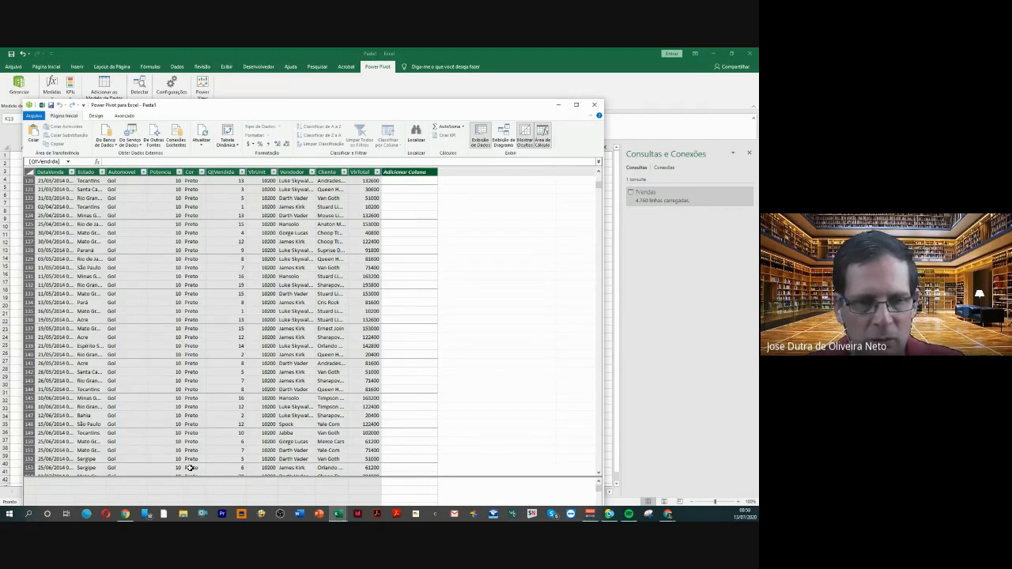
pyautogui.click(240, 483)
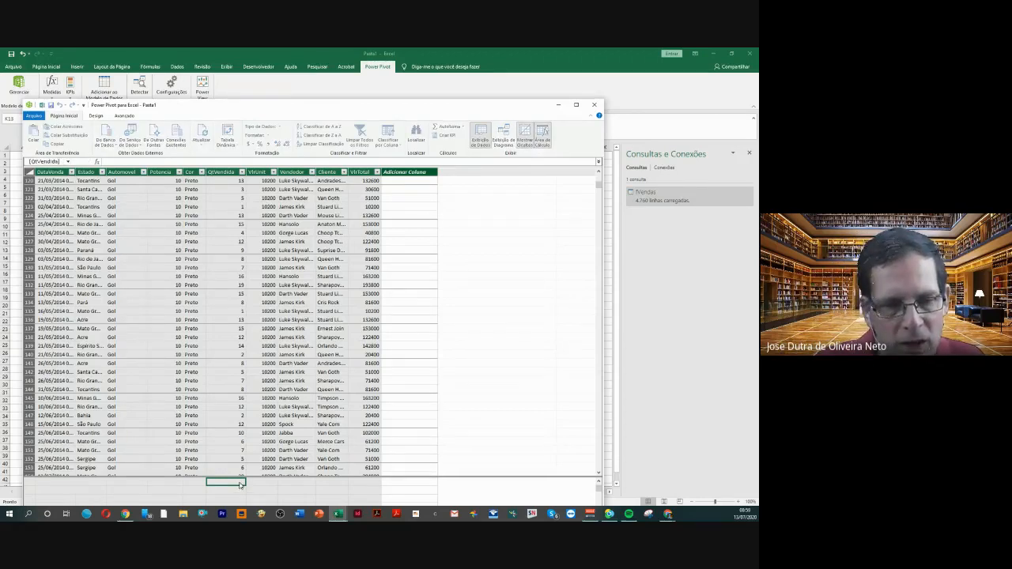
pyautogui.click(114, 161)
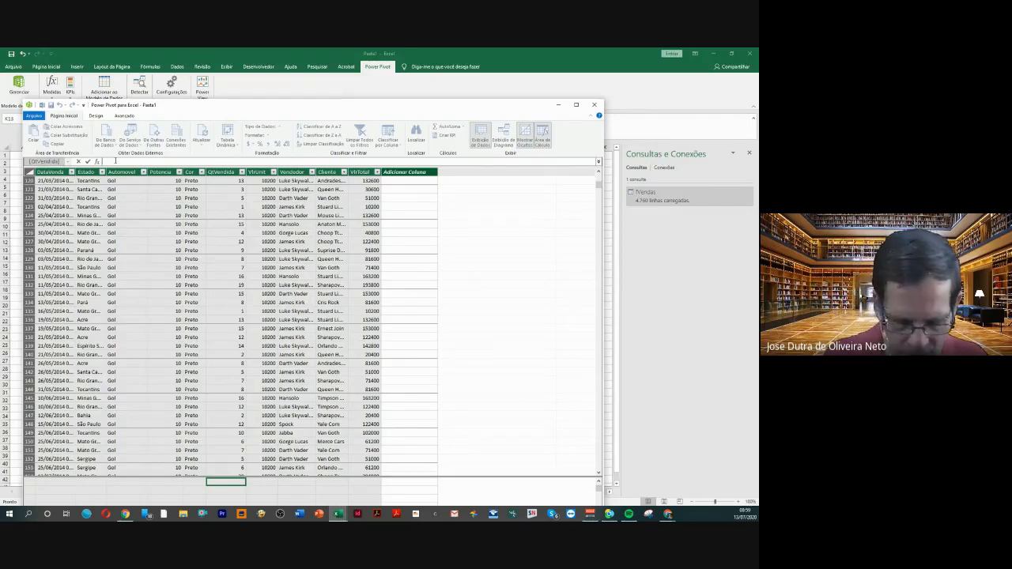
pyautogui.write('Tot')
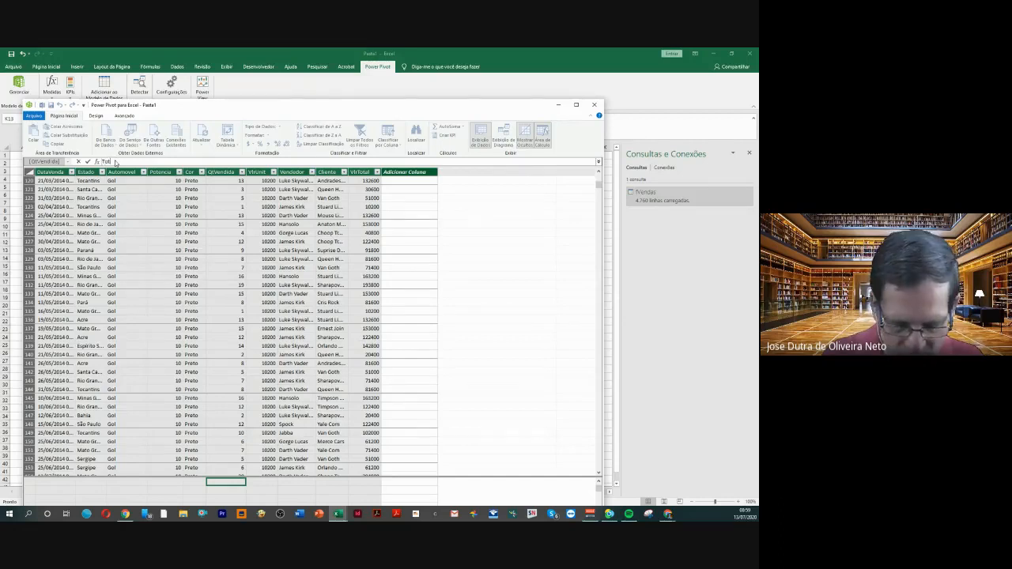
pyautogui.write('al')
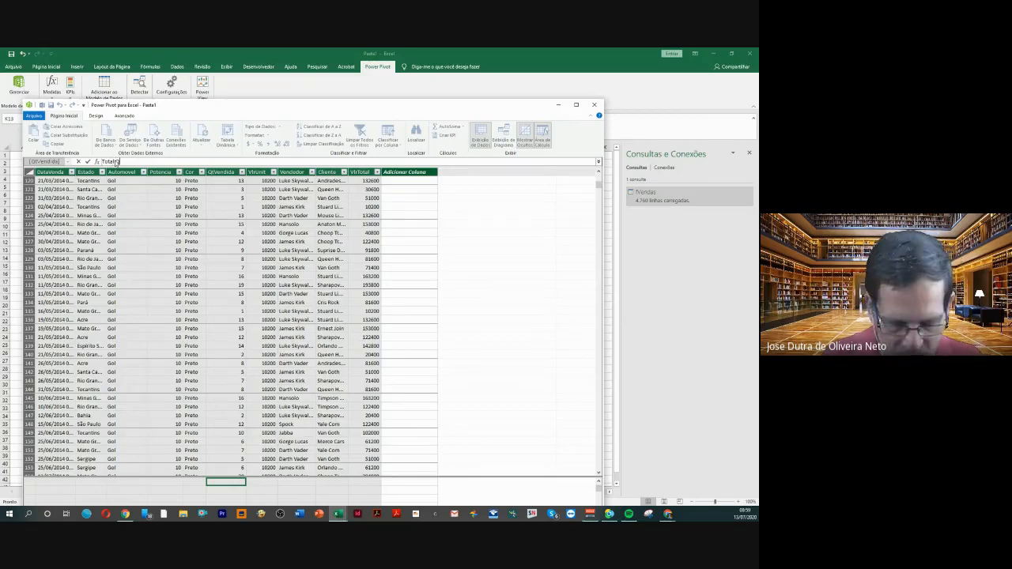
pyautogui.write('Ve')
pyautogui.write('de Vendida')
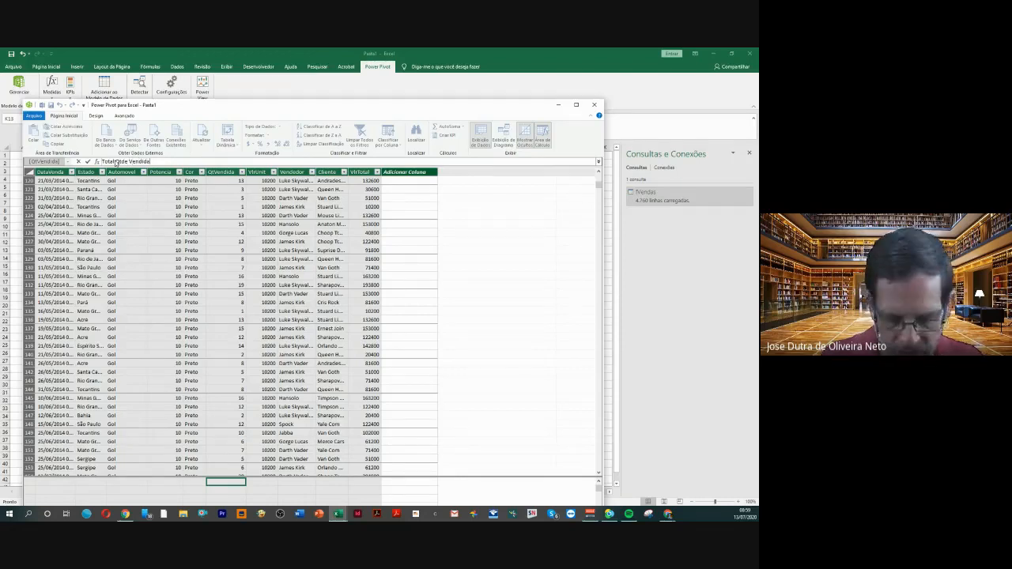
pyautogui.write(' :=')
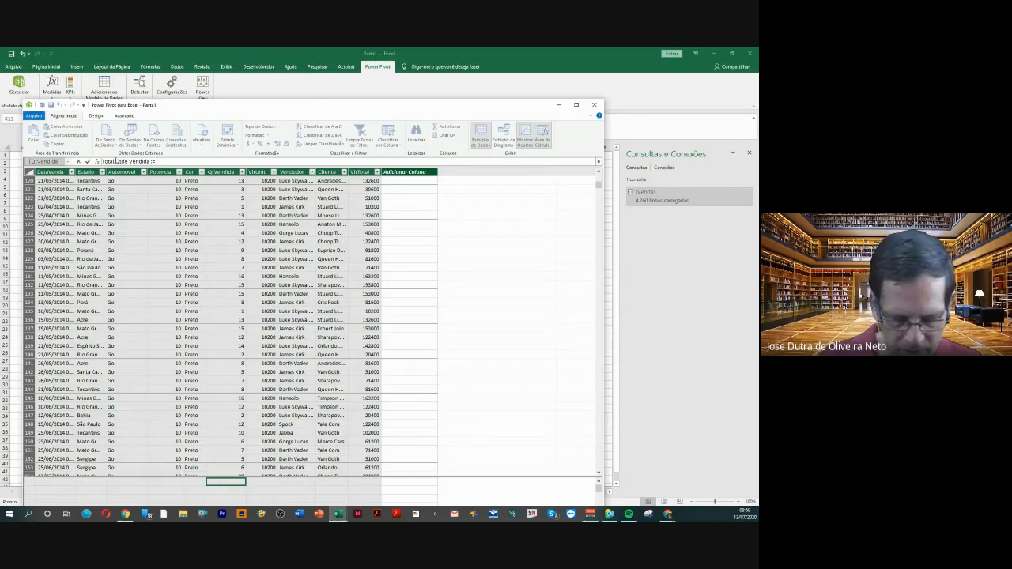
# Define the Total Qtde Vendida measure as SUM(fVendas[QtVendida]) and widen the QtVendida column to fit the result
pyautogui.write('S')
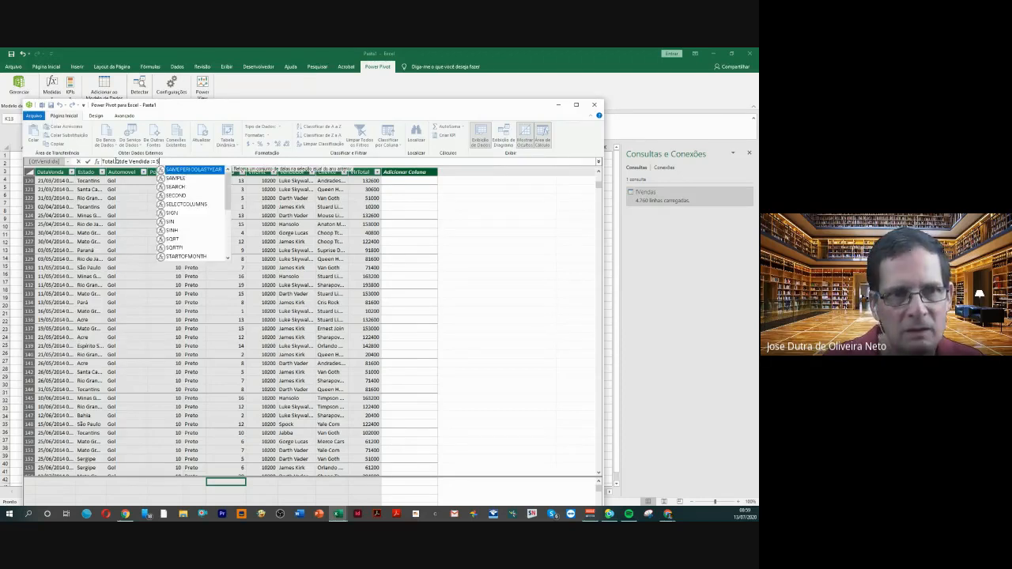
pyautogui.write('U')
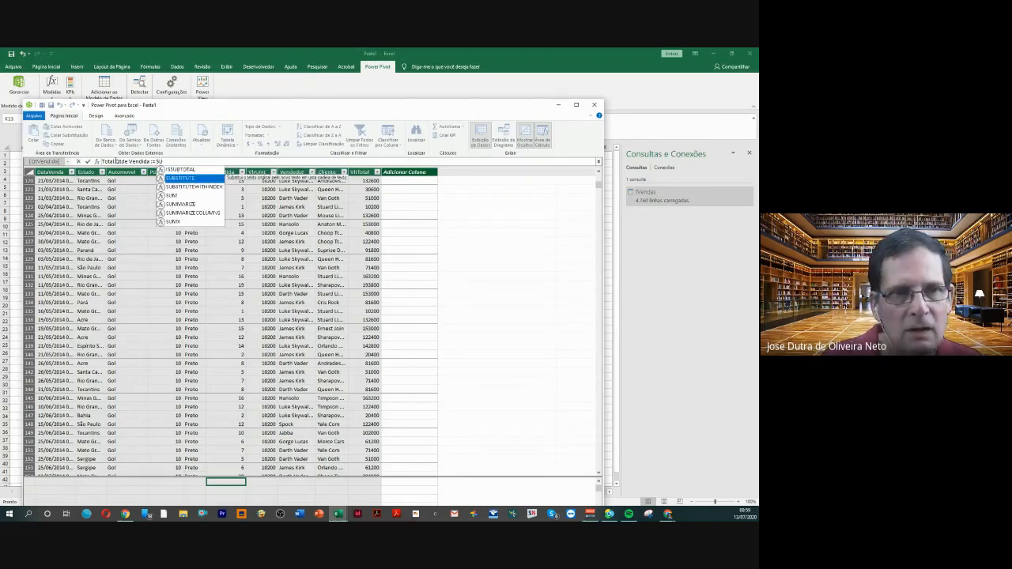
pyautogui.write('M')
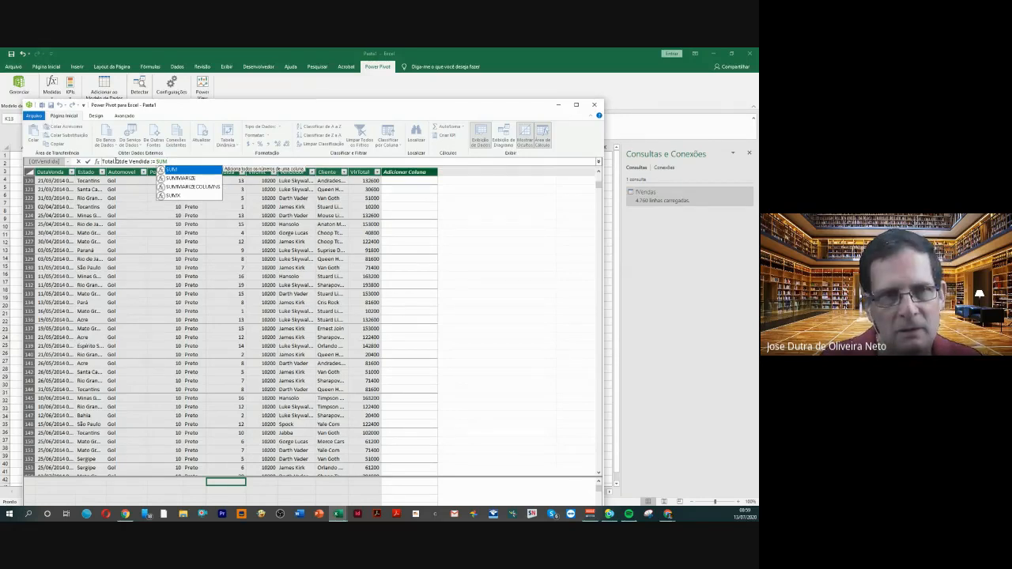
pyautogui.write('(')
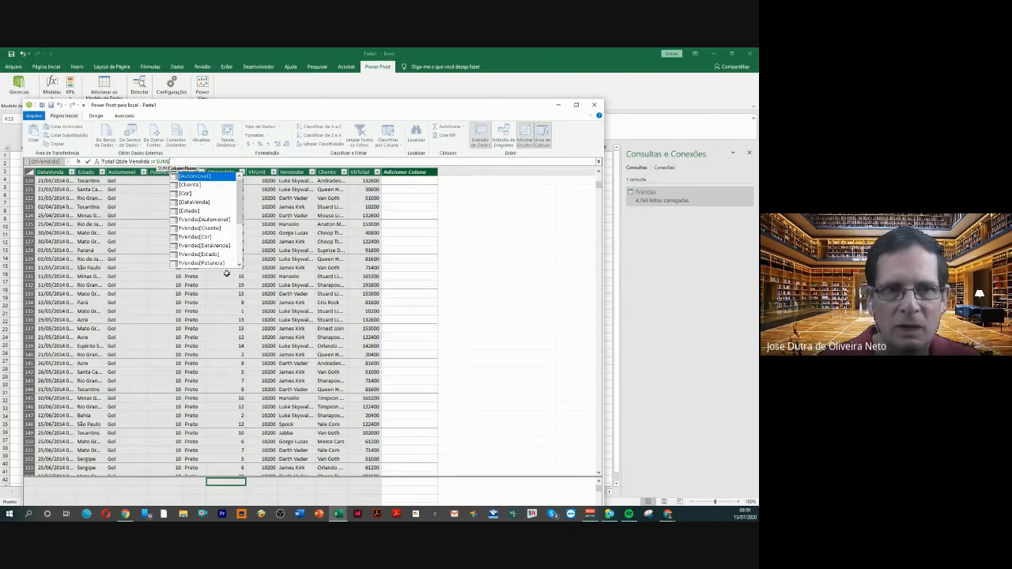
pyautogui.click(241, 220)
pyautogui.moveTo(241, 220); pyautogui.dragTo(240, 240)
pyautogui.click(220, 230)
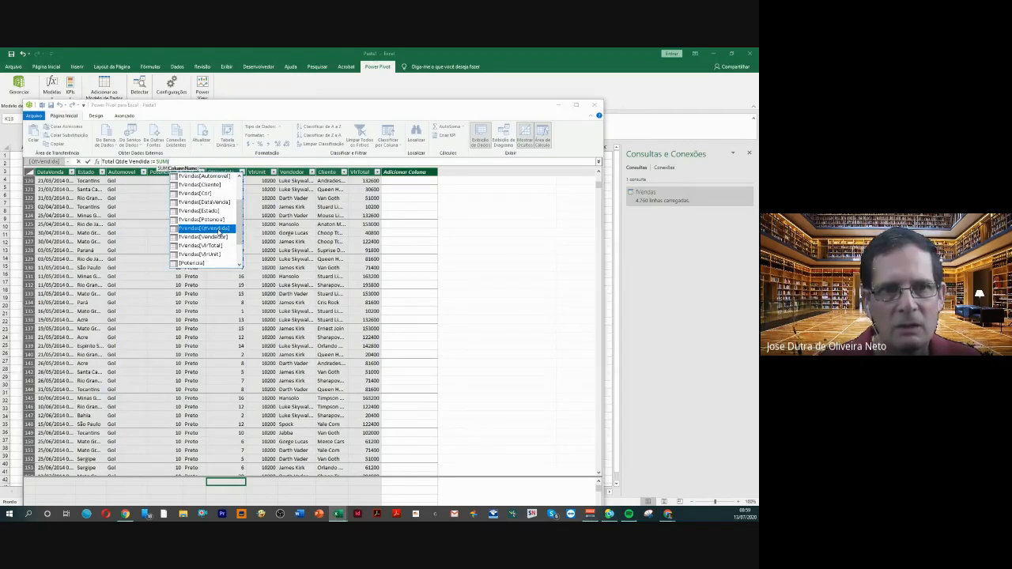
pyautogui.doubleClick(220, 230)
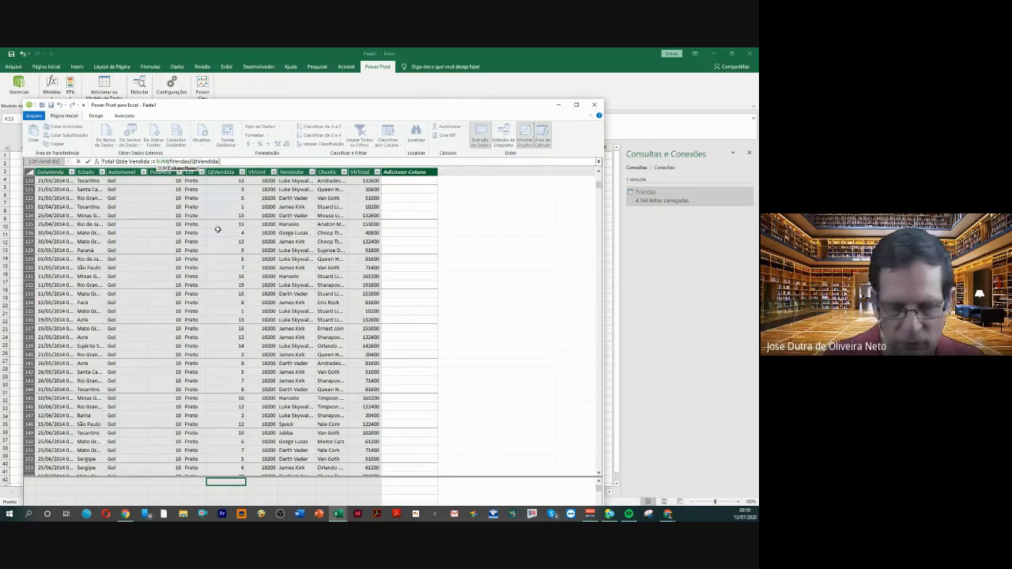
pyautogui.write(')')
pyautogui.press('Return')
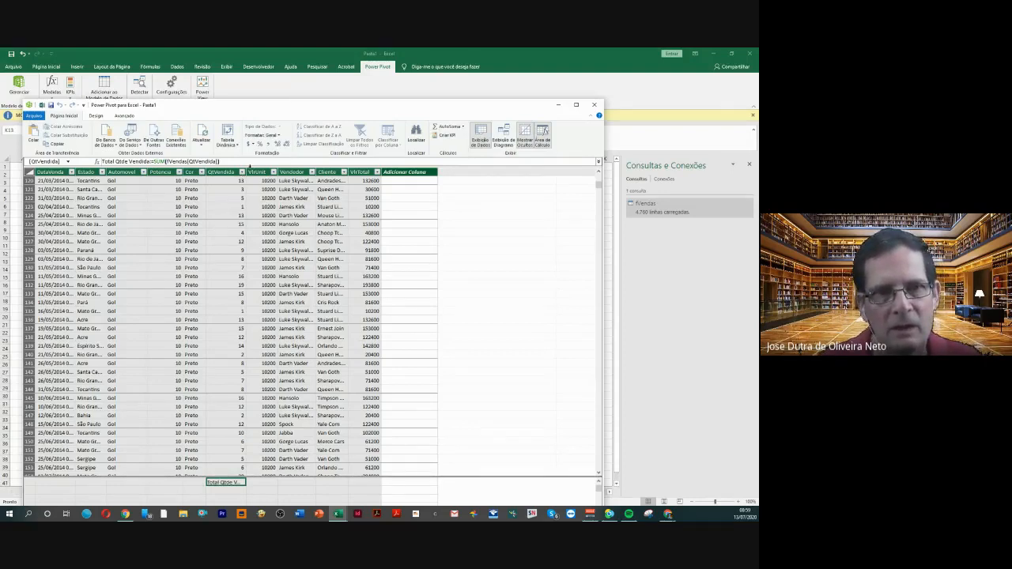
pyautogui.moveTo(247, 172); pyautogui.dragTo(290, 172)
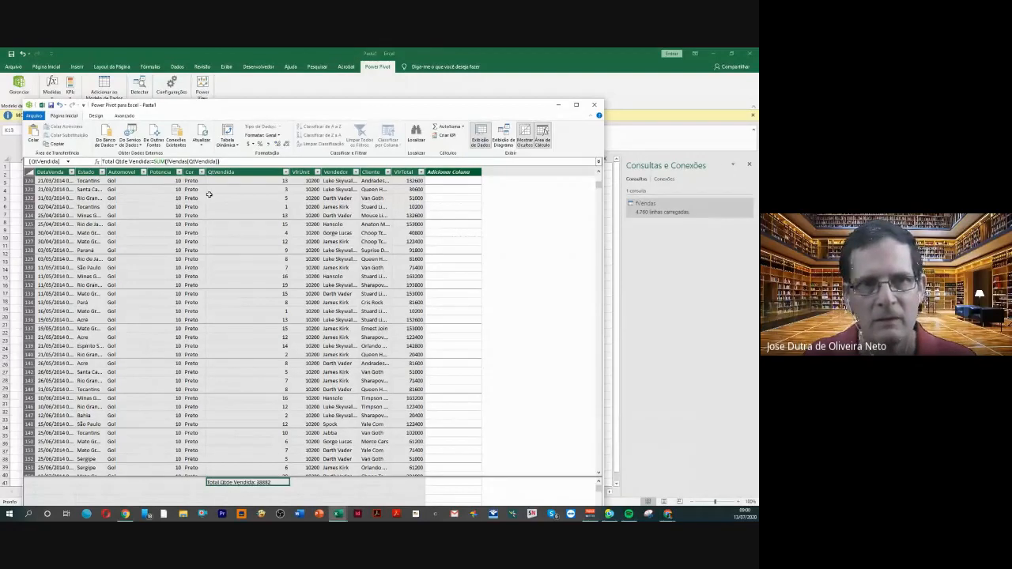
# Begin a second measure named "Max venda qtde" in the calculation cell directly below Total Qtde Vendida, ending the name with :=
pyautogui.click(224, 492)
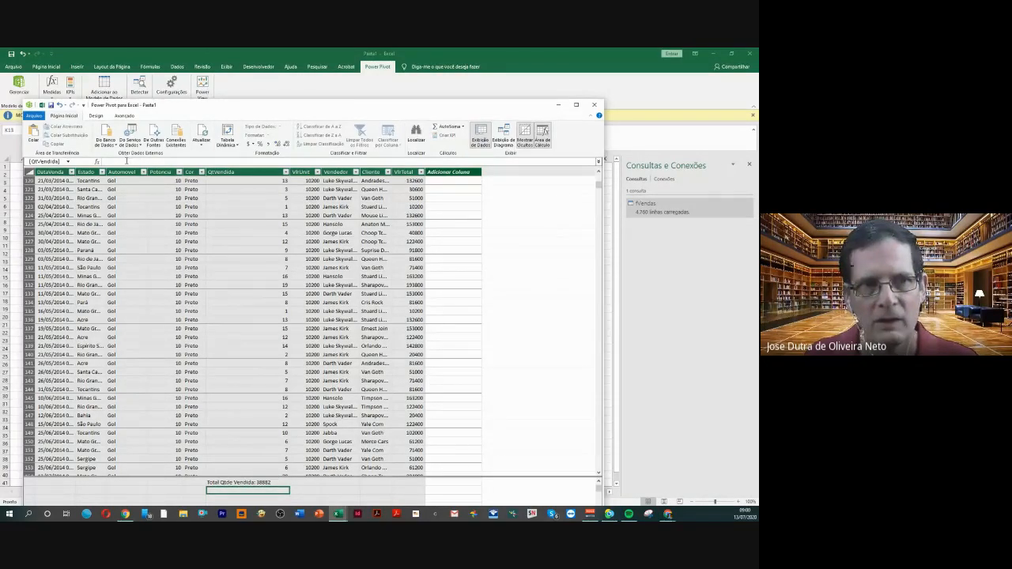
pyautogui.click(125, 161)
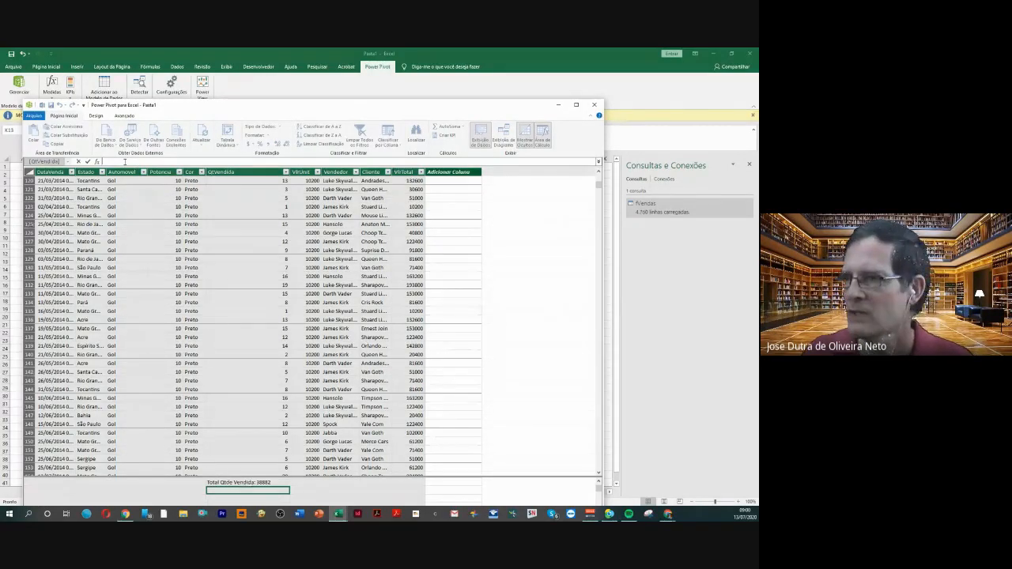
pyautogui.write('Ma')
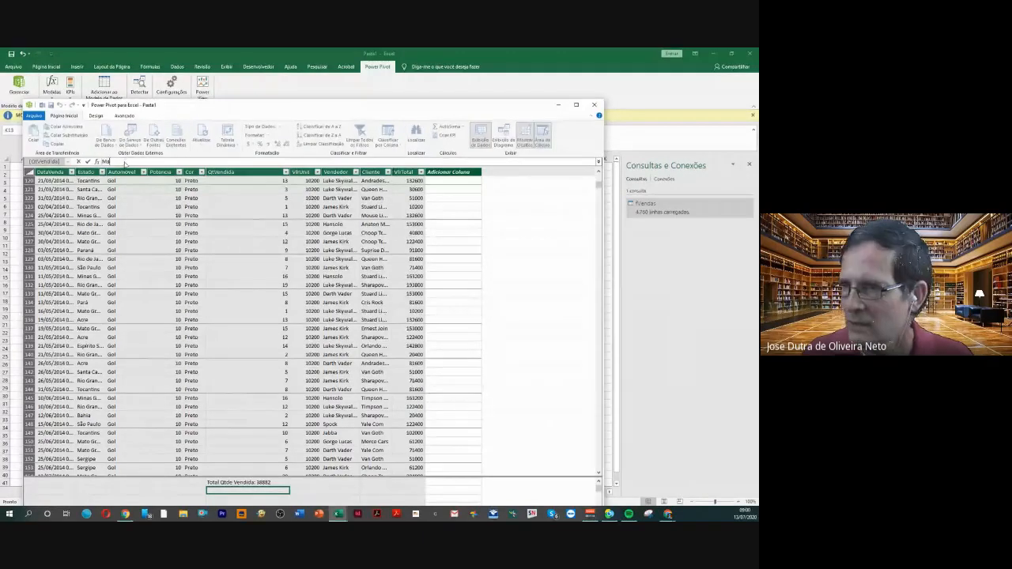
pyautogui.write('x')
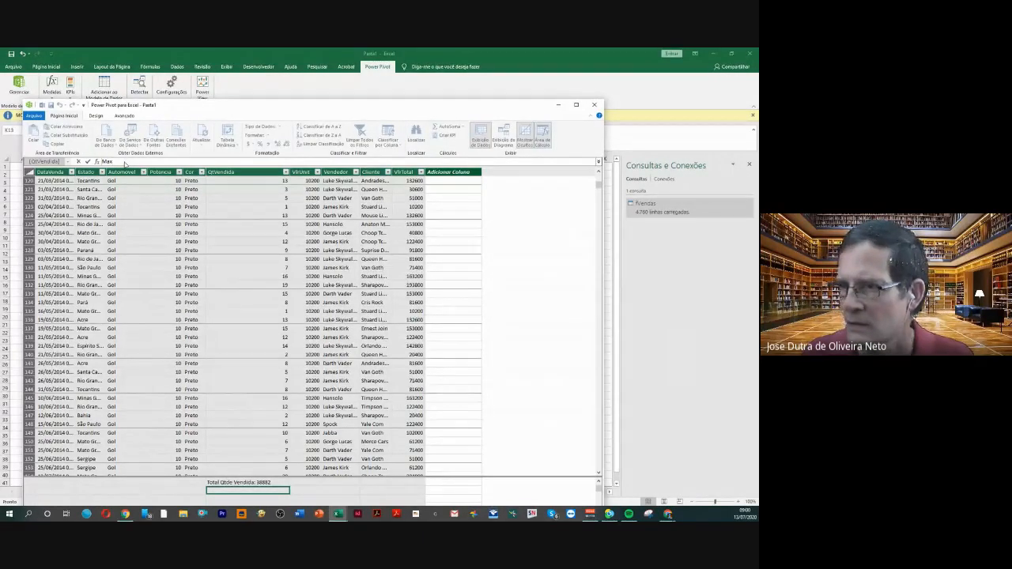
pyautogui.write(' venda')
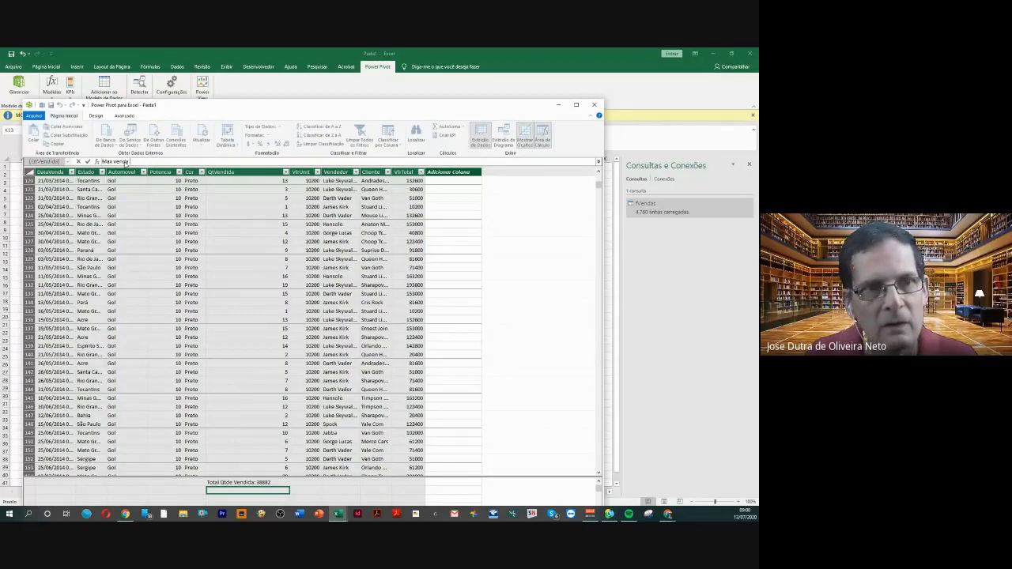
pyautogui.write(' qtde')
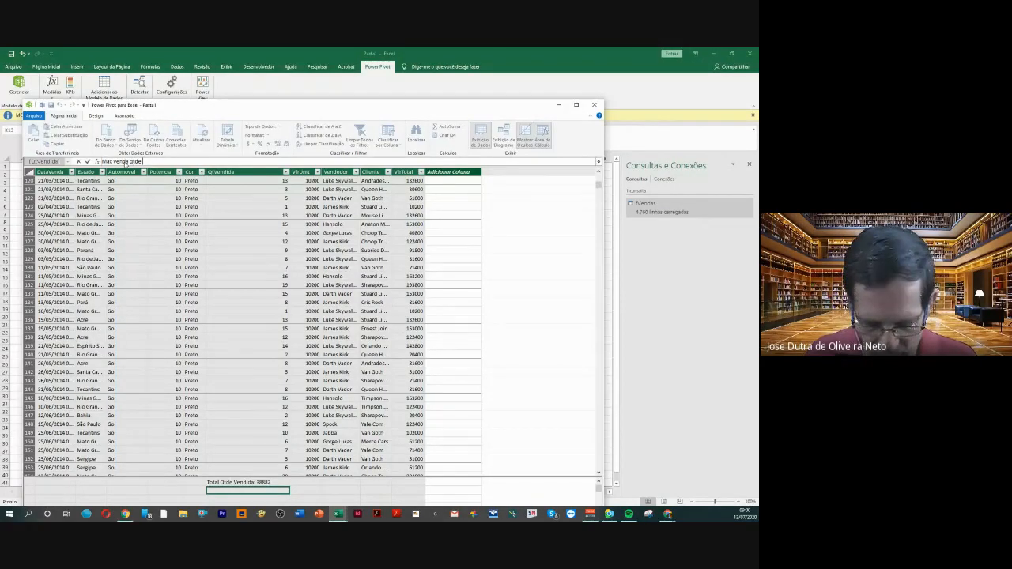
pyautogui.write(' :=')
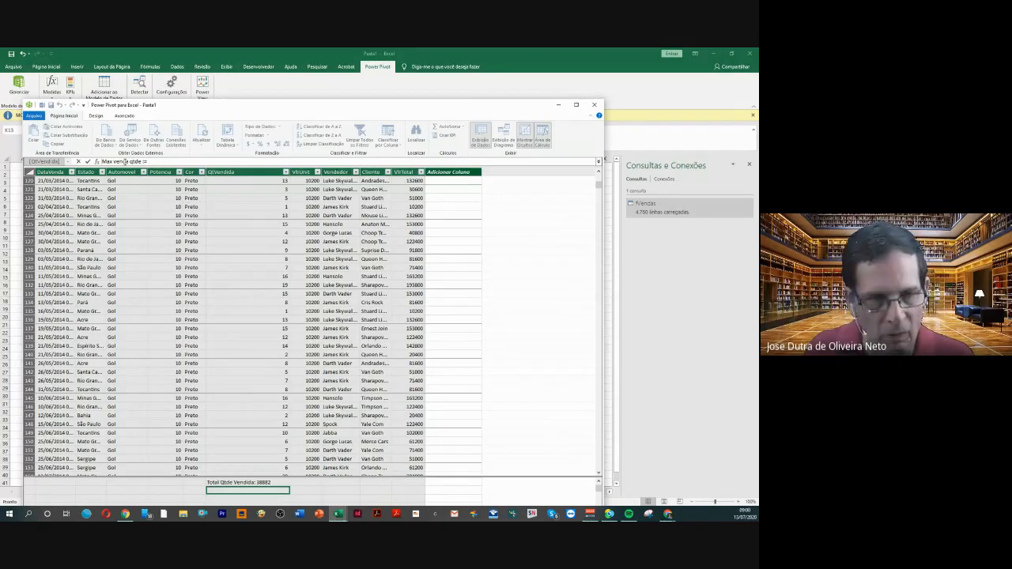
pyautogui.write('MAX(')
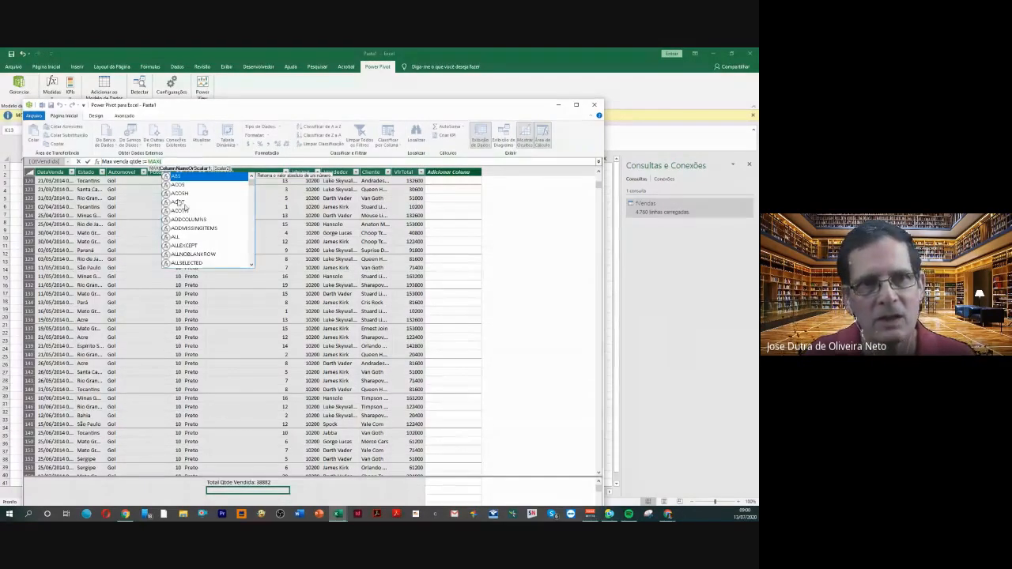
# Define the Max venda qtde measure as MAX(fVendas[QtVendida]) and commit the formula
pyautogui.moveTo(253, 187); pyautogui.dragTo(251, 217)
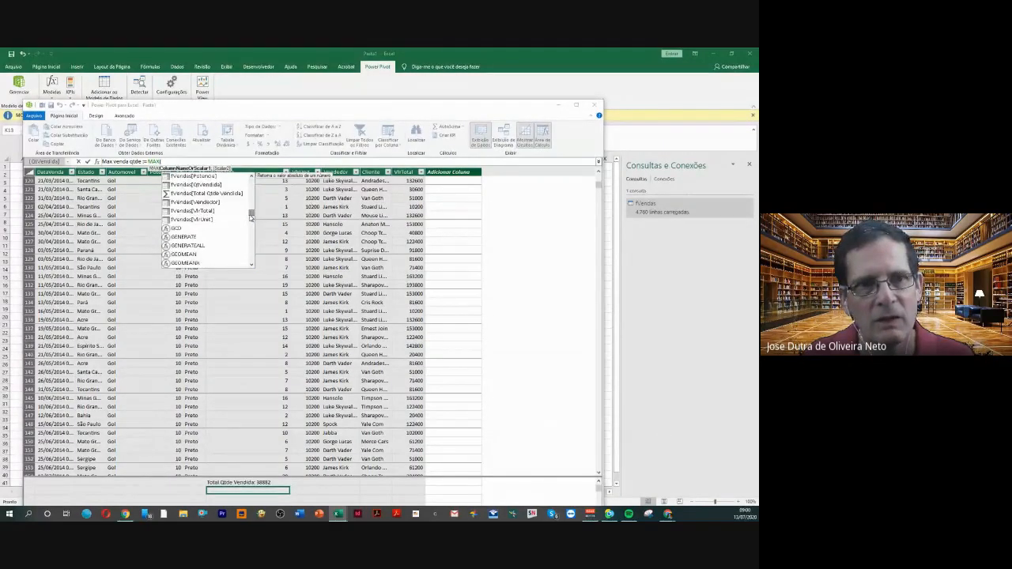
pyautogui.scroll(1, 233, 224)
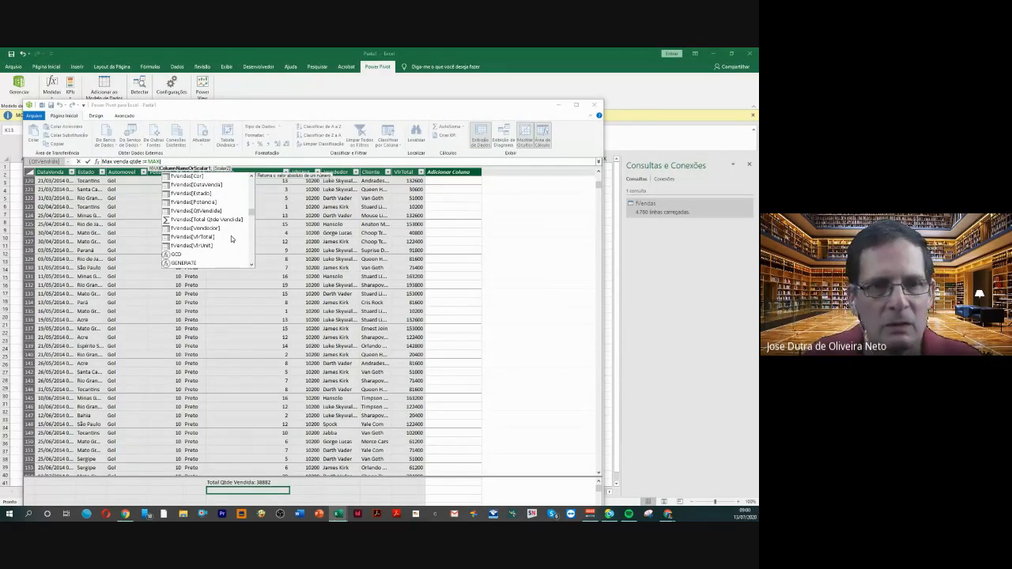
pyautogui.scroll(1, 232, 239)
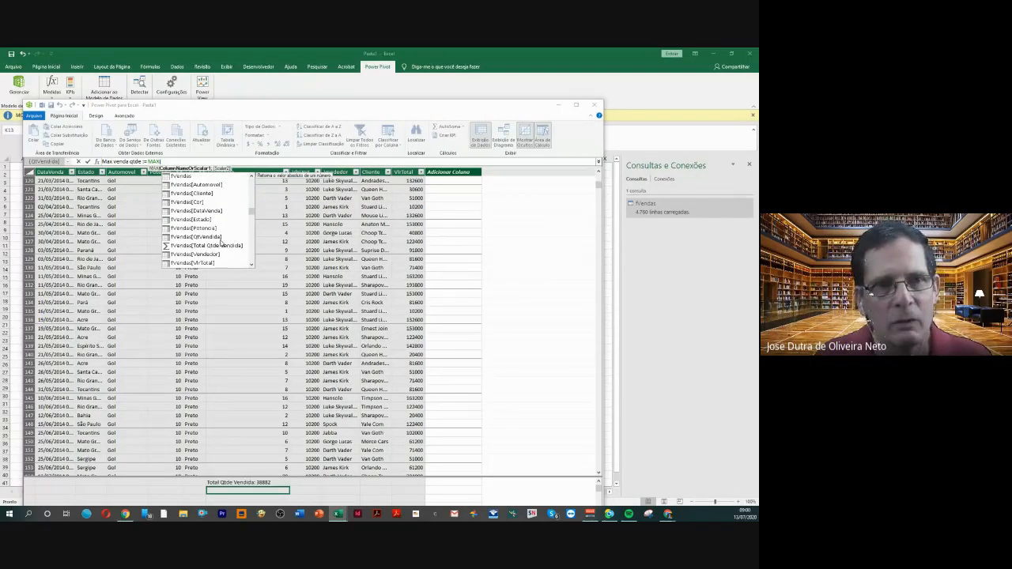
pyautogui.click(212, 238)
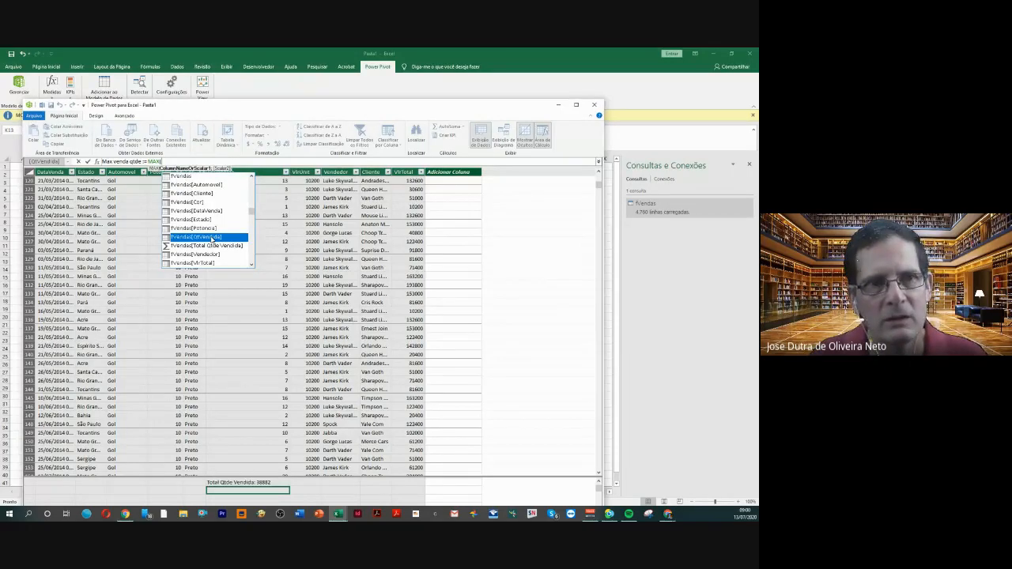
pyautogui.doubleClick(212, 237)
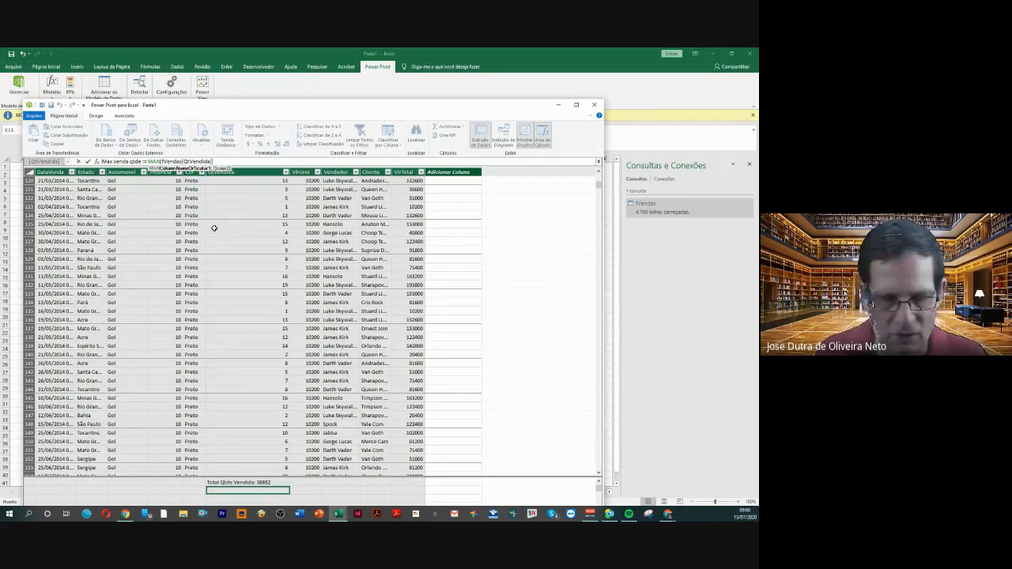
pyautogui.write(')')
pyautogui.press('Return')
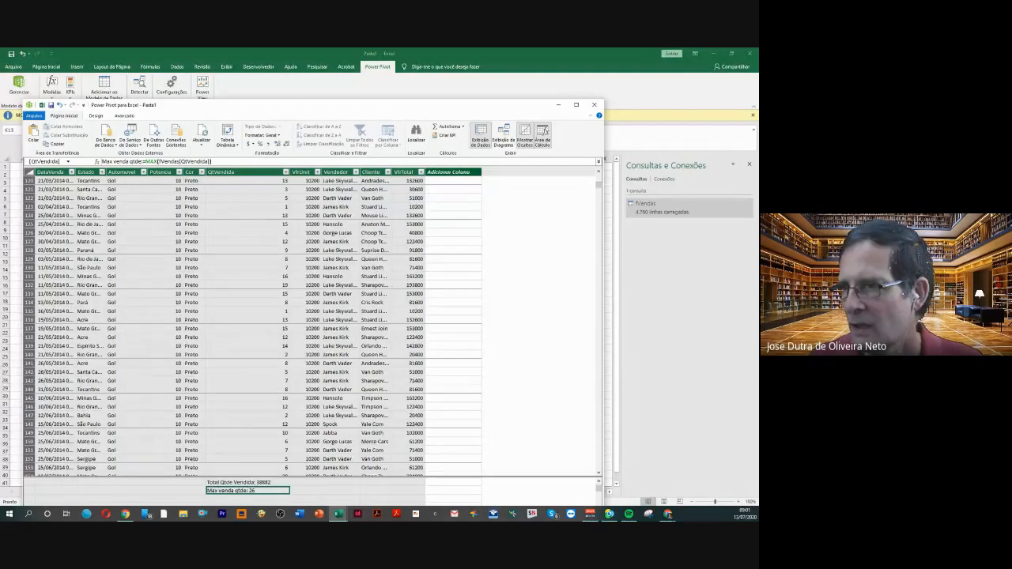
pyautogui.hotkey('alt', 'Tab')
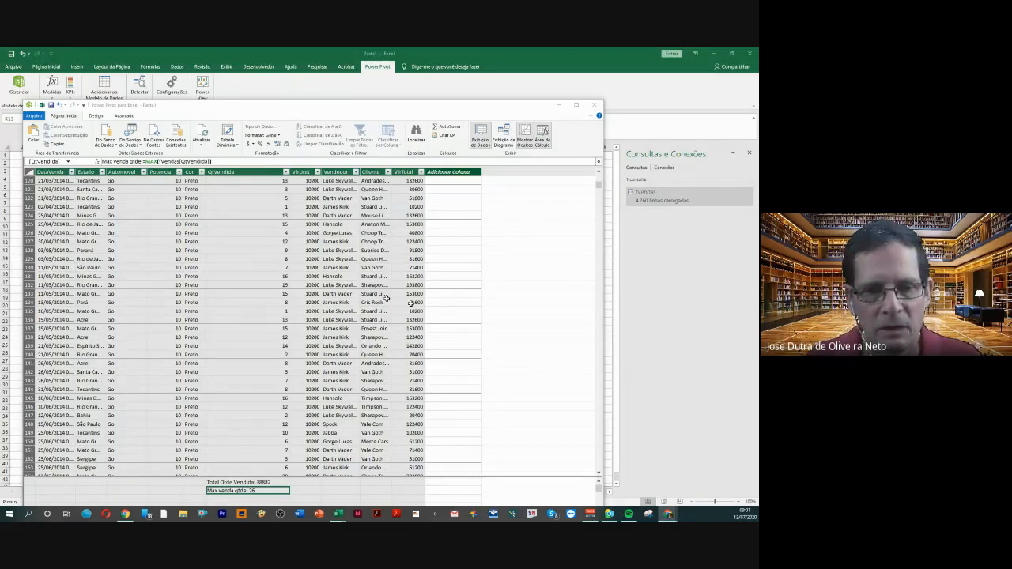
# Begin a third measure named "Min vendas qtde" in the calculation cell directly below Max venda qtde, ending the name with :=
pyautogui.click(234, 499)
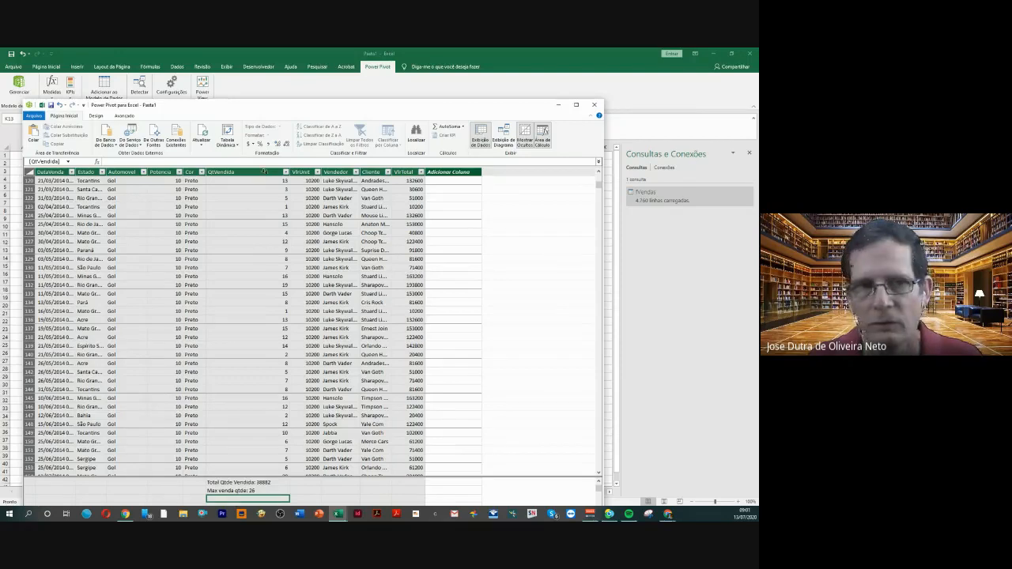
pyautogui.click(144, 159)
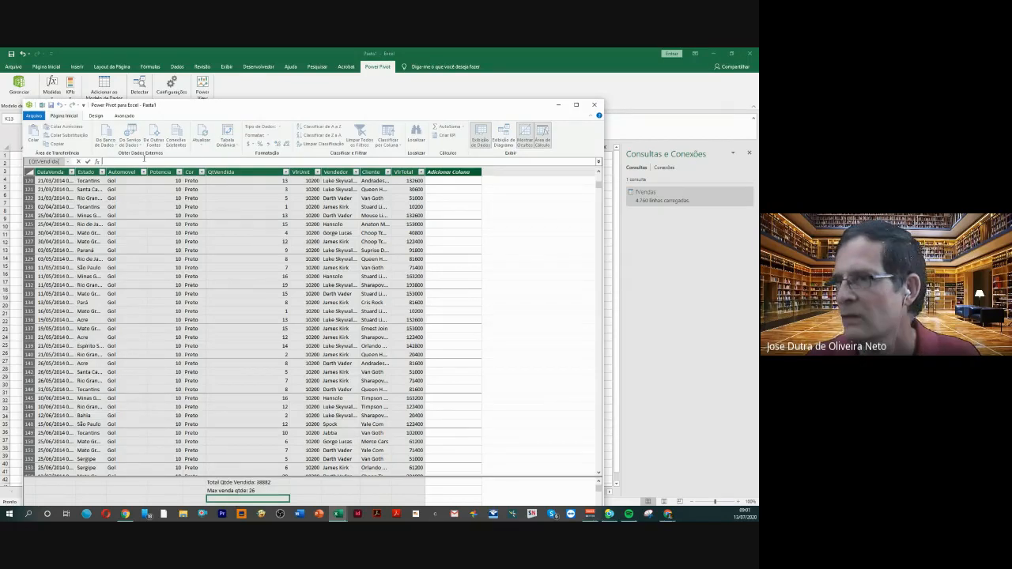
pyautogui.write('Min')
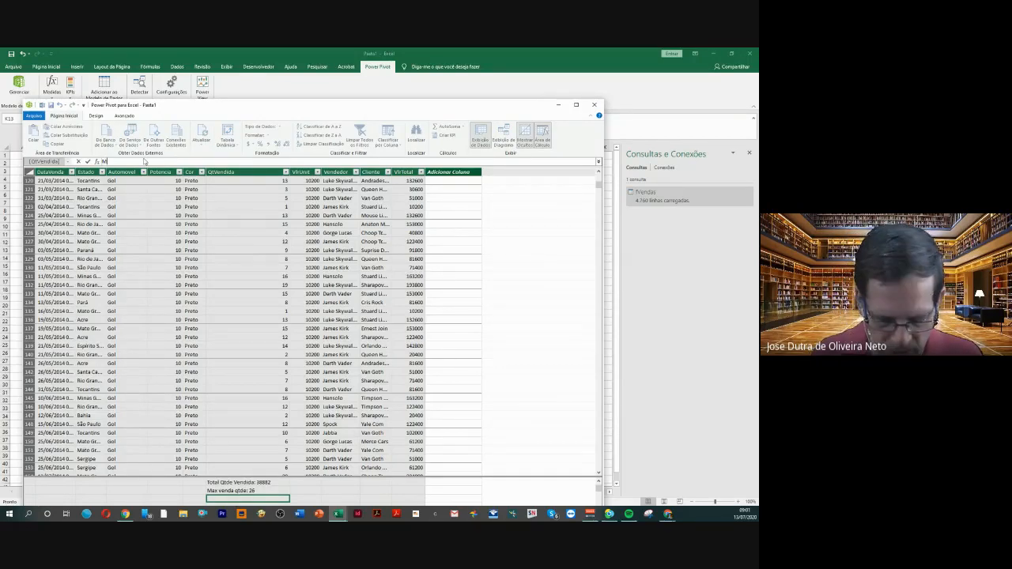
pyautogui.write(' vendas')
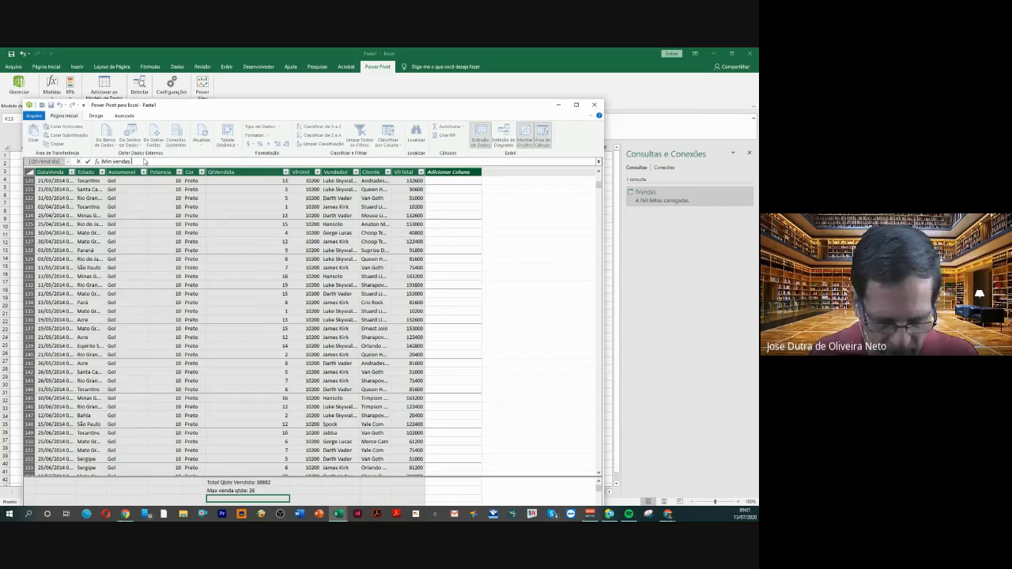
pyautogui.write(' qt')
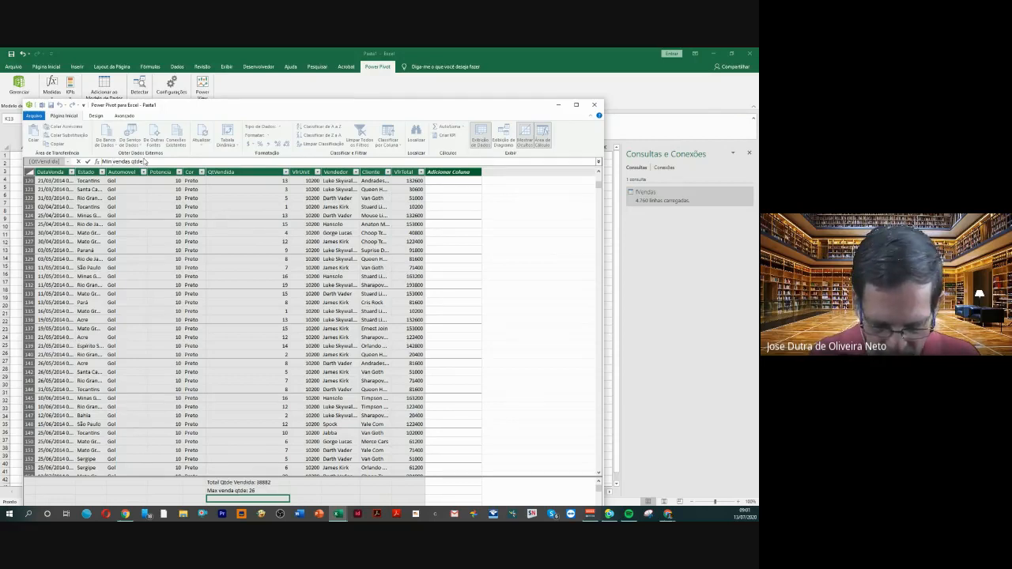
pyautogui.write('de :=')
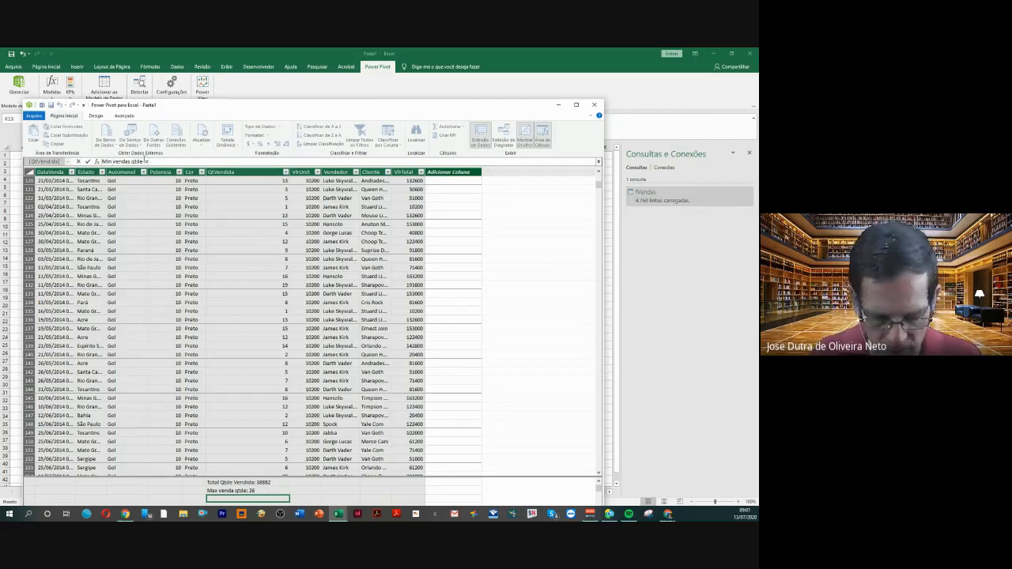
pyautogui.write(' MIN')
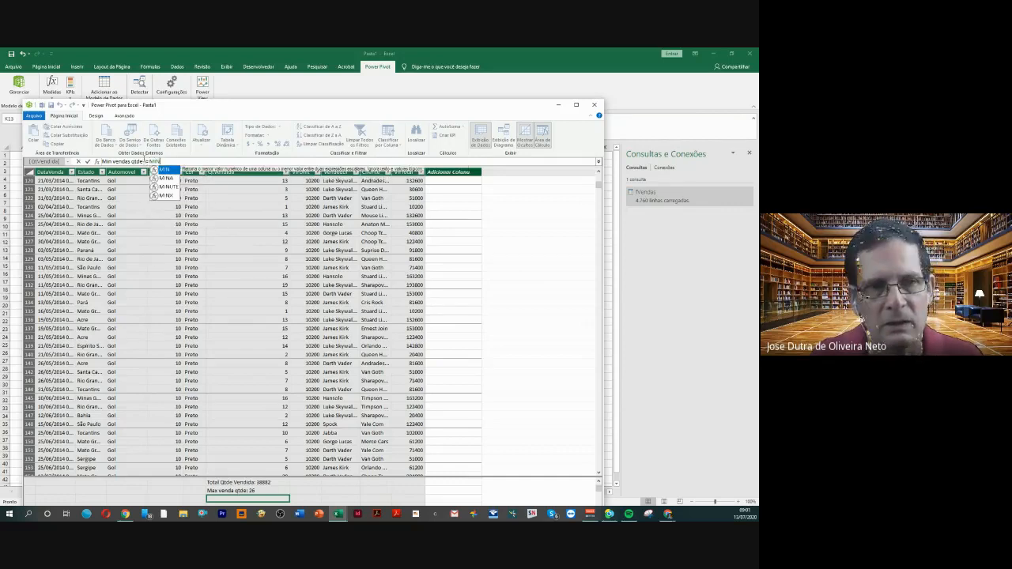
pyautogui.write('(')
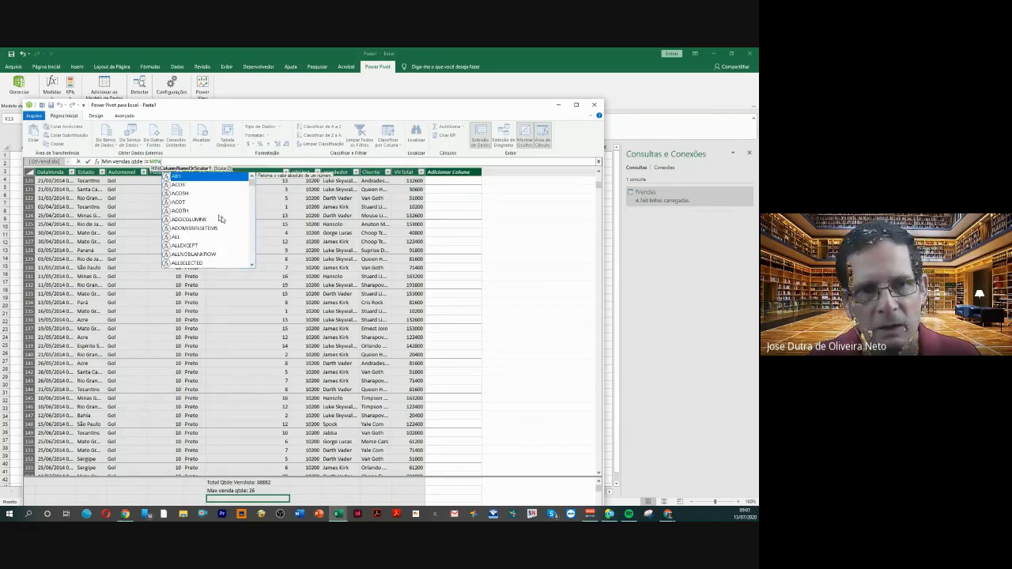
# Define the Min vendas qtde measure as MIN(fVendas[QtVendida]), closing the parenthesis, and select the Total Qtde Vendida measure
pyautogui.moveTo(252, 185); pyautogui.dragTo(255, 216)
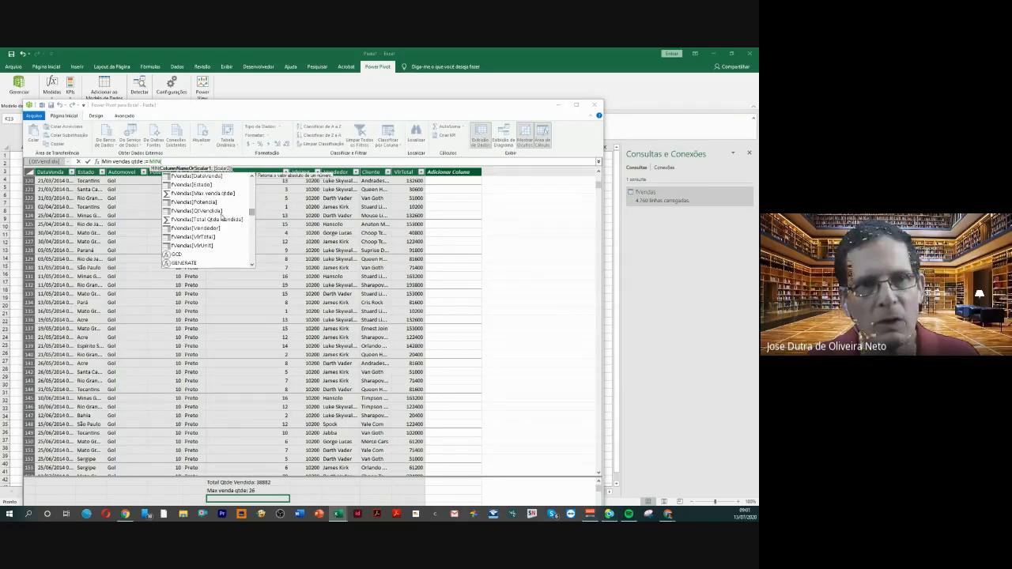
pyautogui.doubleClick(207, 210)
pyautogui.press('Return')
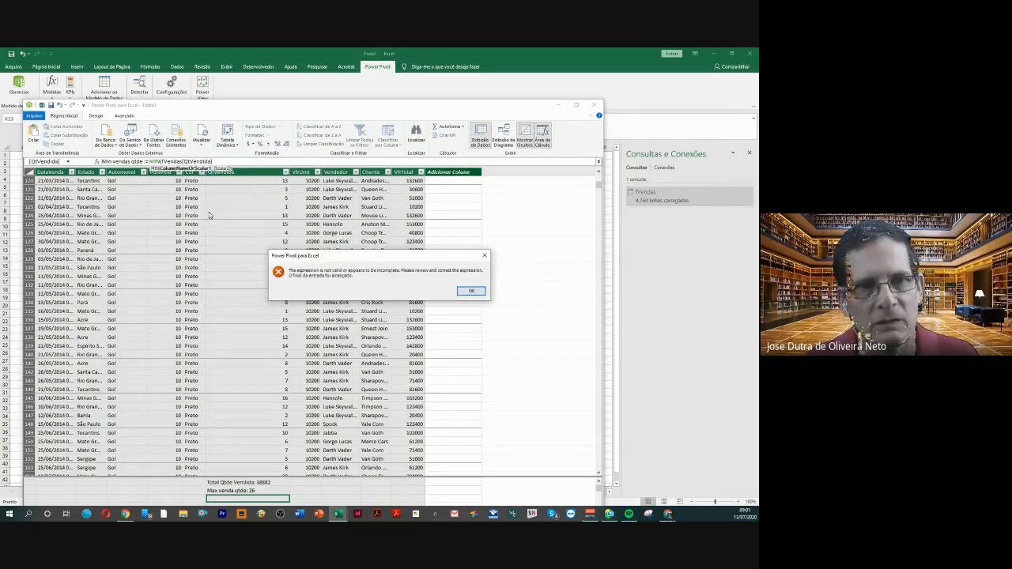
pyautogui.click(473, 291)
pyautogui.click(215, 163)
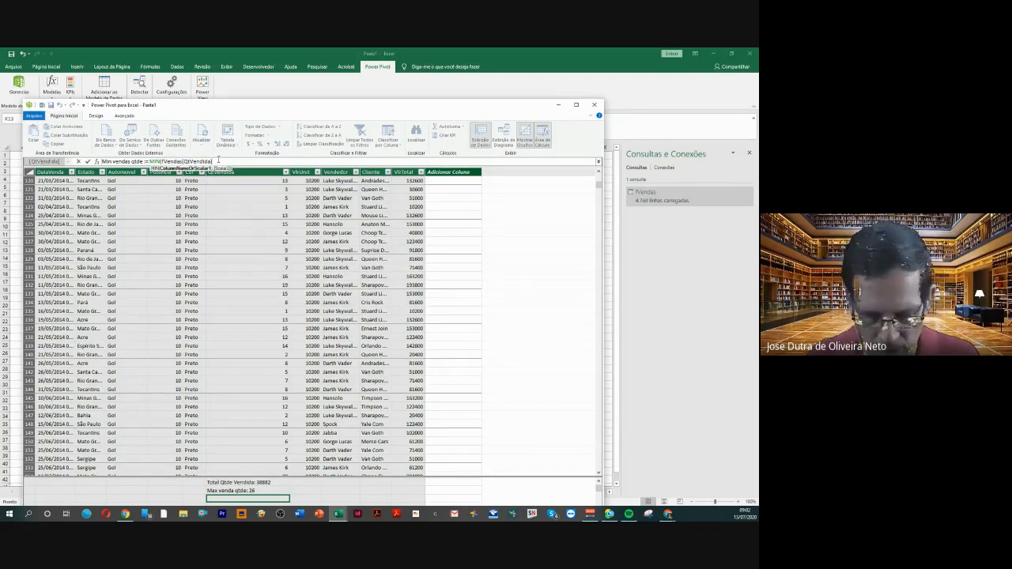
pyautogui.write(')')
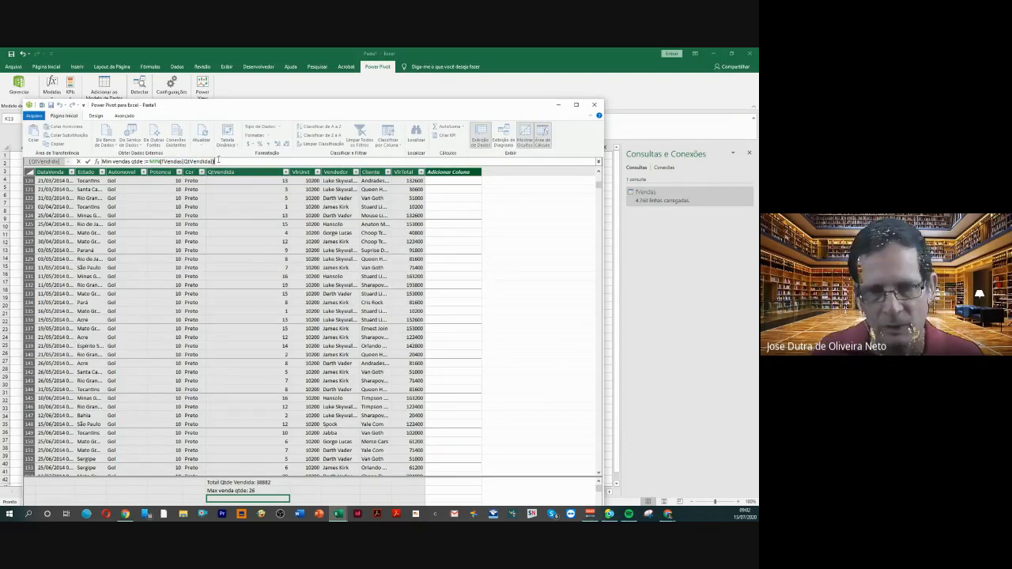
pyautogui.press('Return')
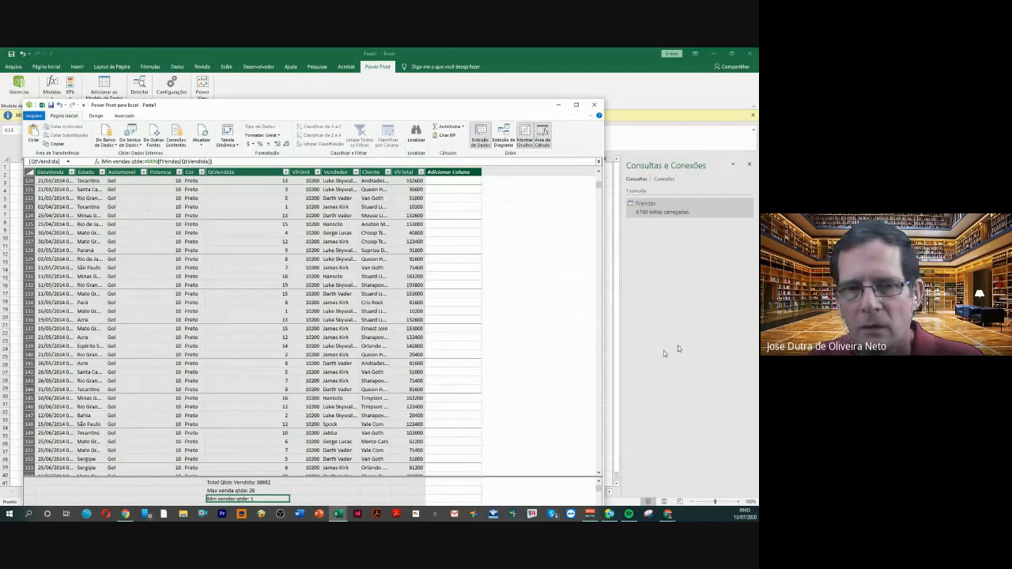
pyautogui.click(244, 483)
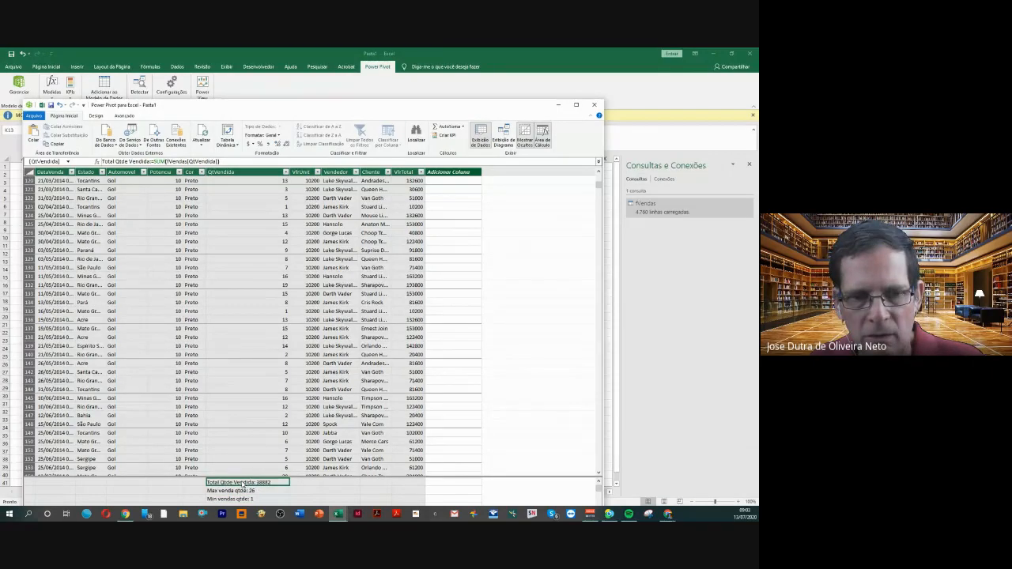
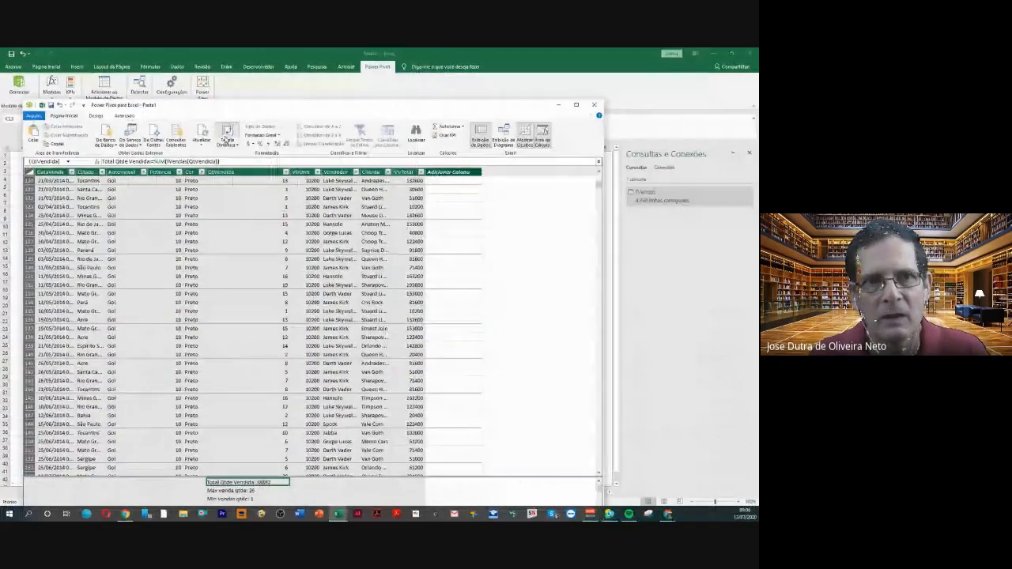
# Create a PivotTable from the Power Pivot data model on a new worksheet
pyautogui.click(227, 141)
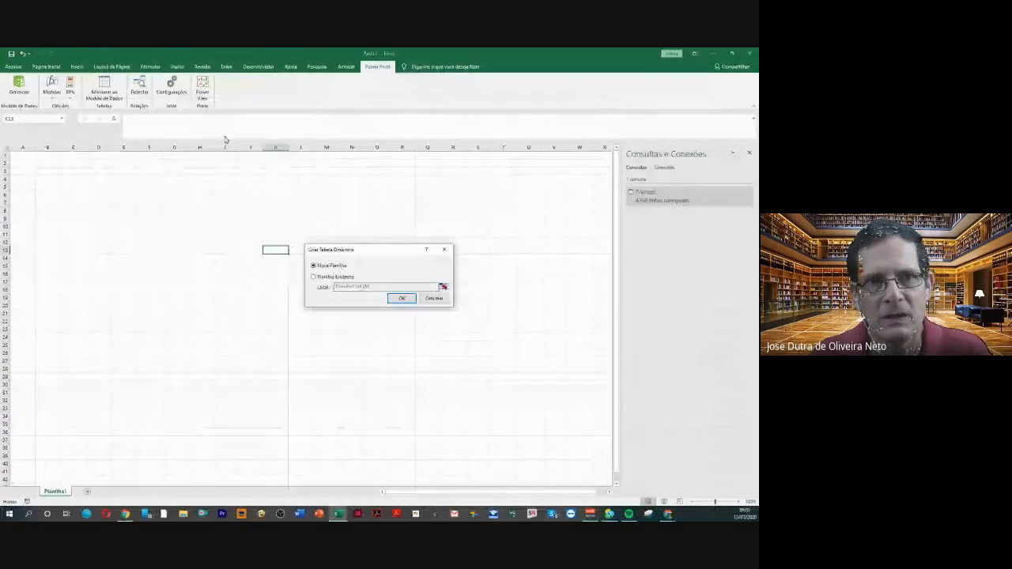
pyautogui.click(402, 298)
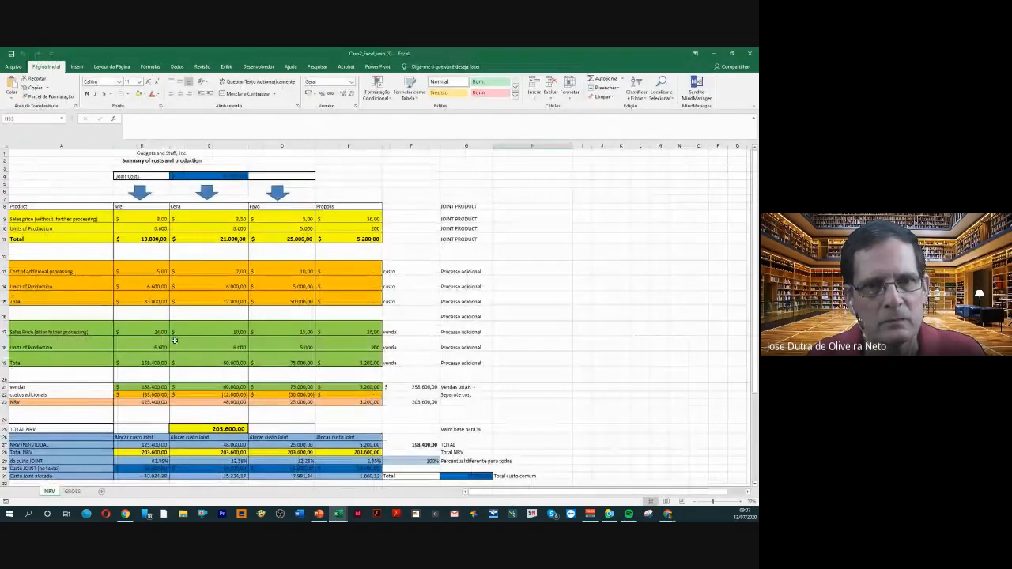
# Close the joint-costs workbook, view the pivot dashboard in fVendas_13_julho_resolvido, and return to the new PivotTable sheet
pyautogui.click(749, 53)
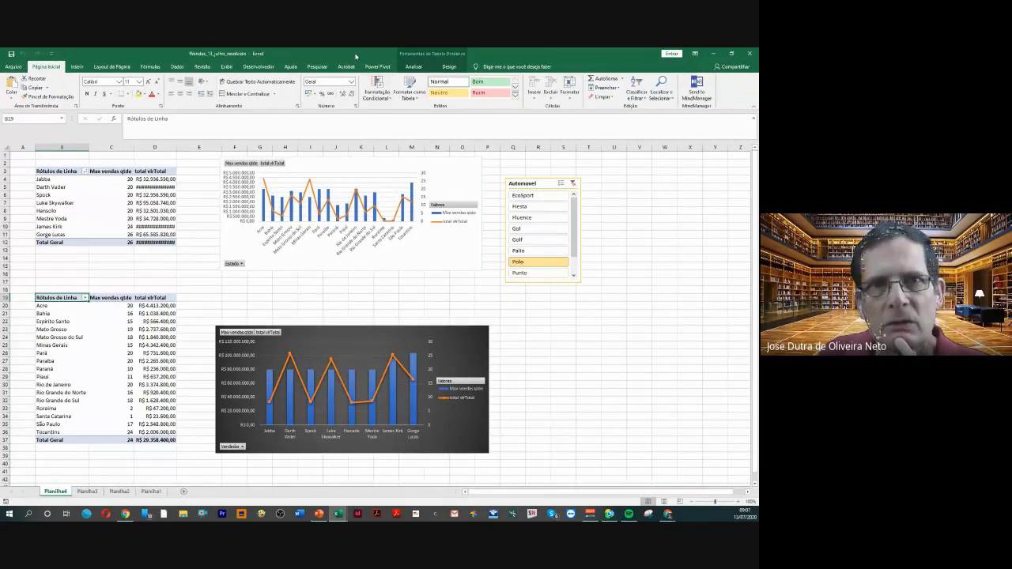
pyautogui.moveTo(356, 56); pyautogui.dragTo(0, 192)
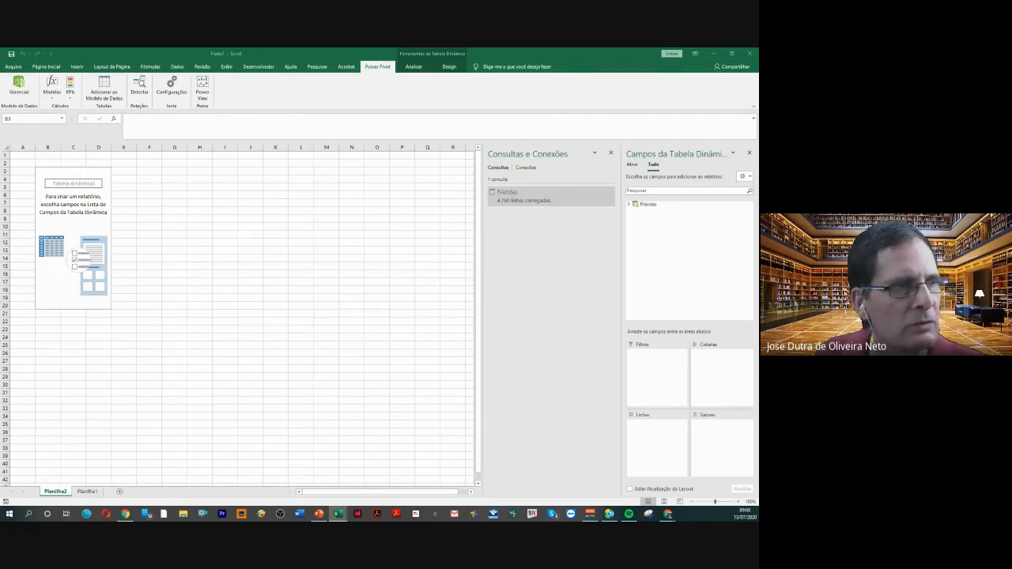
pyautogui.moveTo(22, 181); pyautogui.dragTo(323, 212)
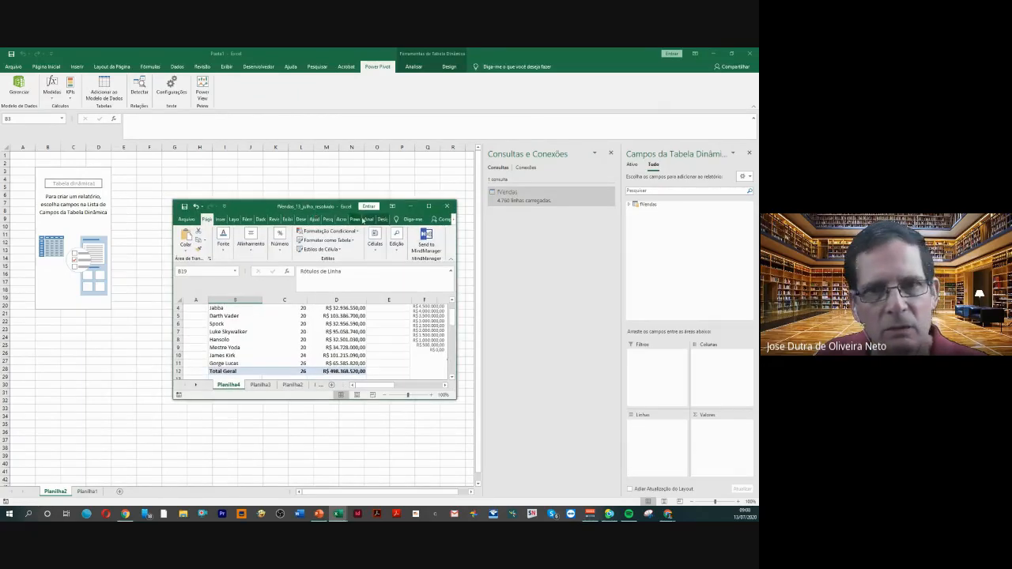
pyautogui.click(428, 206)
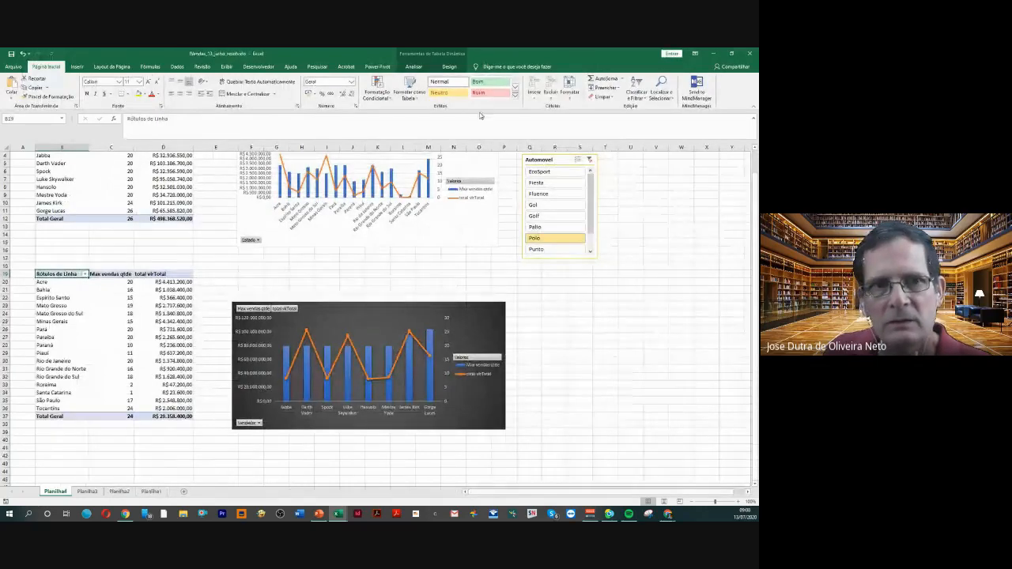
pyautogui.moveTo(503, 53); pyautogui.dragTo(1, 150)
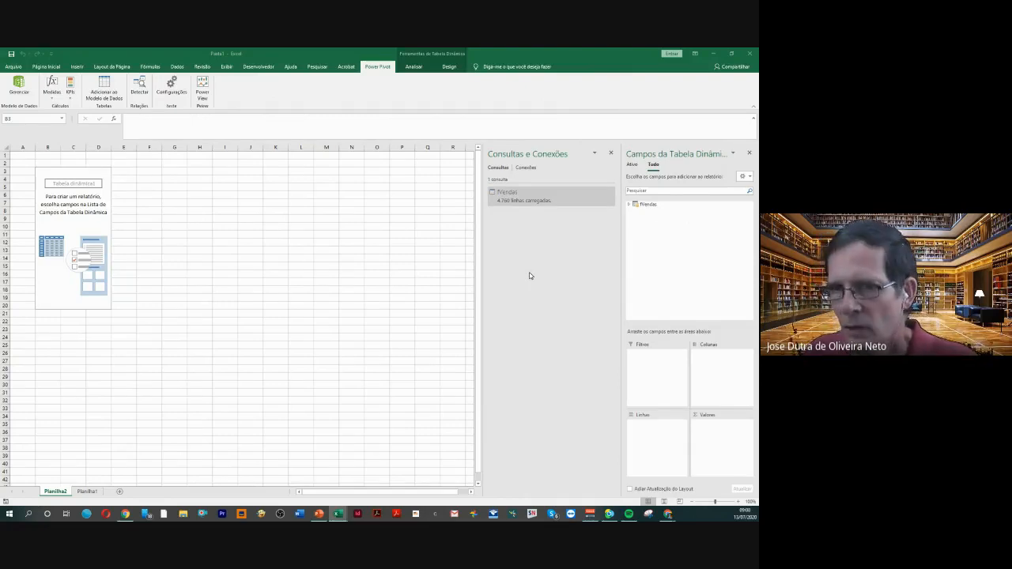
# Expand the fVendas fields and lay out the PivotTable with Vendedor as rows and Max venda qtde and Total Qtde Vendida as values
pyautogui.click(631, 206)
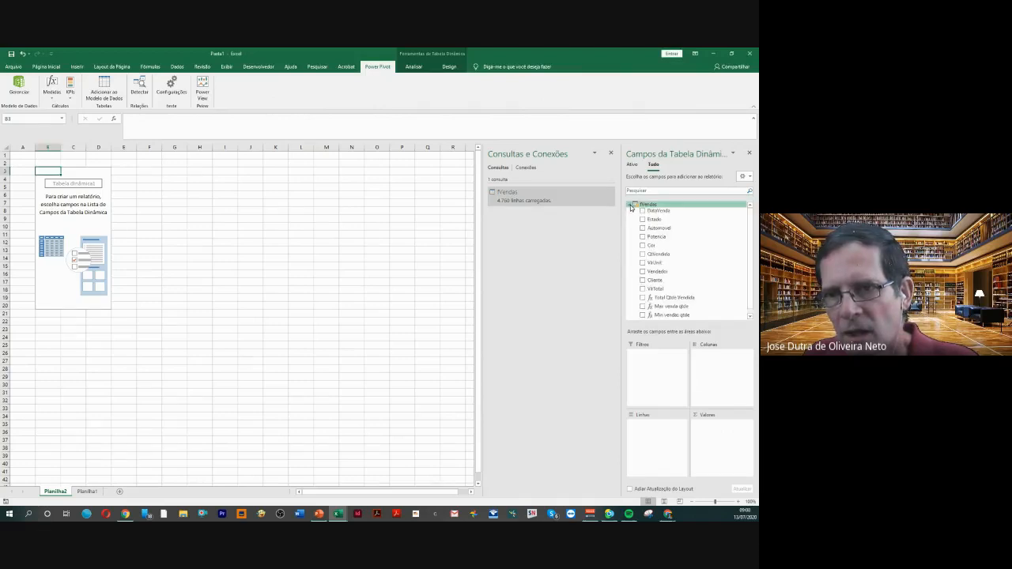
pyautogui.scroll(-1, 653, 290)
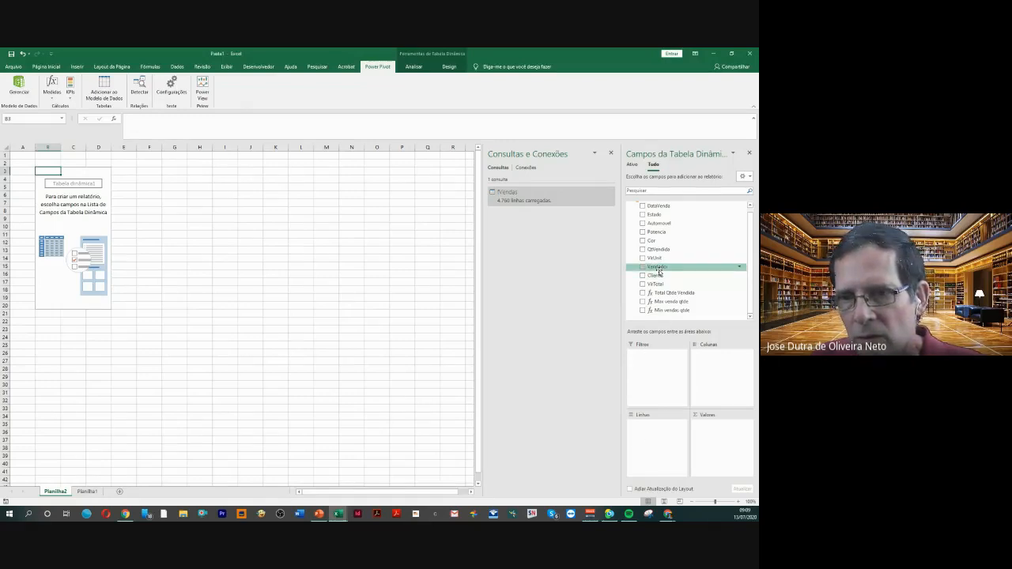
pyautogui.moveTo(658, 267); pyautogui.dragTo(658, 442)
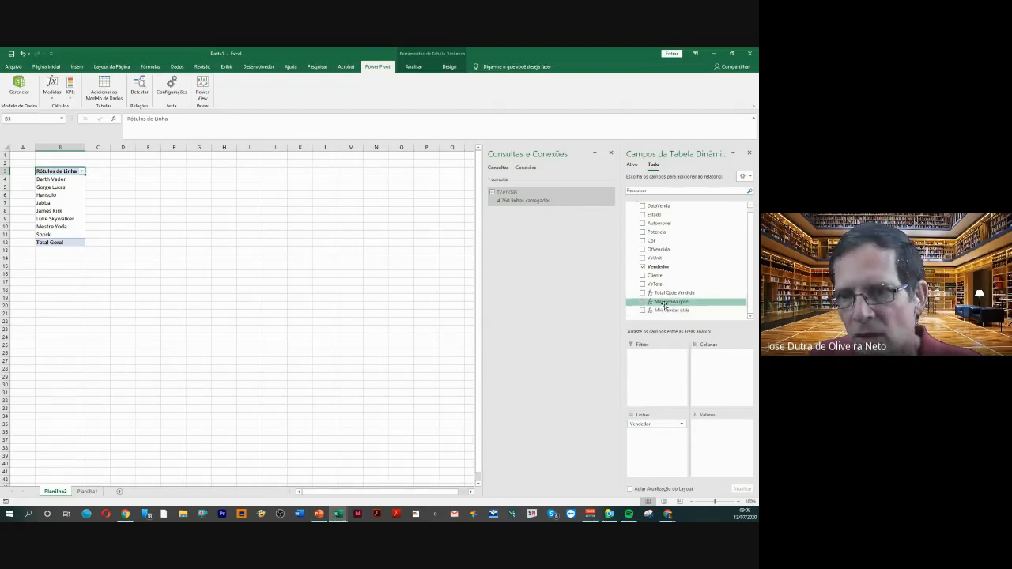
pyautogui.moveTo(668, 303); pyautogui.dragTo(714, 427)
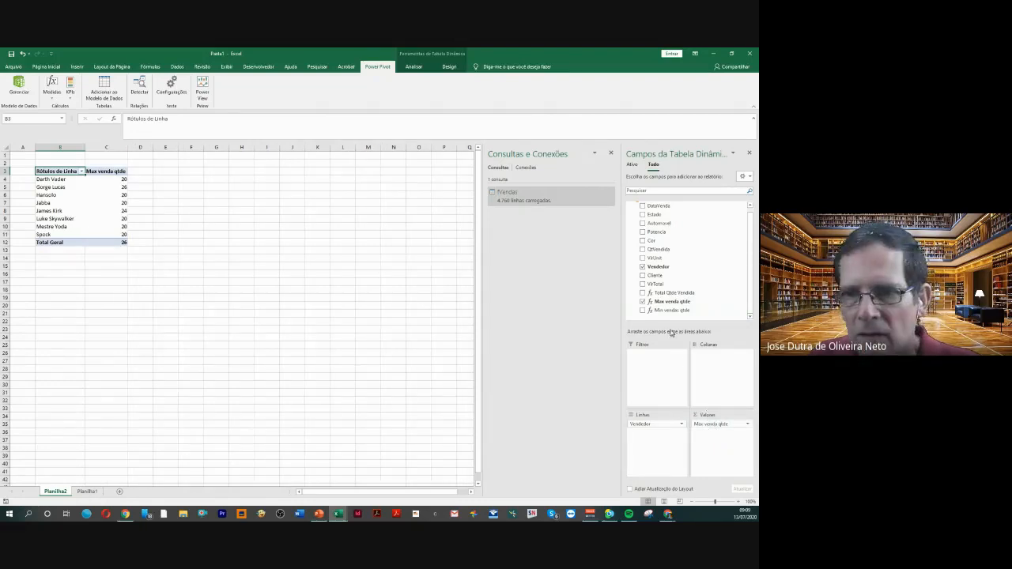
pyautogui.moveTo(666, 296); pyautogui.dragTo(710, 438)
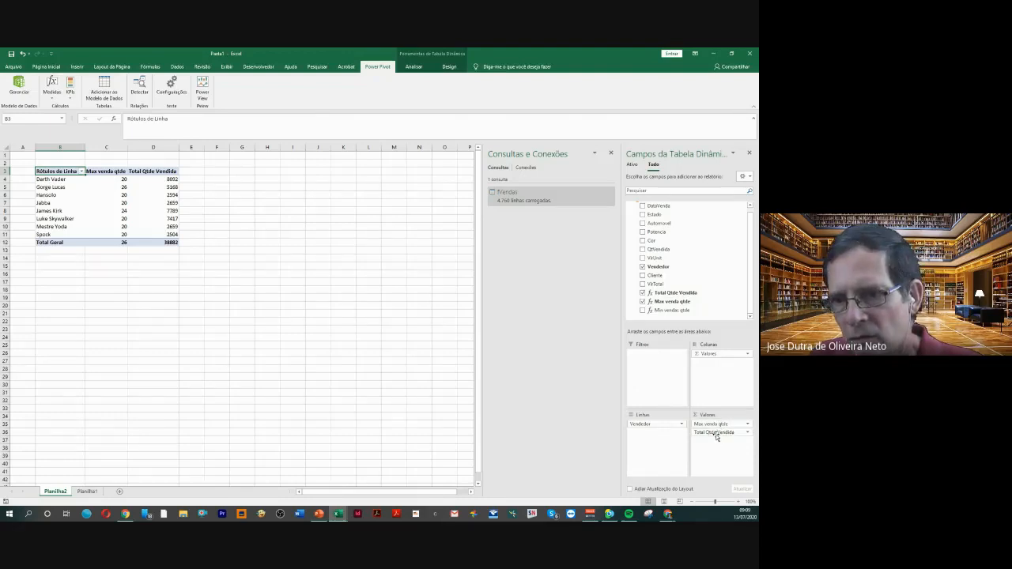
pyautogui.moveTo(717, 435)
pyautogui.mouseDown()
pyautogui.moveTo(578, 301)
pyautogui.moveTo(617, 321)
pyautogui.moveTo(680, 385)
pyautogui.moveTo(700, 431)
pyautogui.moveTo(715, 437)
pyautogui.mouseUp()
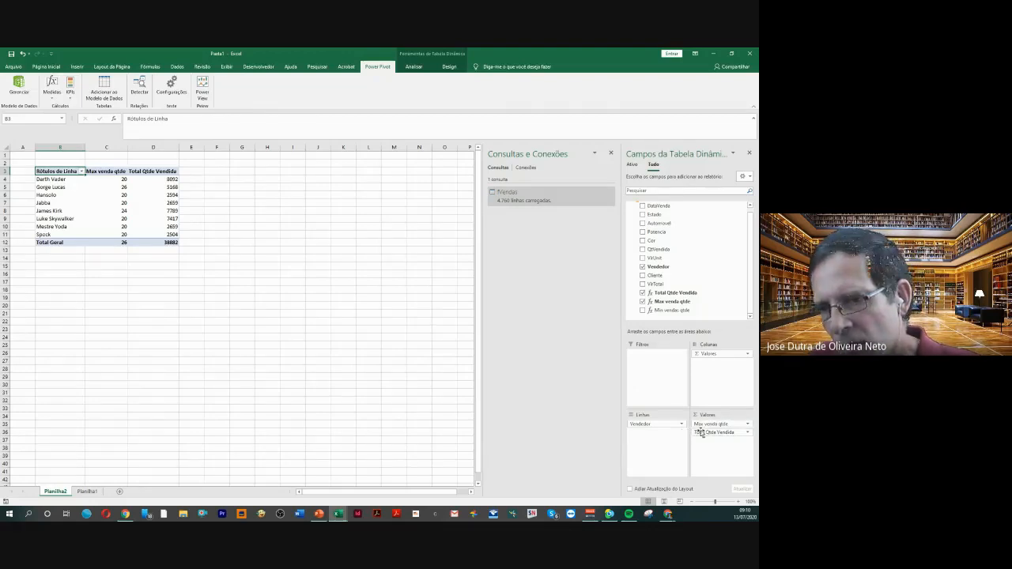
# Clear the PivotTable layout by removing Total Qtde Vendida, Max venda qtde and Vendedor
pyautogui.moveTo(706, 427); pyautogui.dragTo(565, 399)
pyautogui.moveTo(700, 428); pyautogui.dragTo(588, 406)
pyautogui.moveTo(636, 427); pyautogui.dragTo(586, 407)
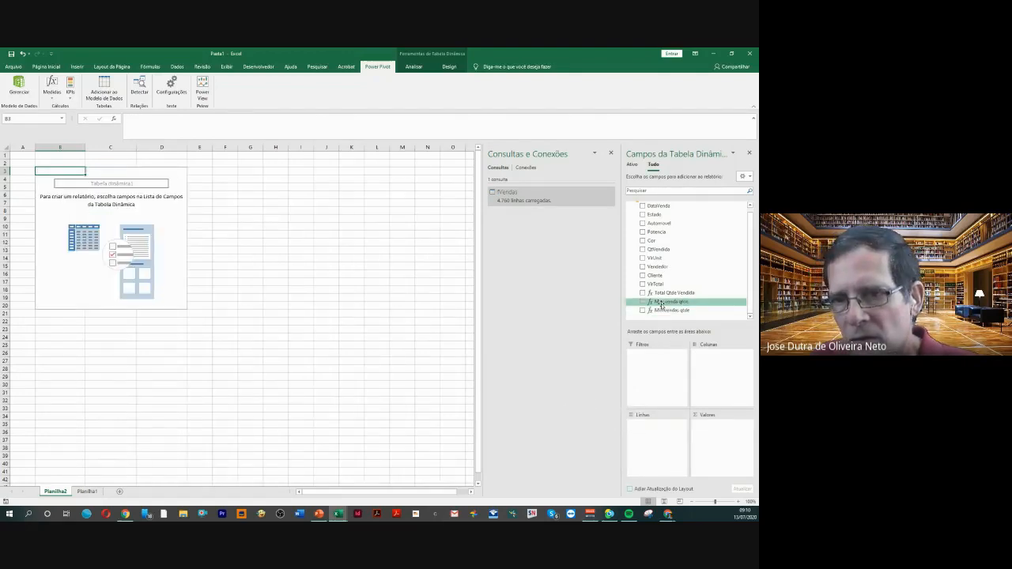
# Place Vendedor in the PivotTable rows and add Total Qtde Vendida, Max venda qtde and Min vendas qtde as values in that order
pyautogui.moveTo(656, 266); pyautogui.dragTo(647, 427)
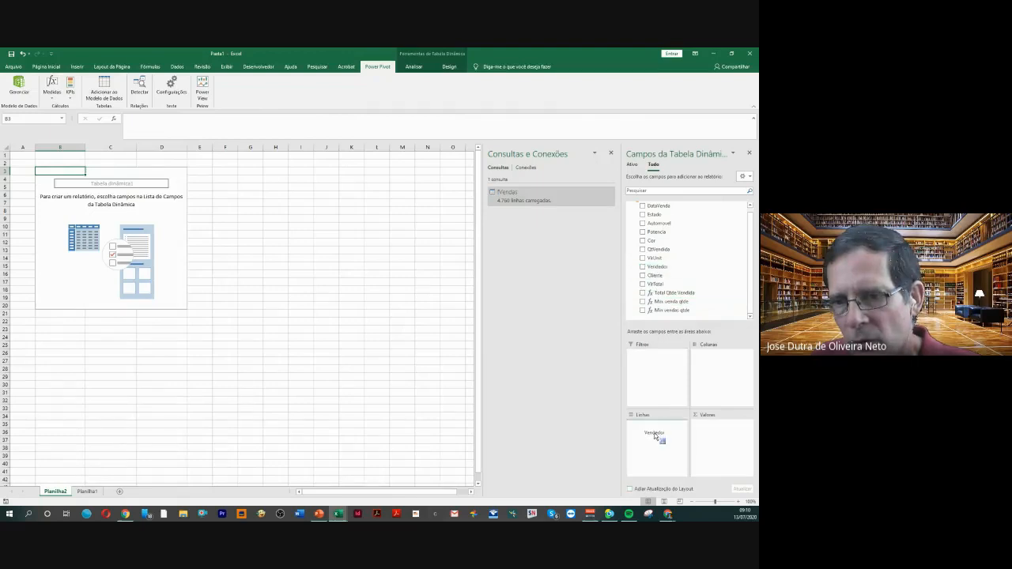
pyautogui.moveTo(664, 296); pyautogui.dragTo(712, 430)
pyautogui.moveTo(665, 306); pyautogui.dragTo(714, 443)
pyautogui.moveTo(664, 316); pyautogui.dragTo(717, 448)
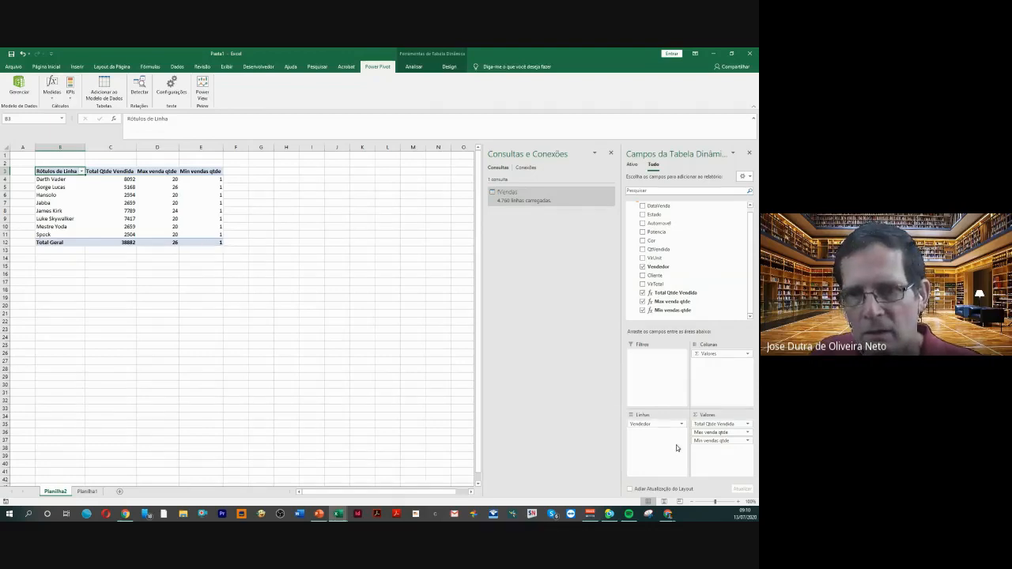
# Swap the PivotTable's row field from Vendedor to Automovel and back to Vendedor
pyautogui.moveTo(648, 425); pyautogui.dragTo(585, 356)
pyautogui.moveTo(656, 214); pyautogui.dragTo(573, 373)
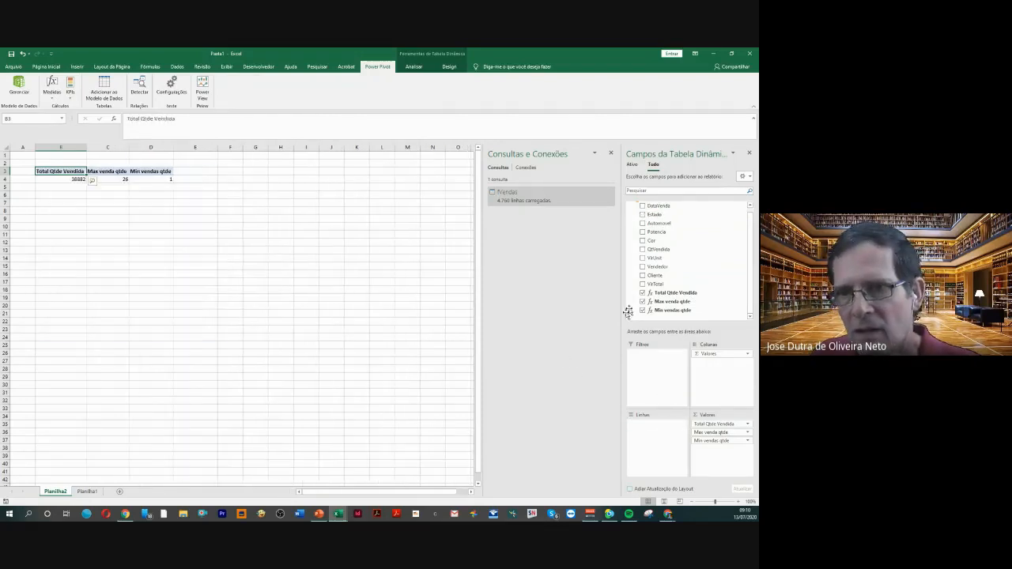
pyautogui.moveTo(659, 224); pyautogui.dragTo(654, 436)
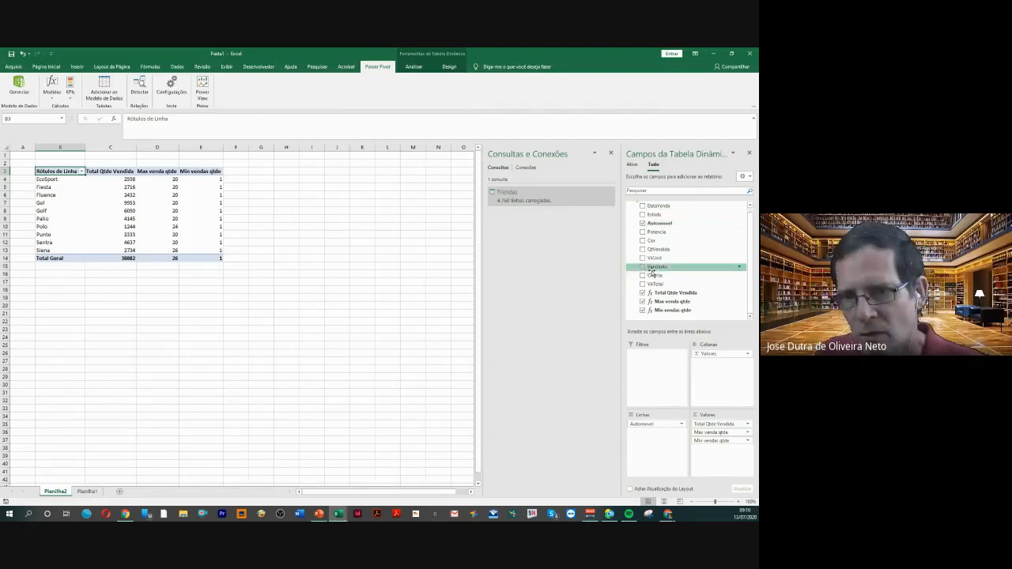
pyautogui.moveTo(643, 425); pyautogui.dragTo(583, 335)
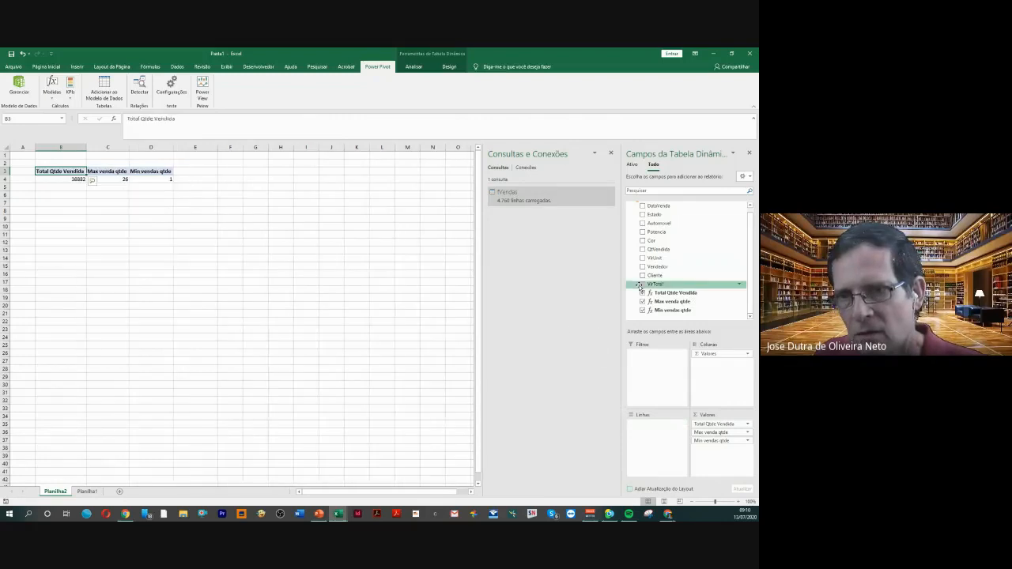
pyautogui.moveTo(657, 267); pyautogui.dragTo(653, 428)
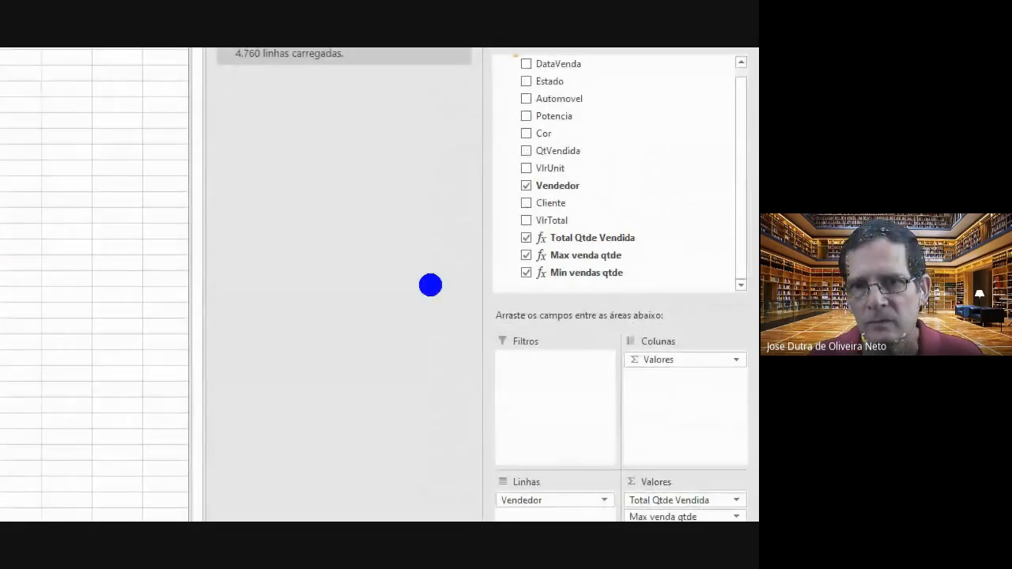
pyautogui.moveTo(480, 227)
pyautogui.mouseDown()
pyautogui.moveTo(644, 342)
pyautogui.moveTo(704, 208)
pyautogui.moveTo(479, 212)
pyautogui.moveTo(463, 226)
pyautogui.mouseUp()
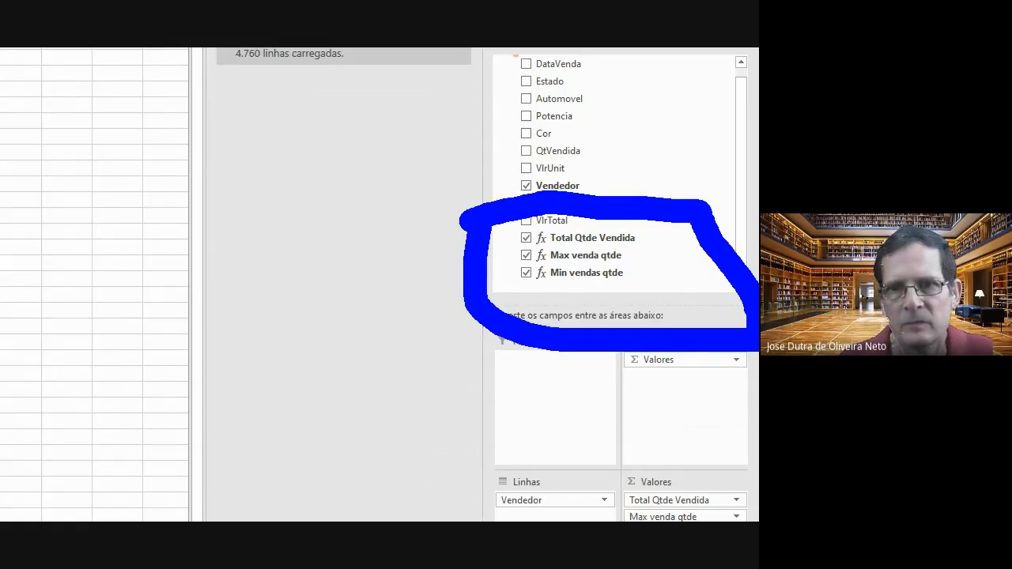
pyautogui.press('Escape')
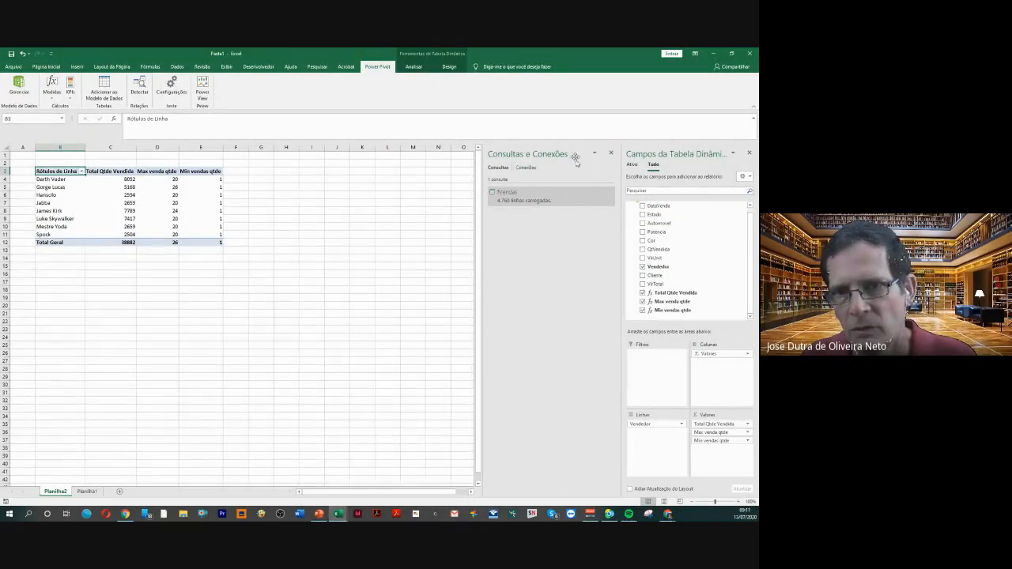
# Close the Consultas e Conexões pane and remove Min vendas qtde from the PivotTable values
pyautogui.click(611, 153)
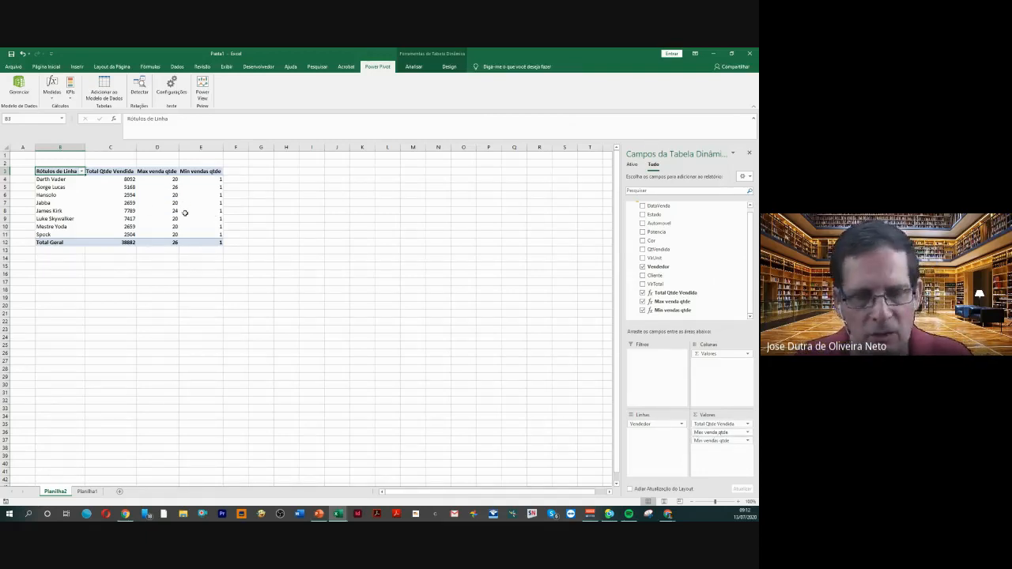
pyautogui.moveTo(172, 211)
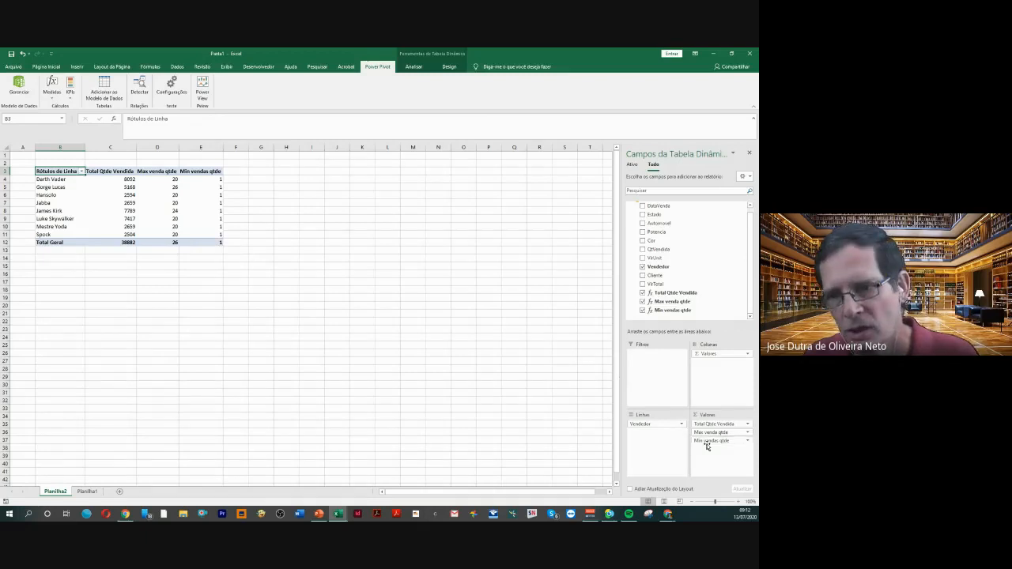
pyautogui.moveTo(711, 445); pyautogui.dragTo(561, 363)
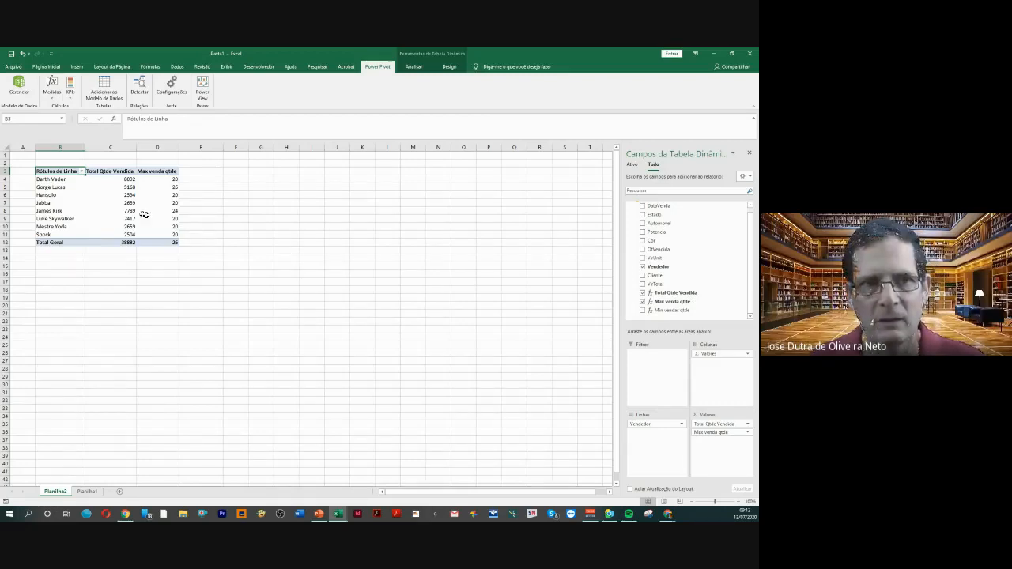
# Try a clustered column PivotChart of Total Qtde Vendida and Max venda qtde by Vendedor, placed below the table, and delete it
pyautogui.click(115, 205)
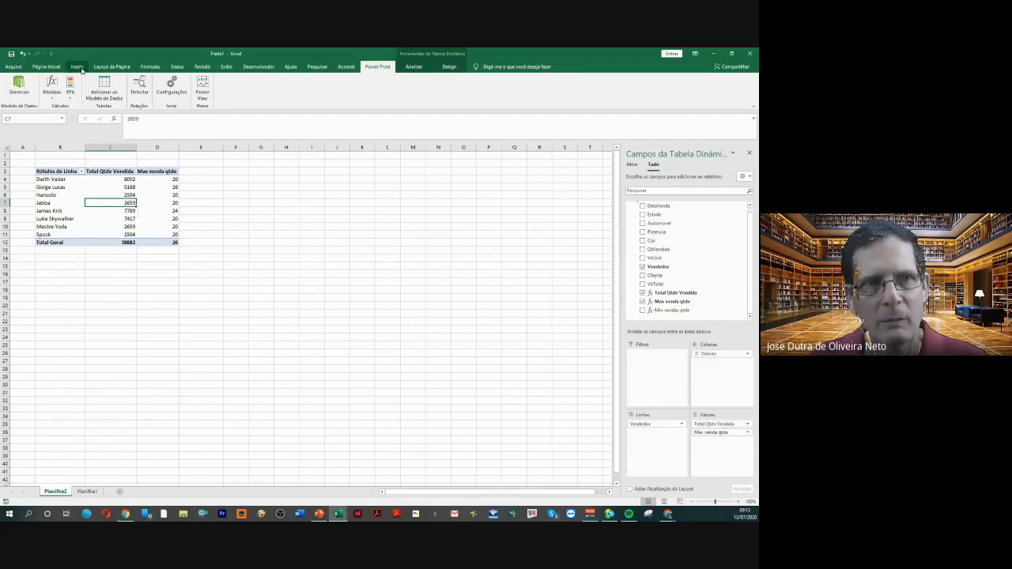
pyautogui.click(77, 68)
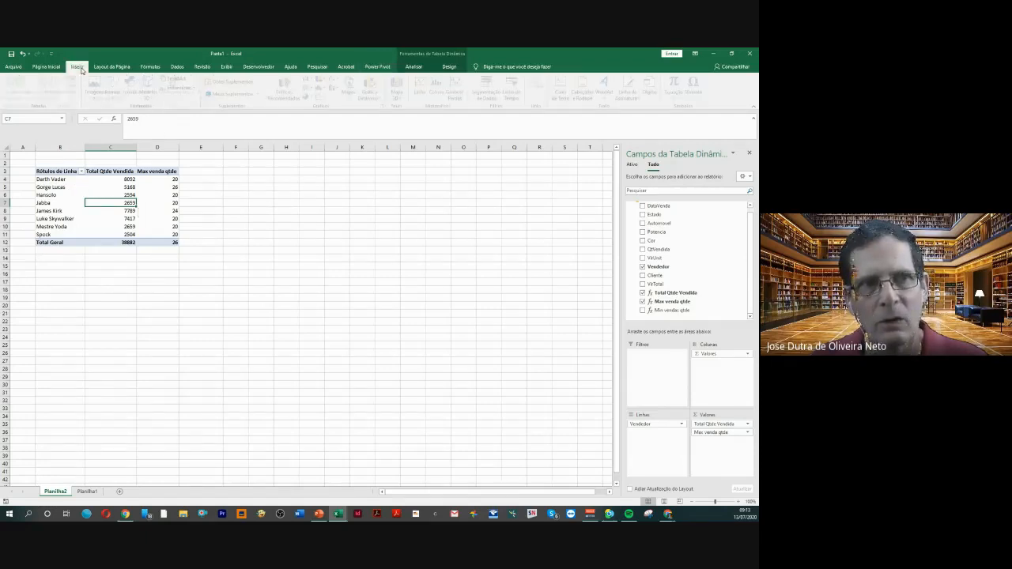
pyautogui.click(281, 89)
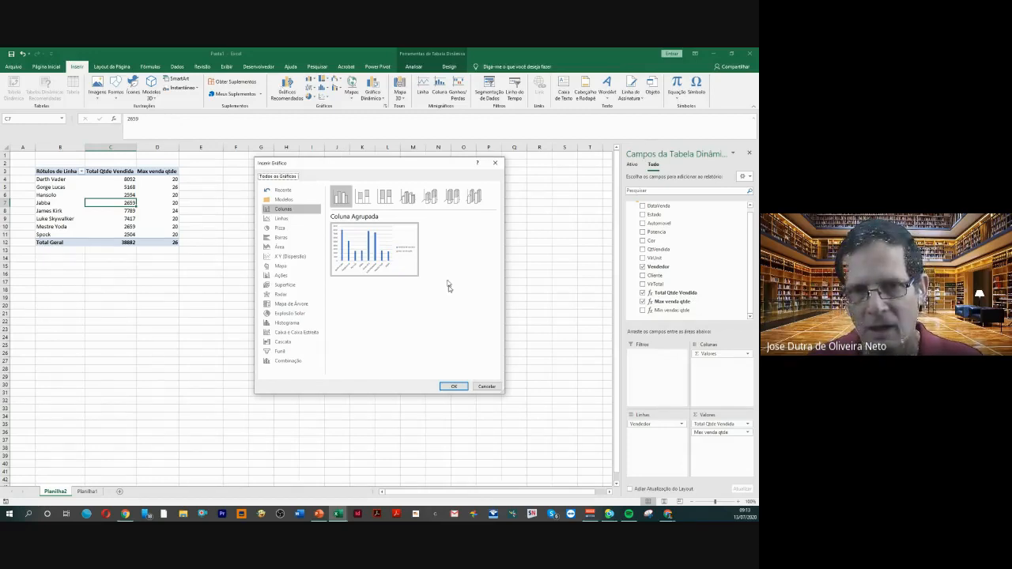
pyautogui.click(455, 391)
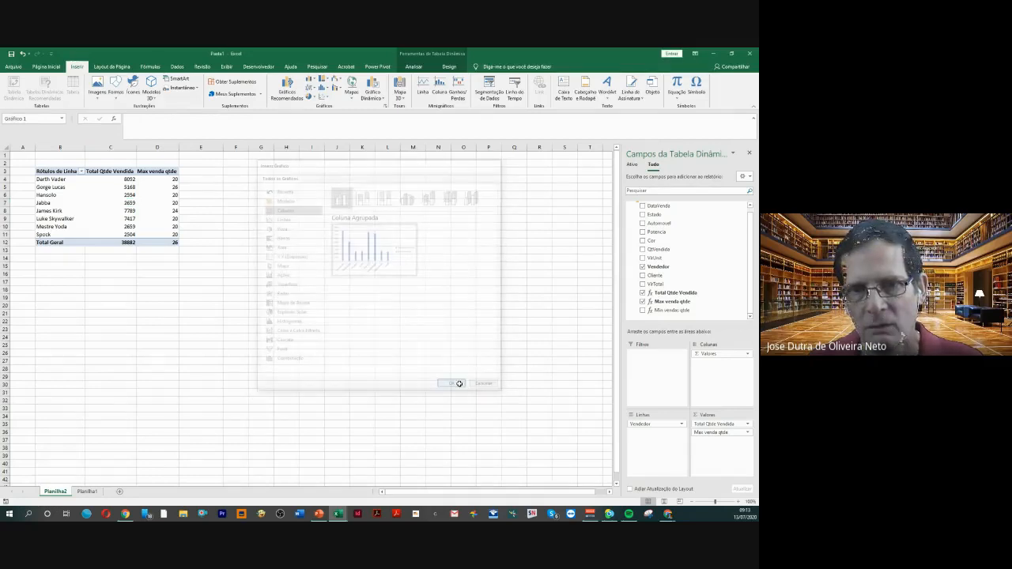
pyautogui.moveTo(408, 376); pyautogui.dragTo(587, 409)
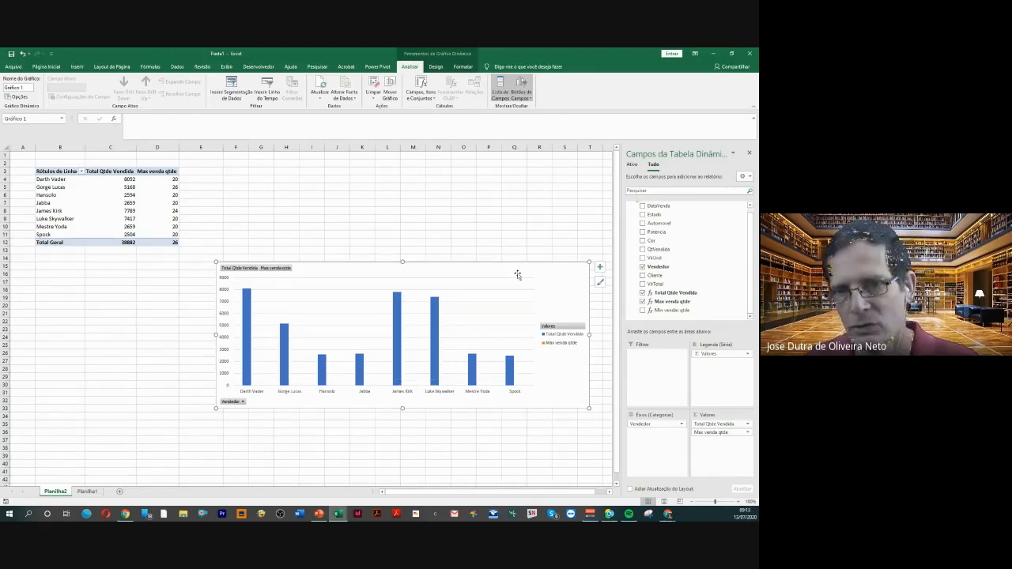
pyautogui.press('Delete')
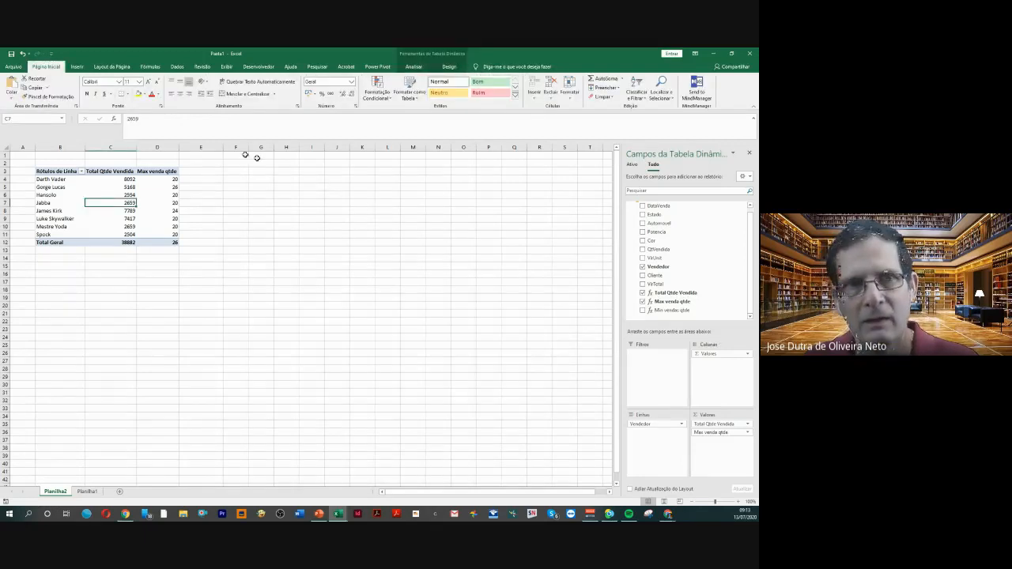
# Try a combination PivotChart with Total Qtde Vendida as secondary-axis clustered columns and Max venda qtde as a line, enlarged beside the PivotTable
pyautogui.click(77, 67)
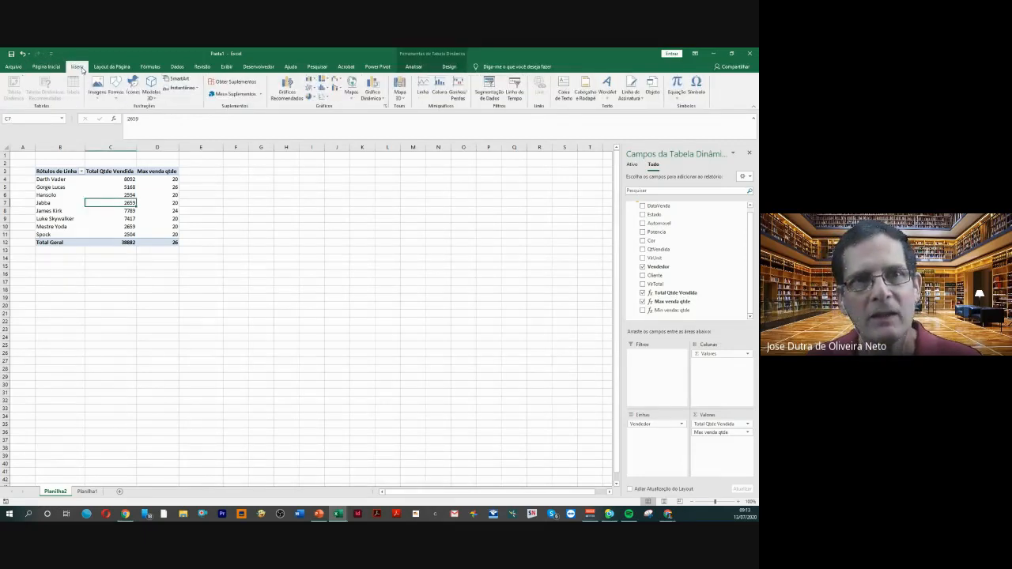
pyautogui.click(286, 96)
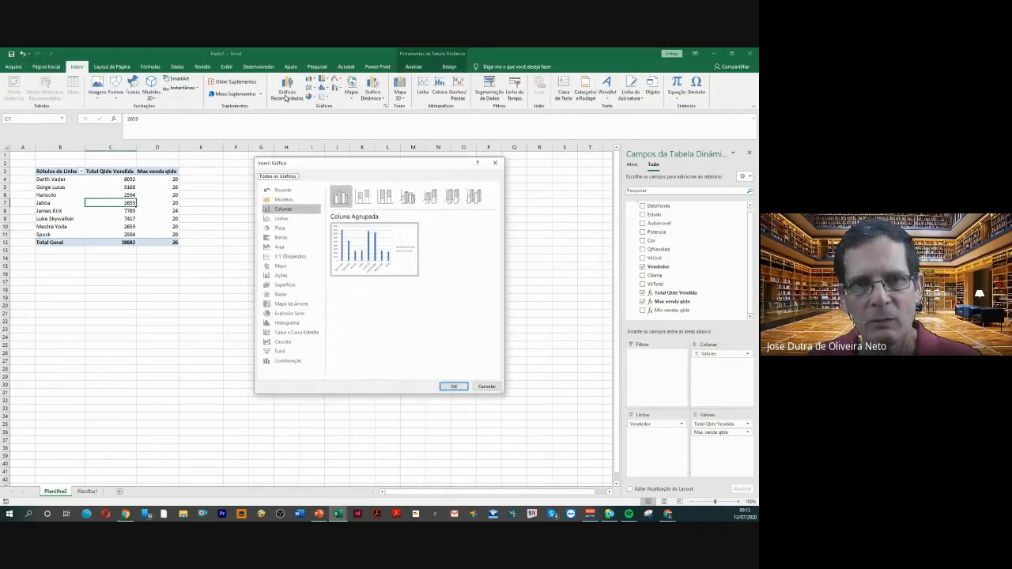
pyautogui.click(286, 362)
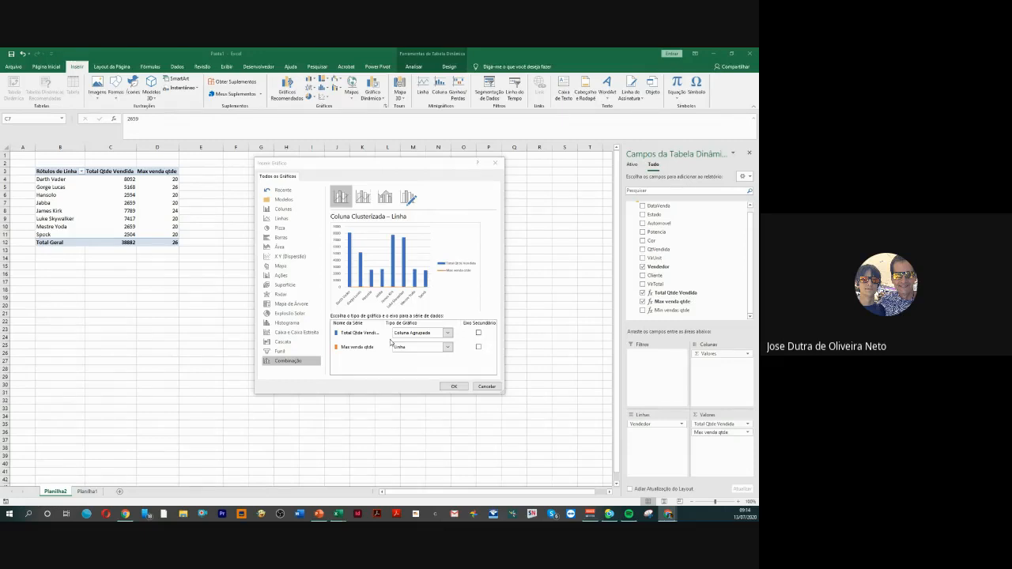
pyautogui.click(477, 333)
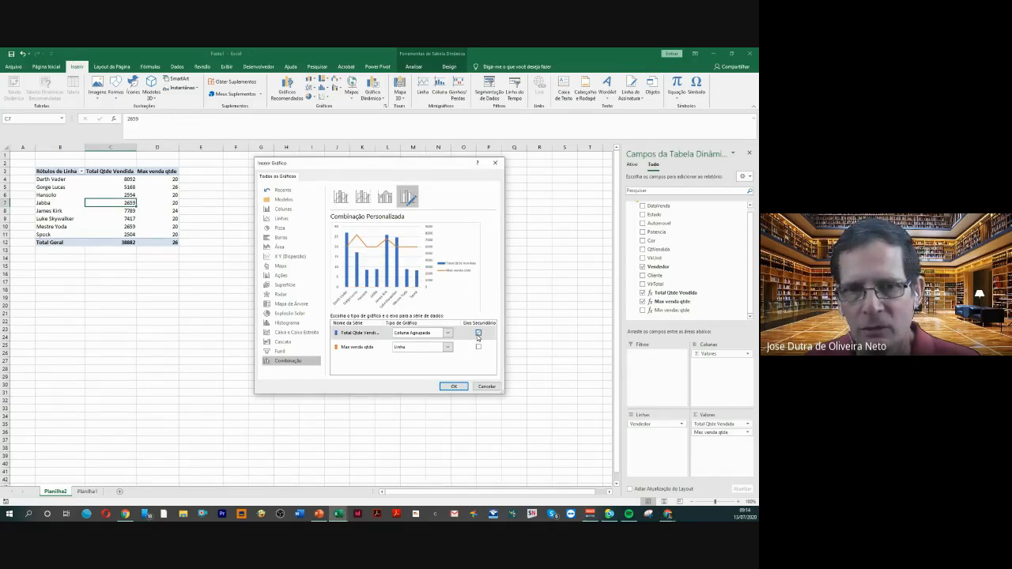
pyautogui.click(454, 386)
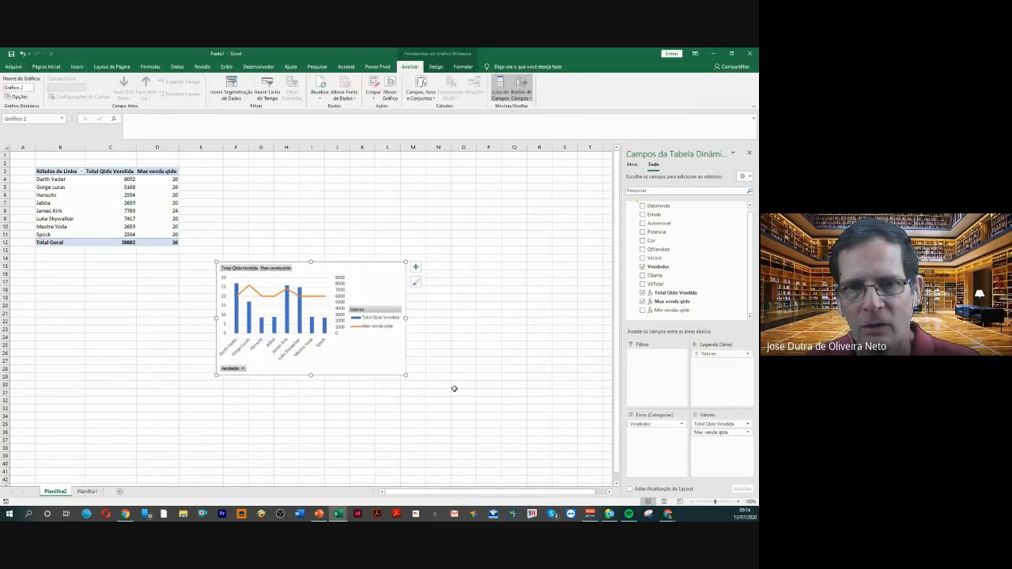
pyautogui.moveTo(405, 262); pyautogui.dragTo(459, 174)
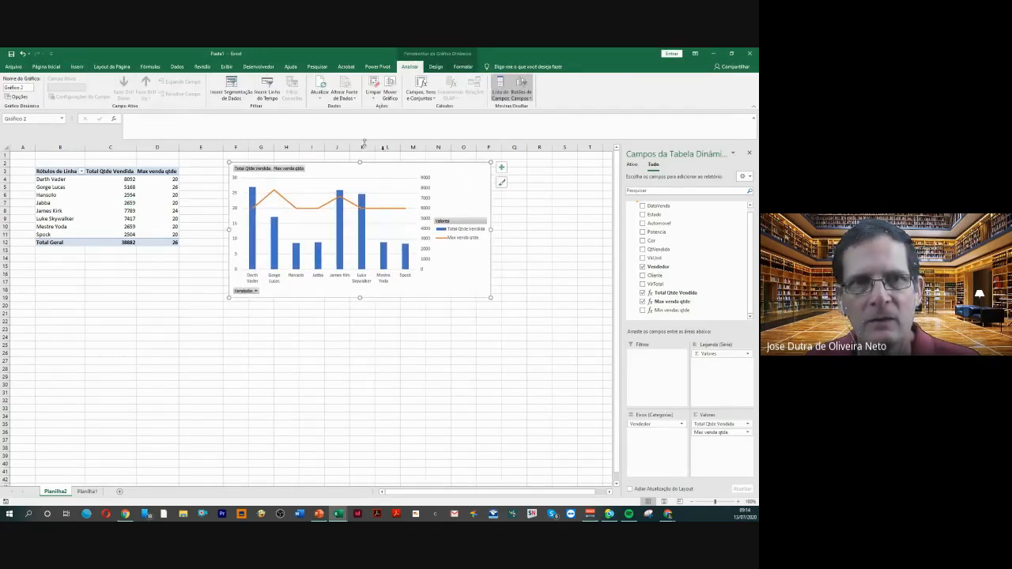
# Try the dark-background chart style on the enlarged combination PivotChart, and delete the chart
pyautogui.click(436, 67)
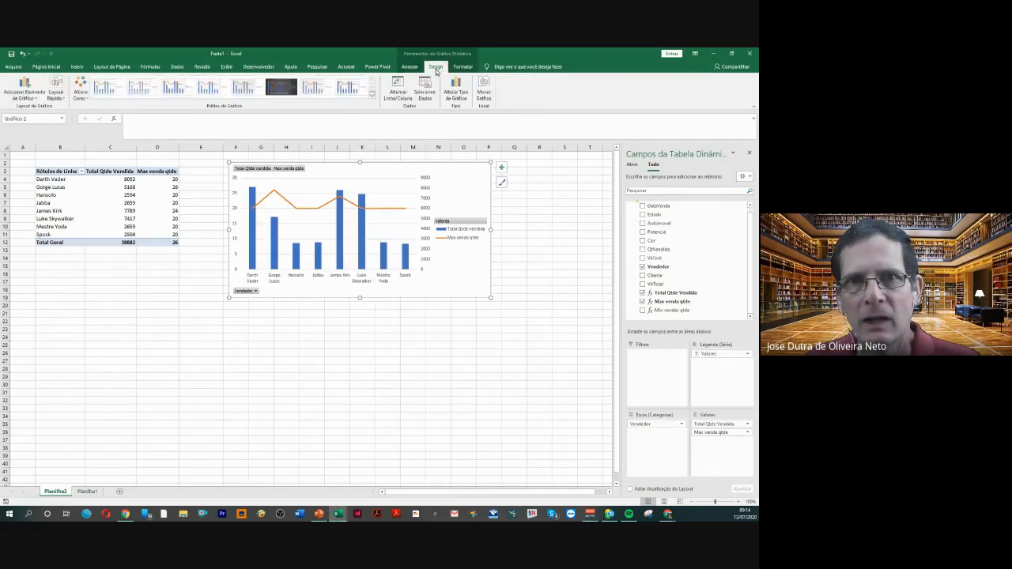
pyautogui.click(276, 92)
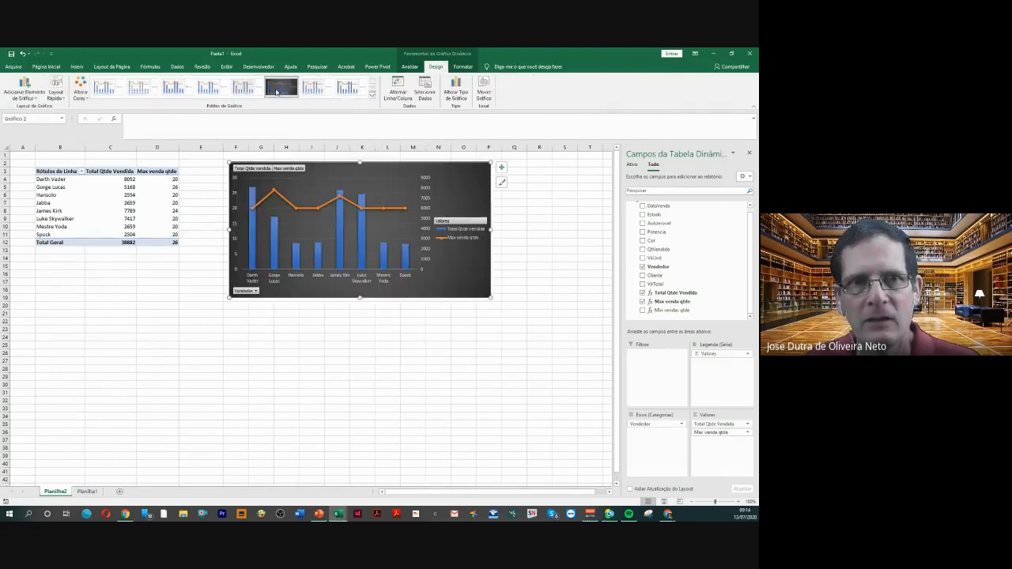
pyautogui.click(298, 327)
pyautogui.click(449, 259)
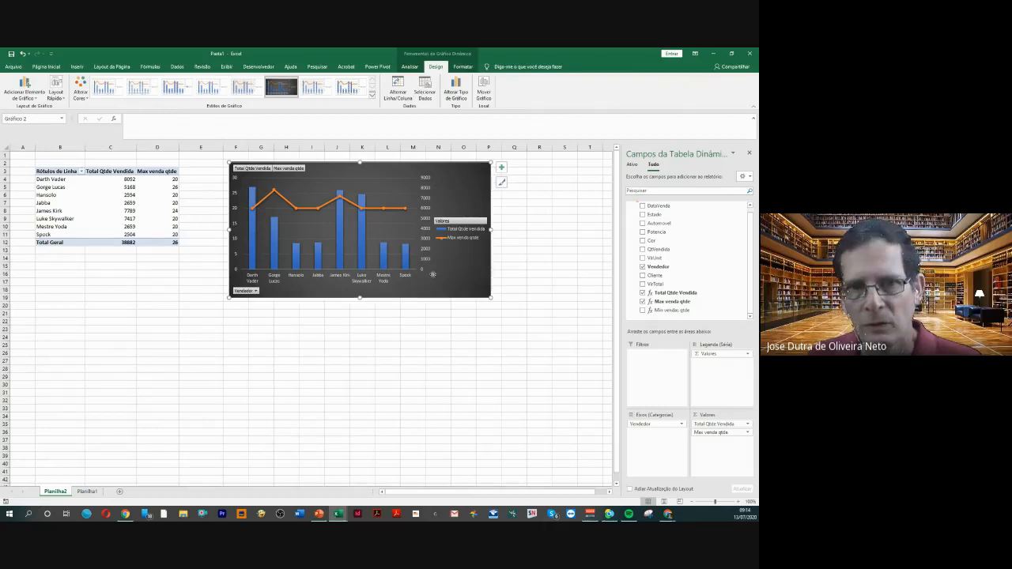
pyautogui.press('Delete')
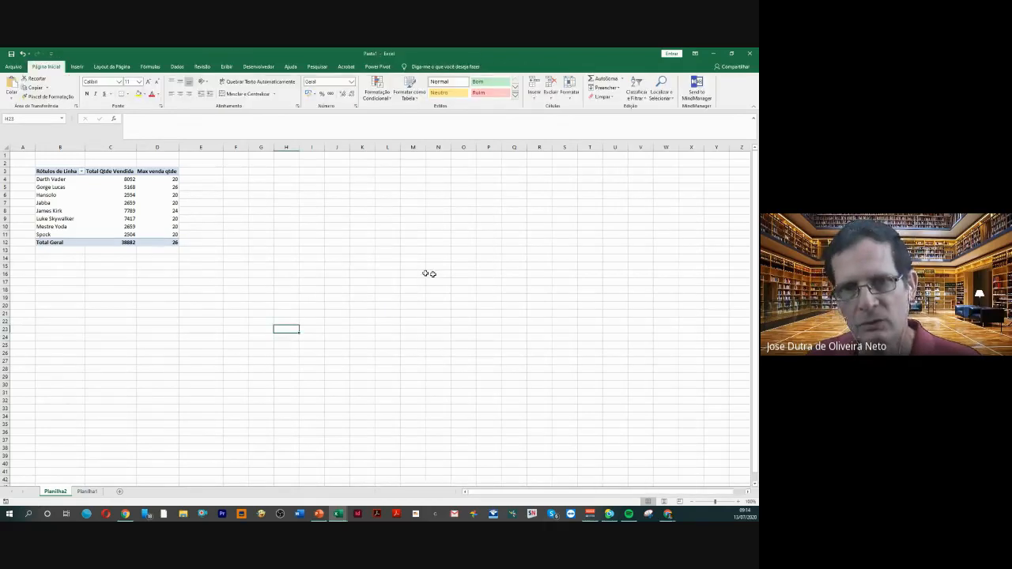
# Insert a combination PivotChart with Total Qtde Vendida as clustered columns on the secondary axis and Max venda qtde as a line, placed beside the PivotTable
pyautogui.click(163, 211)
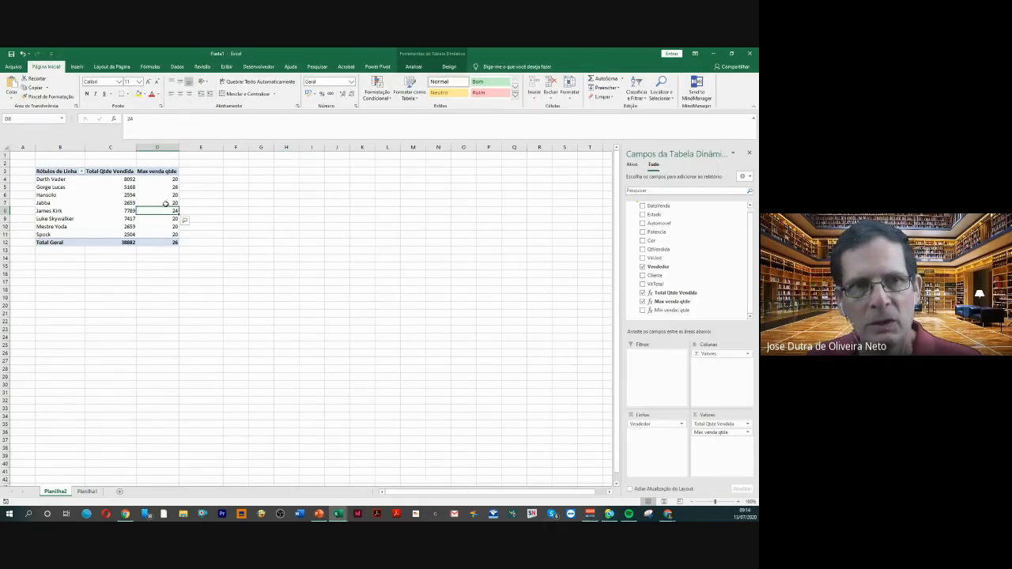
pyautogui.click(76, 66)
pyautogui.click(279, 98)
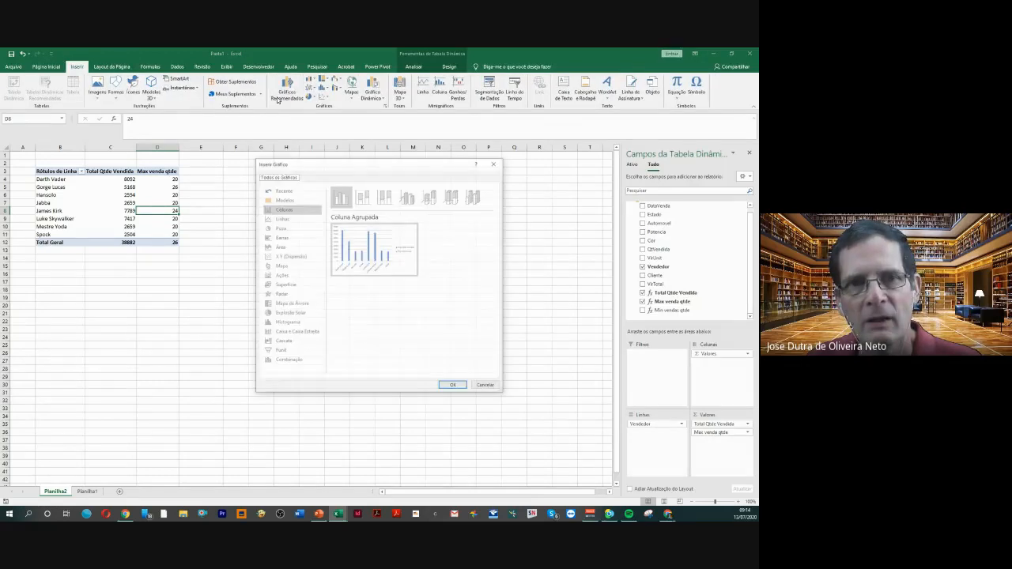
pyautogui.click(283, 362)
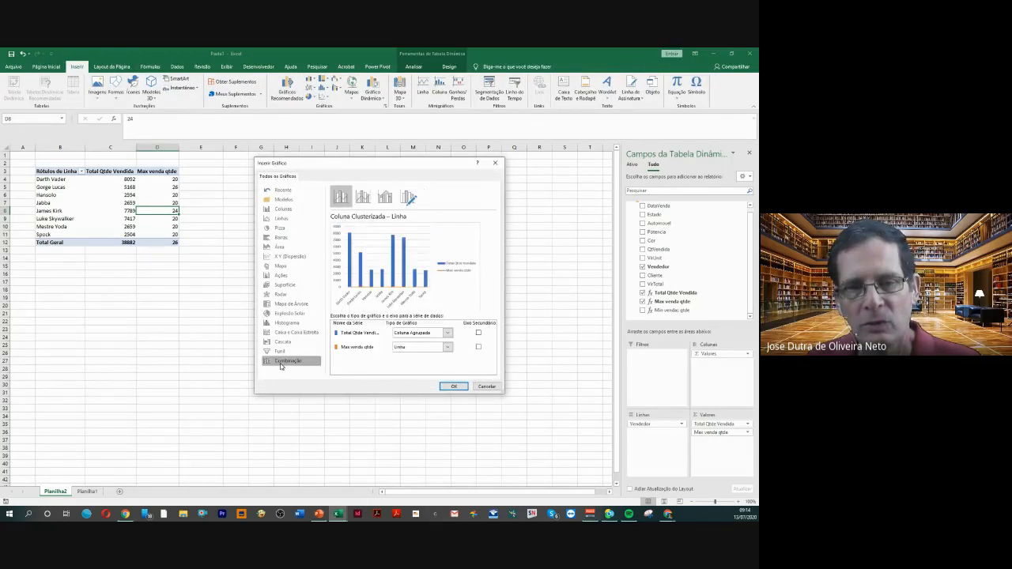
pyautogui.click(477, 334)
pyautogui.click(453, 387)
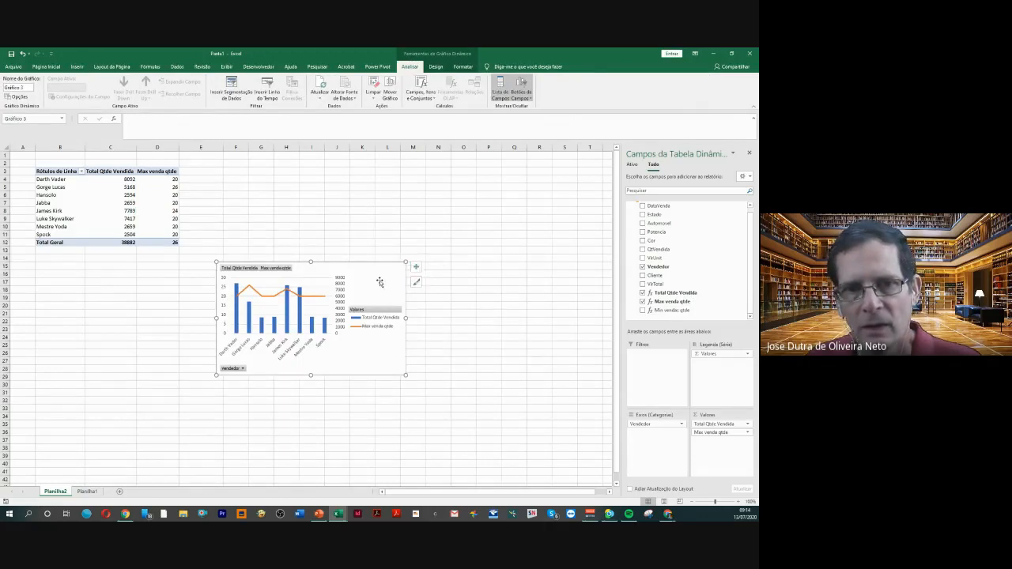
pyautogui.moveTo(380, 280); pyautogui.dragTo(425, 174)
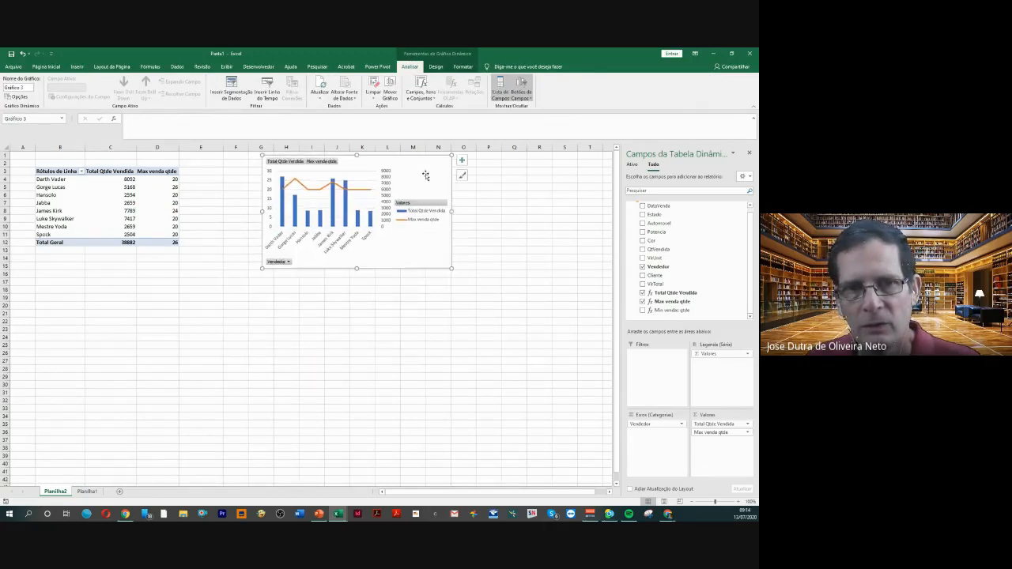
# Apply the dark-background chart style to the combination PivotChart and deselect it
pyautogui.click(434, 68)
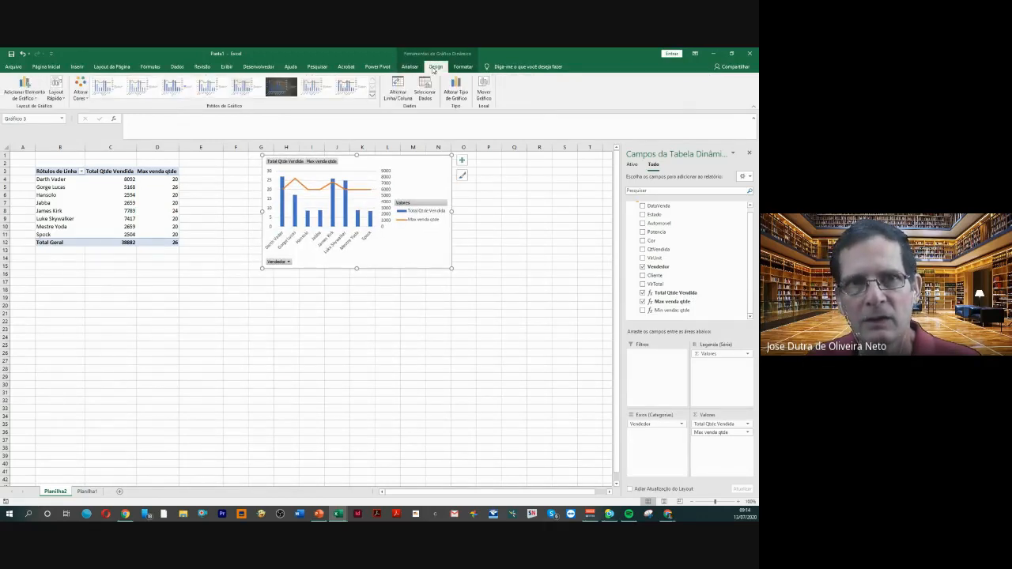
pyautogui.click(282, 89)
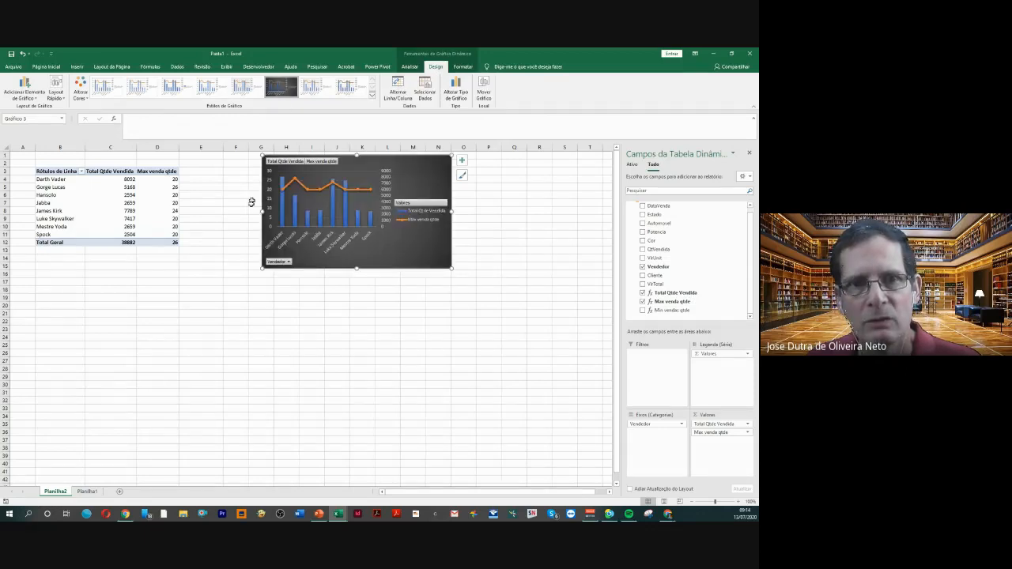
pyautogui.click(214, 257)
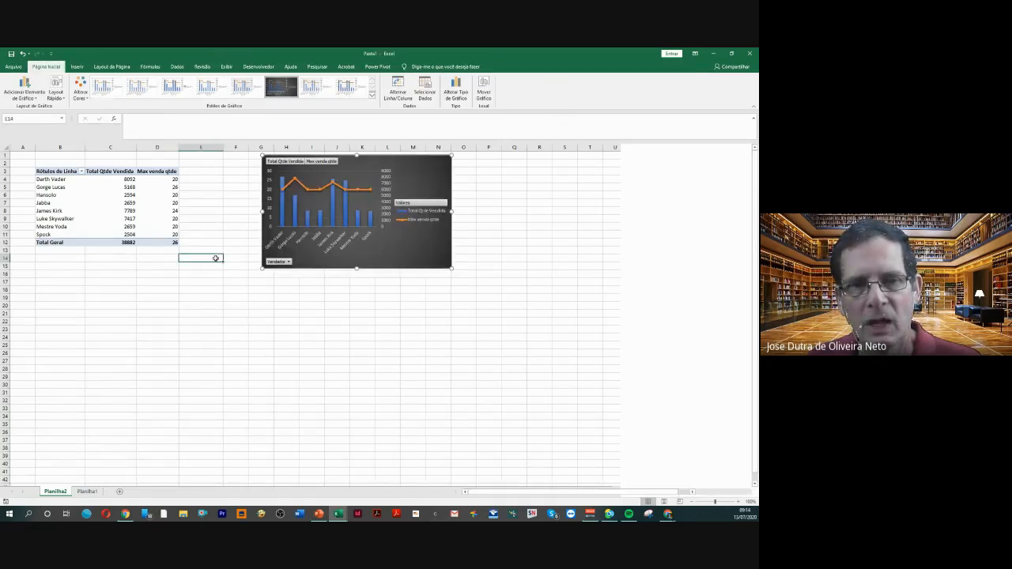
pyautogui.click(156, 289)
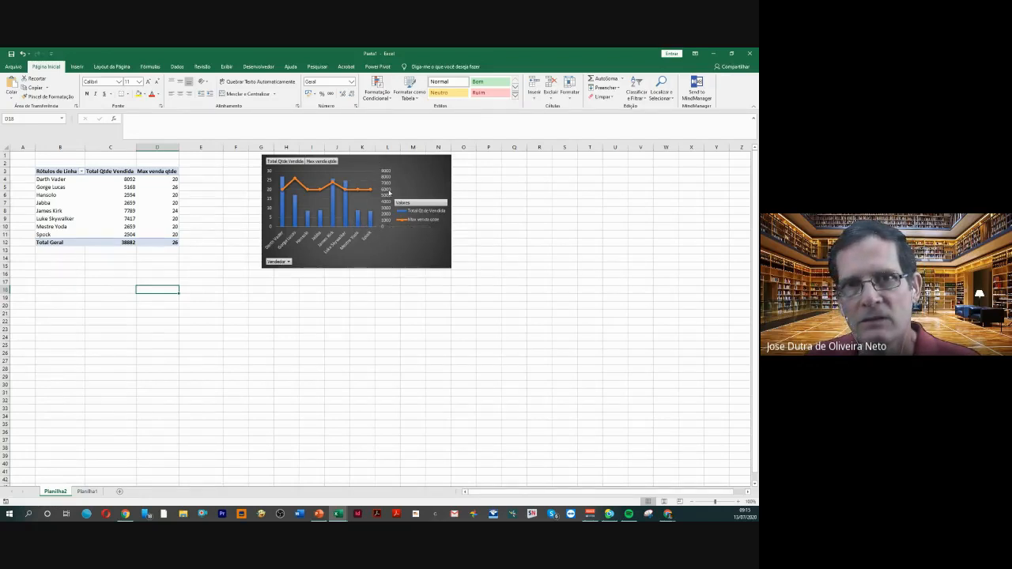
# Insert an Estado slicer for the PivotTable, place it to the right of the chart and give it the light green style
pyautogui.click(150, 204)
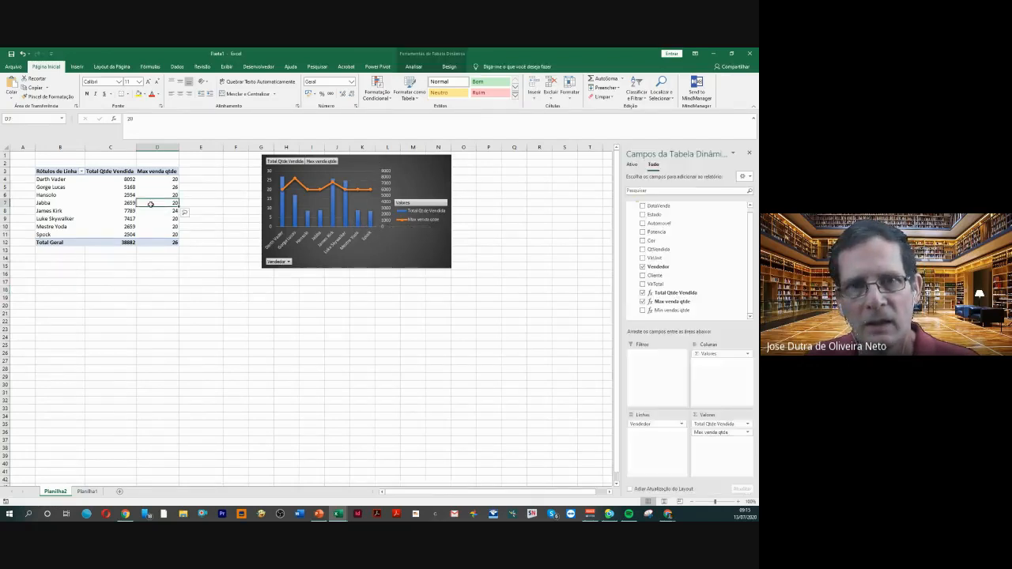
pyautogui.click(412, 68)
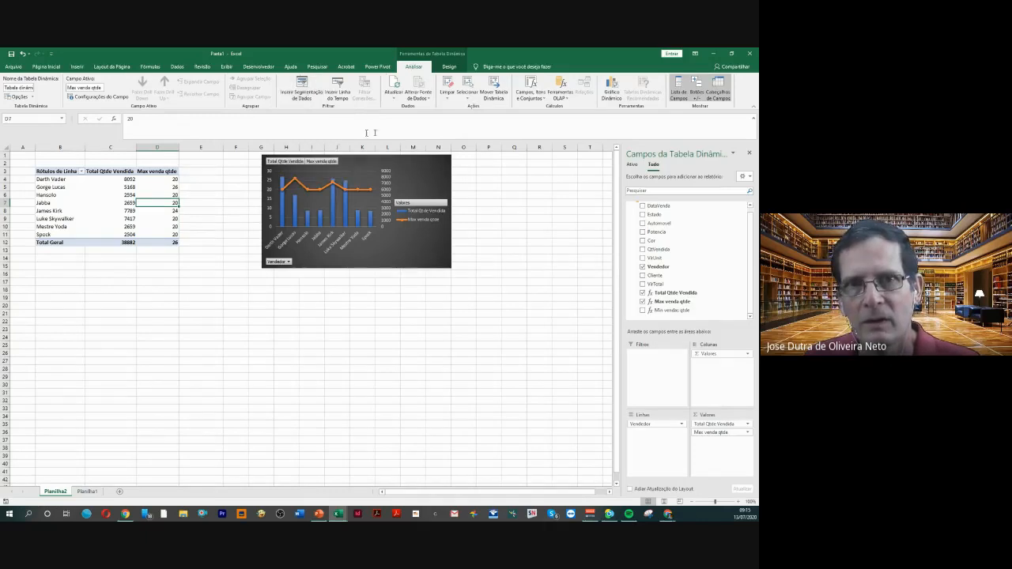
pyautogui.click(166, 189)
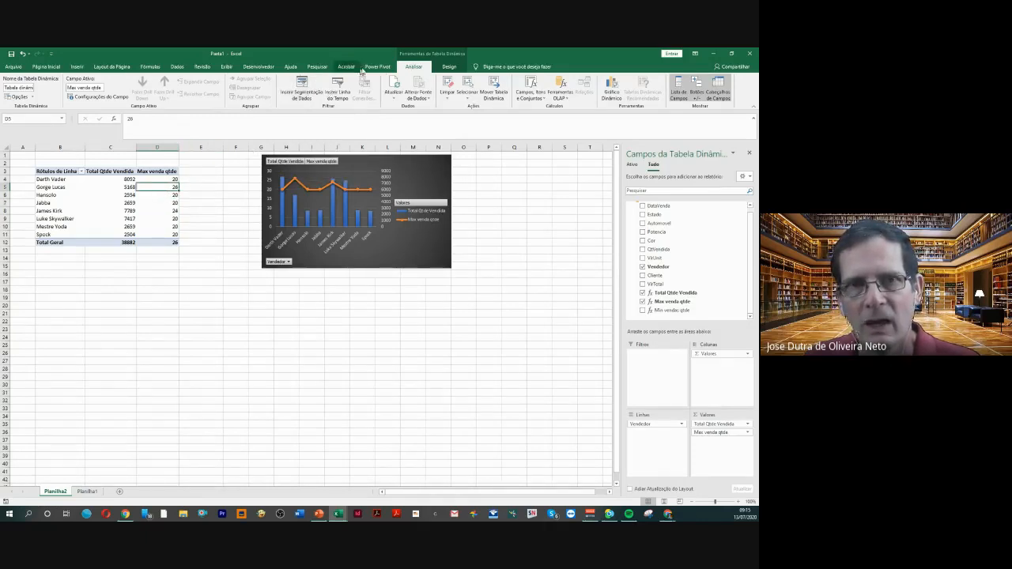
pyautogui.click(300, 93)
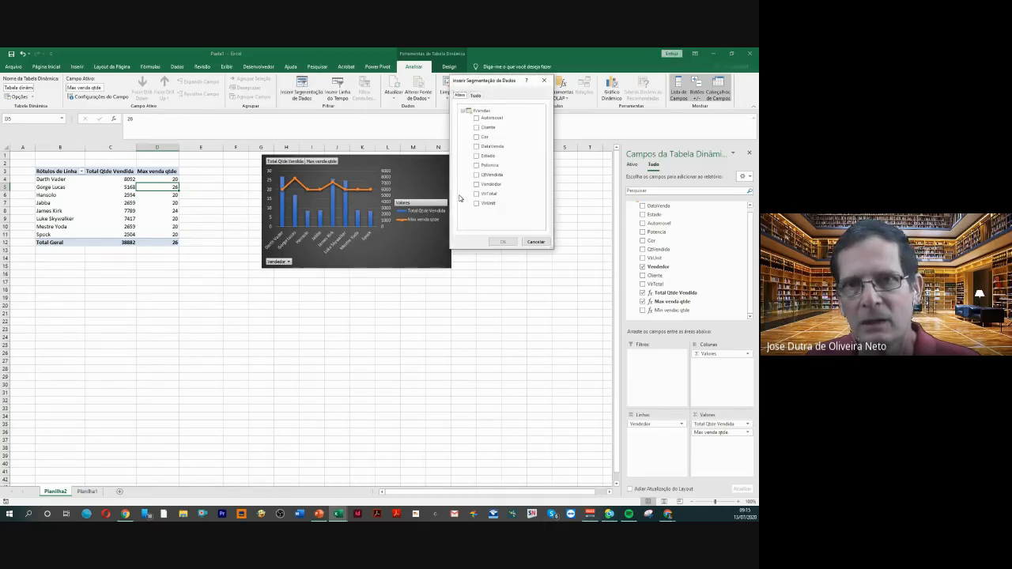
pyautogui.click(476, 157)
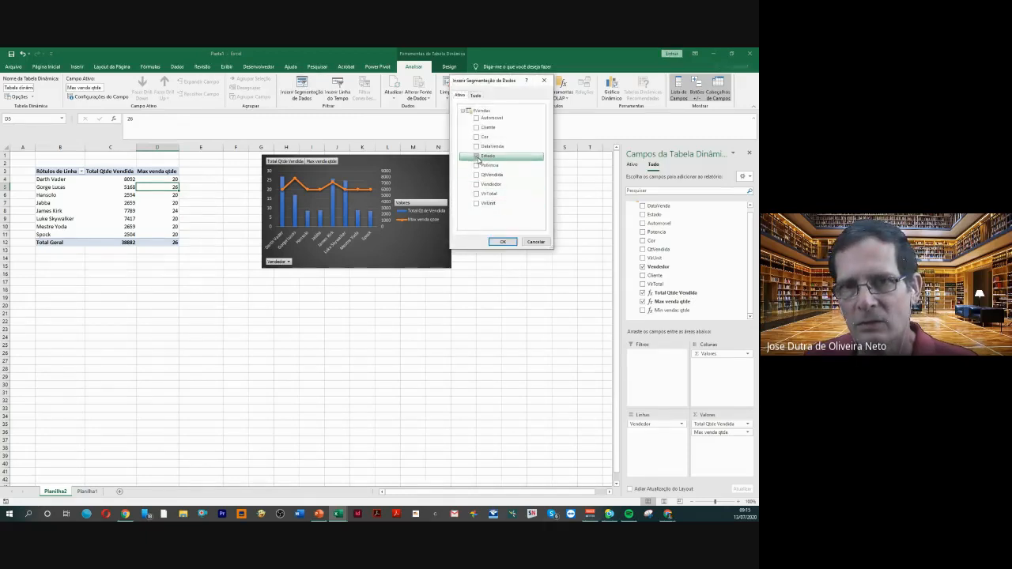
pyautogui.click(503, 242)
pyautogui.moveTo(320, 274); pyautogui.dragTo(535, 171)
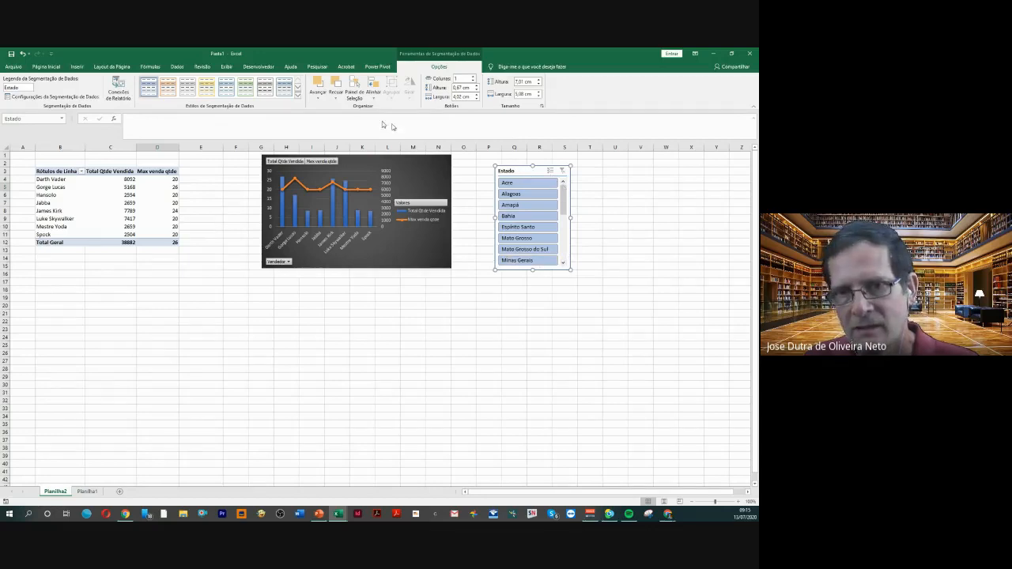
pyautogui.click(246, 92)
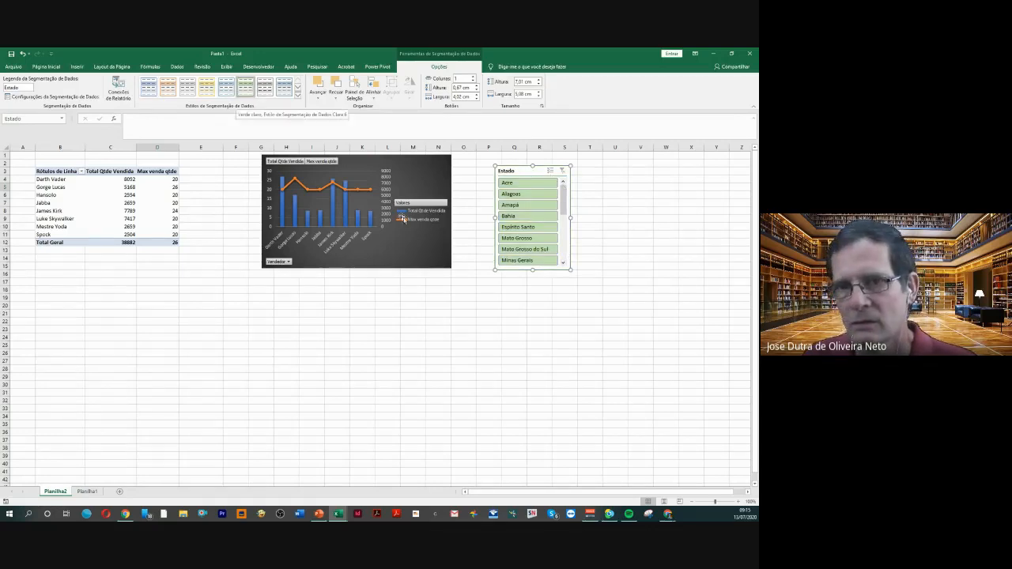
# Try the Estado slicer on several single states and on Bahia with Espírito Santo, clear its filter and delete the slicer
pyautogui.click(513, 195)
pyautogui.click(513, 204)
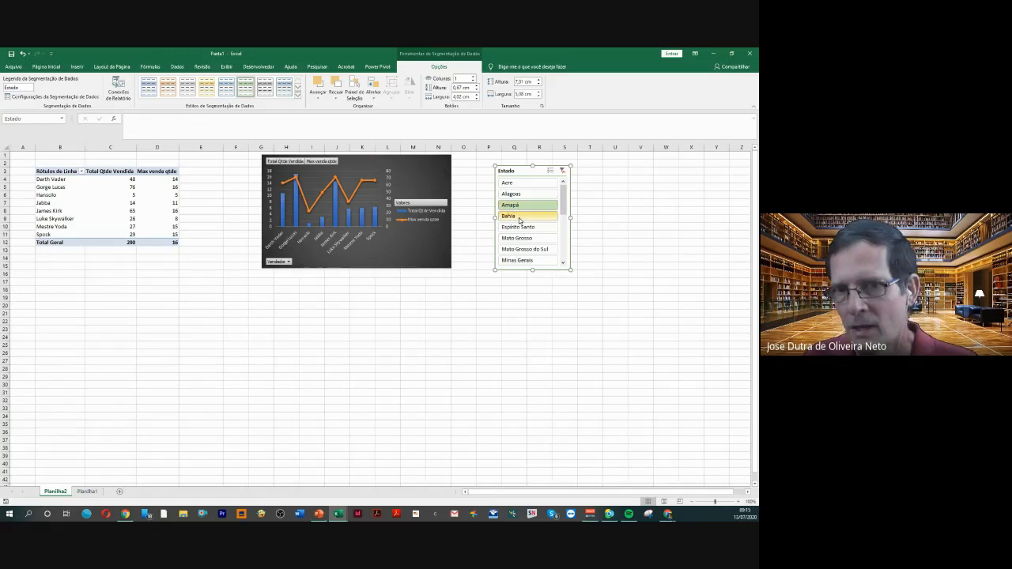
pyautogui.click(518, 227)
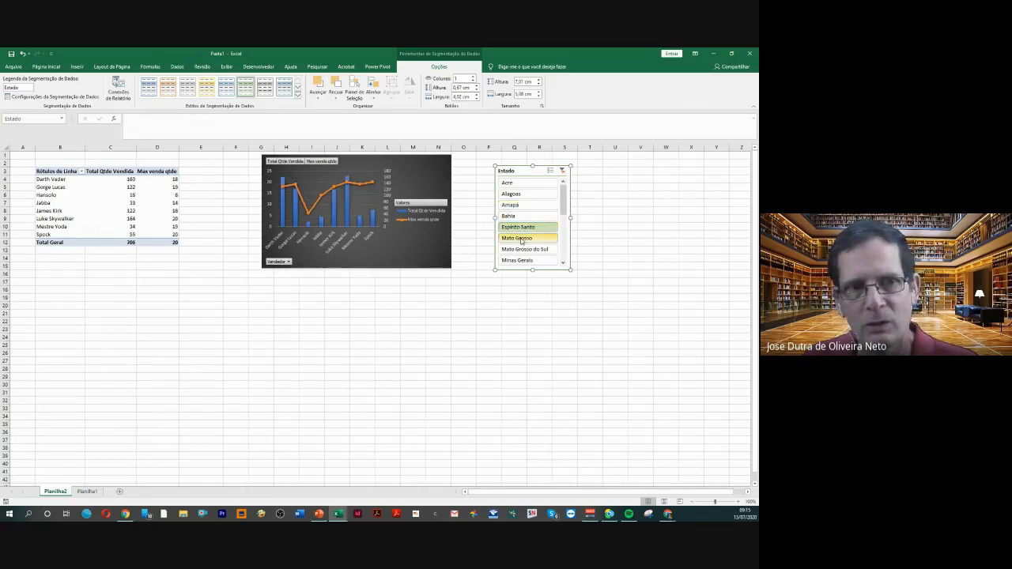
pyautogui.click(521, 238)
pyautogui.click(508, 216)
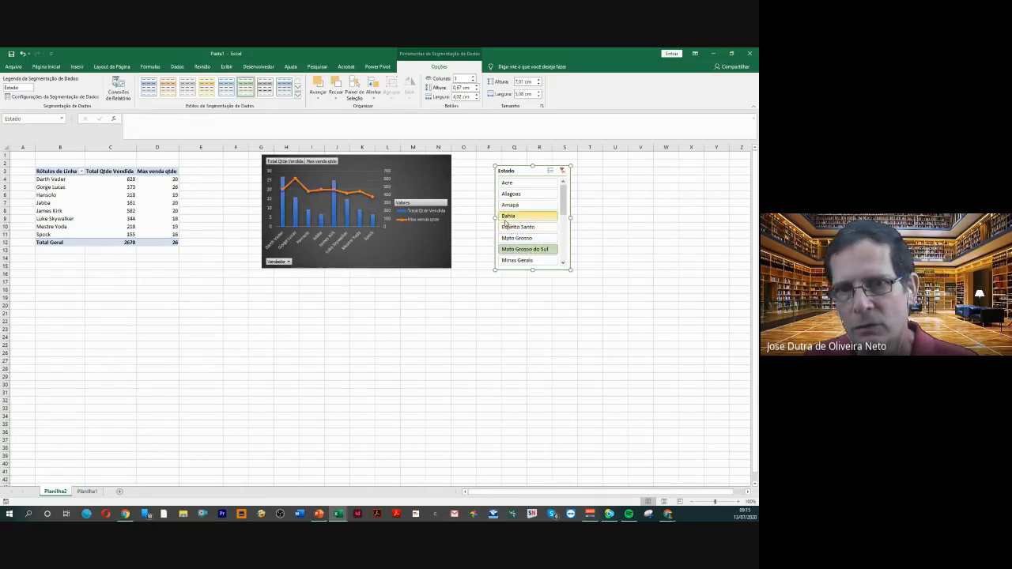
pyautogui.keyDown('ctrl'); pyautogui.click(516, 228); pyautogui.keyUp('ctrl')
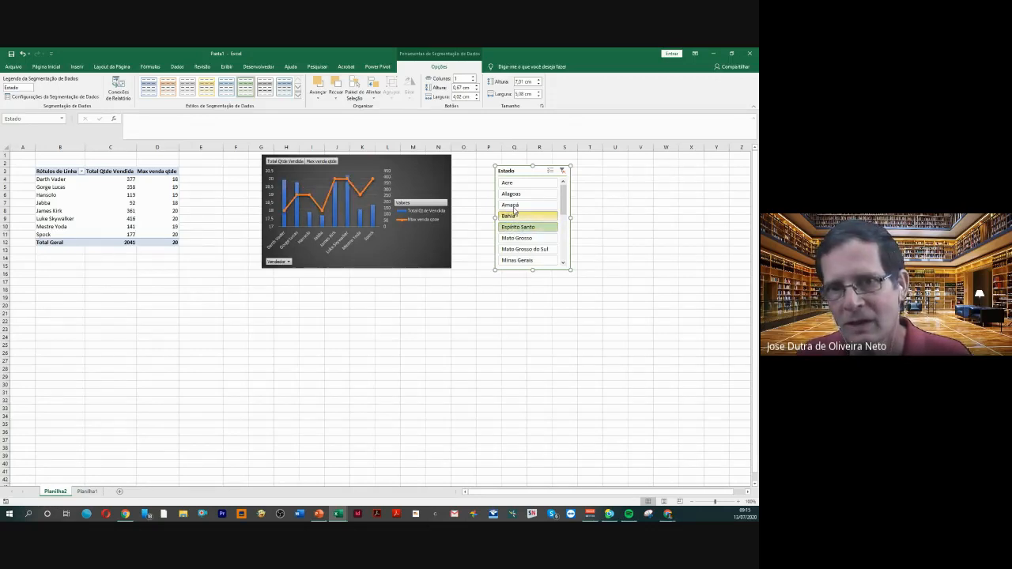
pyautogui.click(563, 172)
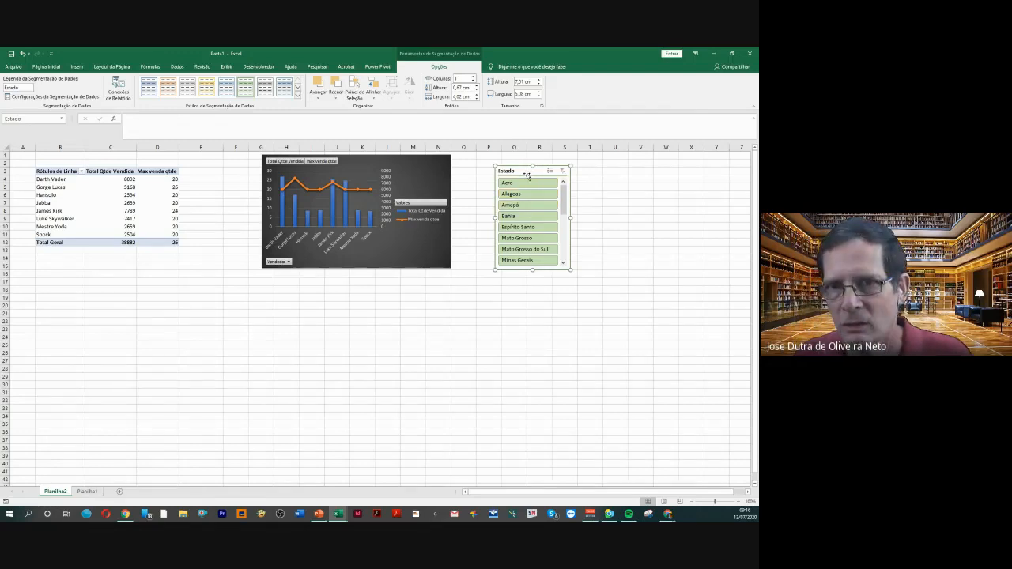
pyautogui.press('Delete')
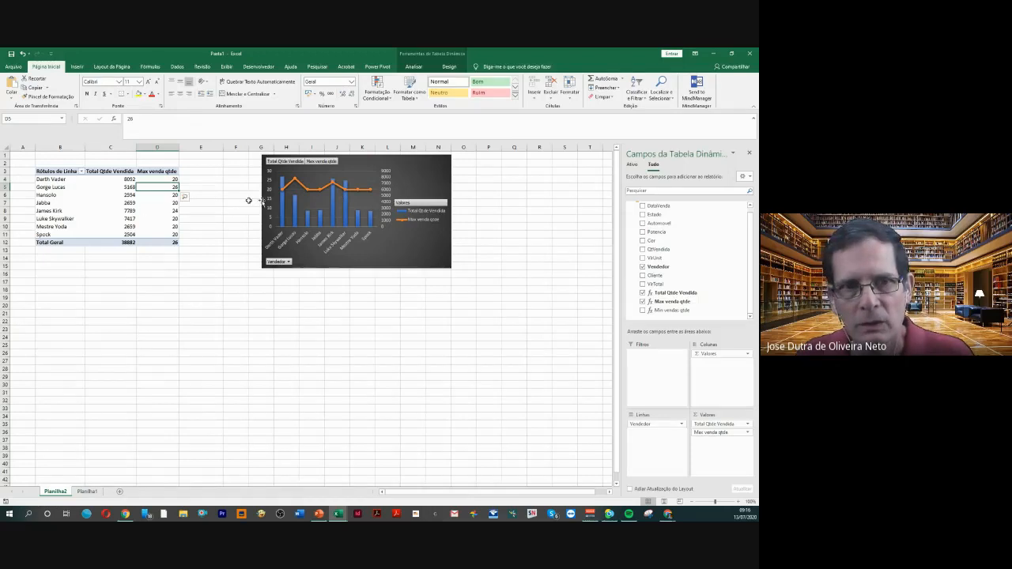
# Insert an Estado slicer from the PivotChart, place it to the right of the chart and give it the light orange style
pyautogui.click(405, 181)
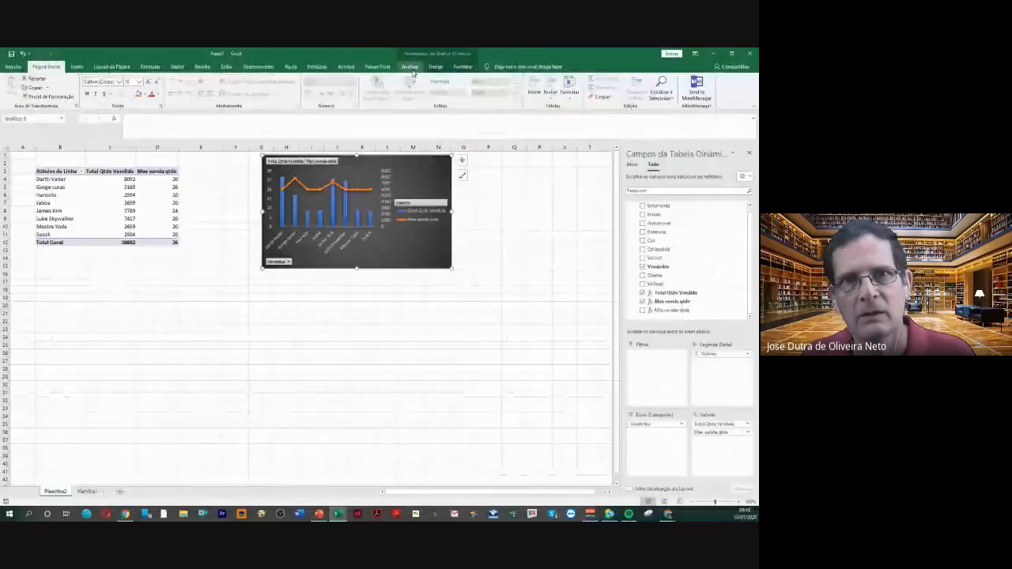
pyautogui.click(374, 86)
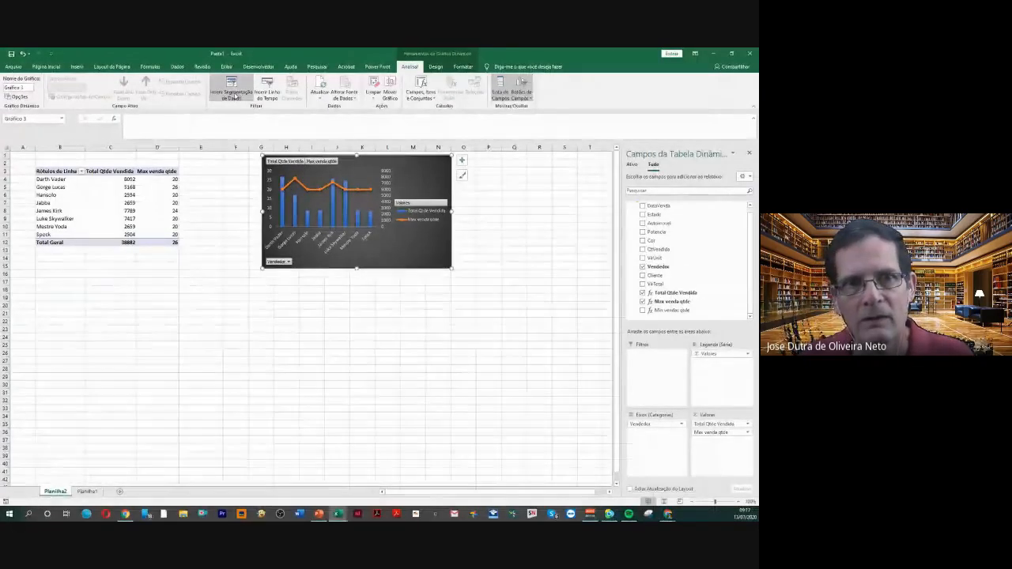
pyautogui.click(241, 96)
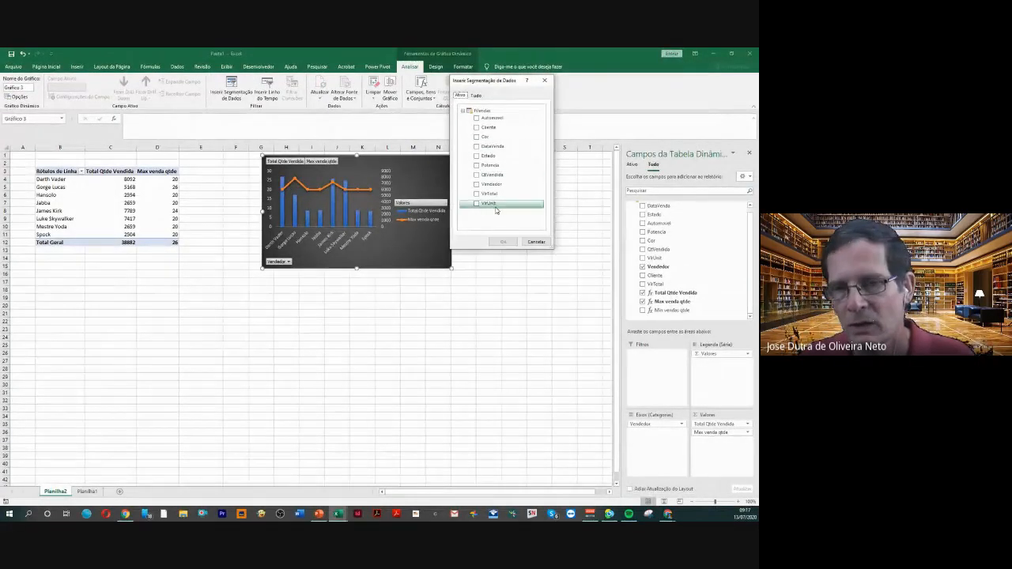
pyautogui.click(481, 156)
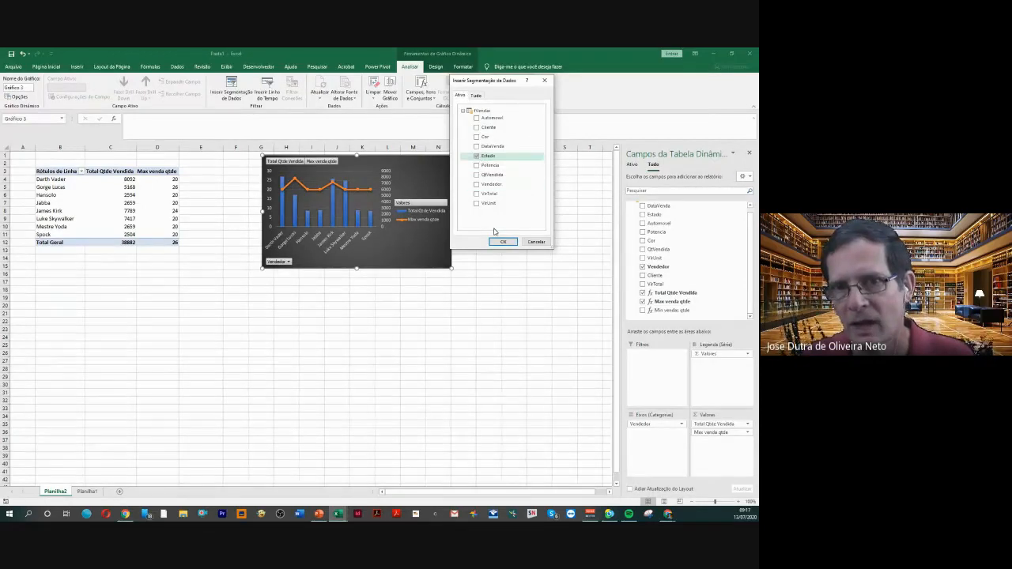
pyautogui.click(501, 242)
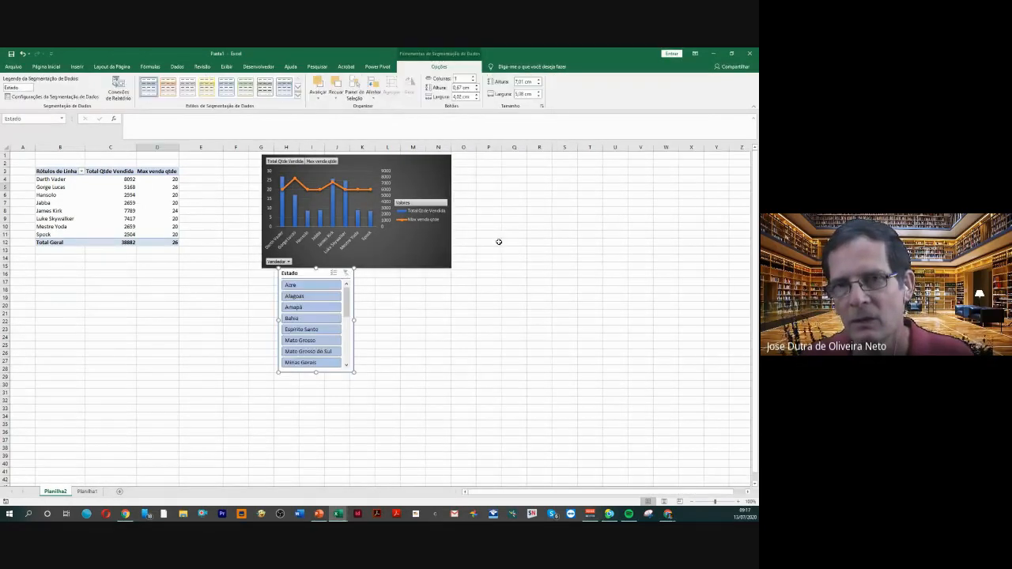
pyautogui.moveTo(317, 277); pyautogui.dragTo(531, 172)
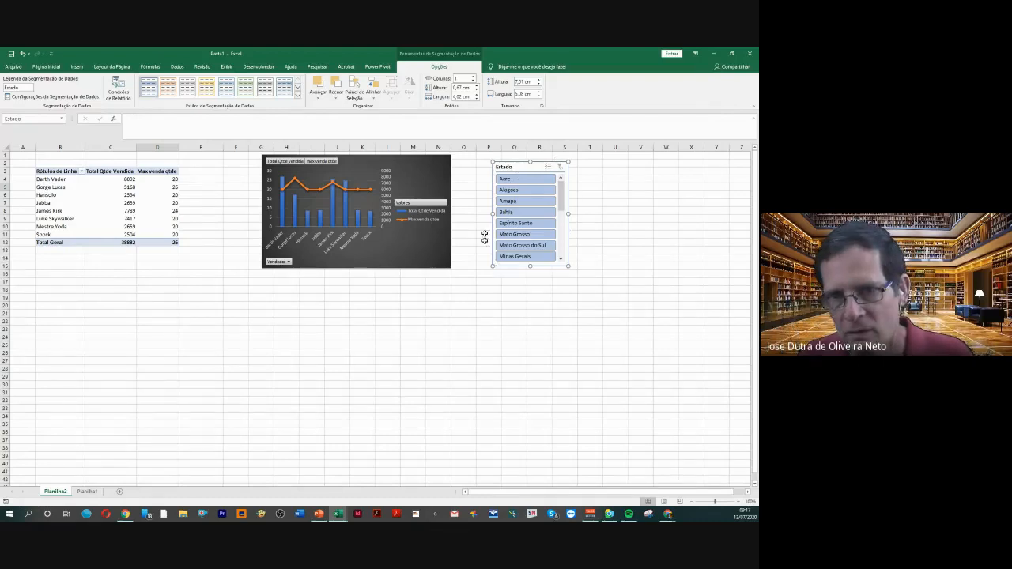
pyautogui.click(168, 89)
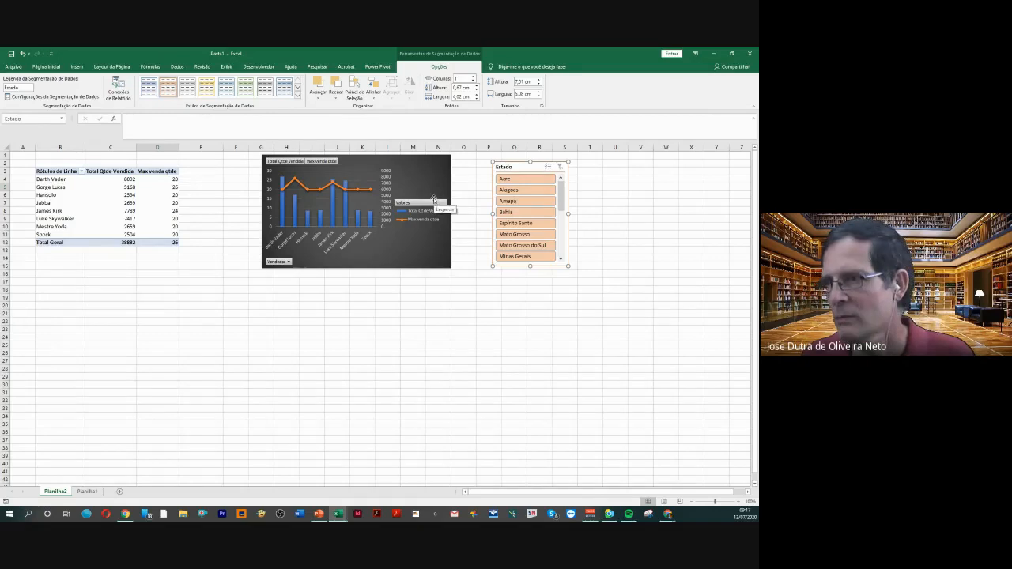
pyautogui.moveTo(442, 207); pyautogui.dragTo(589, 233)
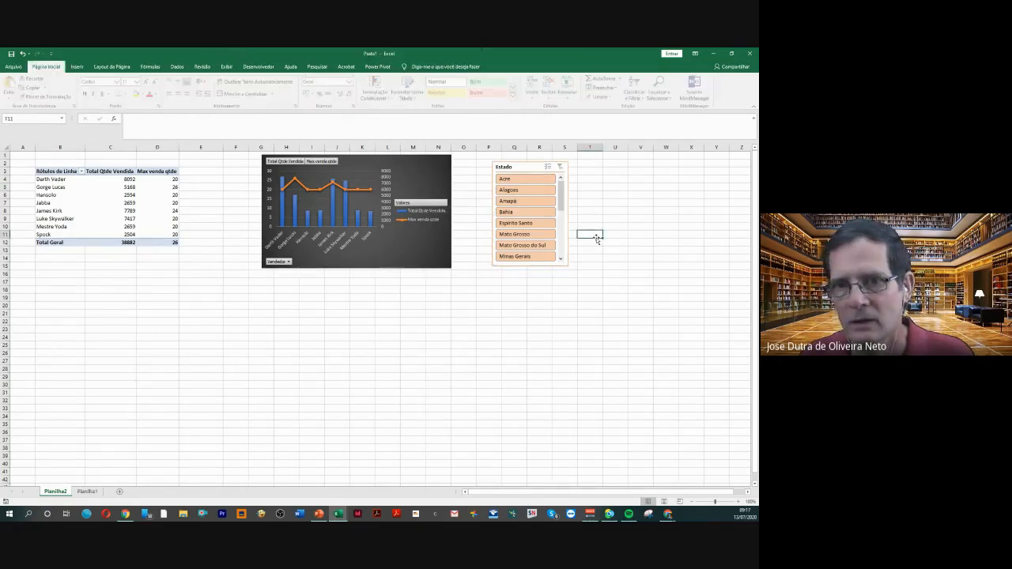
# Try the Estado slicer on single states such as Bahia, Alagoas and Amapá, ending with the filter on Mato Grosso
pyautogui.click(522, 213)
pyautogui.click(521, 201)
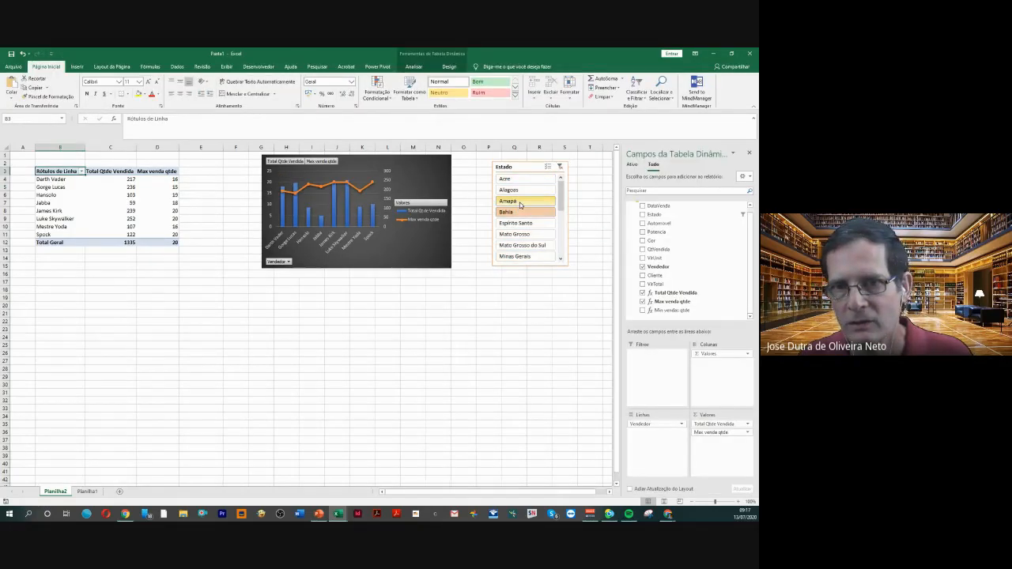
pyautogui.keyDown('ctrl'); pyautogui.click(519, 193); pyautogui.keyUp('ctrl')
pyautogui.click(519, 194)
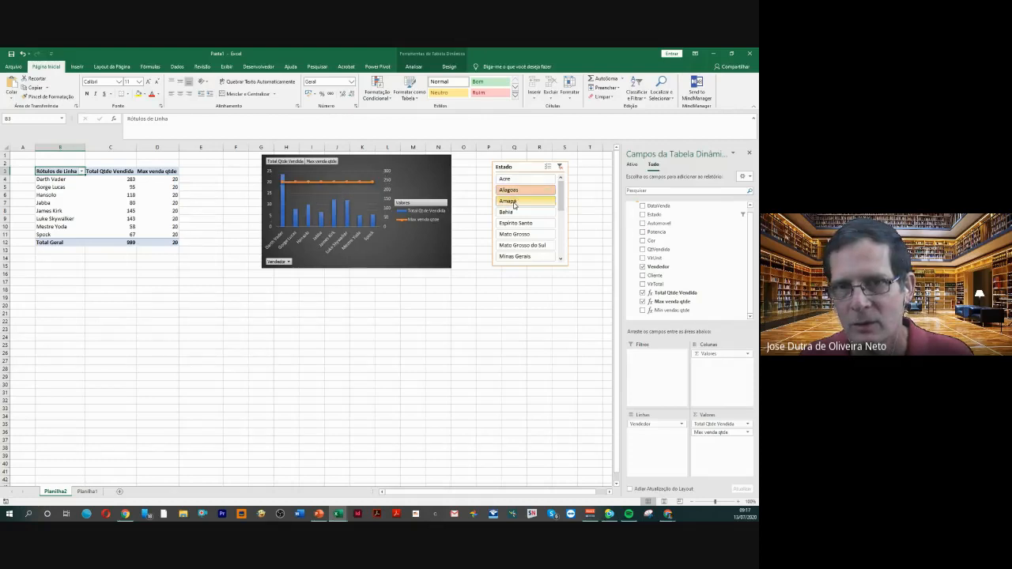
pyautogui.click(513, 202)
pyautogui.click(517, 213)
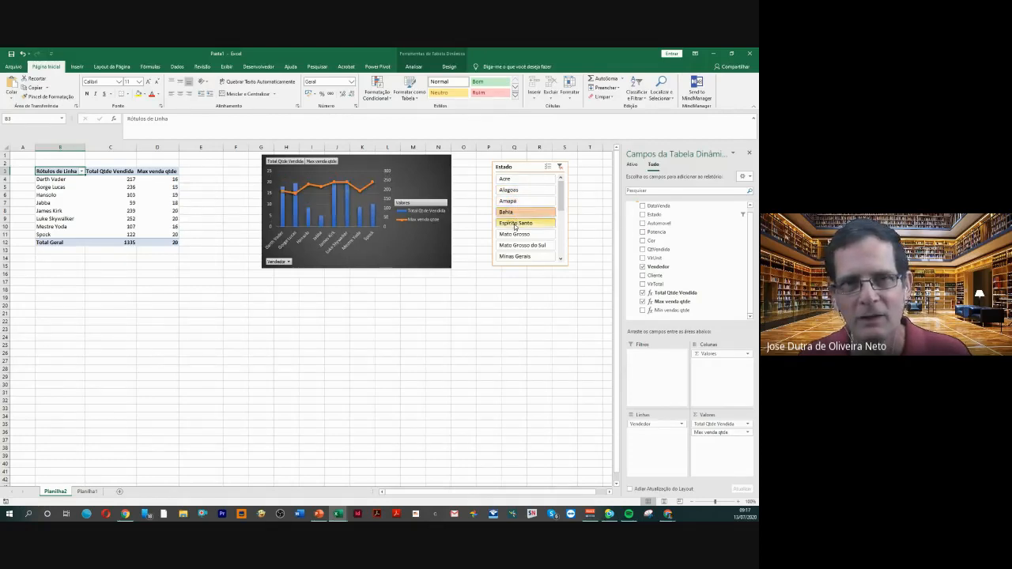
pyautogui.click(515, 223)
pyautogui.click(515, 235)
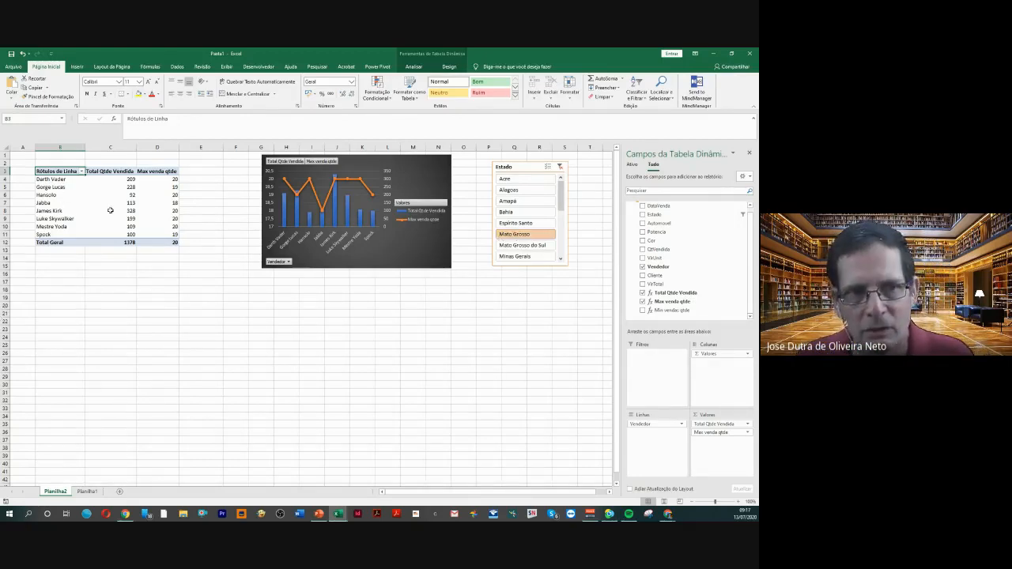
# Copy the whole Vendedor PivotTable and paste the duplicate below it starting at cell B24
pyautogui.click(72, 203)
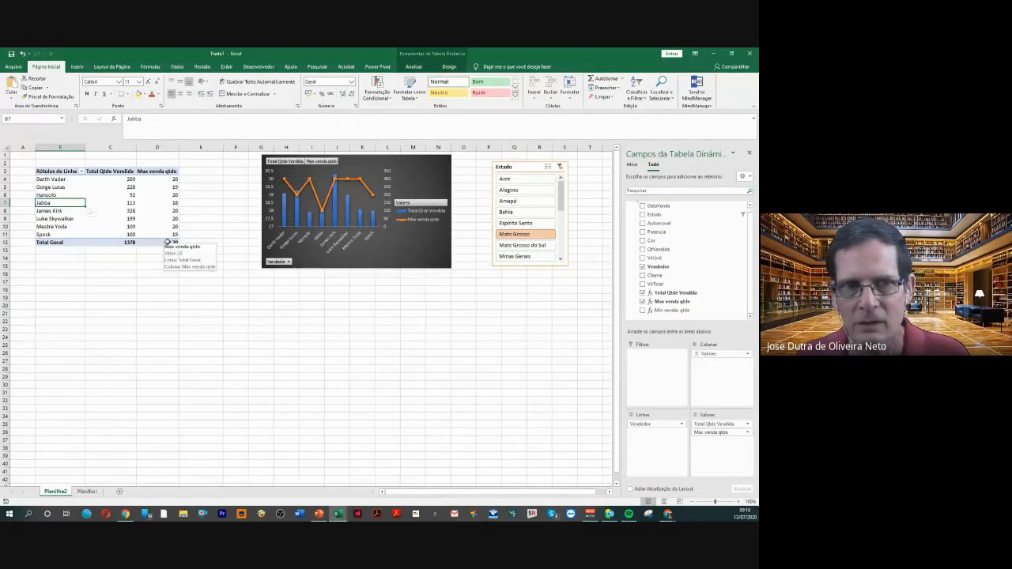
pyautogui.moveTo(162, 241); pyautogui.dragTo(61, 172)
pyautogui.hotkey('ctrl', 'c')
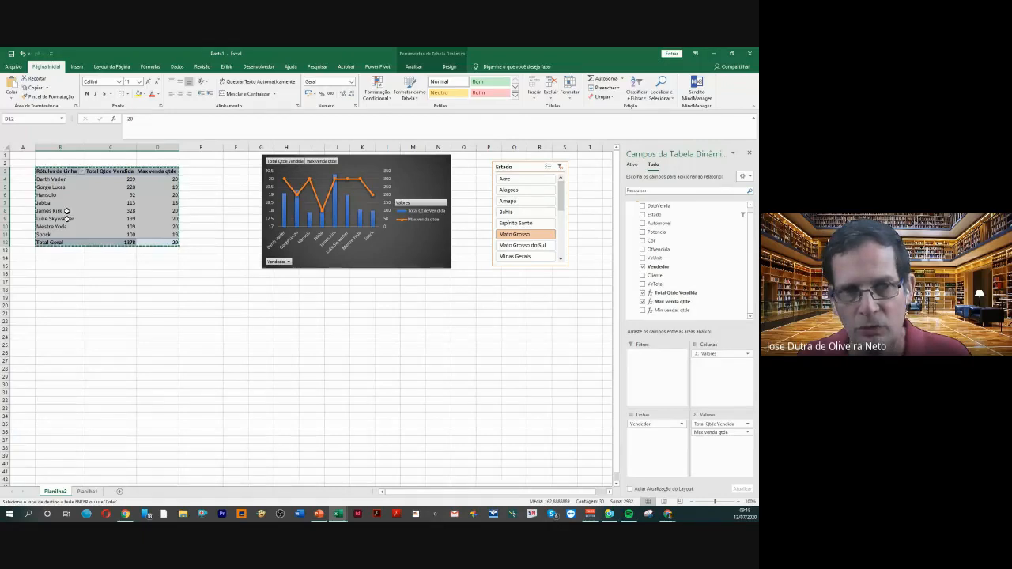
pyautogui.click(57, 337)
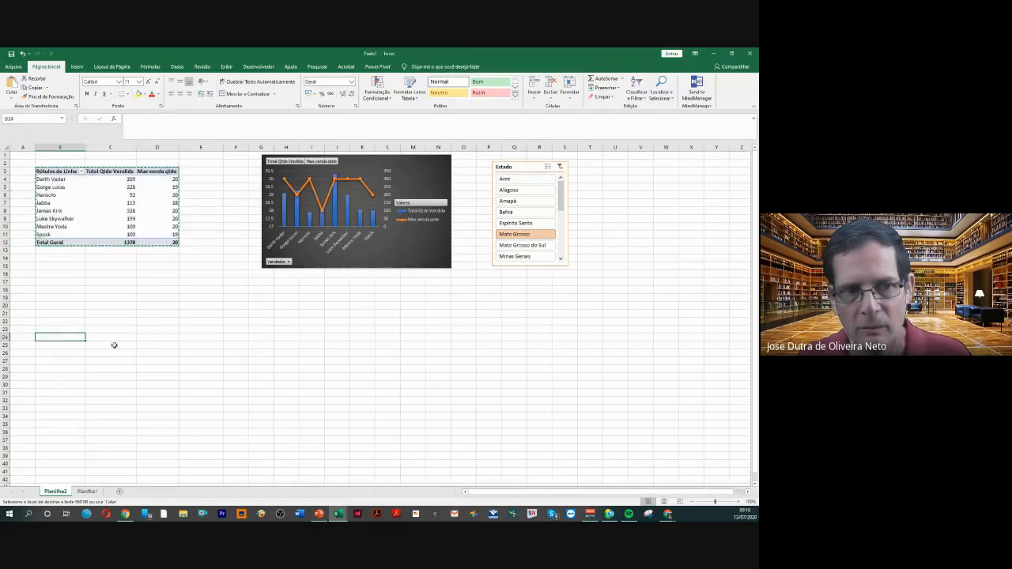
pyautogui.hotkey('ctrl', 'v')
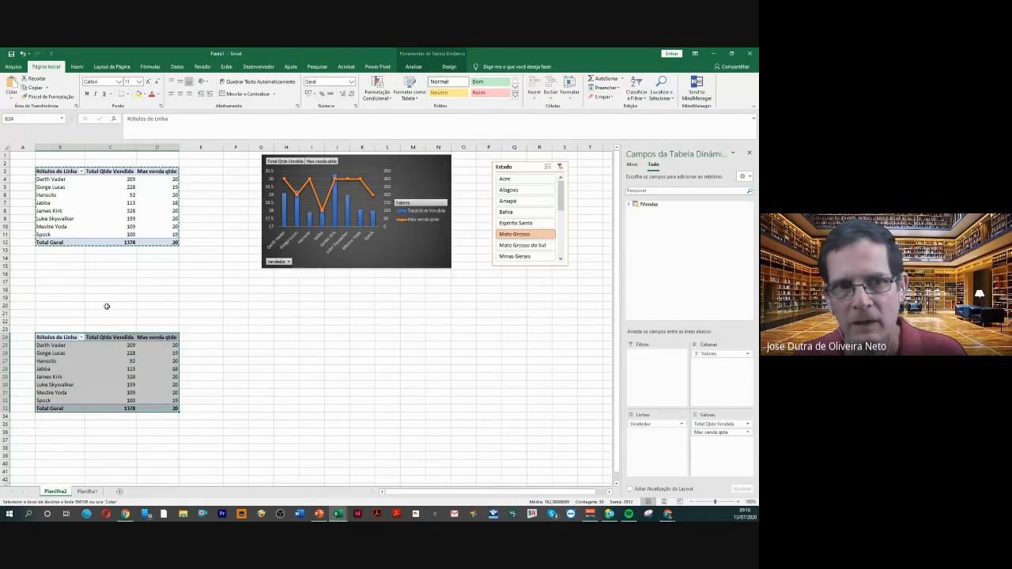
pyautogui.click(113, 348)
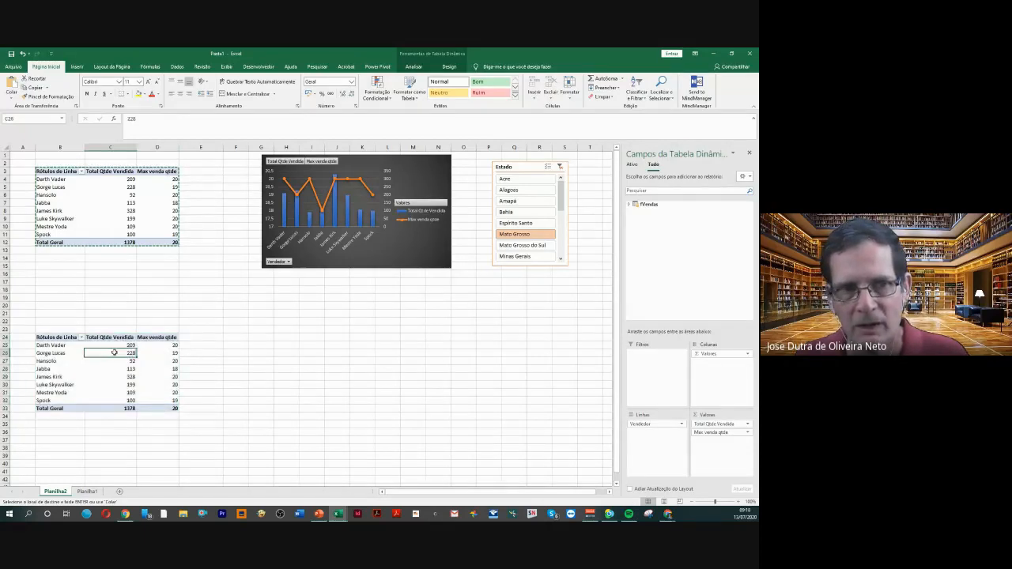
# Drill into Jabba's Max venda qtde in the upper PivotTable to list its detail records, and return to Planilha2
pyautogui.click(103, 228)
pyautogui.click(111, 250)
pyautogui.click(110, 361)
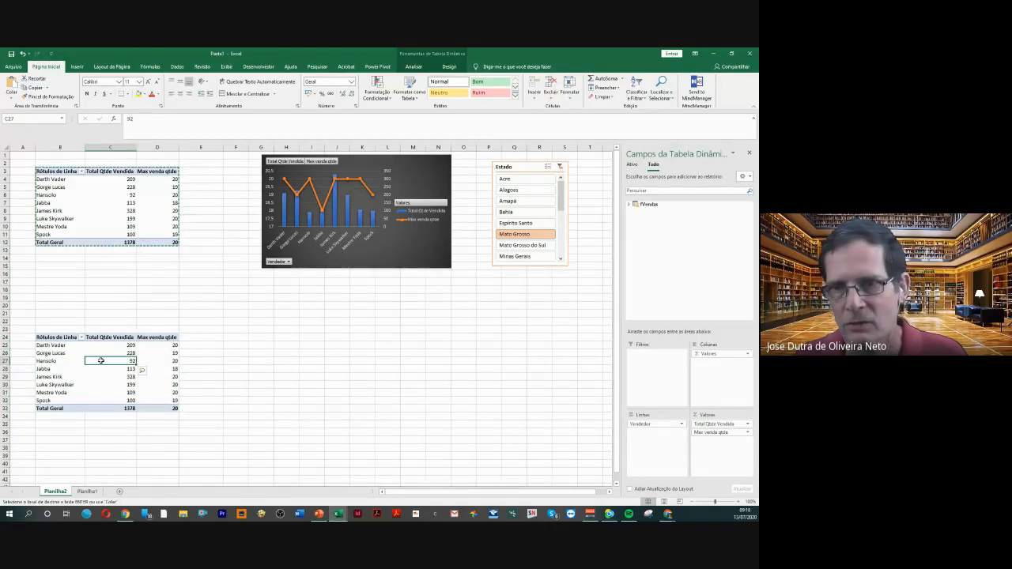
pyautogui.doubleClick(147, 203)
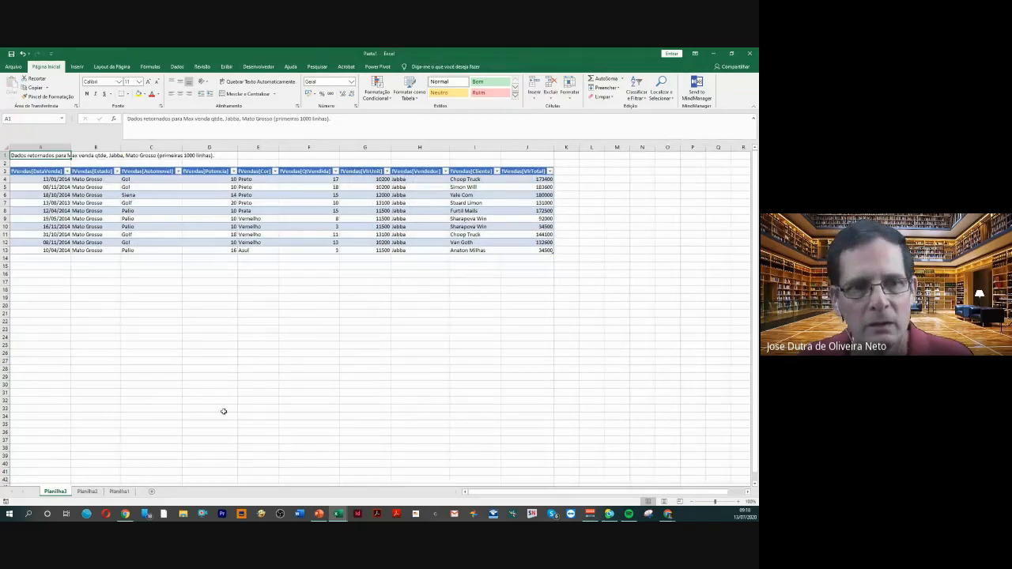
pyautogui.click(90, 492)
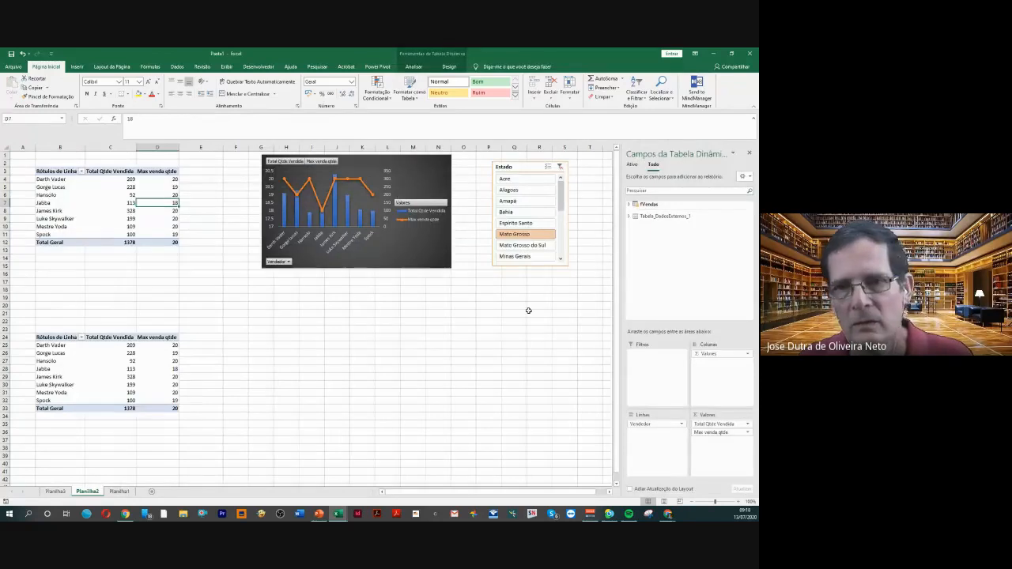
# Replace Vendedor with Cliente as the row field of the lower PivotTable
pyautogui.click(115, 361)
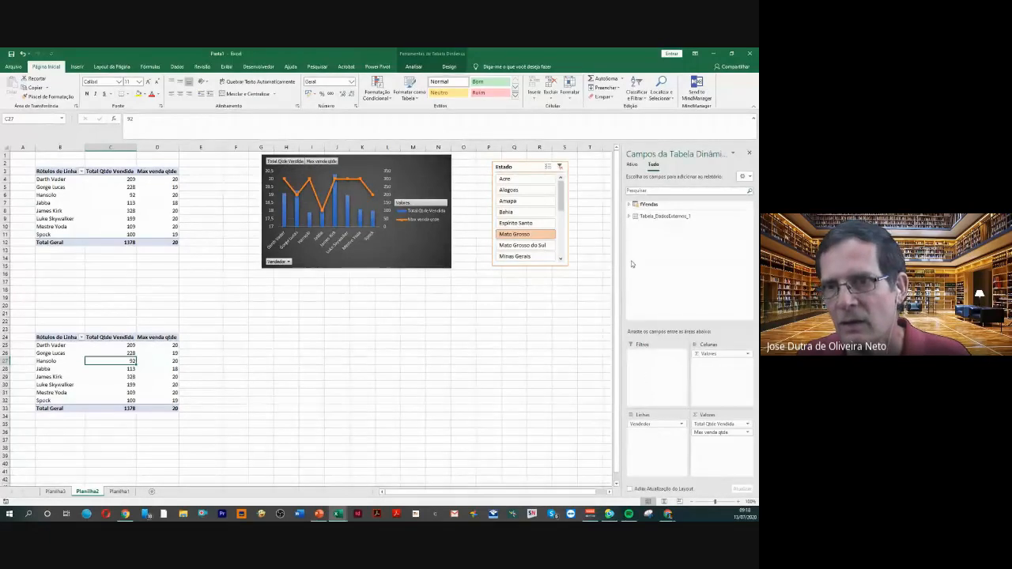
pyautogui.click(629, 205)
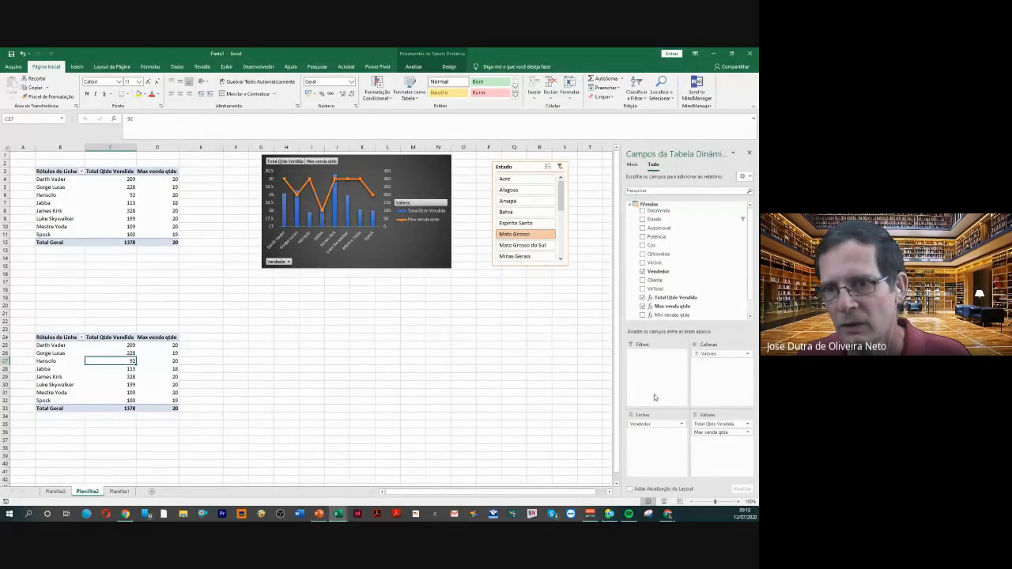
pyautogui.click(657, 271)
pyautogui.moveTo(657, 286); pyautogui.dragTo(650, 427)
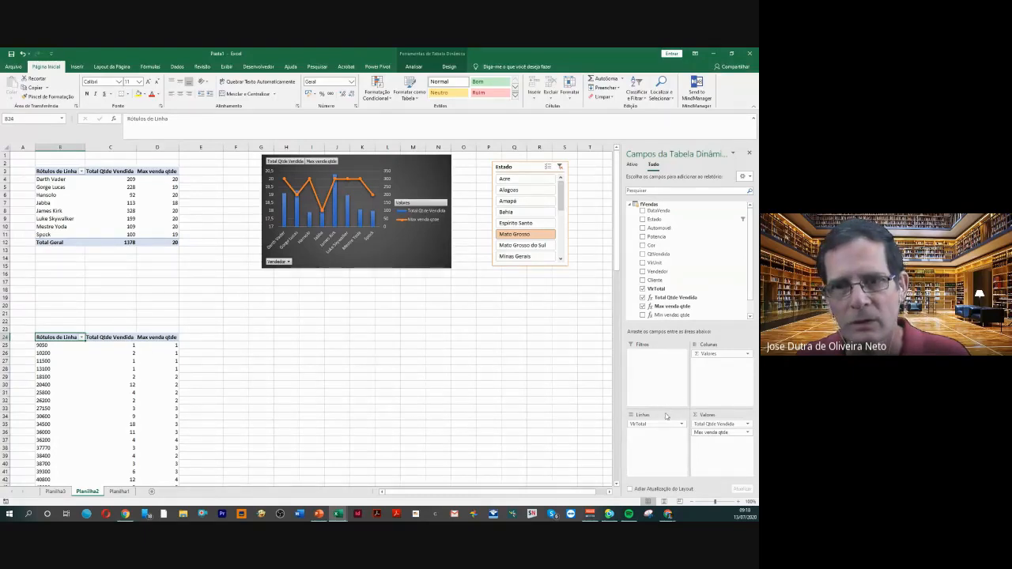
pyautogui.moveTo(662, 425); pyautogui.dragTo(580, 407)
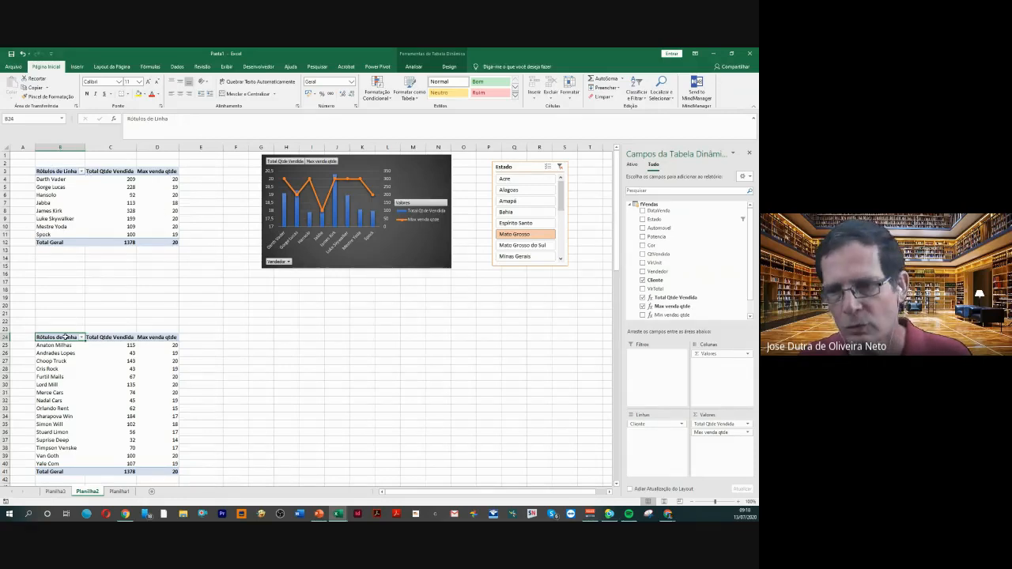
pyautogui.click(83, 373)
pyautogui.click(95, 377)
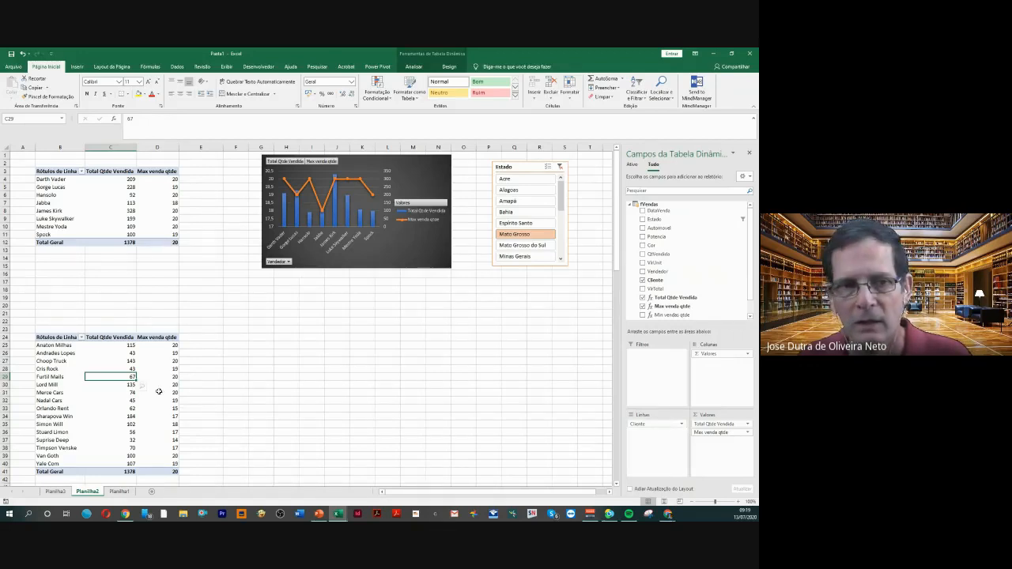
# Insert a combination PivotChart of the Cliente PivotTable with Total Qtde Vendida columns on the secondary axis, and place it beside the table, slightly widened
pyautogui.click(105, 363)
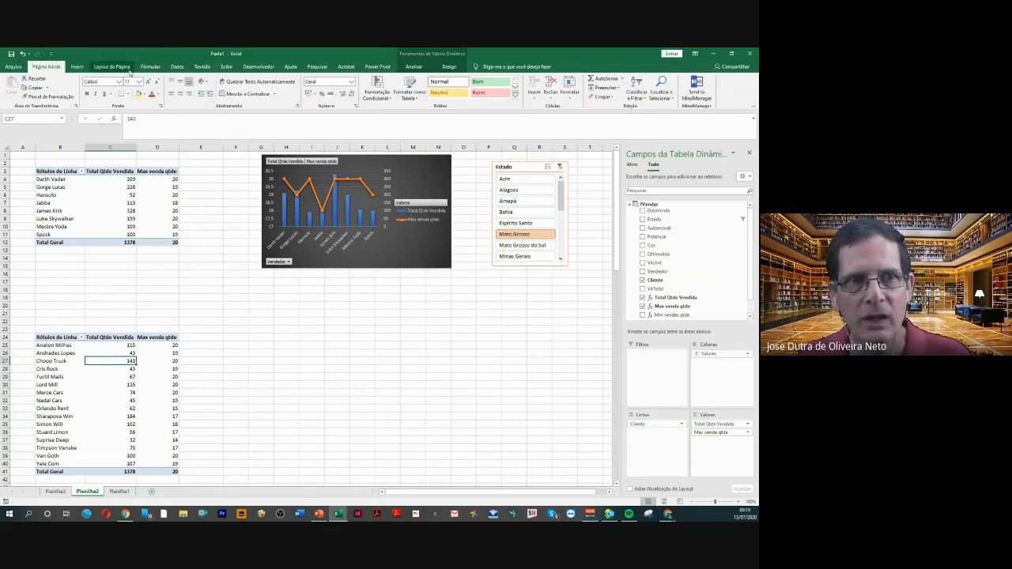
pyautogui.click(82, 69)
pyautogui.click(284, 98)
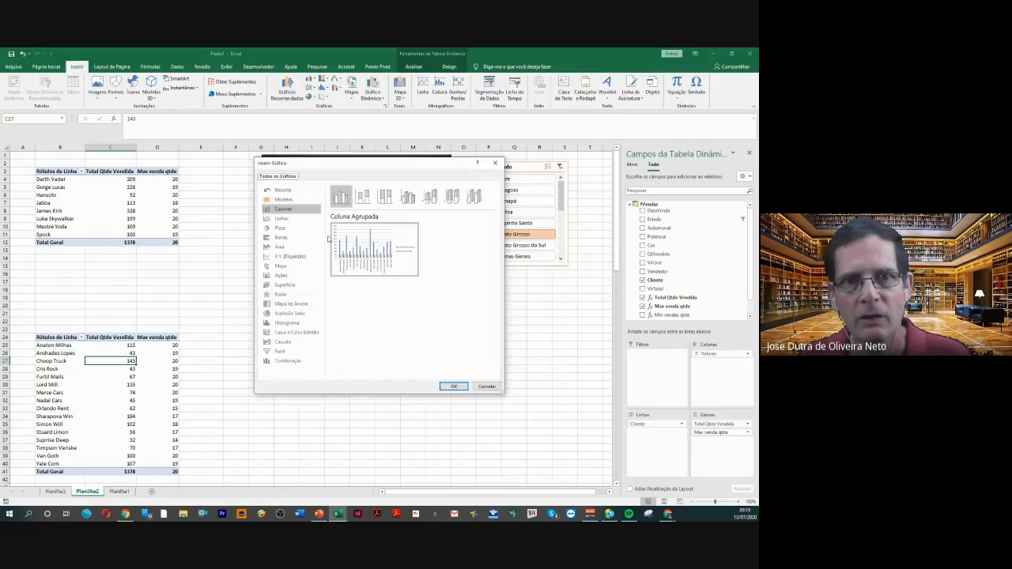
pyautogui.click(290, 362)
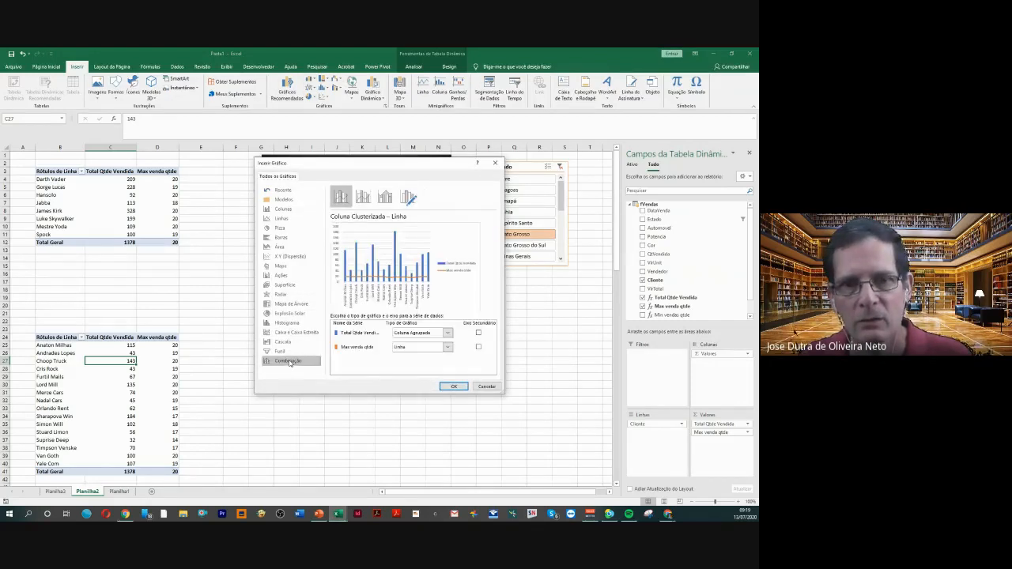
pyautogui.click(479, 333)
pyautogui.click(454, 386)
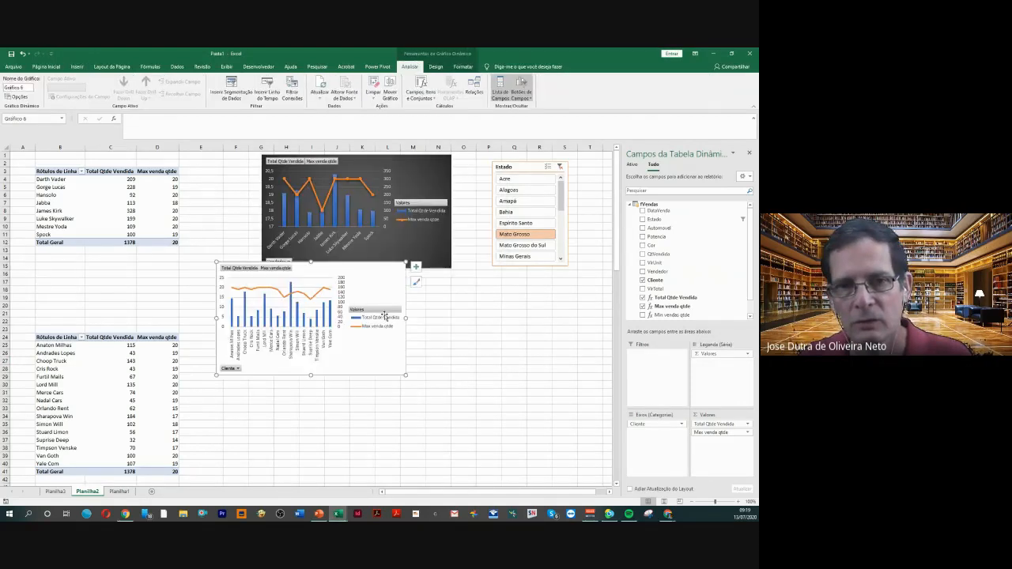
pyautogui.moveTo(366, 280); pyautogui.dragTo(405, 351)
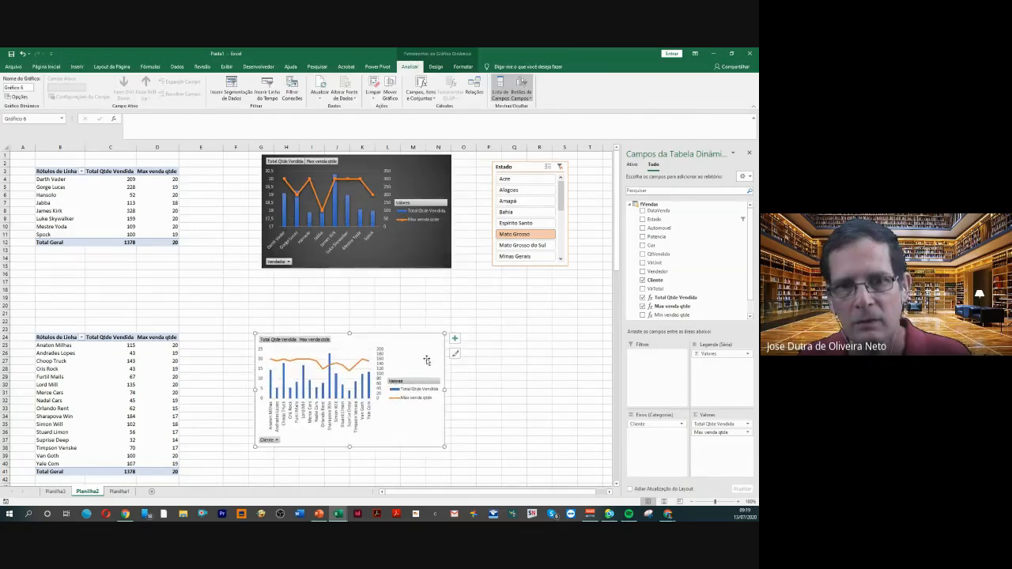
pyautogui.moveTo(444, 389); pyautogui.dragTo(467, 385)
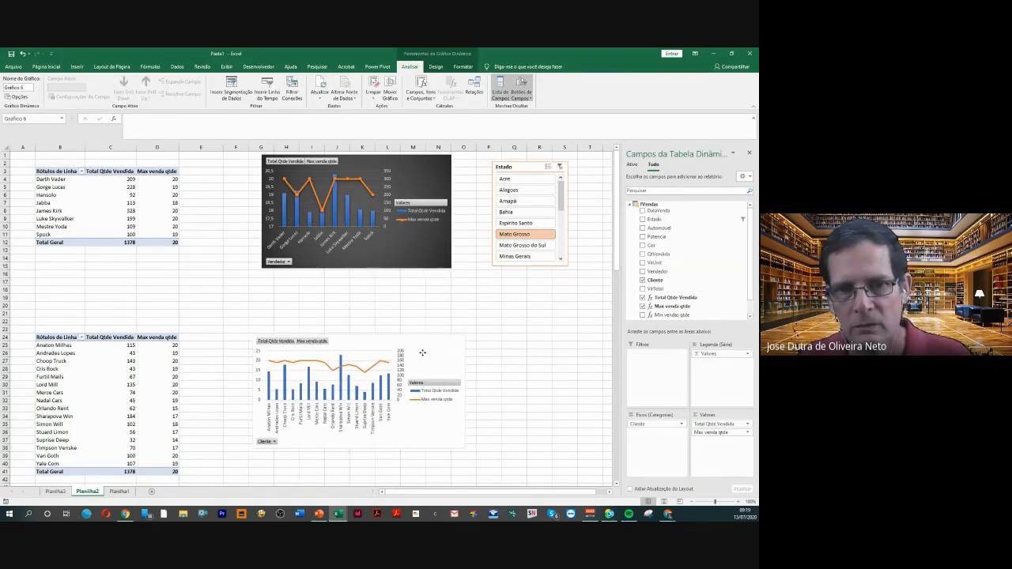
# Apply the chart style with round line markers and a light grey plot area to the Cliente PivotChart and deselect it
pyautogui.click(422, 353)
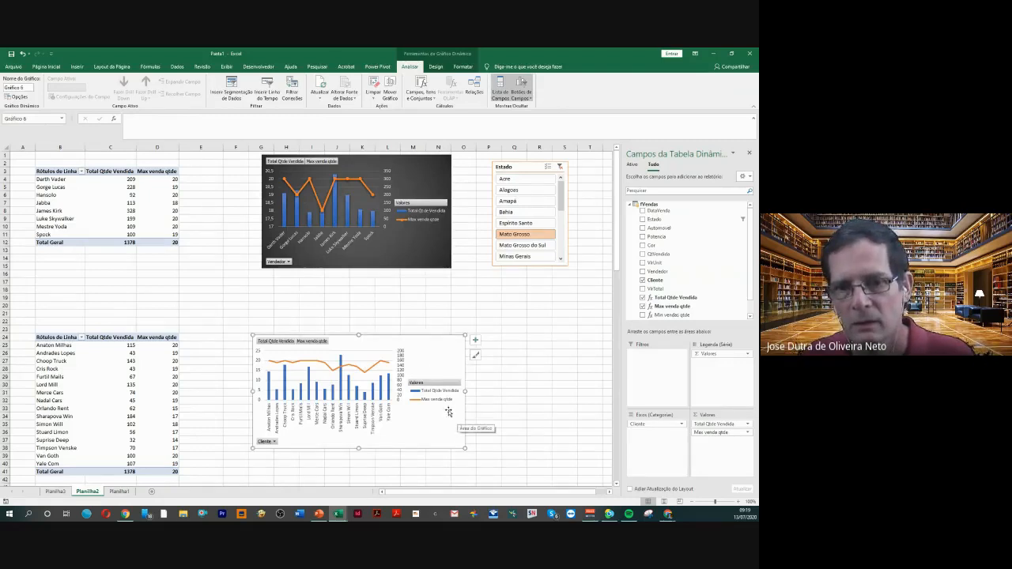
pyautogui.click(436, 67)
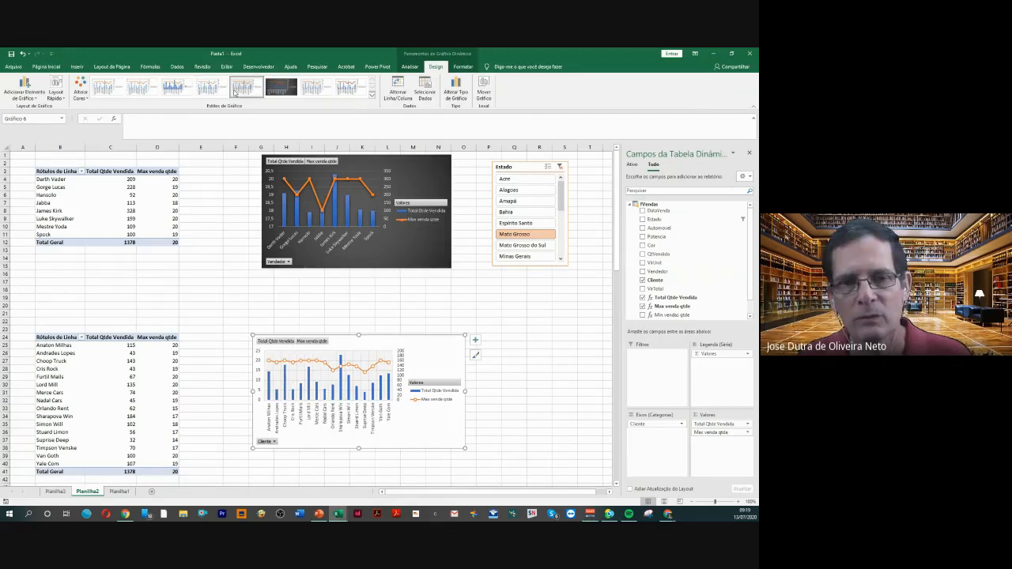
pyautogui.click(528, 327)
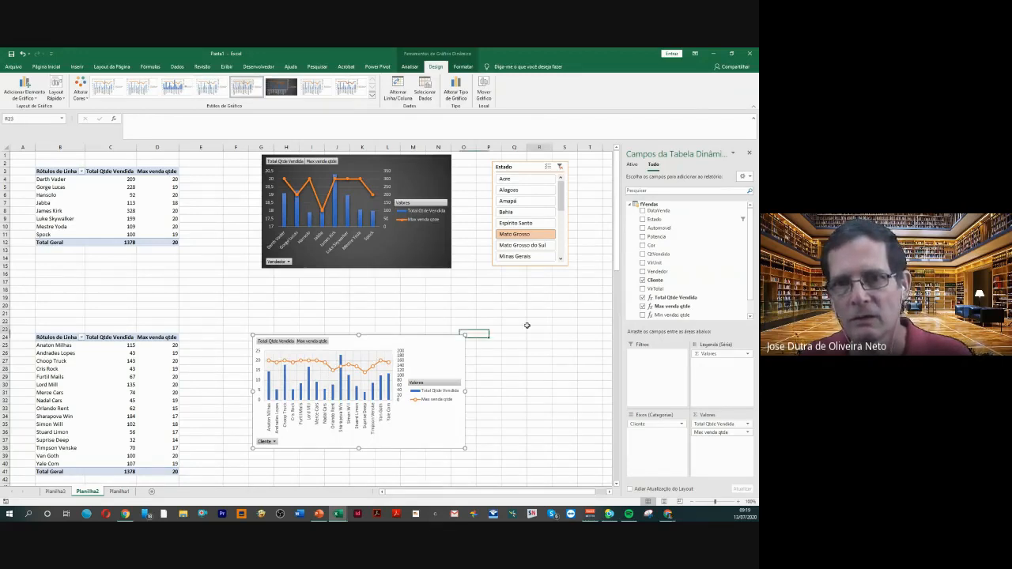
# Filter both PivotTables and their charts to Mato Grosso do Sul with the Estado slicer
pyautogui.click(521, 246)
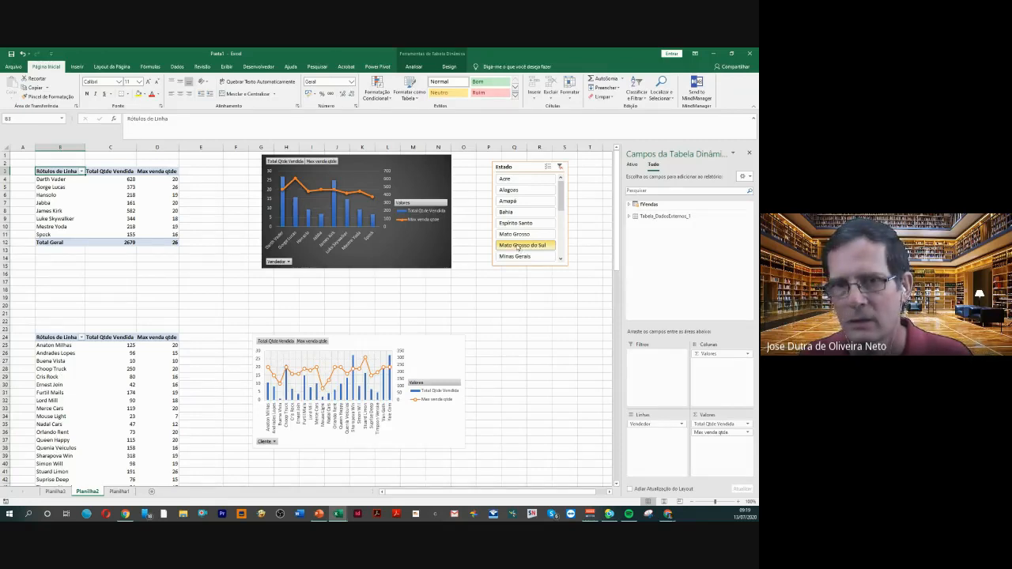
# Switch the Estado slicer filter through Mato Grosso and Espírito Santo to Bahia for both PivotTables and charts
pyautogui.click(514, 234)
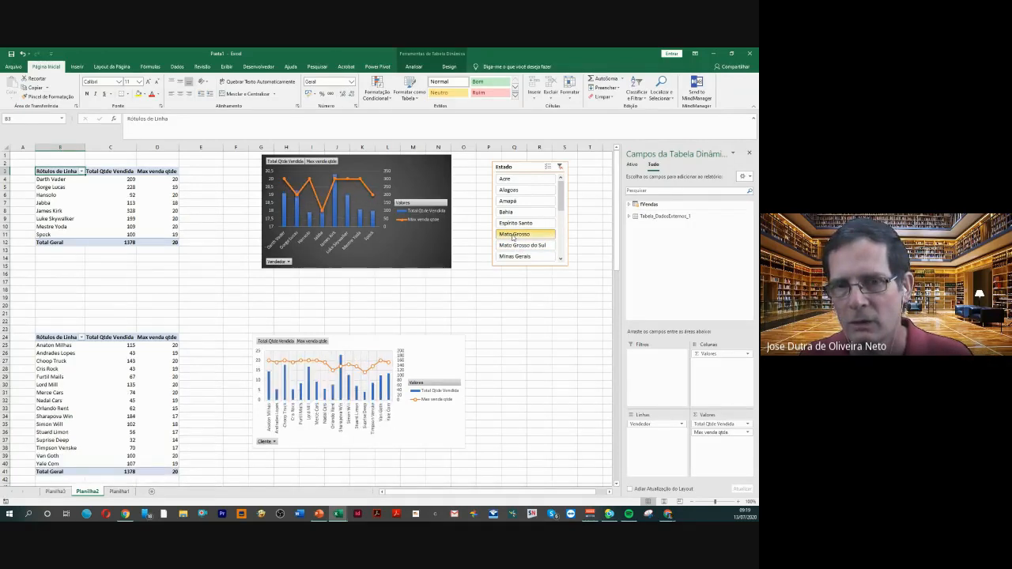
pyautogui.click(514, 226)
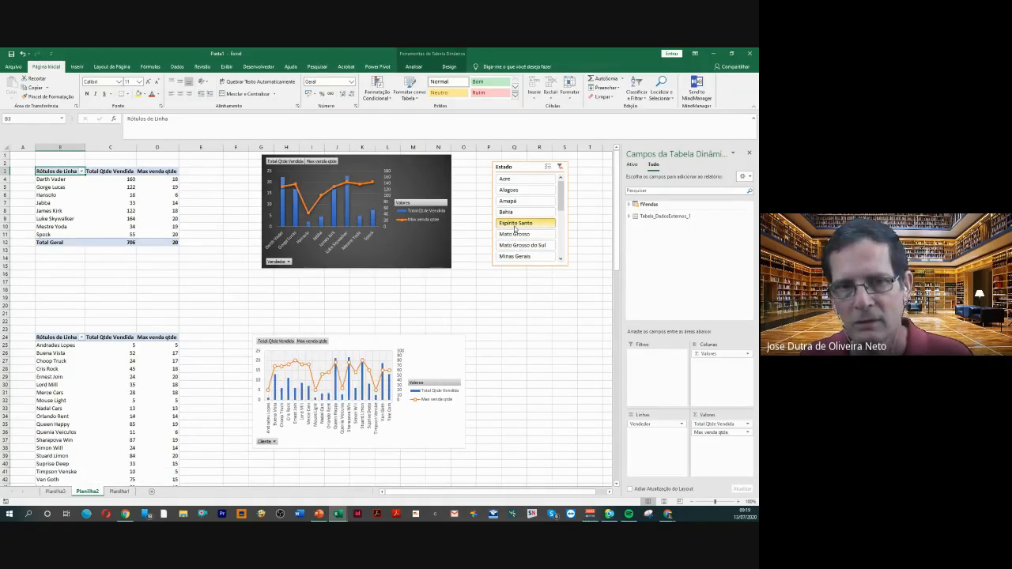
pyautogui.click(514, 214)
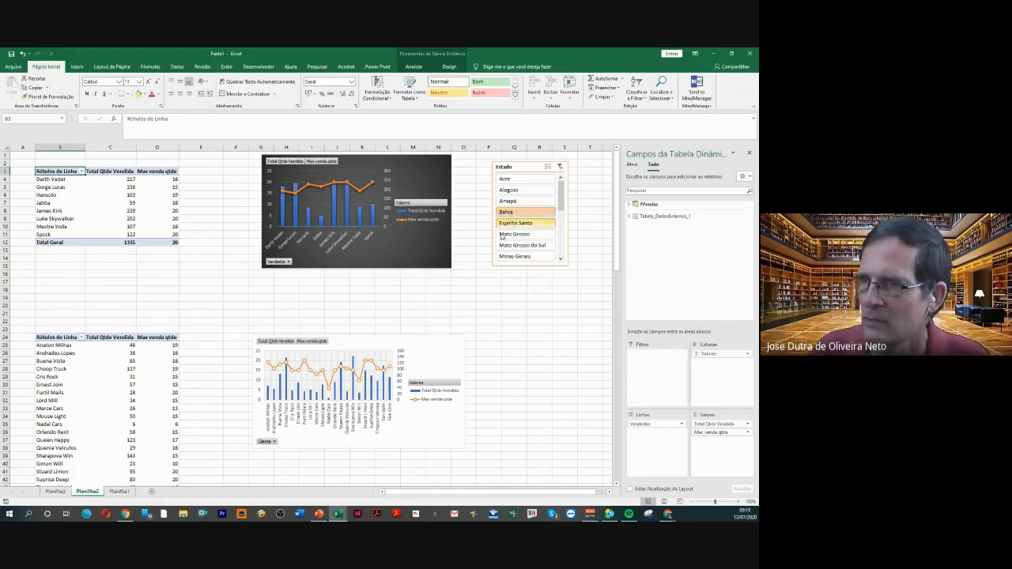
# Delete the Cliente PivotChart and the whole Cliente PivotTable below the Vendedor table
pyautogui.click(386, 342)
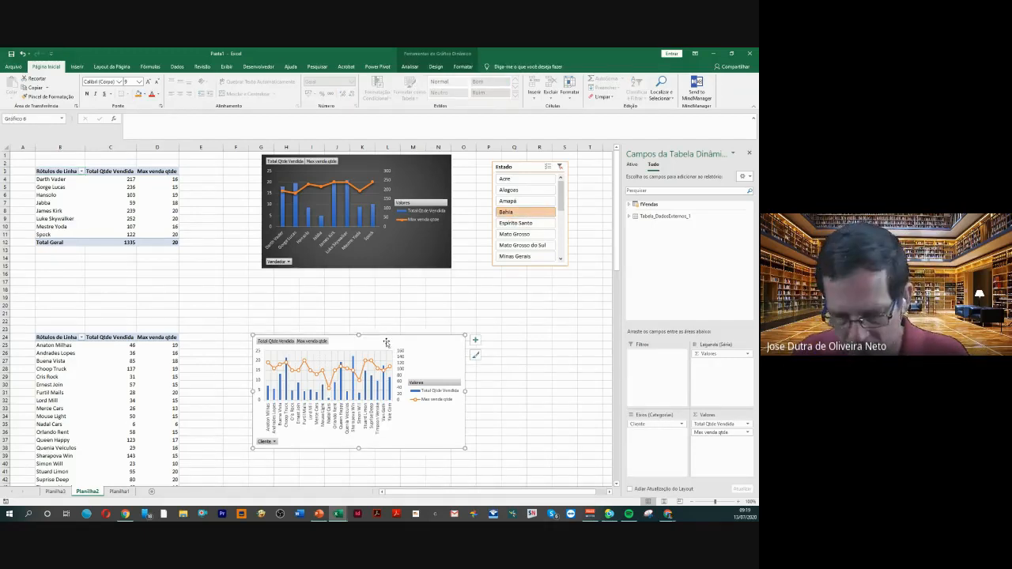
pyautogui.press('Delete')
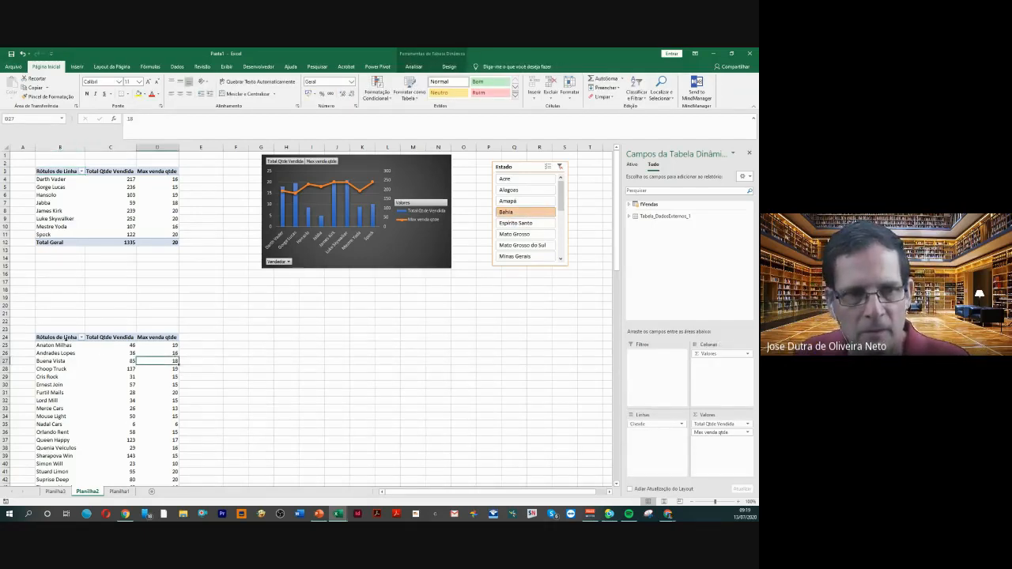
pyautogui.moveTo(56, 339); pyautogui.dragTo(162, 482)
pyautogui.press('Delete')
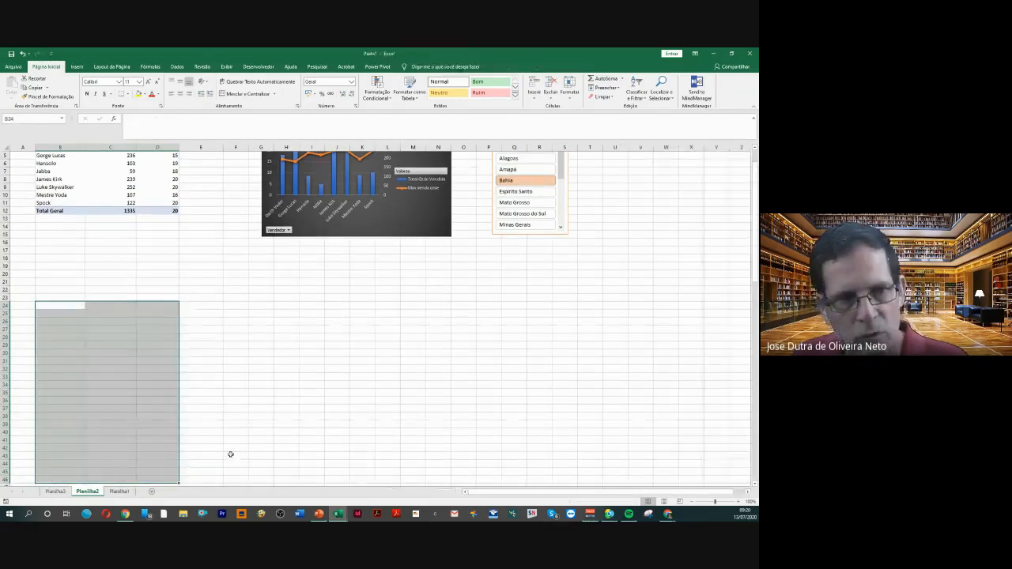
pyautogui.click(235, 424)
pyautogui.scroll(2, 251, 328)
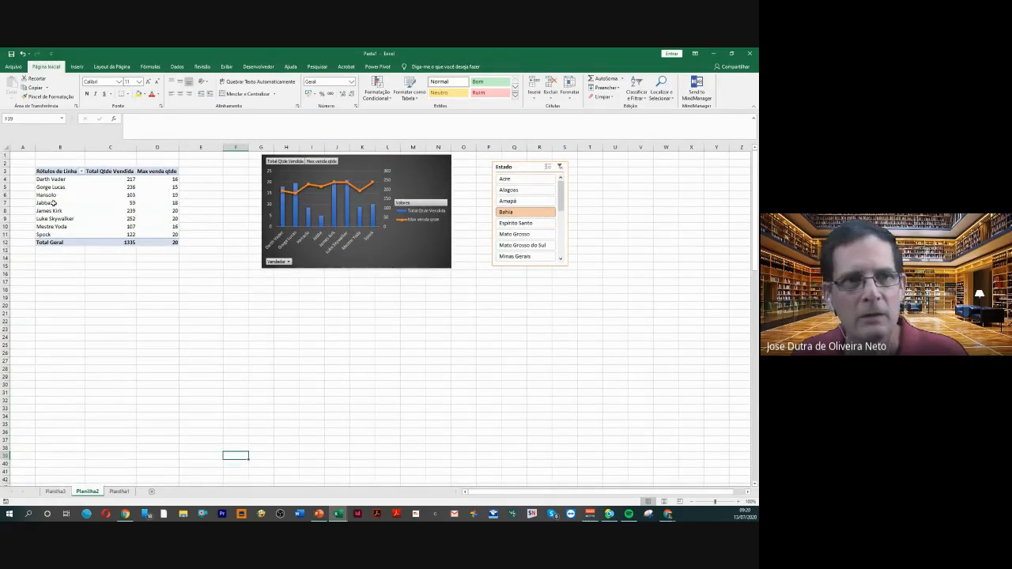
# Copy the entire Vendedor PivotTable and paste the duplicate at cell B23
pyautogui.moveTo(50, 172); pyautogui.dragTo(153, 240)
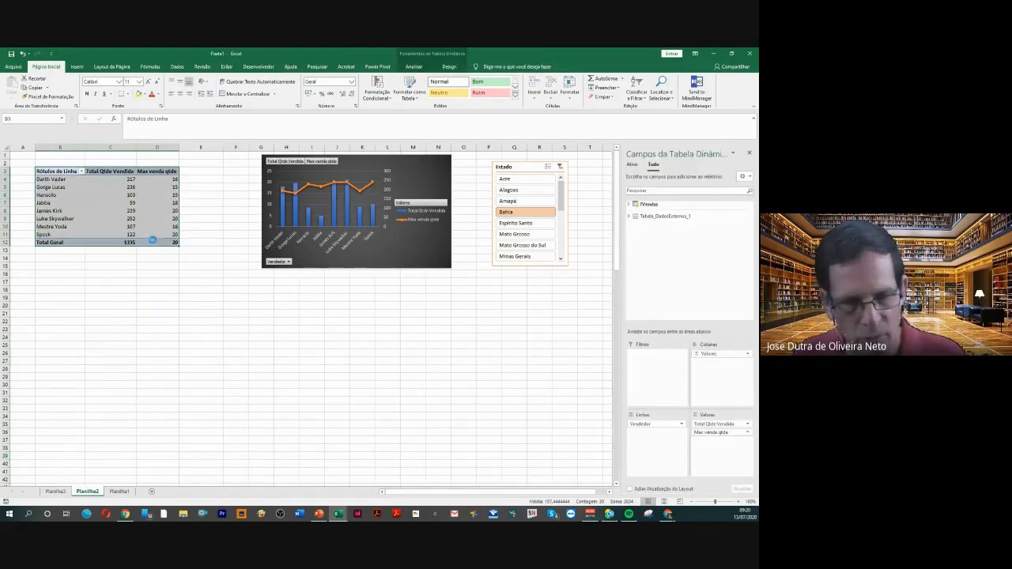
pyautogui.hotkey('ctrl', 'c')
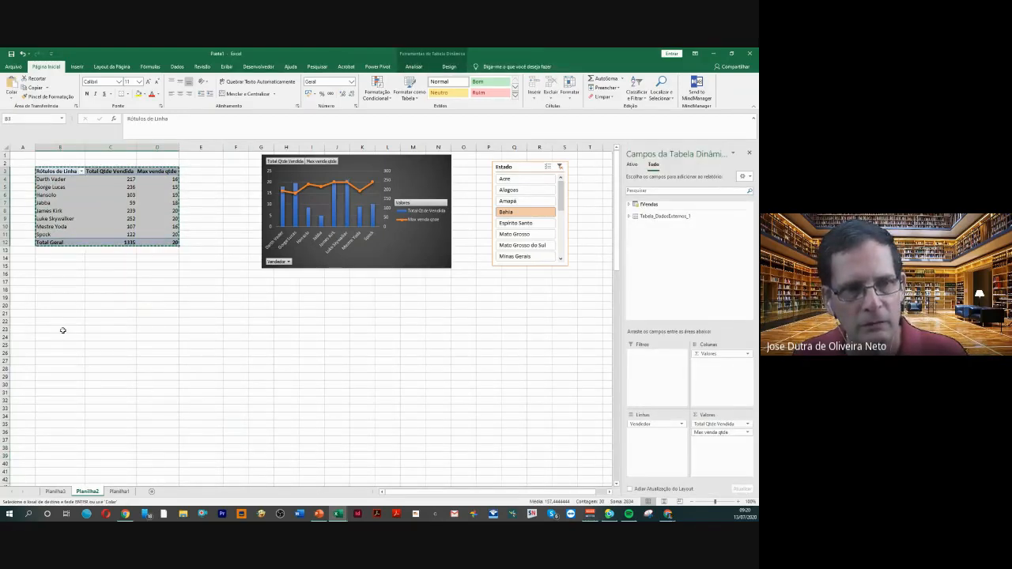
pyautogui.click(62, 330)
pyautogui.hotkey('ctrl', 'v')
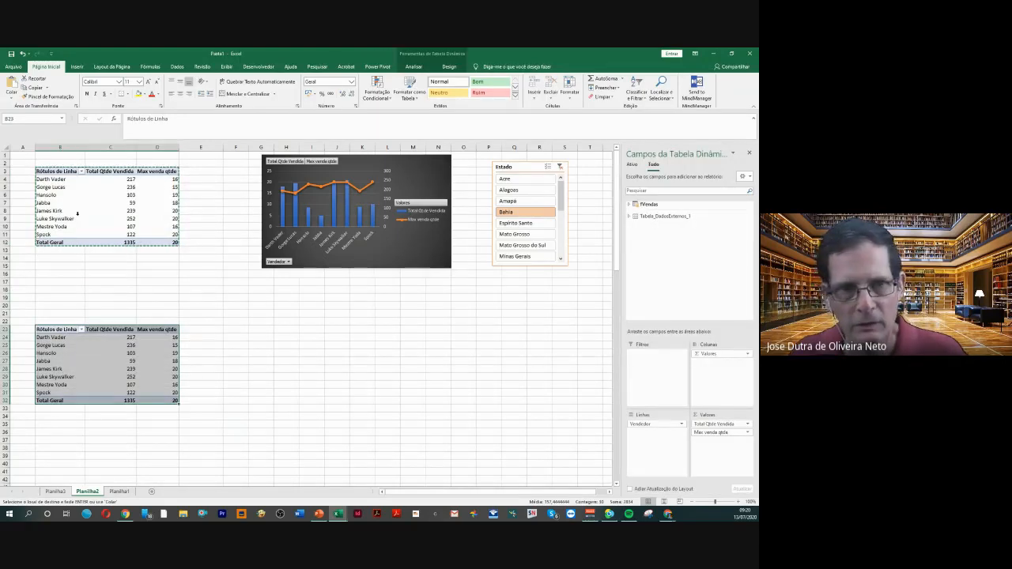
# Replace Vendedor with the Cliente field from fVendas as the row field of the PivotTable copy at B23
pyautogui.click(91, 351)
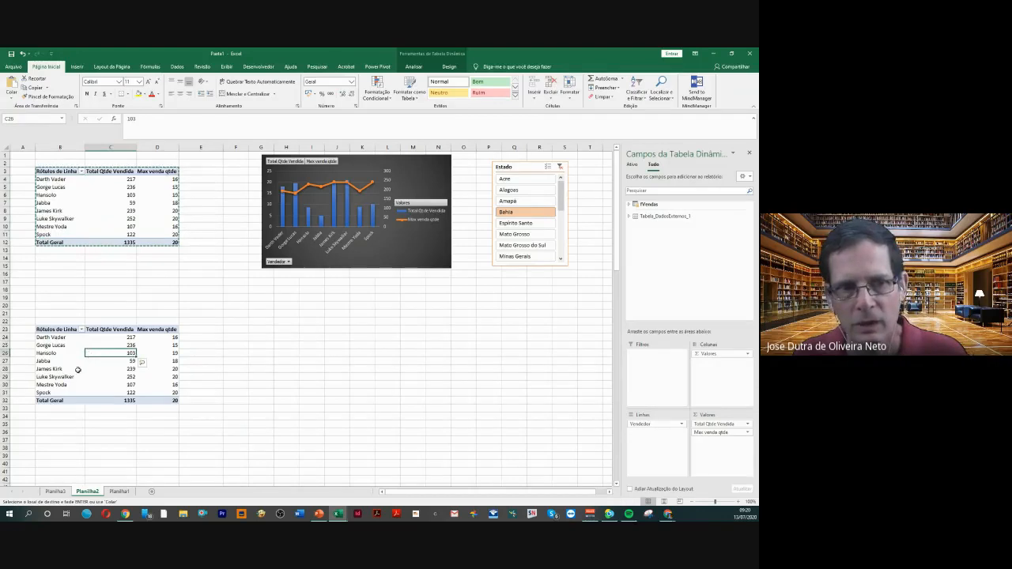
pyautogui.click(90, 369)
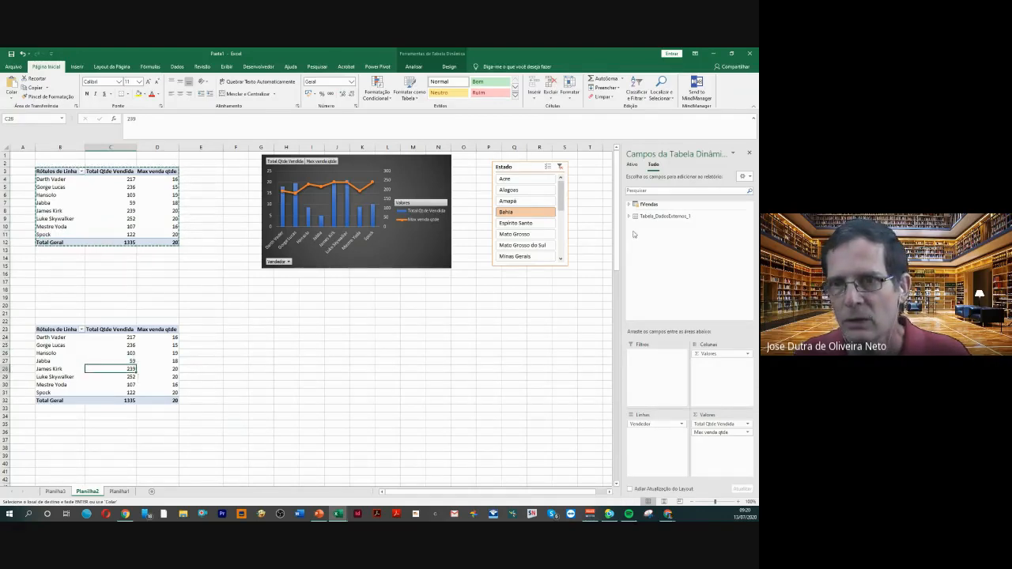
pyautogui.click(629, 207)
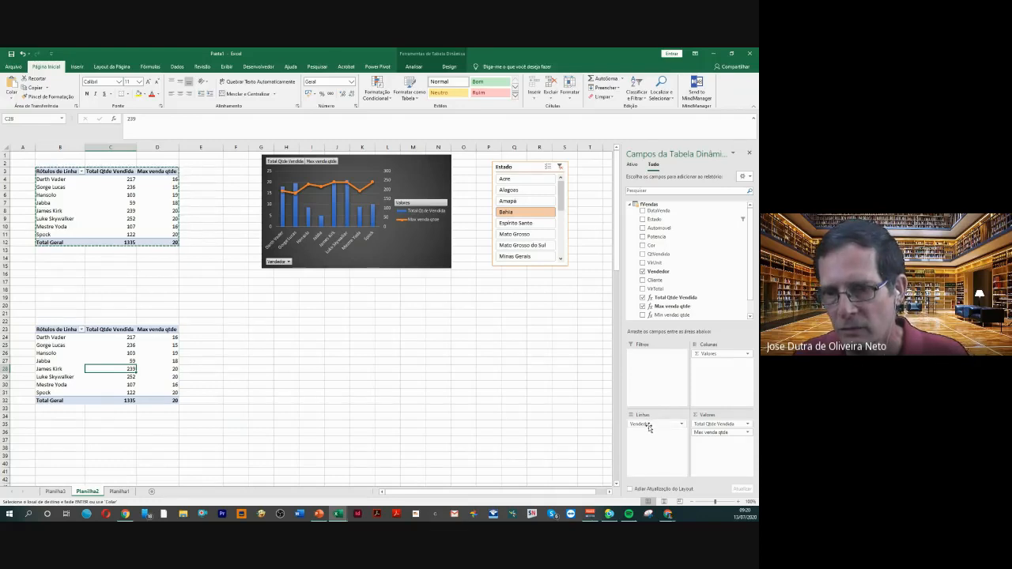
pyautogui.moveTo(648, 426)
pyautogui.mouseDown()
pyautogui.moveTo(655, 280)
pyautogui.moveTo(639, 414)
pyautogui.moveTo(650, 429)
pyautogui.mouseUp()
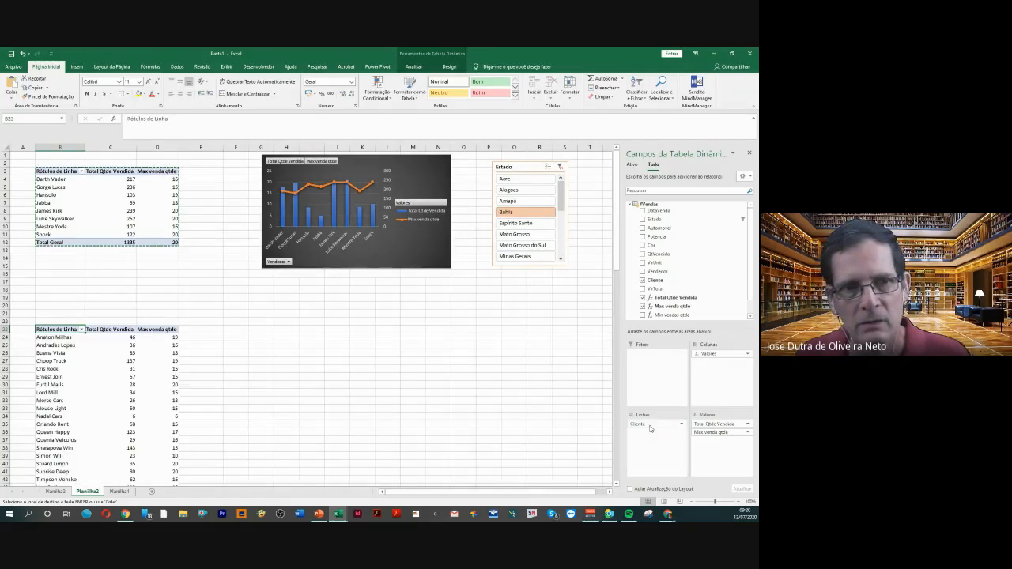
pyautogui.click(119, 378)
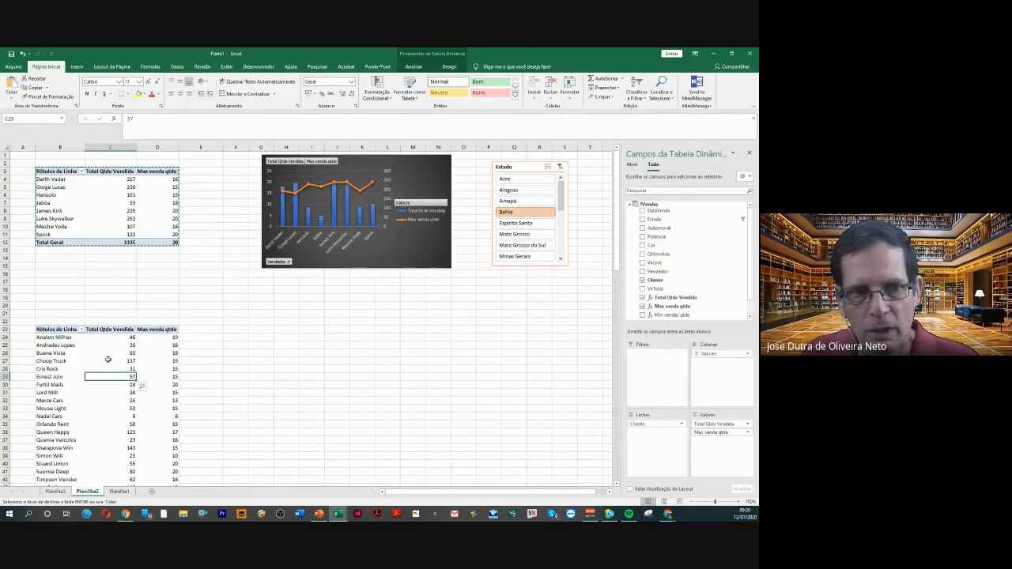
pyautogui.click(106, 203)
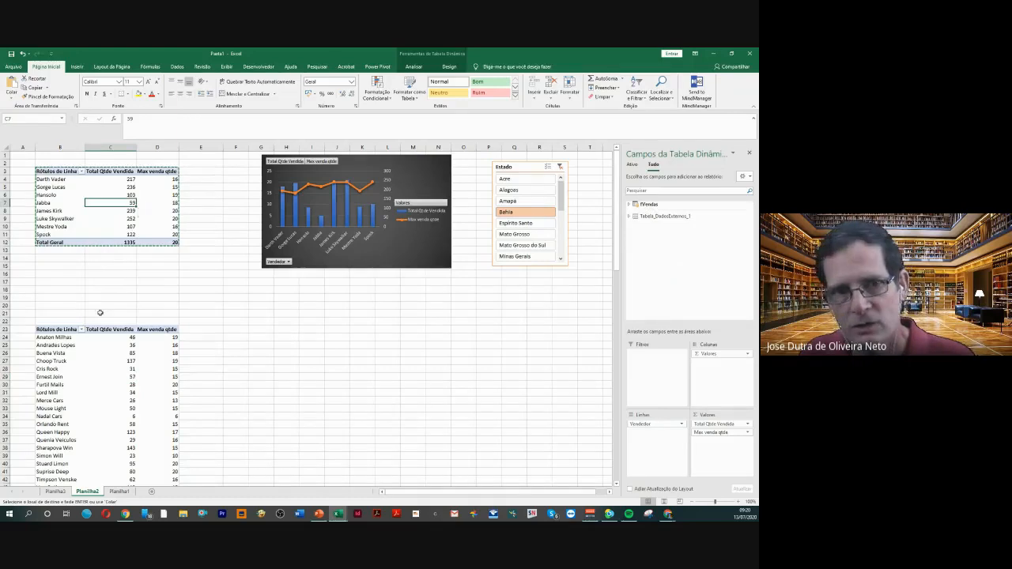
pyautogui.click(119, 361)
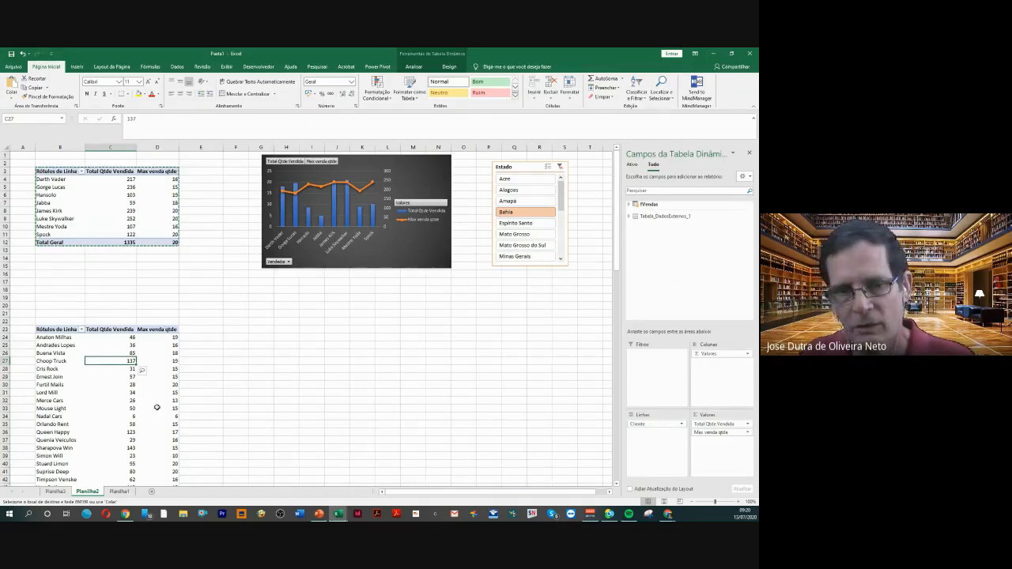
pyautogui.click(119, 400)
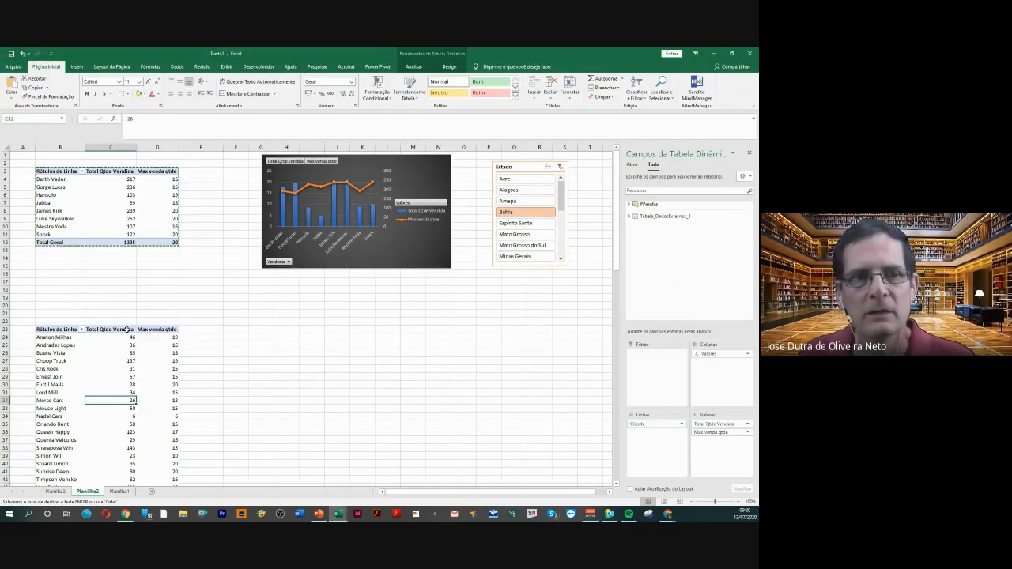
# Insert a combination PivotChart from the B23 Cliente table with Total Qtde Vendida columns on the secondary axis and place it beside the table
pyautogui.click(100, 360)
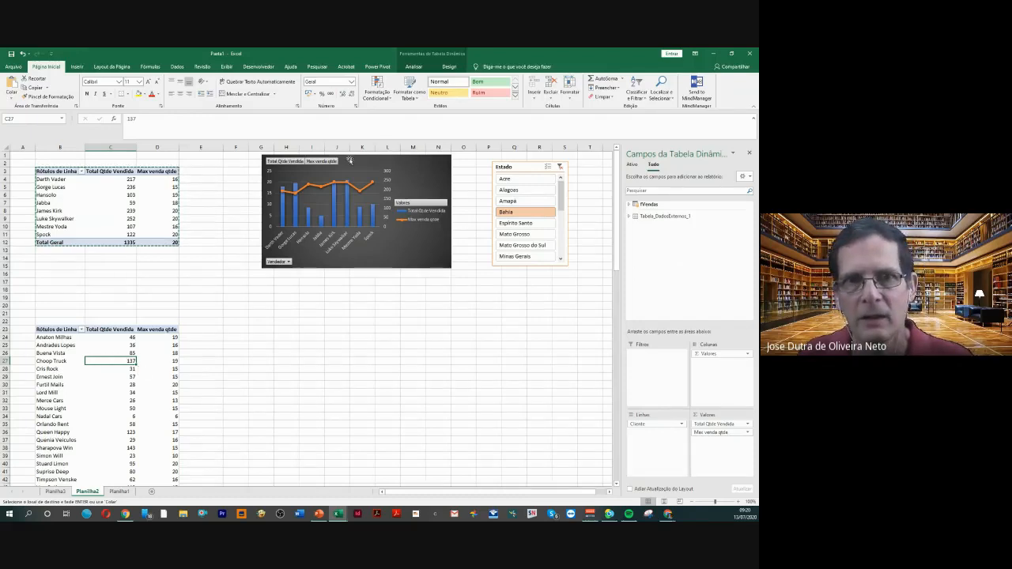
pyautogui.click(77, 67)
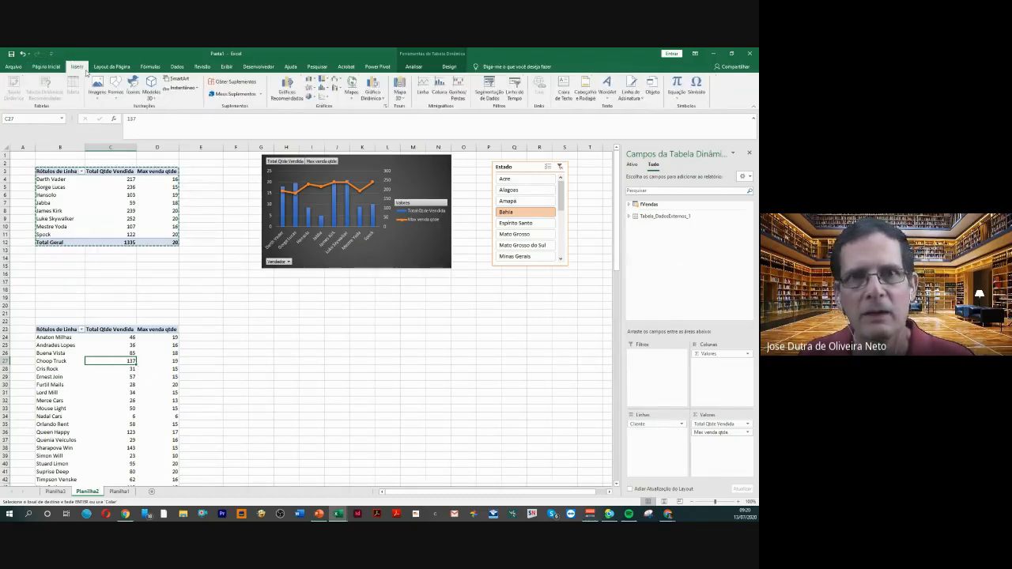
pyautogui.click(287, 87)
pyautogui.click(286, 362)
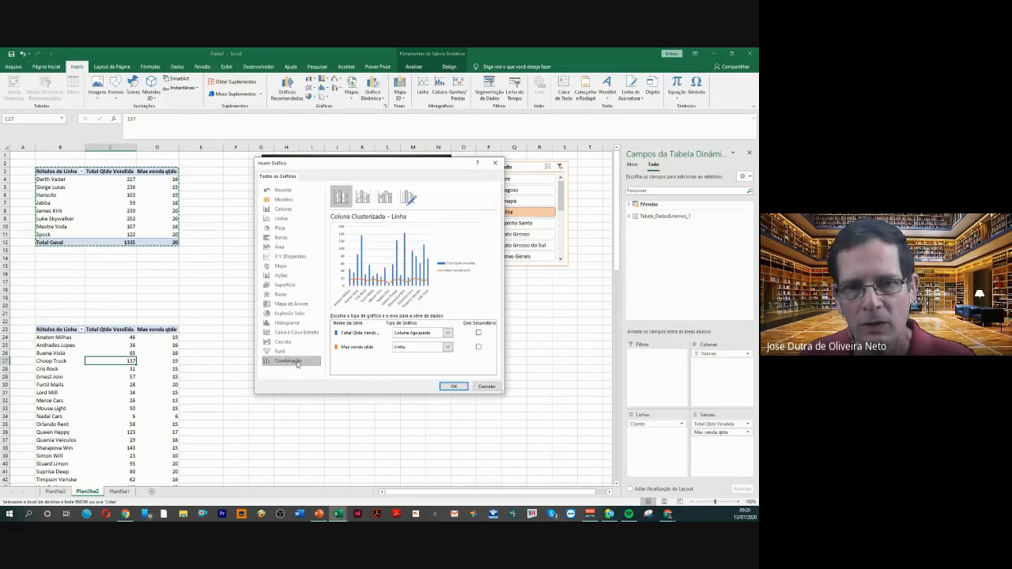
pyautogui.click(478, 333)
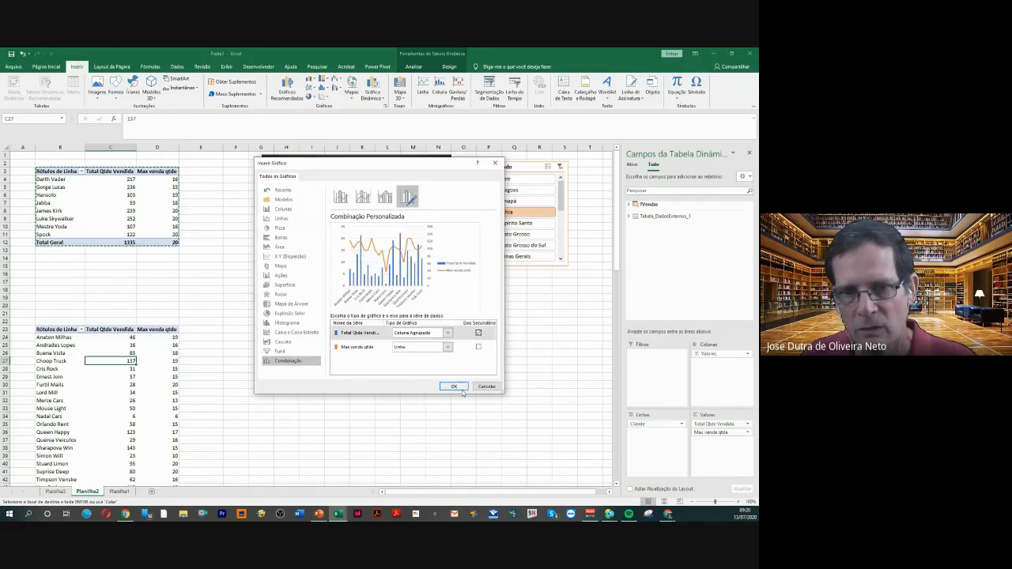
pyautogui.click(454, 386)
pyautogui.moveTo(363, 282); pyautogui.dragTo(413, 363)
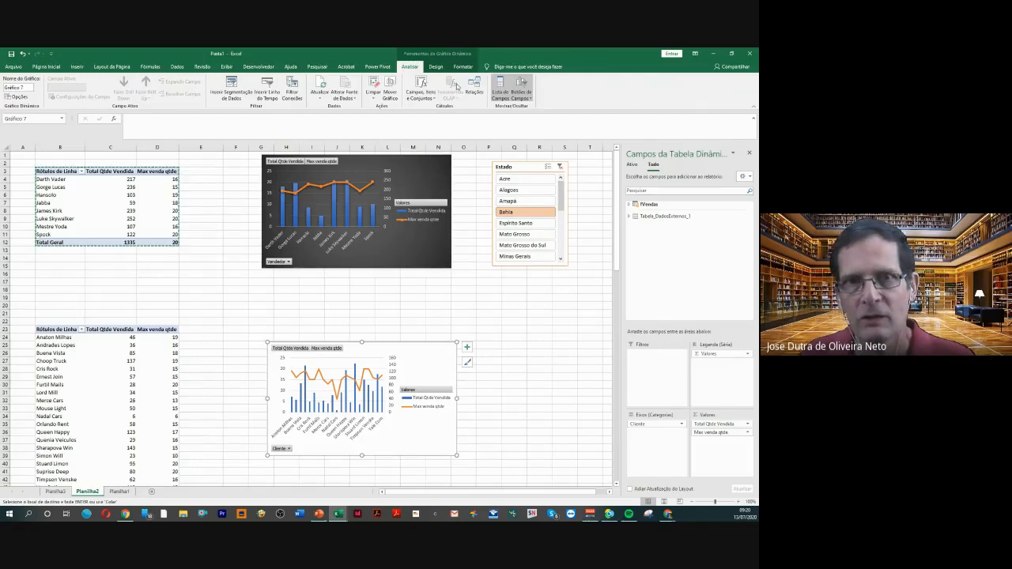
# Apply the chart style with a thick line, round markers and shaded columns to the new Cliente PivotChart and deselect it
pyautogui.click(435, 66)
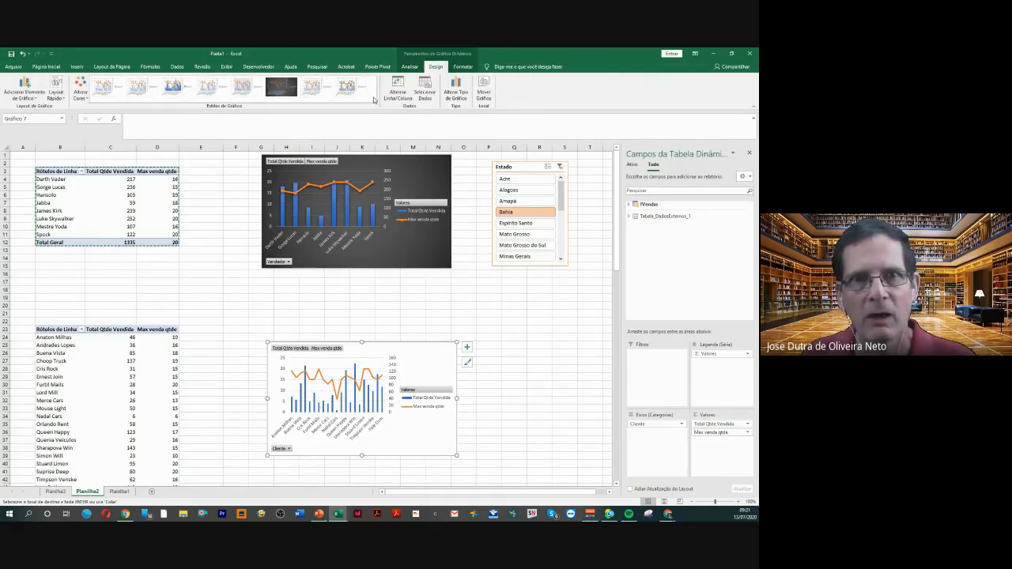
pyautogui.click(348, 87)
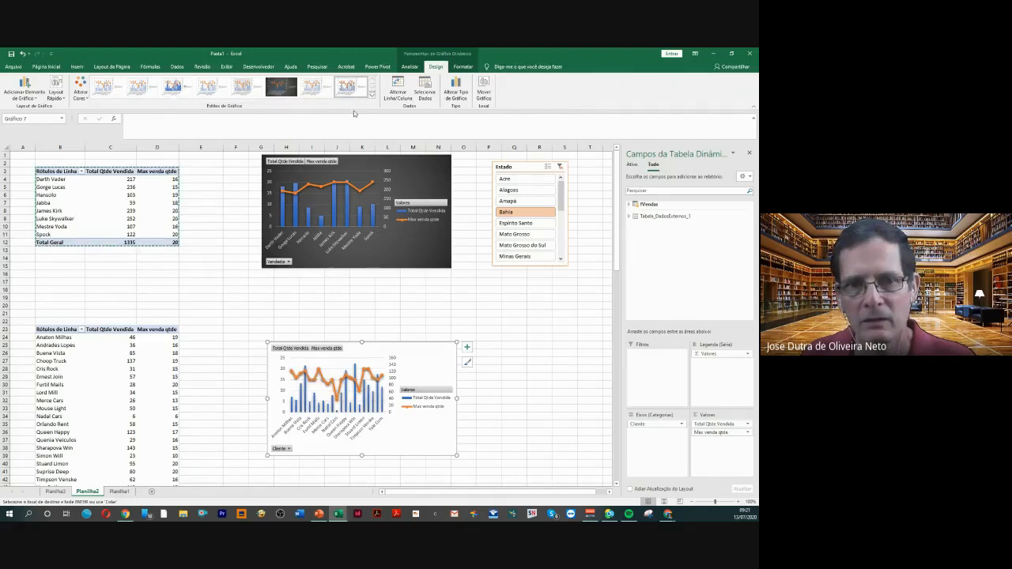
pyautogui.click(520, 336)
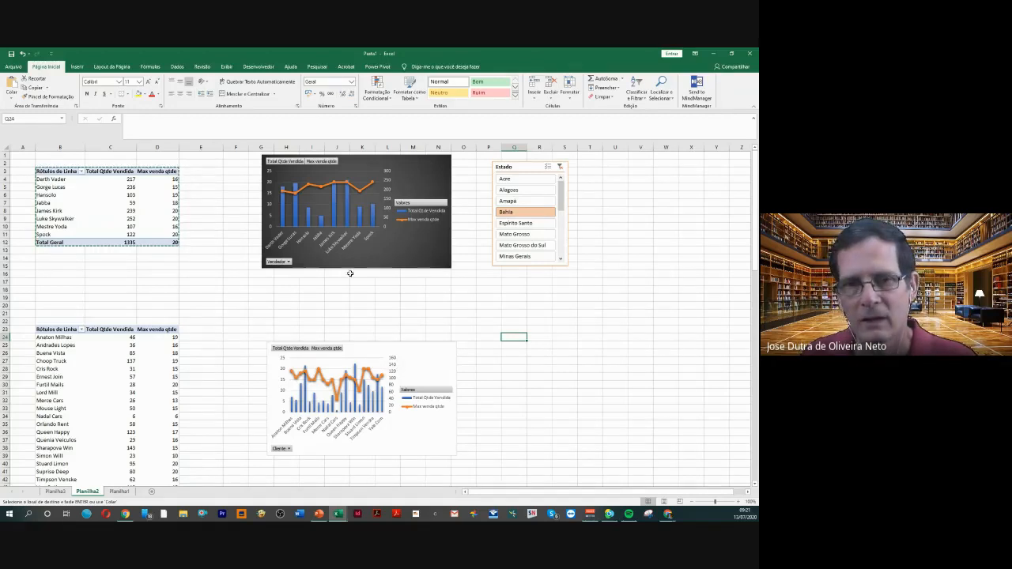
# Test the Estado slicer on both PivotTables and charts with Mato Grosso, Bahia and Alagoas, ending on Amapá
pyautogui.click(515, 236)
pyautogui.click(509, 214)
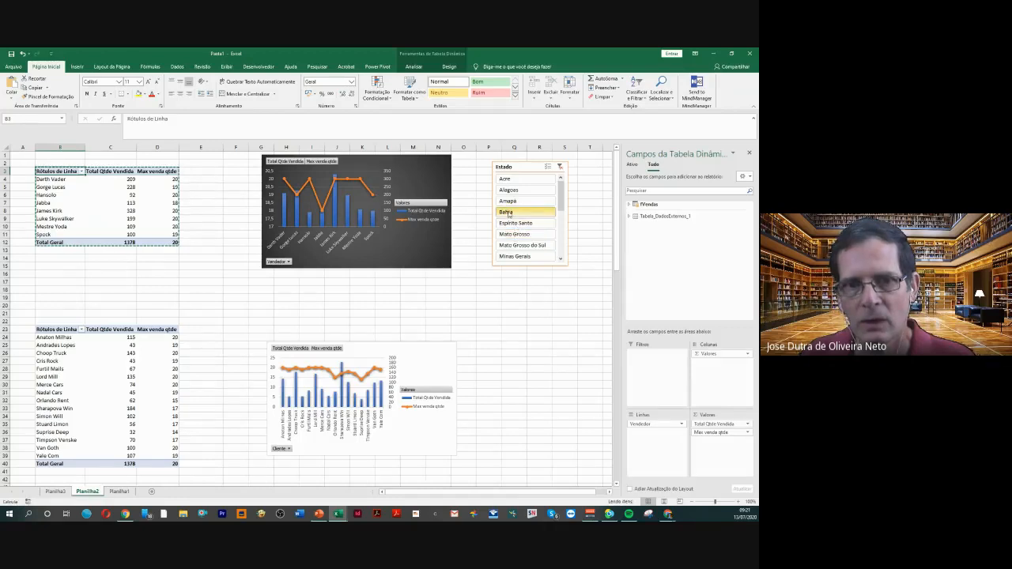
pyautogui.click(510, 202)
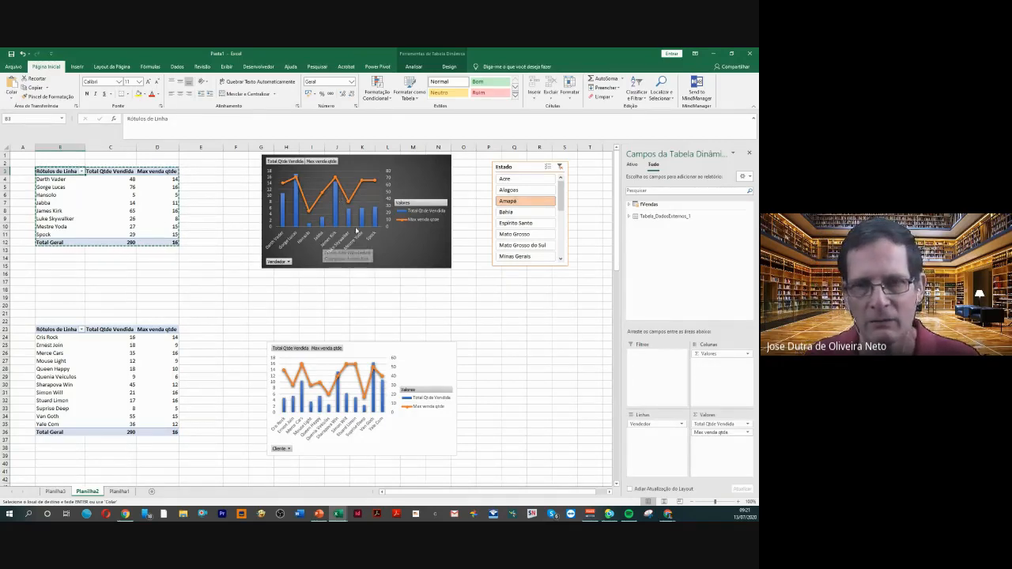
pyautogui.click(510, 201)
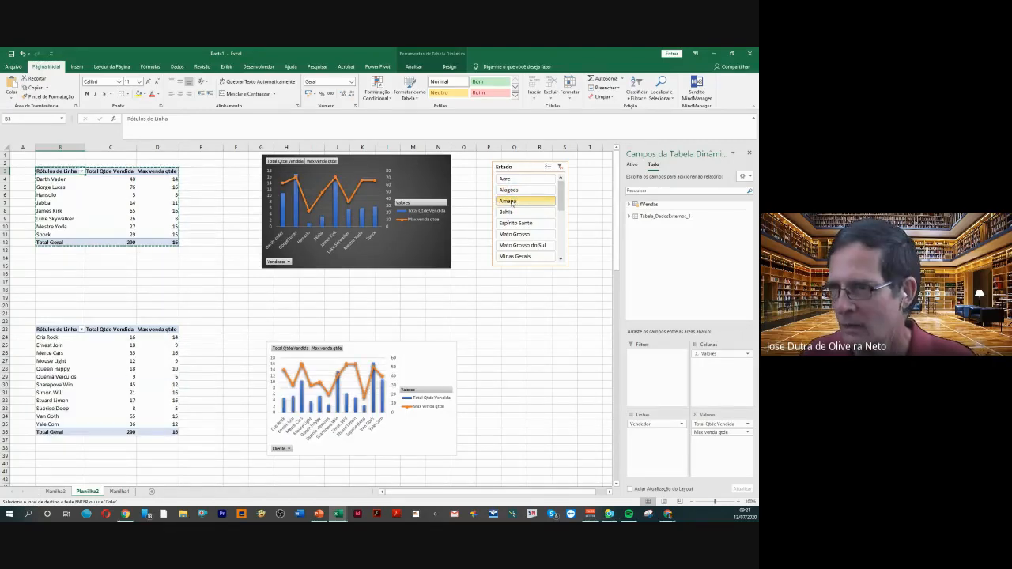